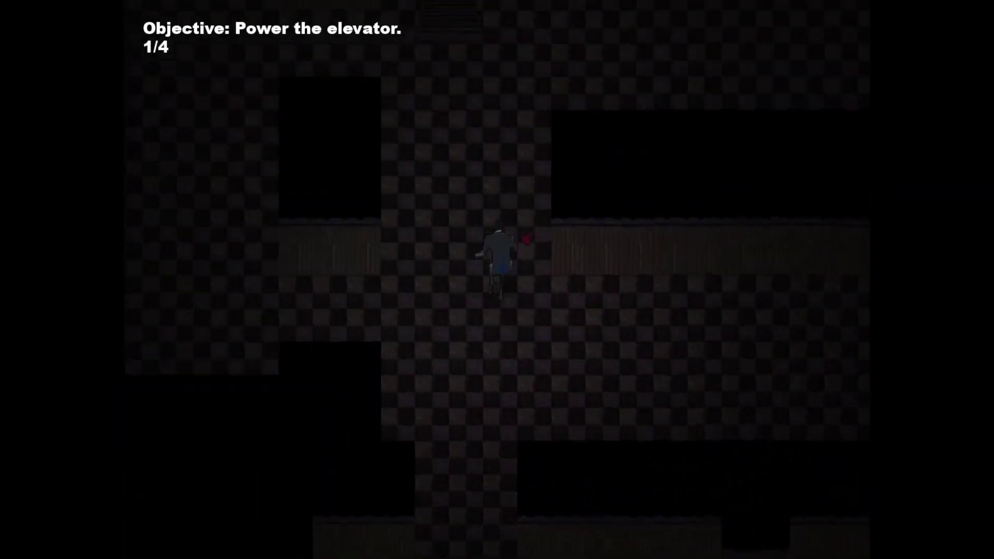
Power three of the floor's four generators (3/4), then get caught and killed
{"action": "key", "text": "Up"}
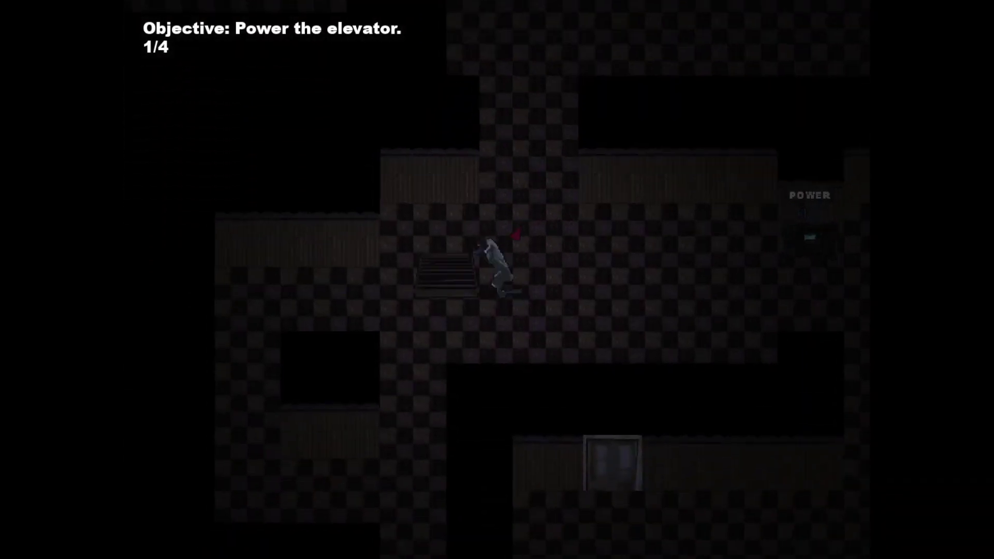
{"action": "key", "text": "Up"}
{"action": "key", "text": "Left"}
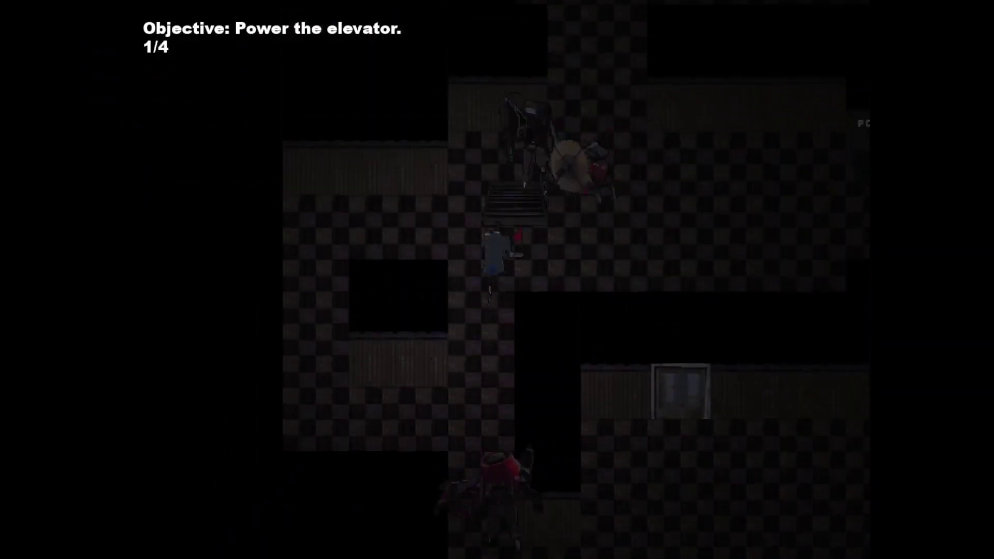
{"action": "key", "text": "Right"}
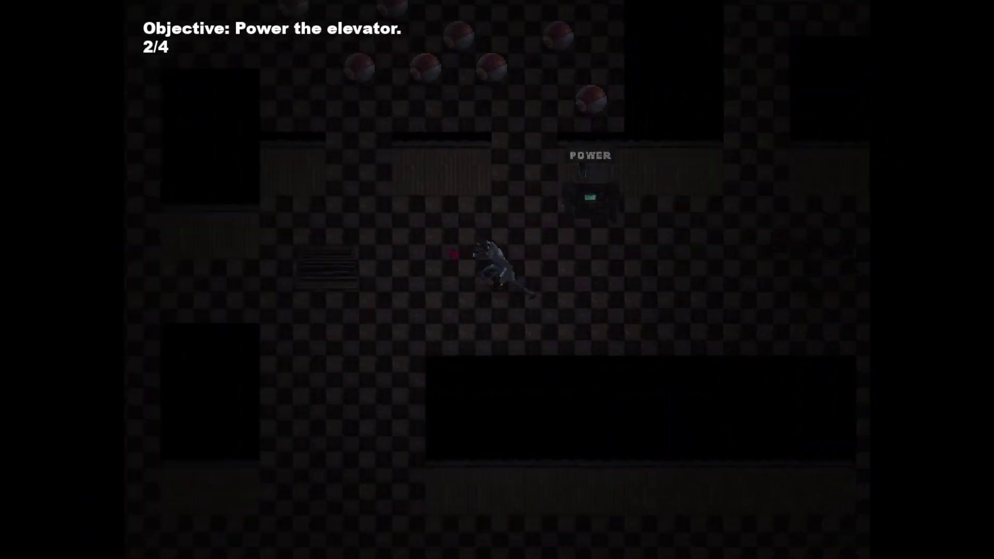
{"action": "key", "text": "Left"}
{"action": "key", "text": "Up"}
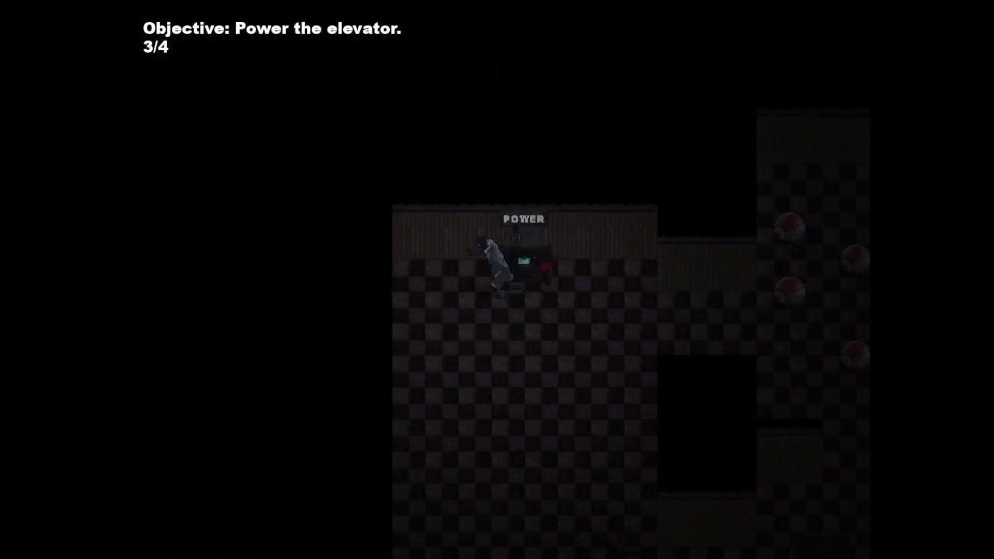
{"action": "key", "text": "Down"}
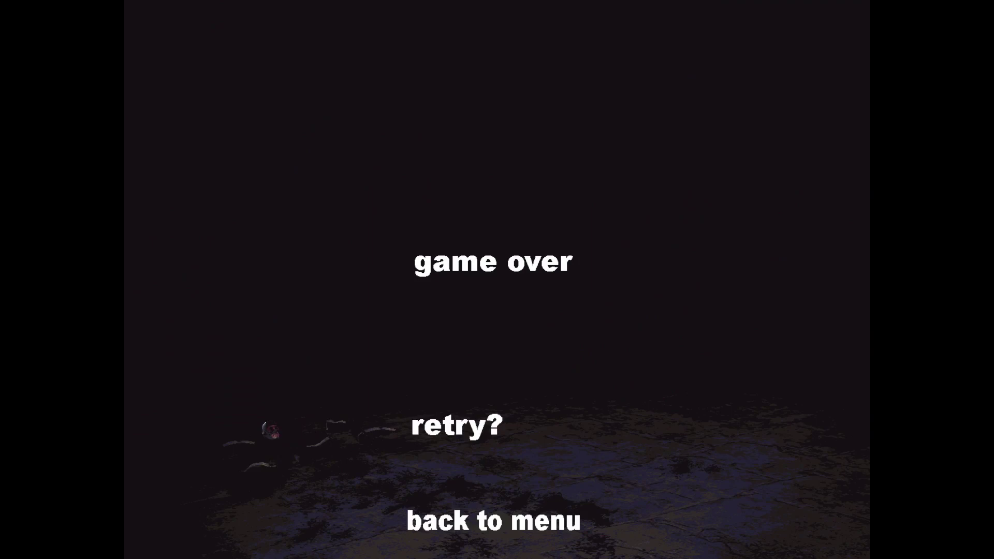
Leave the game over screen for the main menu and start a Tower Mode run at Floor 1
{"action": "key", "text": "Escape"}
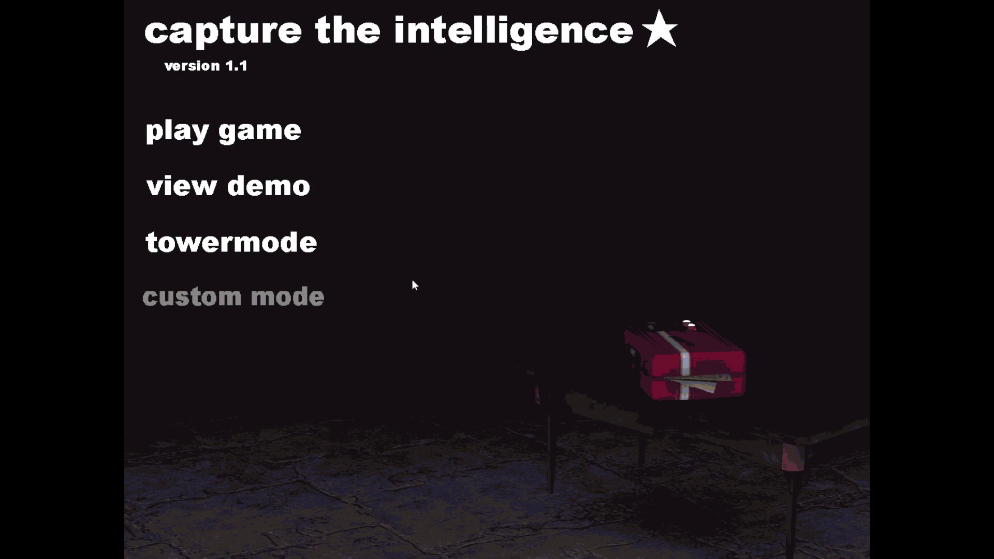
{"action": "left_click", "coordinate": [303, 248]}
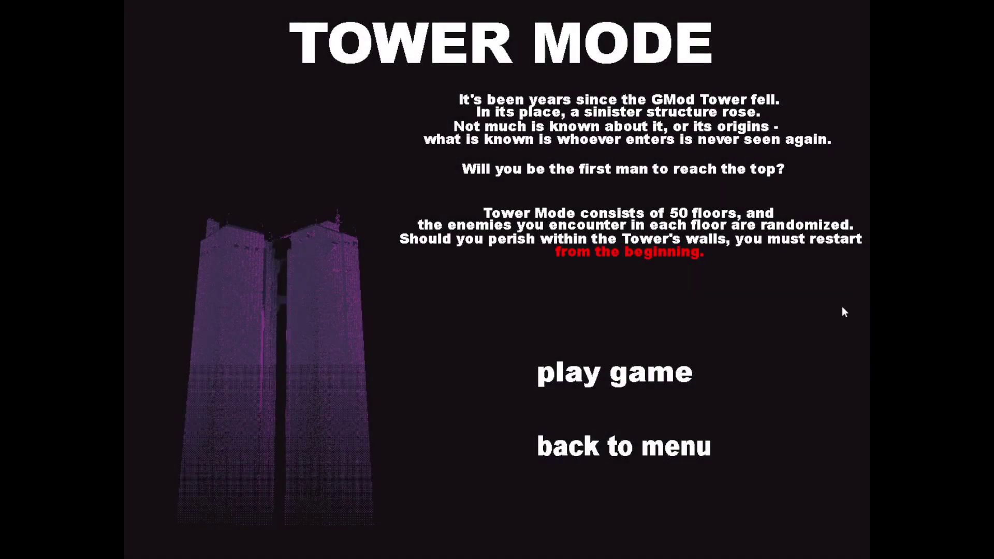
{"action": "left_click", "coordinate": [659, 376]}
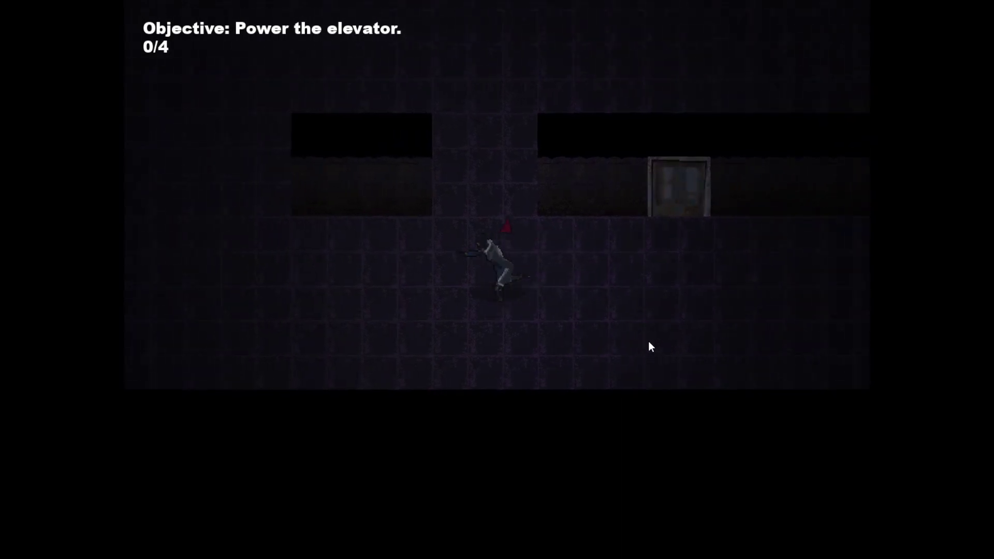
Walk up through the gap and power the first generator on floor 1
{"action": "key", "text": "w"}
{"action": "key", "text": "w"}
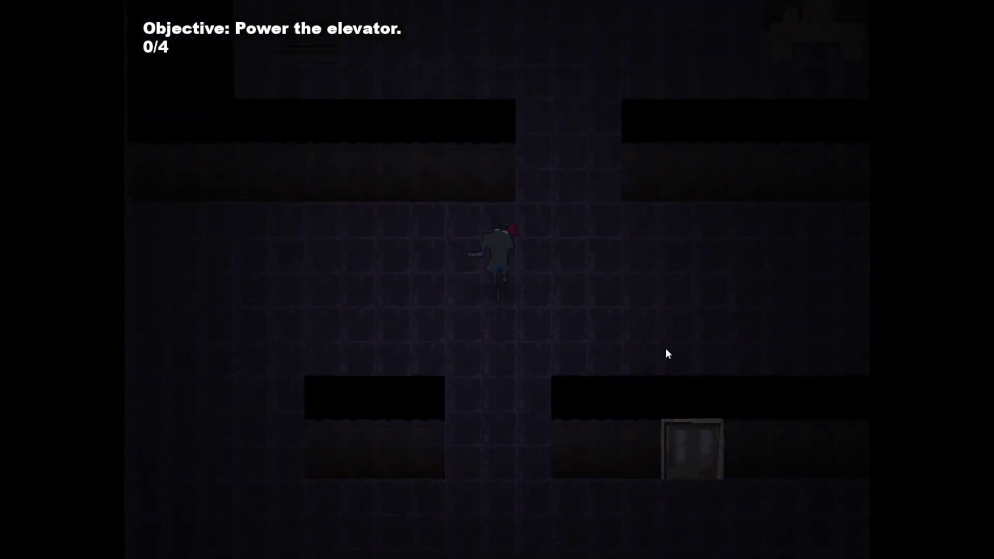
{"action": "key", "text": "w"}
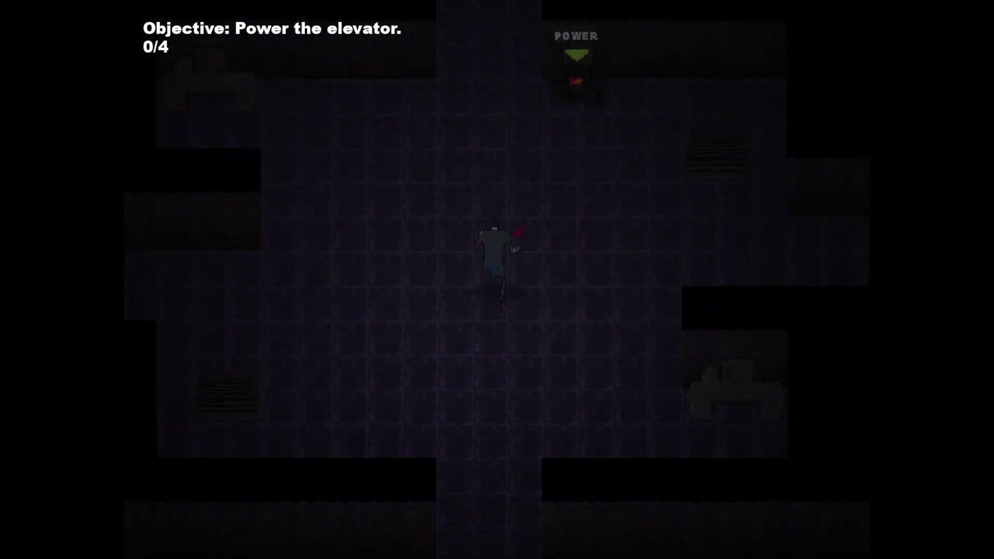
{"action": "key", "text": "e"}
{"action": "key", "text": "a"}
{"action": "key", "text": "d"}
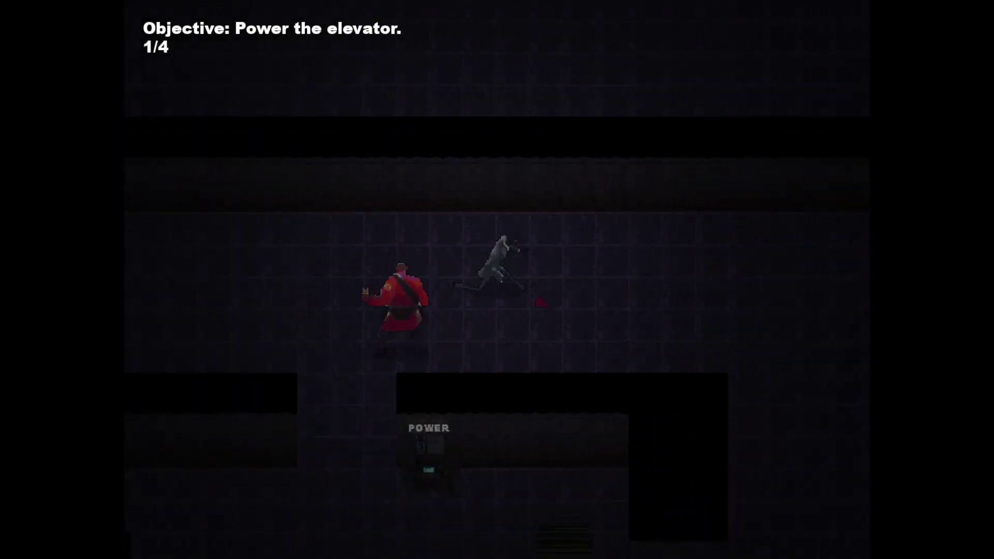
Power the second and third generators on floor 1
{"action": "key", "text": "s"}
{"action": "key", "text": "d"}
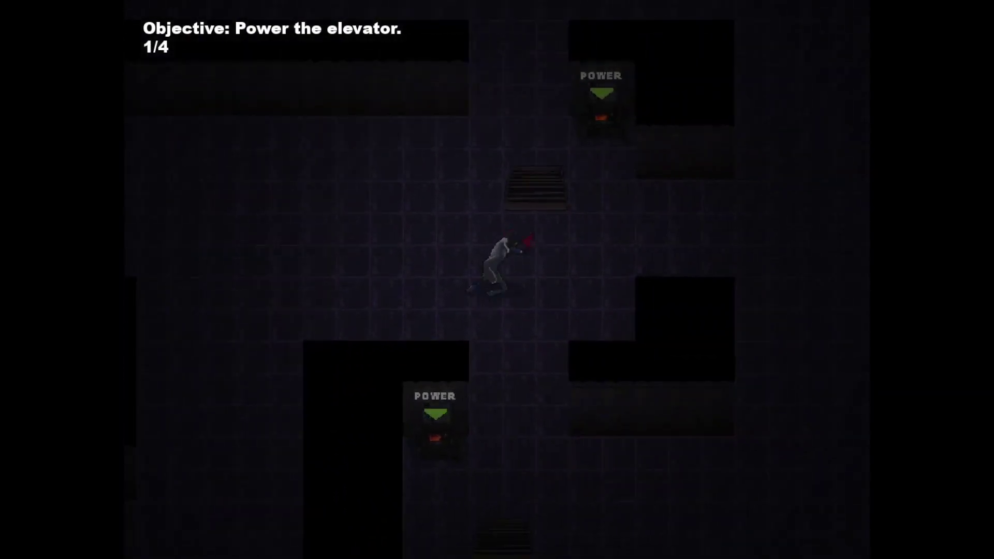
{"action": "key", "text": "s"}
{"action": "key", "text": "e"}
{"action": "key", "text": "w"}
{"action": "key", "text": "e"}
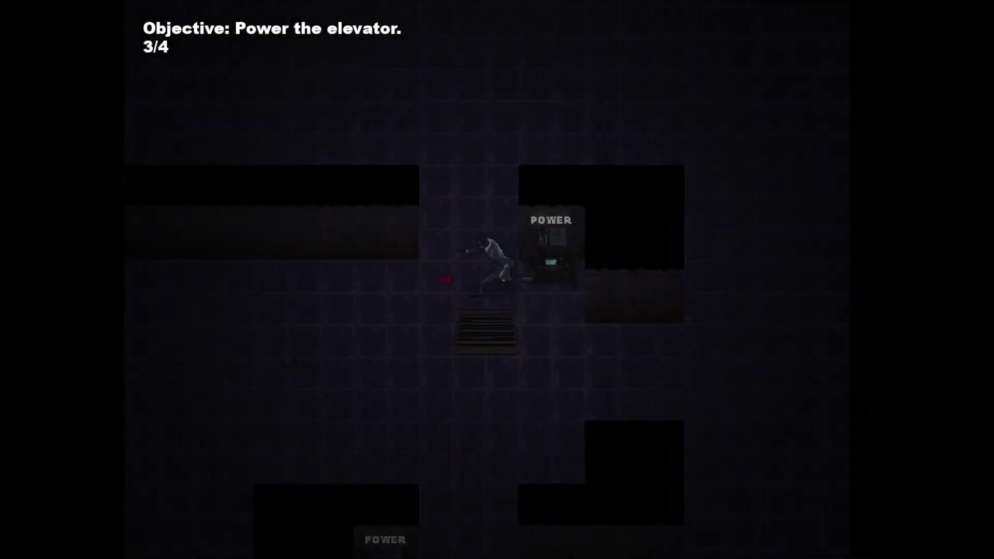
Power the fourth generator on floor 1, unlocking the elevator
{"action": "key", "text": "w"}
{"action": "key", "text": "a"}
{"action": "key", "text": "s"}
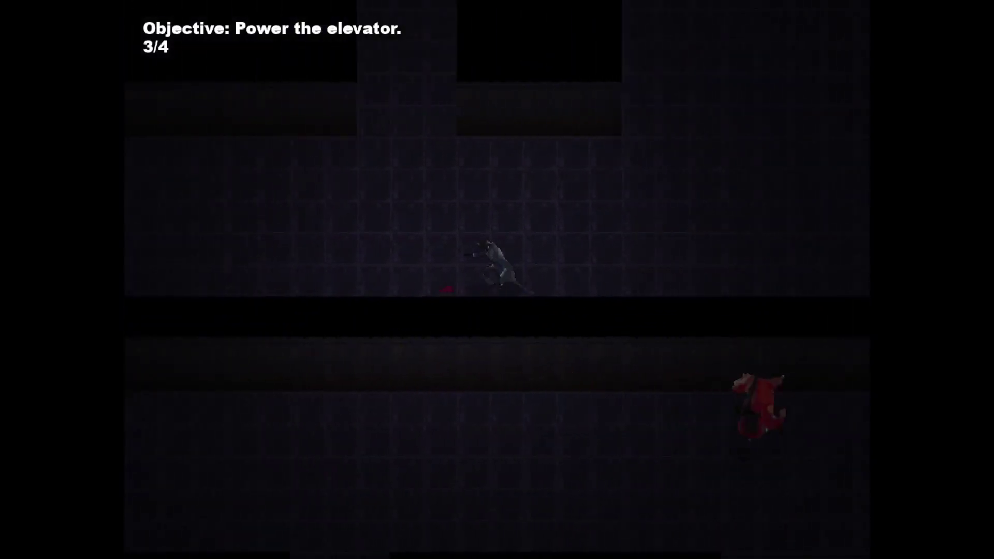
{"action": "key", "text": "a"}
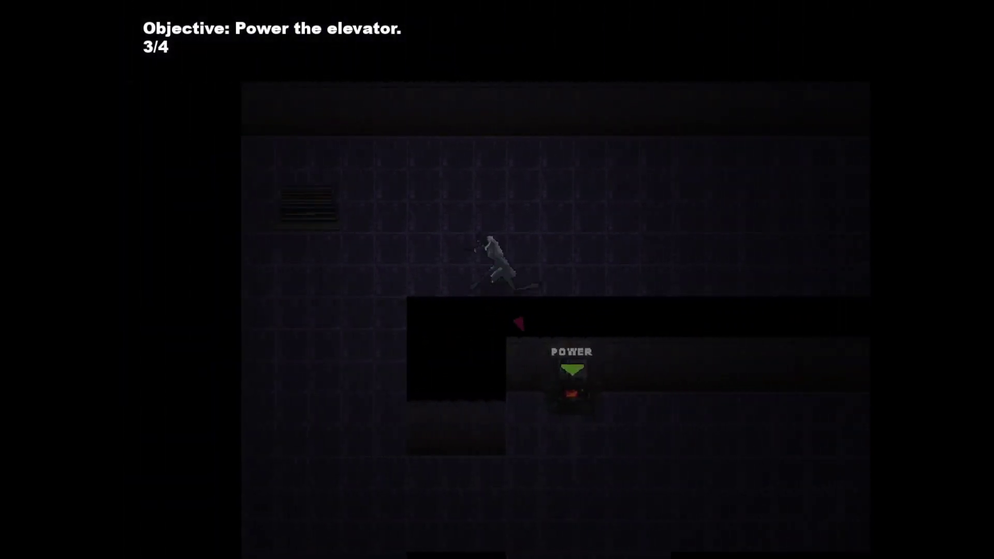
{"action": "key", "text": "s"}
{"action": "key", "text": "d"}
{"action": "key", "text": "e"}
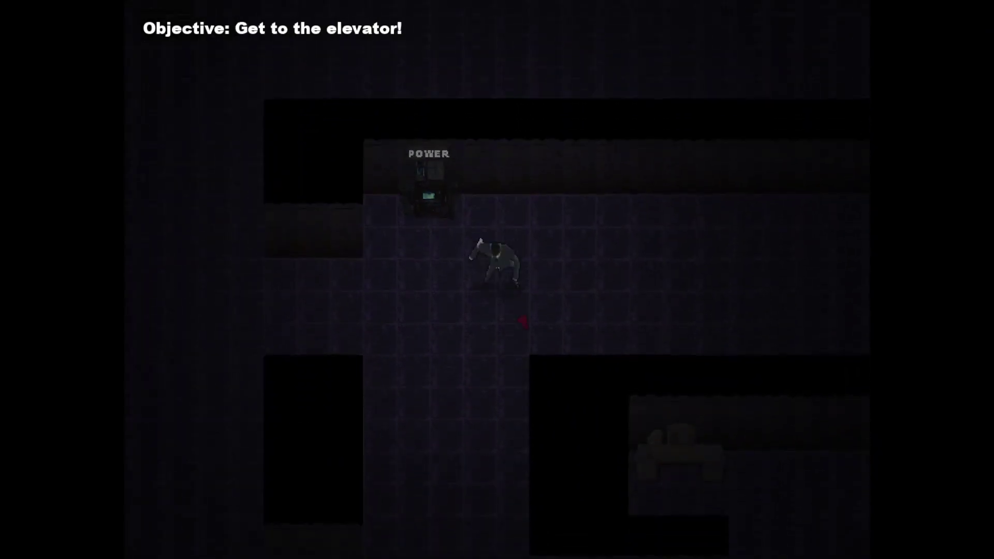
Reach the elevator and ride it up to floor 2
{"action": "key", "text": "s"}
{"action": "key", "text": "d"}
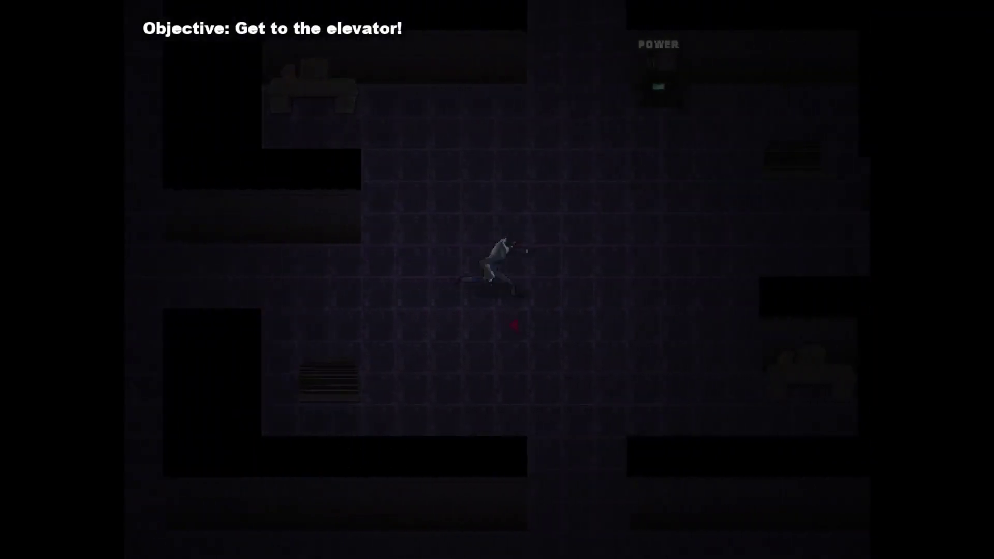
{"action": "key", "text": "s"}
{"action": "key", "text": "s"}
{"action": "key", "text": "d"}
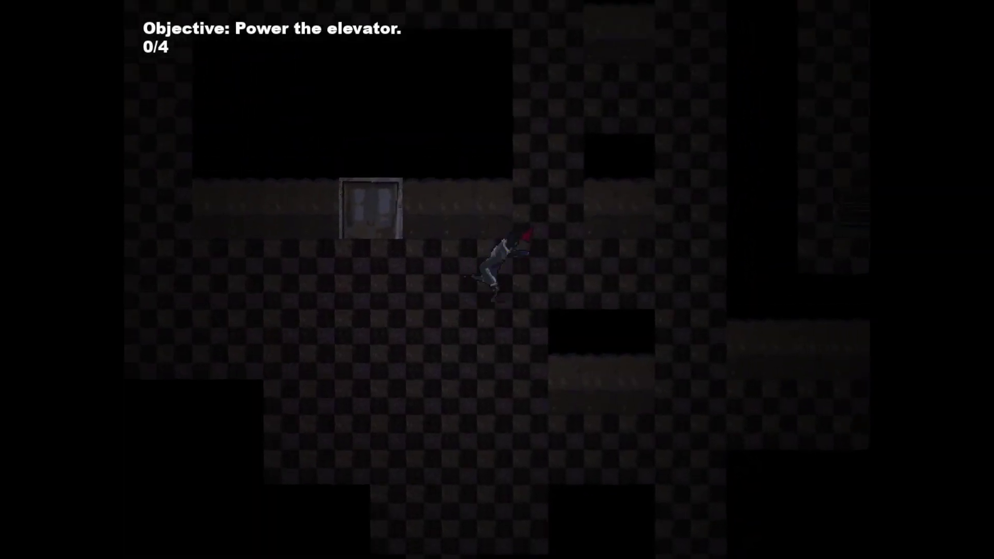
Power the first generator on floor 2
{"action": "key", "text": "w"}
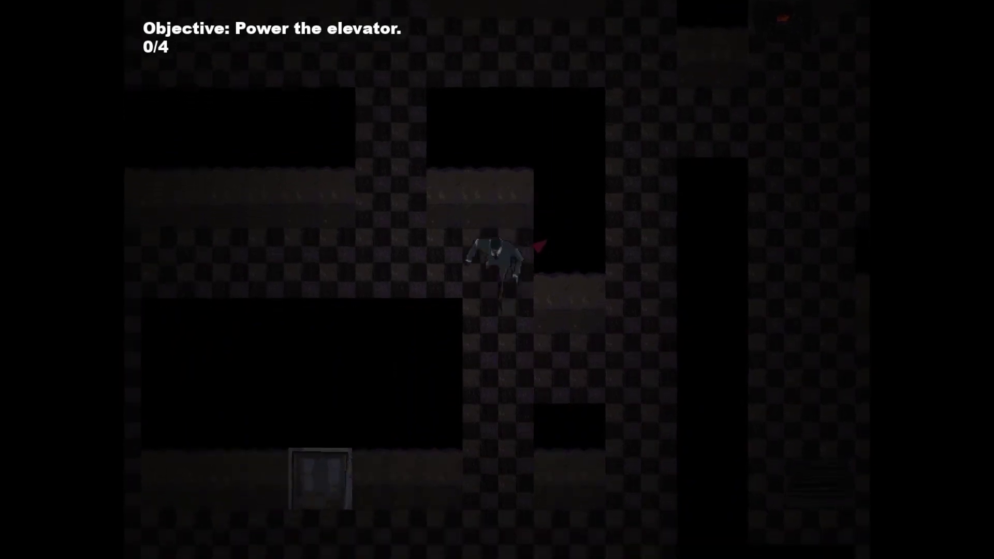
{"action": "key", "text": "d"}
{"action": "key", "text": "s"}
{"action": "key", "text": "w"}
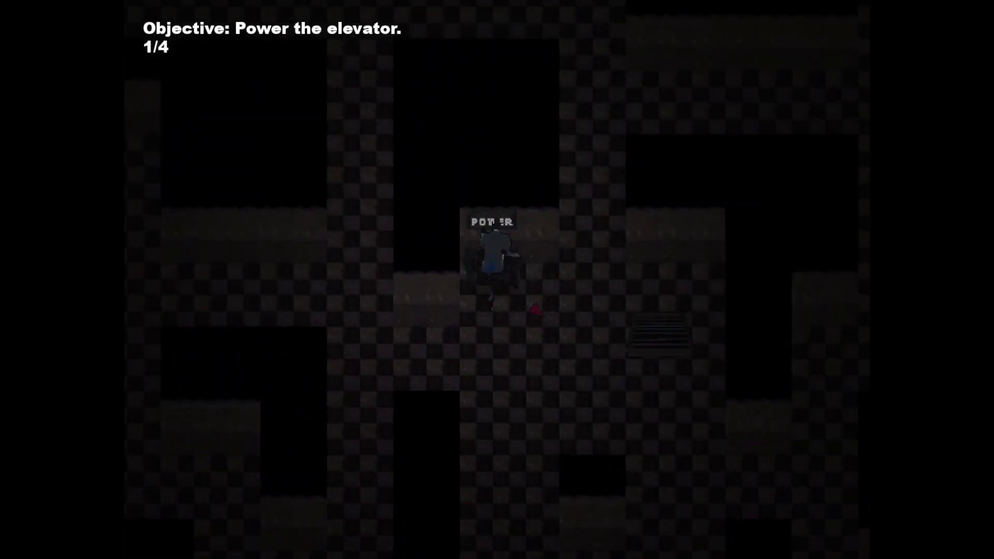
Power floor 2's second and third generators and head toward the last one
{"action": "key", "text": "d"}
{"action": "key", "text": "s"}
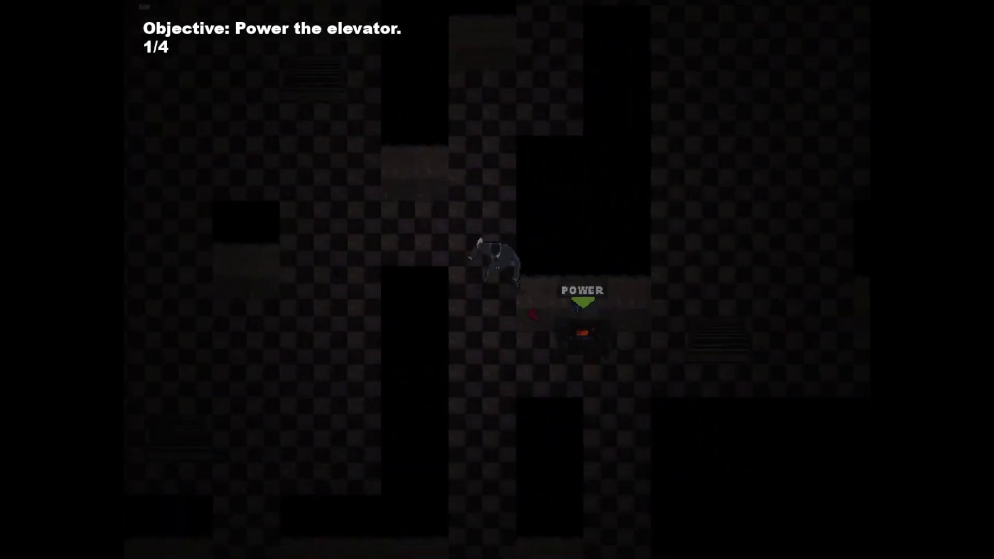
{"action": "key", "text": "d"}
{"action": "key", "text": "s"}
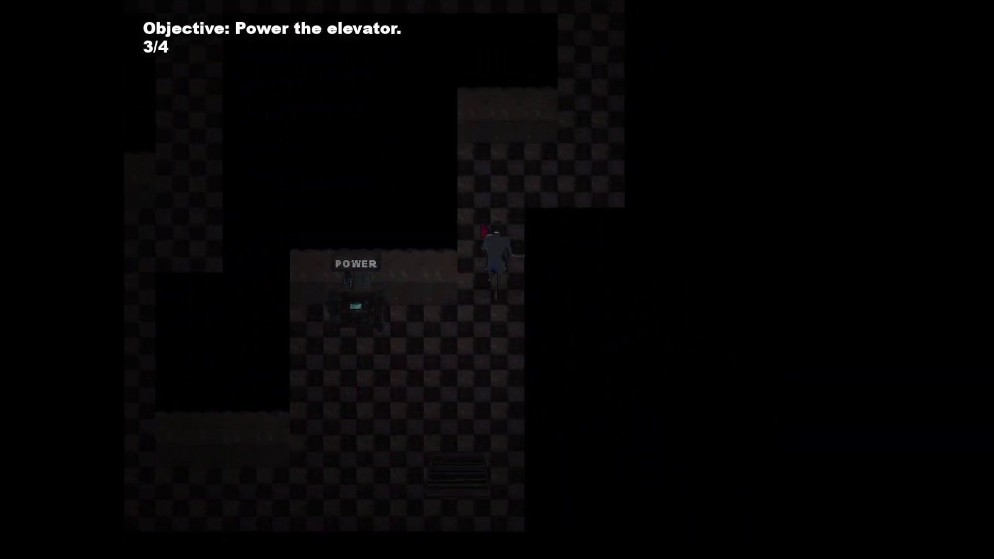
{"action": "key", "text": "a"}
{"action": "key", "text": "w"}
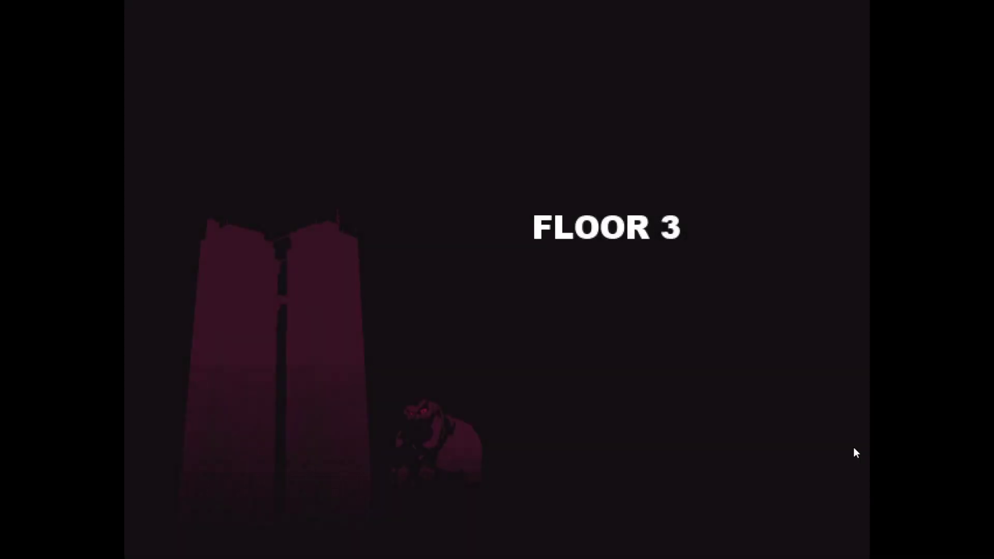
Power floor 3's generators while evading the red enemy, then head for the elevator
{"action": "key", "text": "w"}
{"action": "key", "text": "d"}
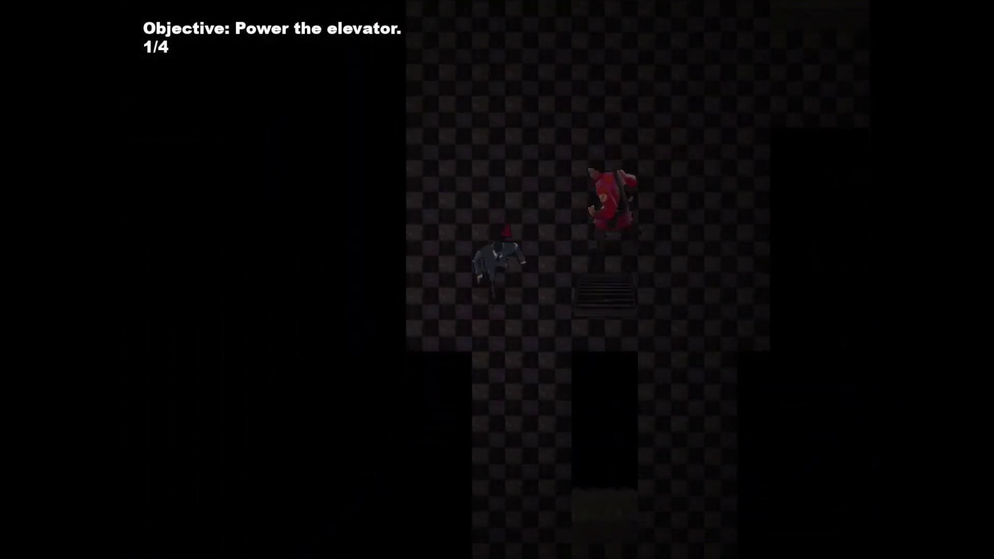
{"action": "key", "text": "s"}
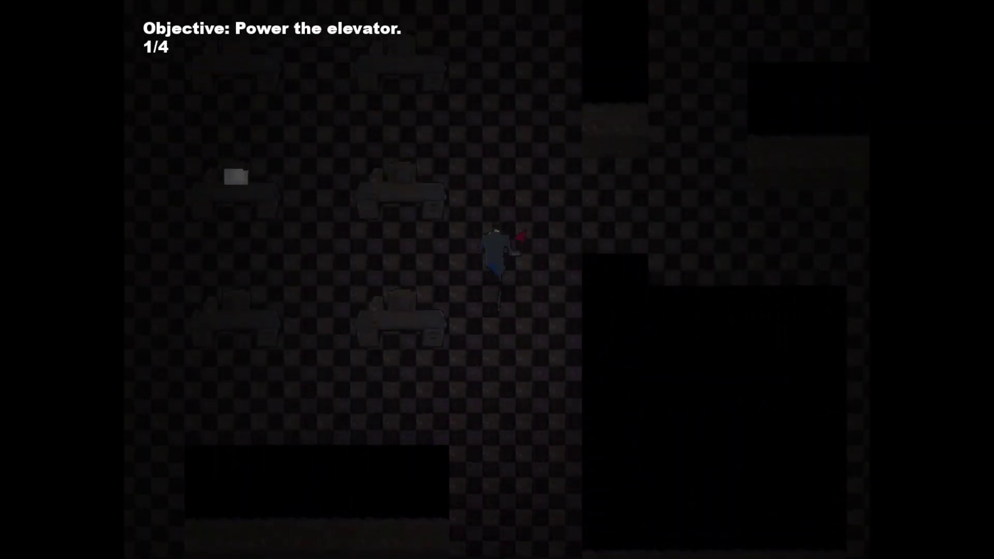
{"action": "key", "text": "d"}
{"action": "key", "text": "w"}
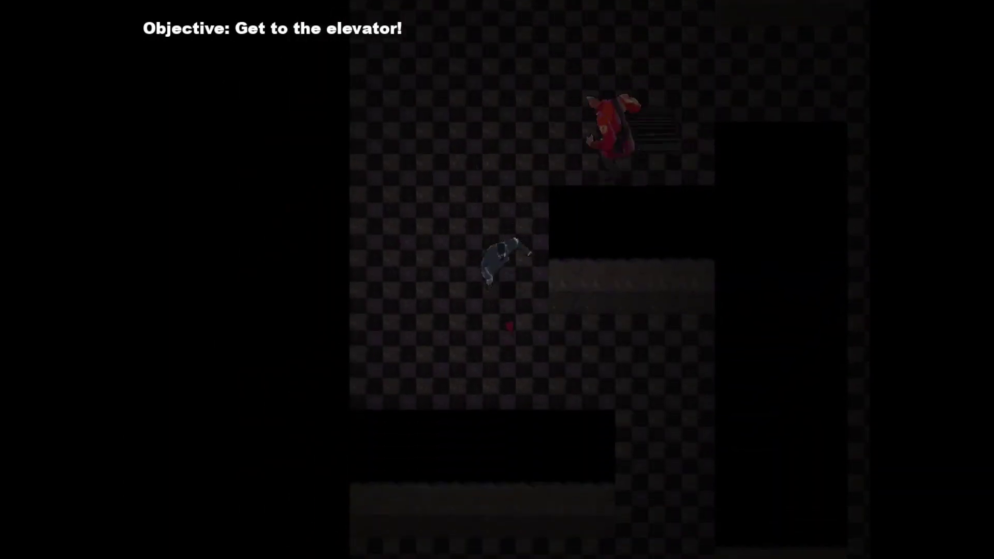
{"action": "key", "text": "s"}
{"action": "key", "text": "a"}
{"action": "key", "text": "s"}
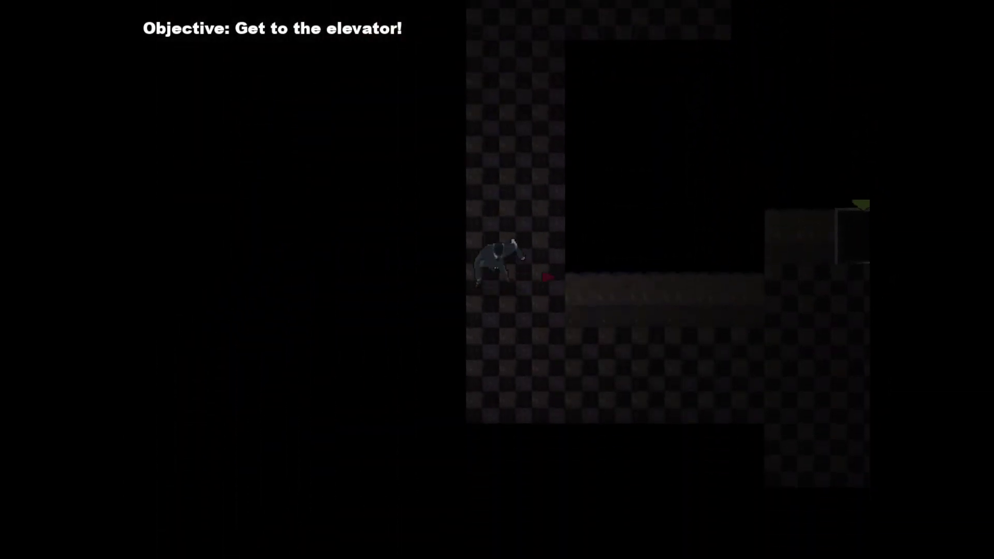
Ride up to floor 4, power one generator, and get killed
{"action": "key", "text": "w"}
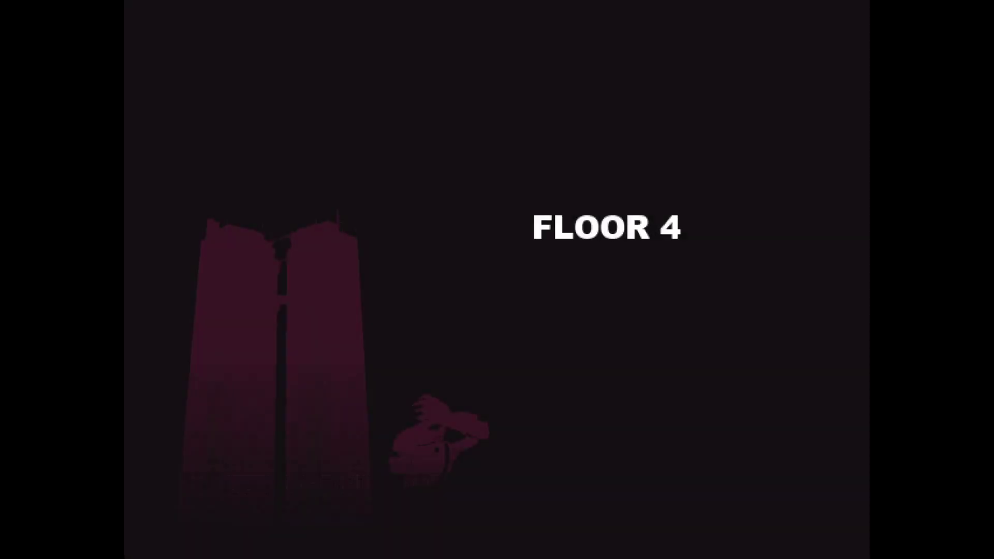
{"action": "key", "text": "d"}
{"action": "key", "text": "w"}
{"action": "key", "text": "w"}
{"action": "key", "text": "a"}
{"action": "key", "text": "d"}
{"action": "key", "text": "d"}
{"action": "key", "text": "s"}
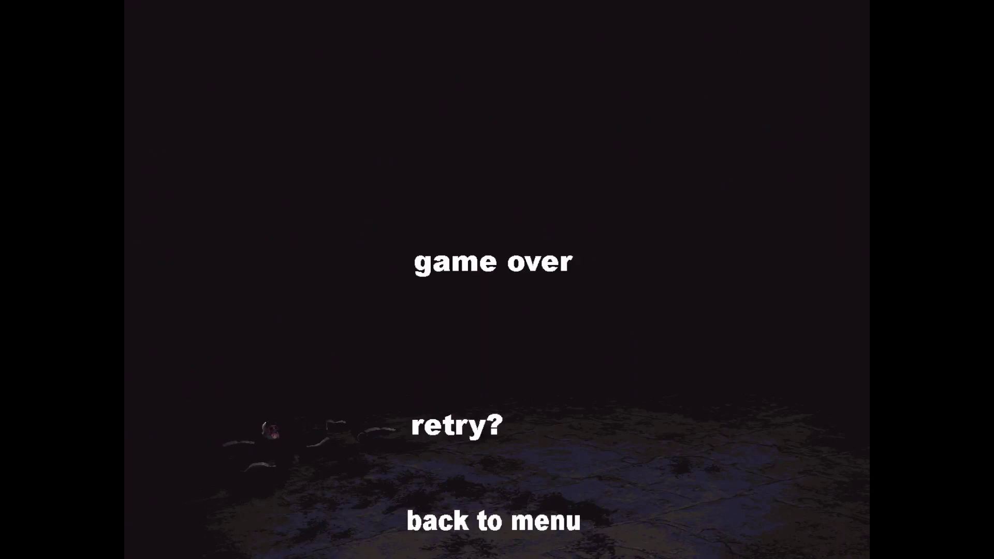
Retry Tower Mode from floor 1 and power the first two generators
{"action": "left_click", "coordinate": [483, 425]}
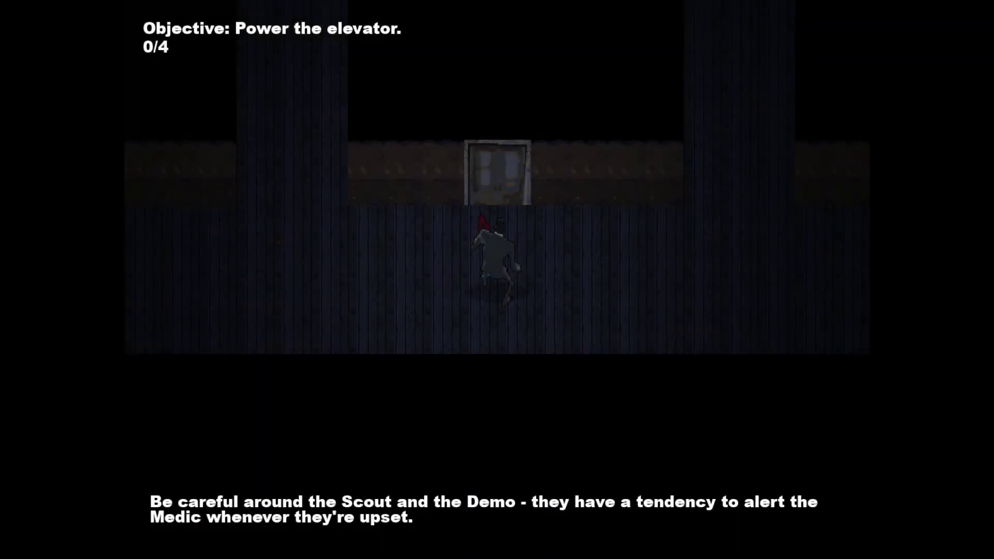
{"action": "key", "text": "w"}
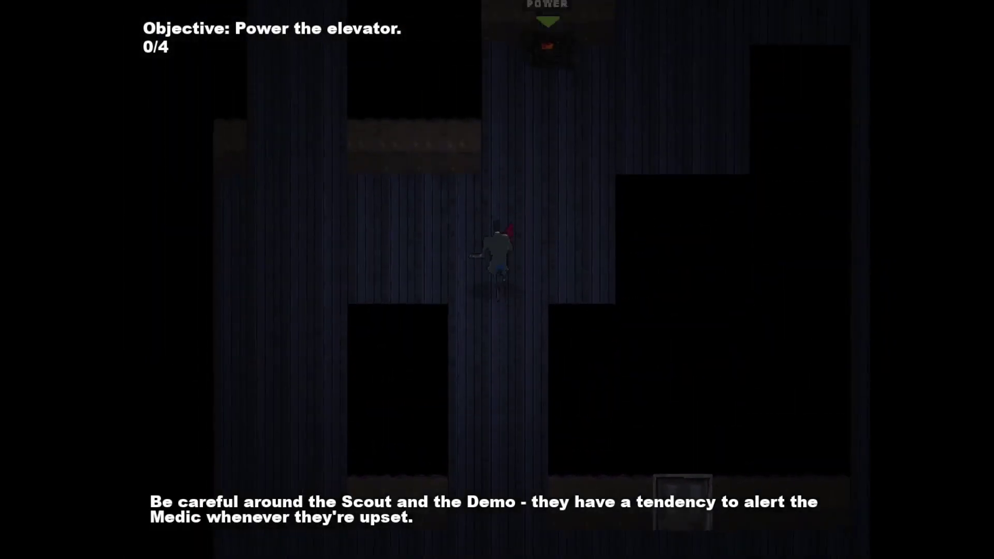
{"action": "key", "text": "s"}
{"action": "key", "text": "a"}
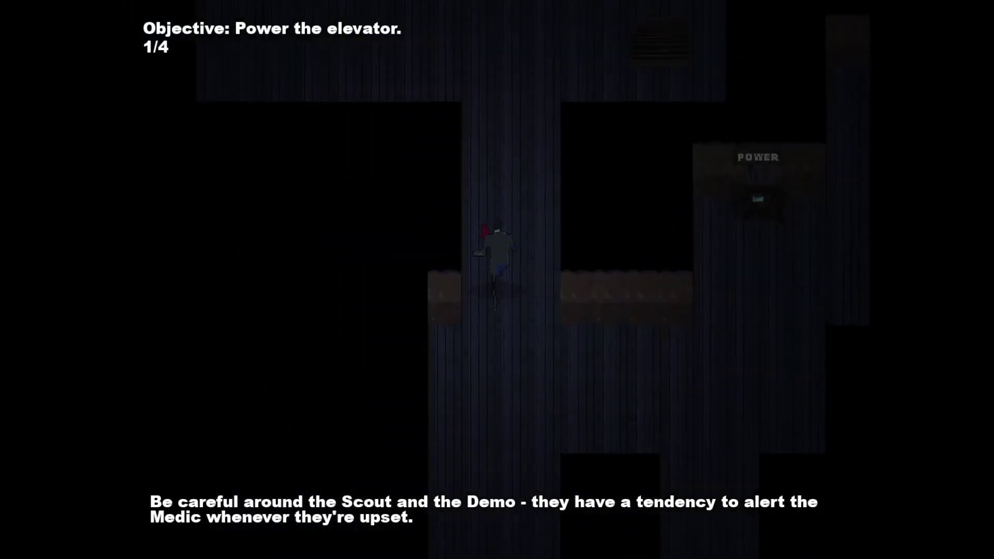
{"action": "key", "text": "w"}
{"action": "key", "text": "w"}
{"action": "key", "text": "d"}
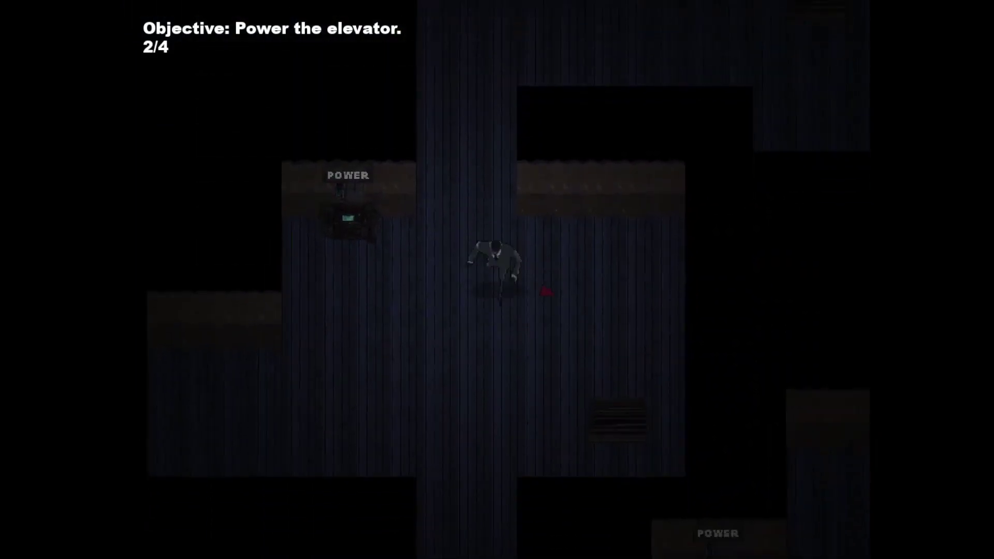
{"action": "key", "text": "w"}
{"action": "key", "text": "w"}
Power the third and fourth generators, bringing the counter to 4/4
{"action": "key", "text": "d"}
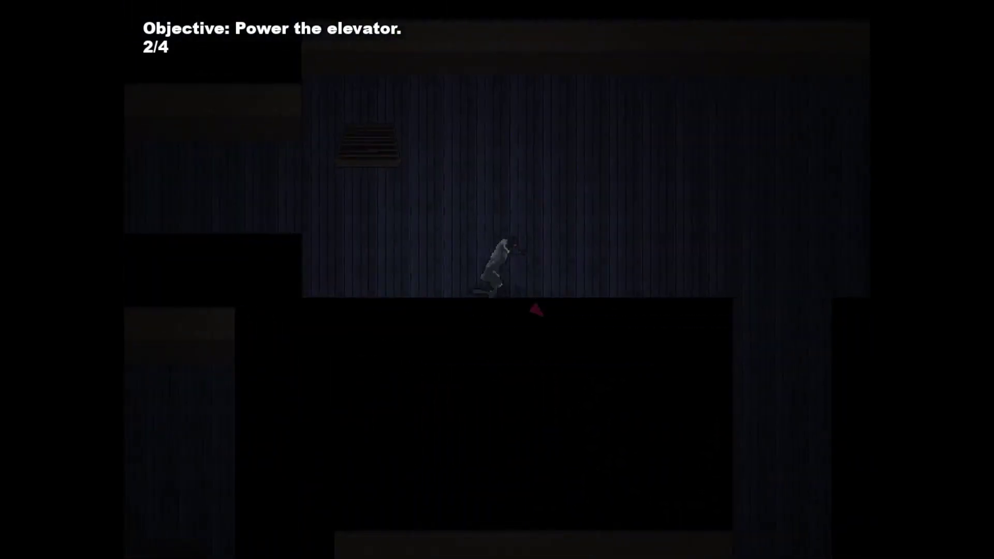
{"action": "key", "text": "s"}
{"action": "key", "text": "d"}
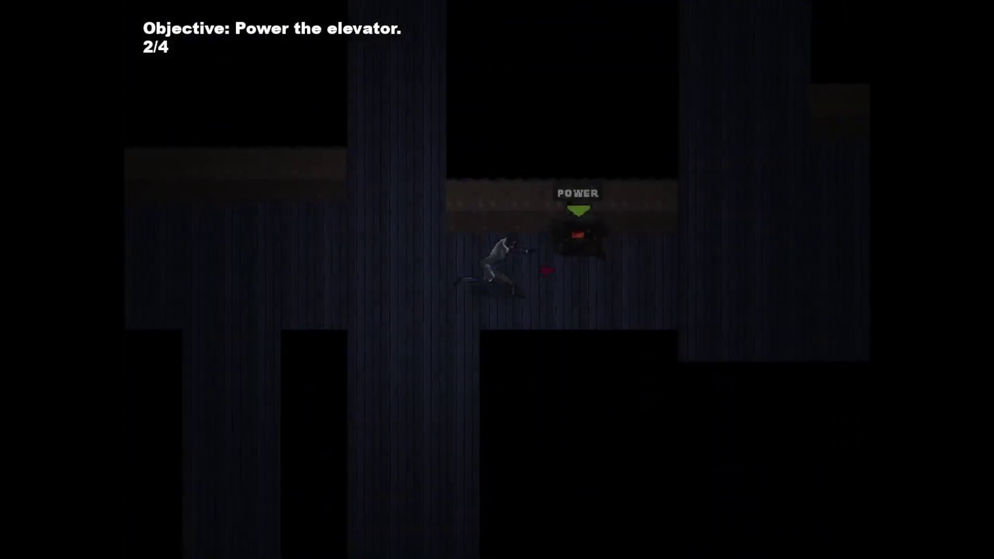
{"action": "key", "text": "w"}
{"action": "key", "text": "d"}
{"action": "key", "text": "a"}
{"action": "key", "text": "d"}
Walk down the corridor to the elevator and ride it up to floor 2
{"action": "key", "text": "a"}
{"action": "key", "text": "s"}
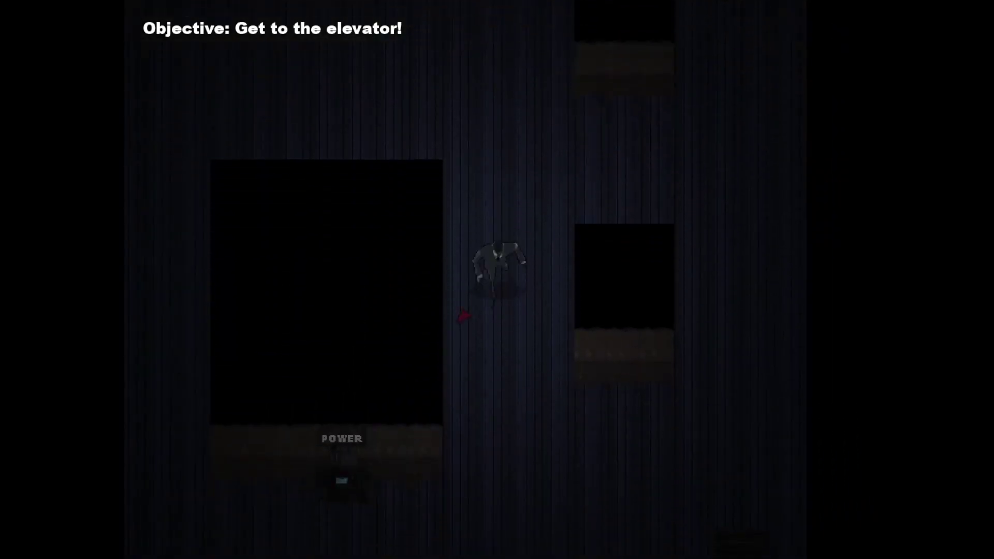
{"action": "key", "text": "a"}
{"action": "key", "text": "s"}
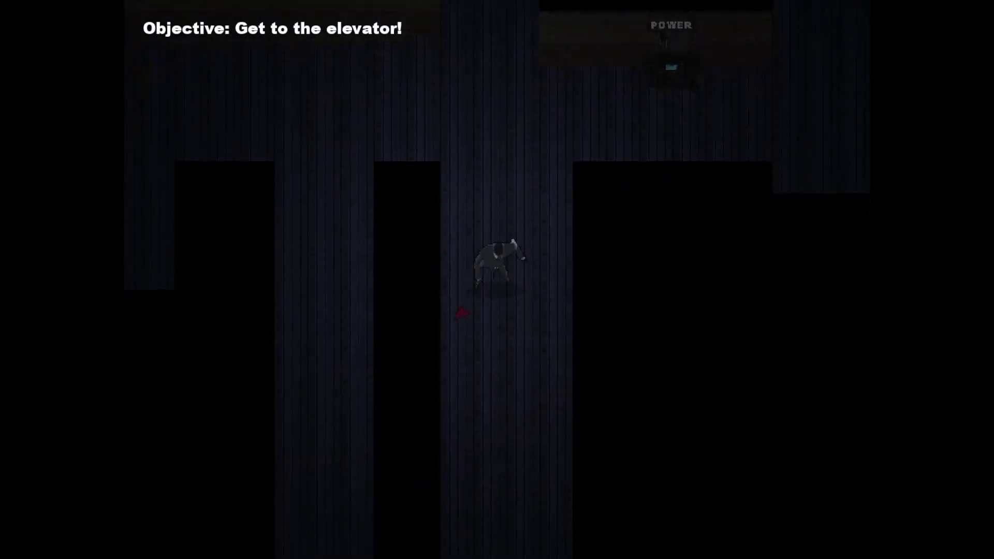
{"action": "key", "text": "s"}
{"action": "key", "text": "s"}
Arrive on floor 2 and power its first generator
{"action": "key", "text": "a"}
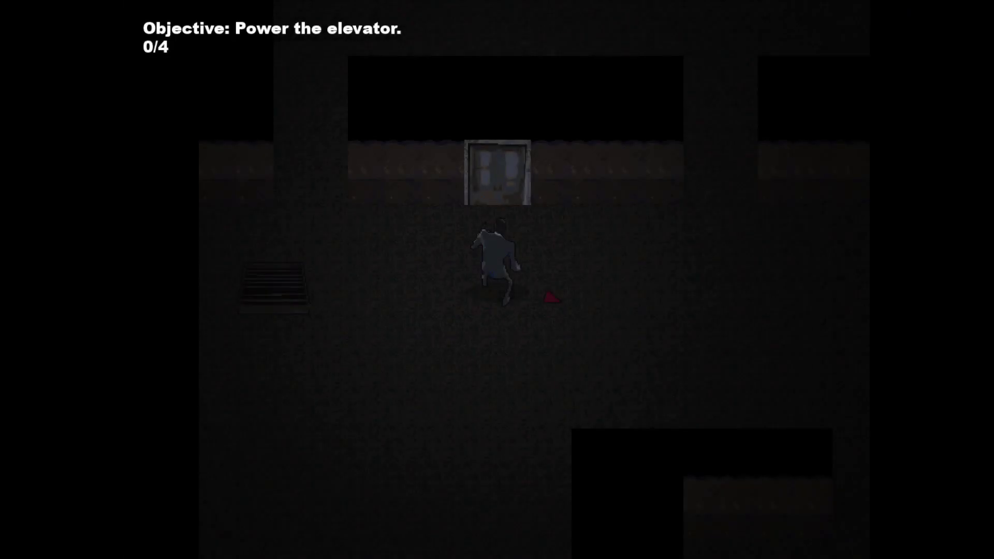
{"action": "key", "text": "d"}
{"action": "key", "text": "s"}
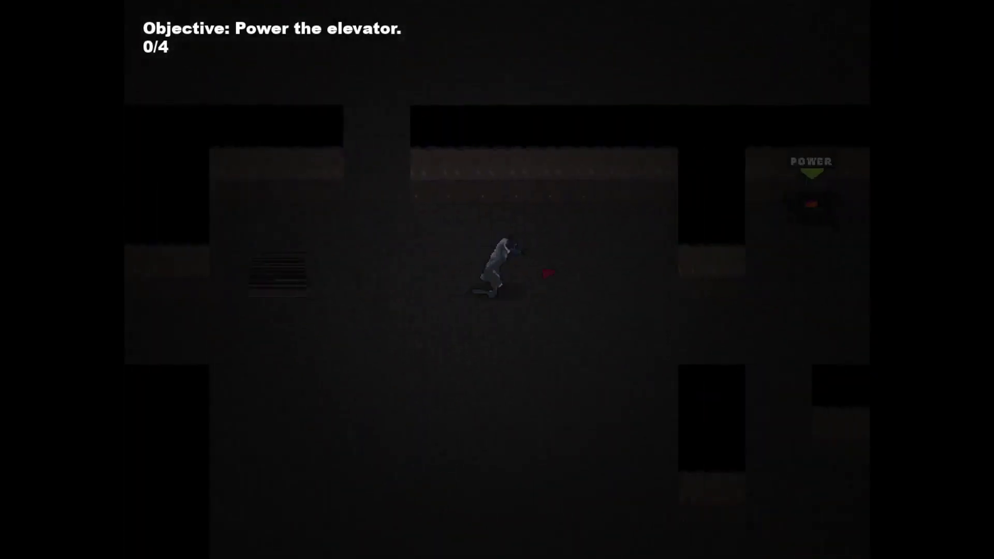
{"action": "key", "text": "d"}
{"action": "key", "text": "s"}
{"action": "key", "text": "w"}
{"action": "key", "text": "s"}
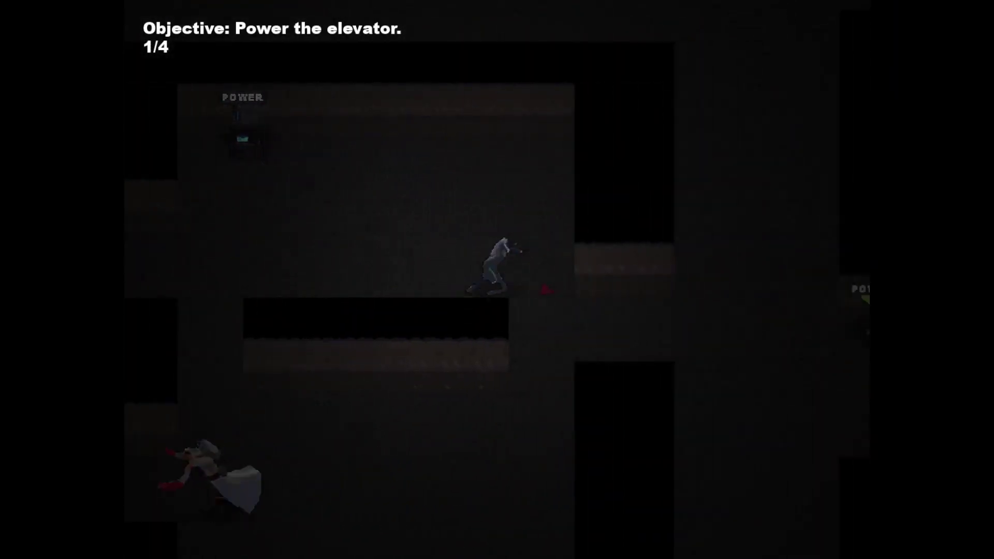
Power the second and third generators on floor 2
{"action": "key", "text": "d"}
{"action": "key", "text": "s"}
{"action": "key", "text": "a"}
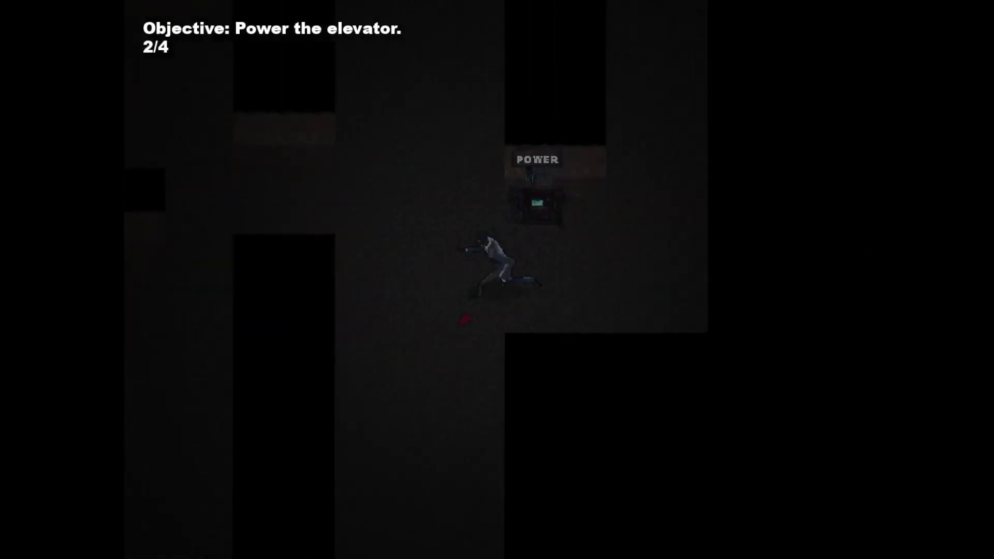
{"action": "key", "text": "a"}
{"action": "key", "text": "s"}
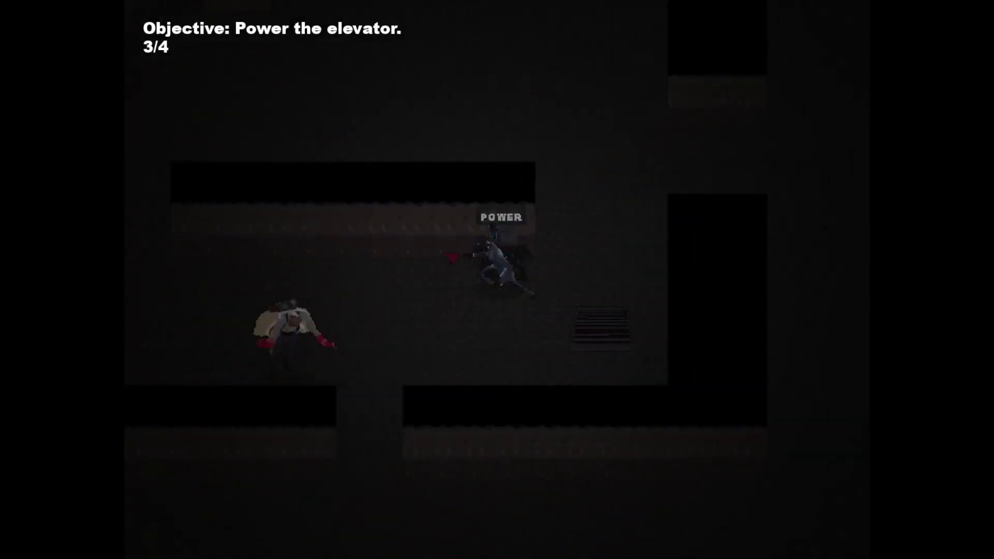
{"action": "key", "text": "d"}
{"action": "key", "text": "w"}
{"action": "key", "text": "a"}
Power the last generator on floor 2
{"action": "key", "text": "a"}
{"action": "key", "text": "w"}
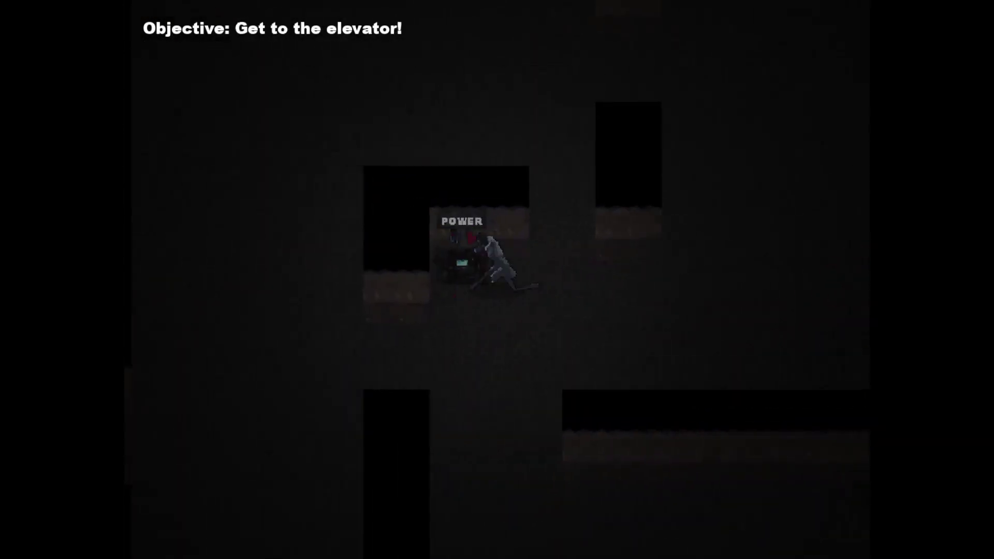
{"action": "key", "text": "s"}
{"action": "key", "text": "w"}
Walk through the corridors and ride the elevator up to floor 3
{"action": "key", "text": "s"}
{"action": "key", "text": "a"}
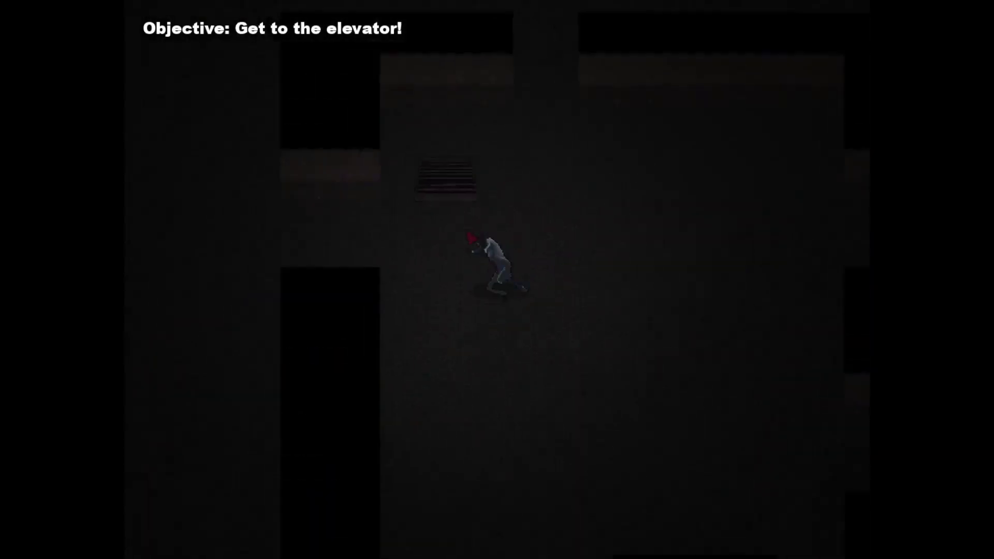
{"action": "key", "text": "w"}
{"action": "key", "text": "a"}
{"action": "key", "text": "w"}
{"action": "key", "text": "w"}
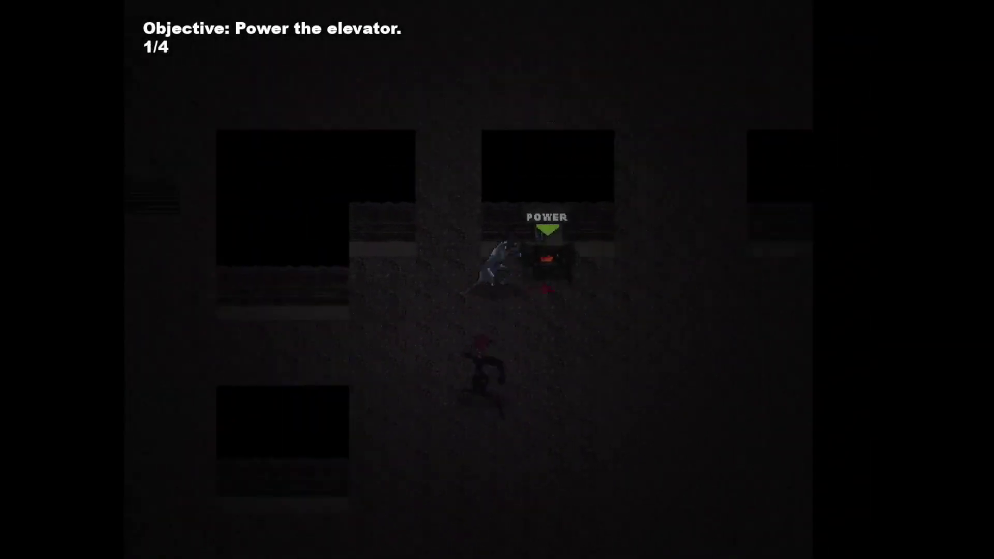
Power generators on floor 3 up to the third one
{"action": "key", "text": "w"}
{"action": "key", "text": "w"}
{"action": "key", "text": "a"}
{"action": "key", "text": "d"}
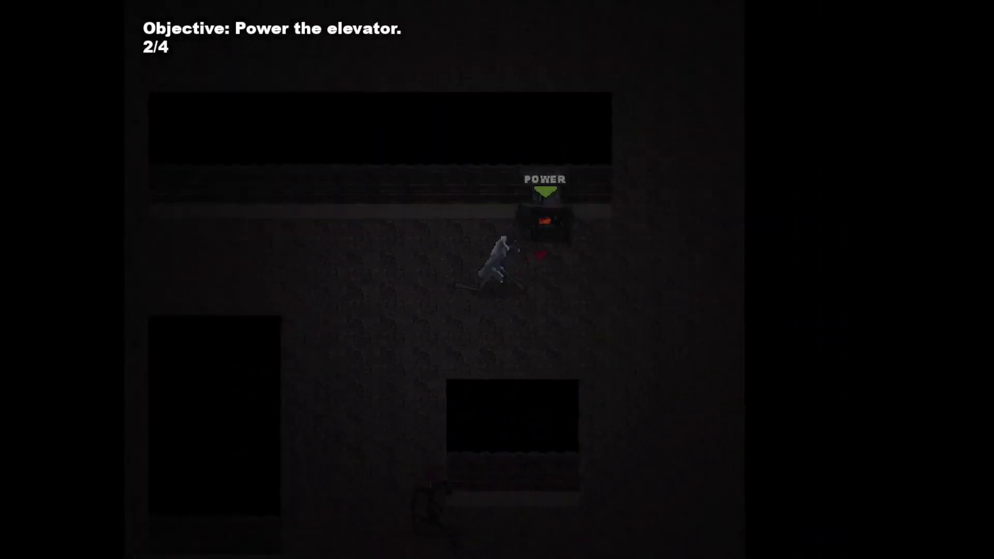
Power floor 3's last generator and head toward the elevator
{"action": "key", "text": "w"}
{"action": "key", "text": "a"}
{"action": "key", "text": "s"}
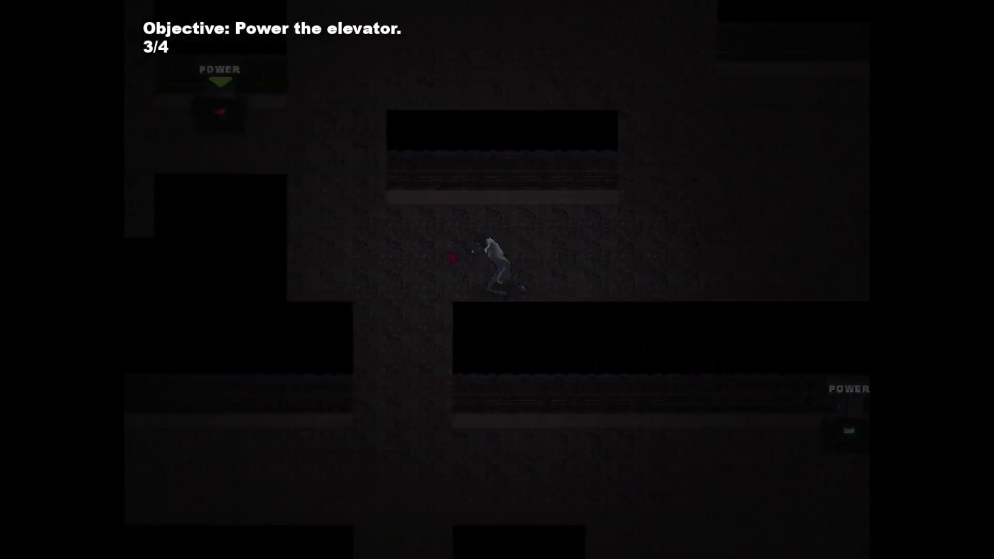
{"action": "key", "text": "w"}
{"action": "key", "text": "a"}
{"action": "key", "text": "s"}
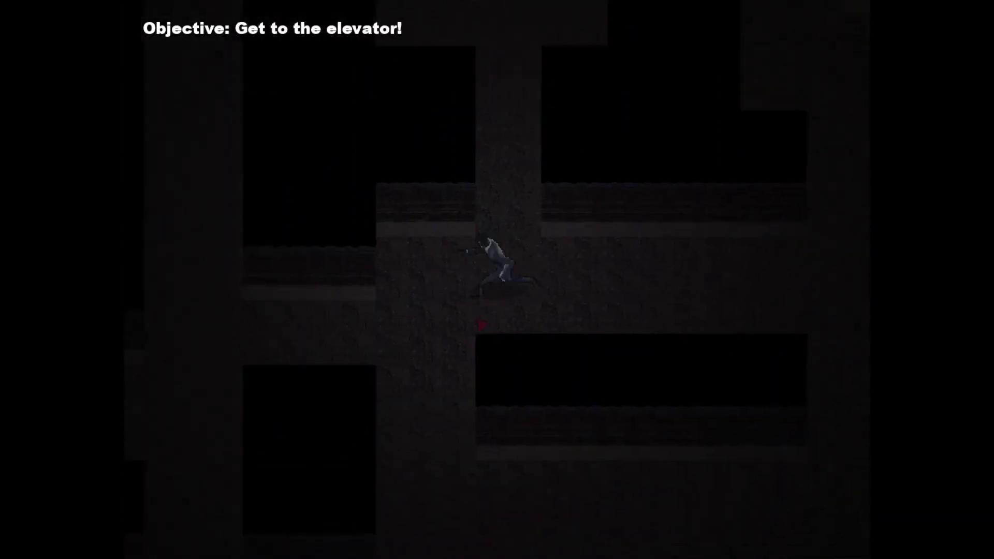
{"action": "key", "text": "s"}
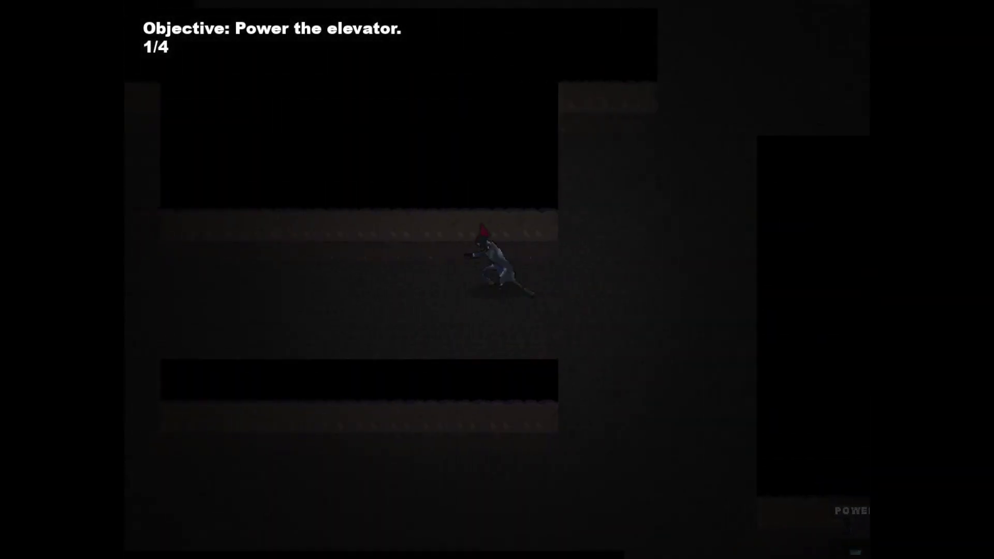
Follow the corridor up and power the floor's second generator
{"action": "key", "text": "a"}
{"action": "key", "text": "w"}
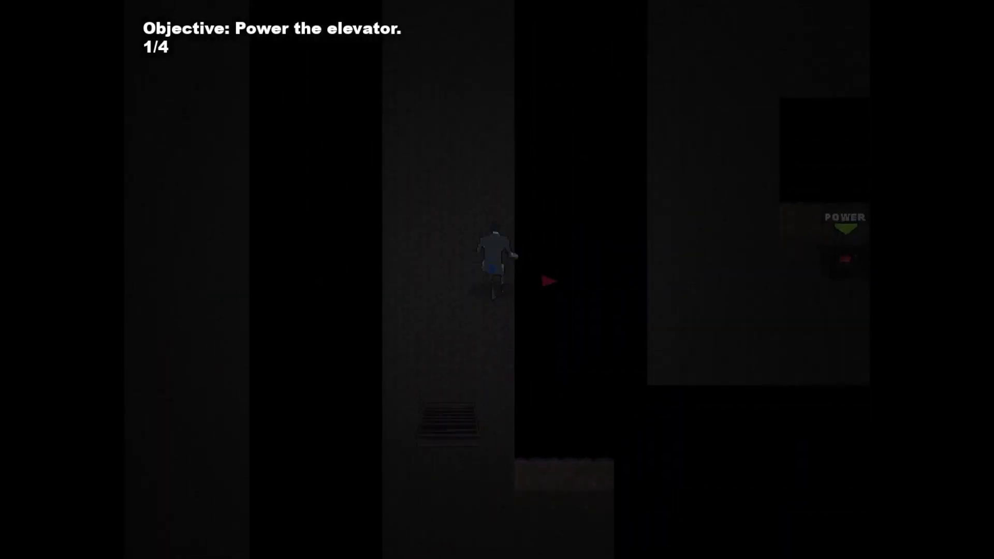
{"action": "key", "text": "w"}
{"action": "key", "text": "a"}
{"action": "key", "text": "w"}
Power the third and final generators, completing 4/4
{"action": "key", "text": "d"}
{"action": "key", "text": "s"}
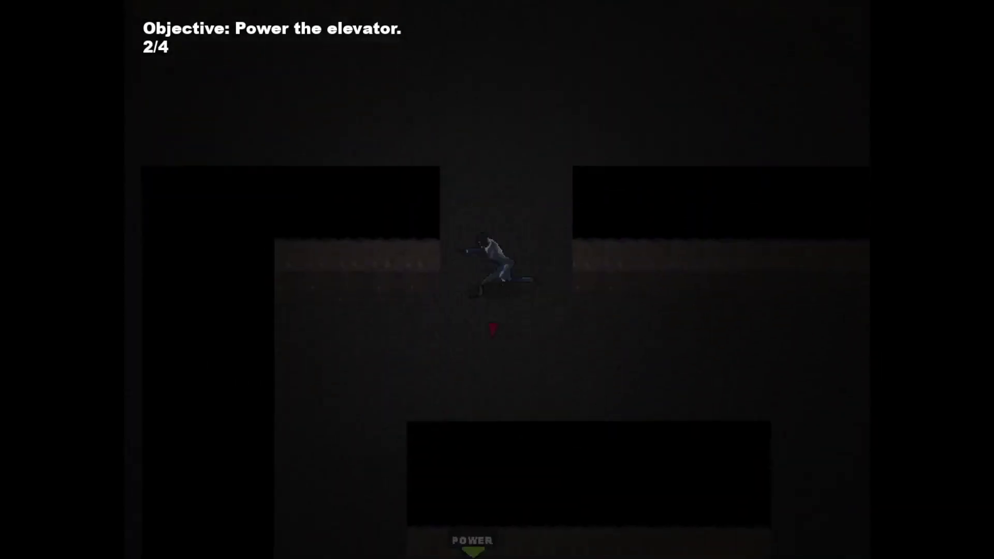
{"action": "key", "text": "a"}
{"action": "key", "text": "s"}
{"action": "key", "text": "d"}
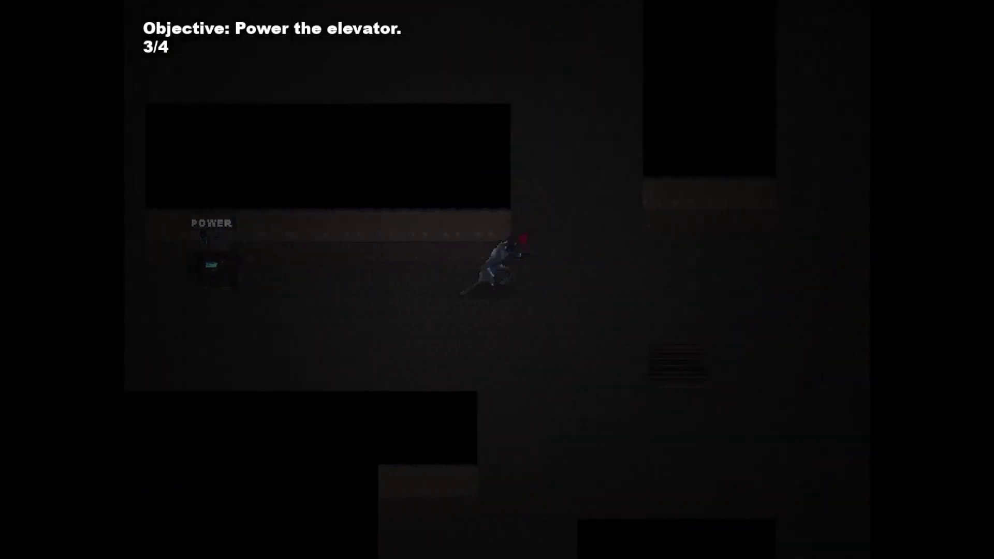
{"action": "key", "text": "w"}
{"action": "key", "text": "d"}
{"action": "key", "text": "w"}
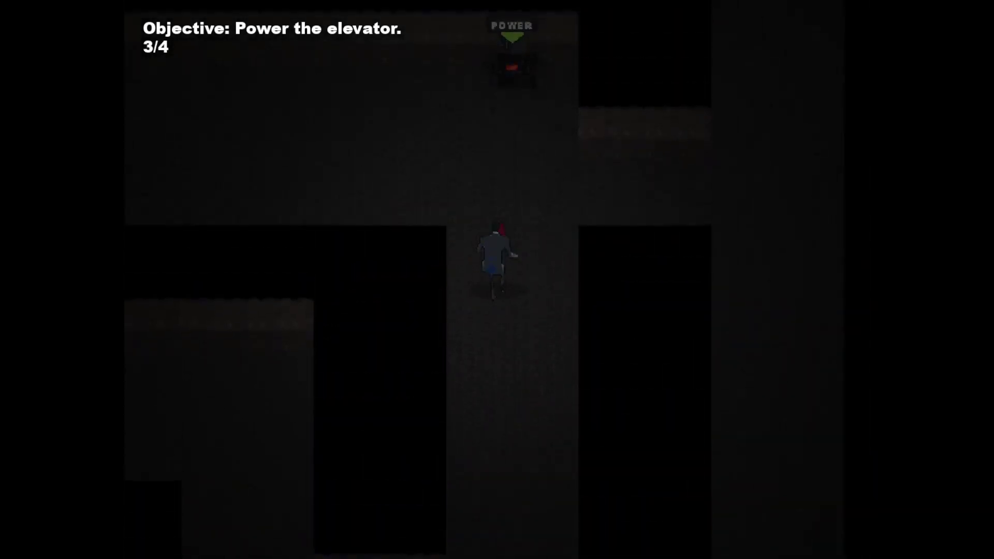
Search the level and follow the corridor toward the elevator
{"action": "key", "text": "s"}
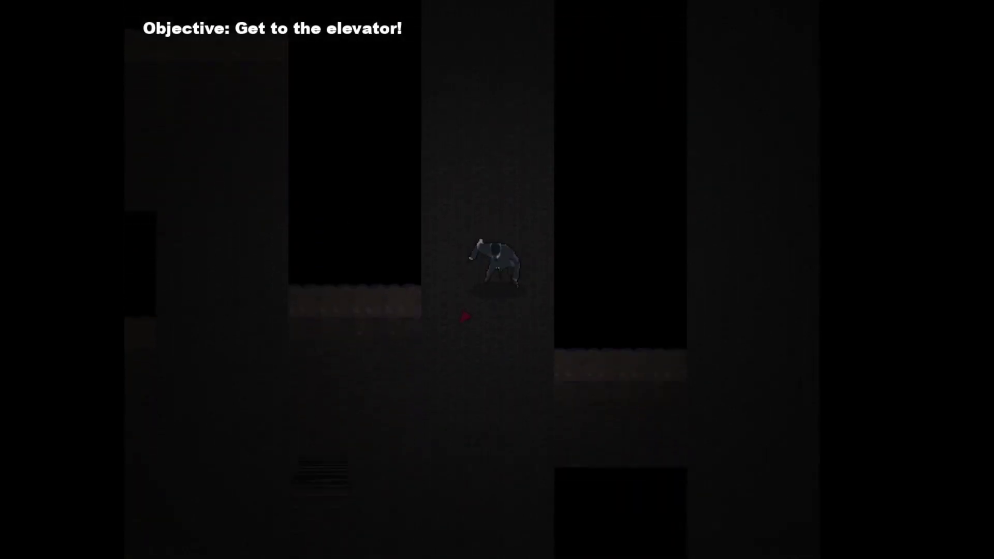
{"action": "key", "text": "a"}
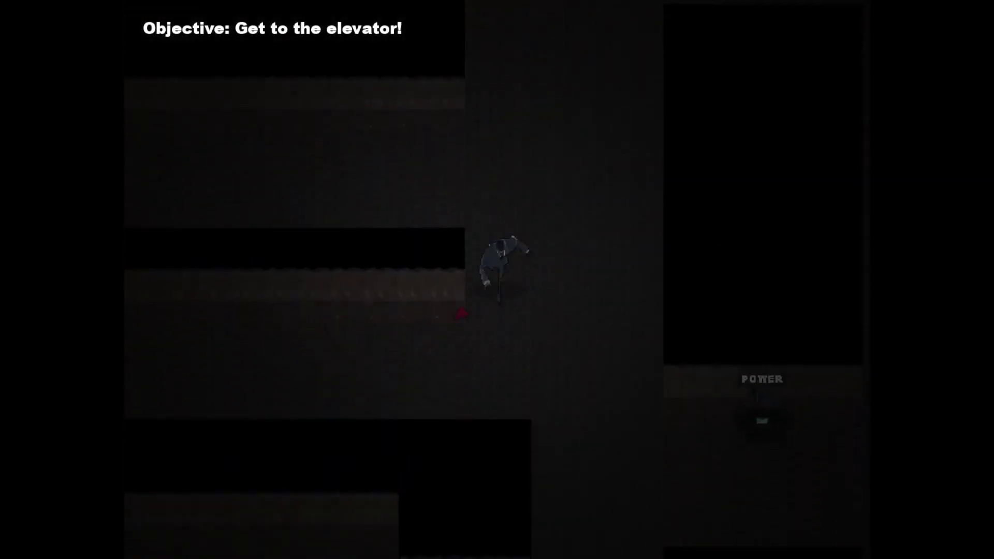
{"action": "key", "text": "a+s"}
{"action": "key", "text": "a+s"}
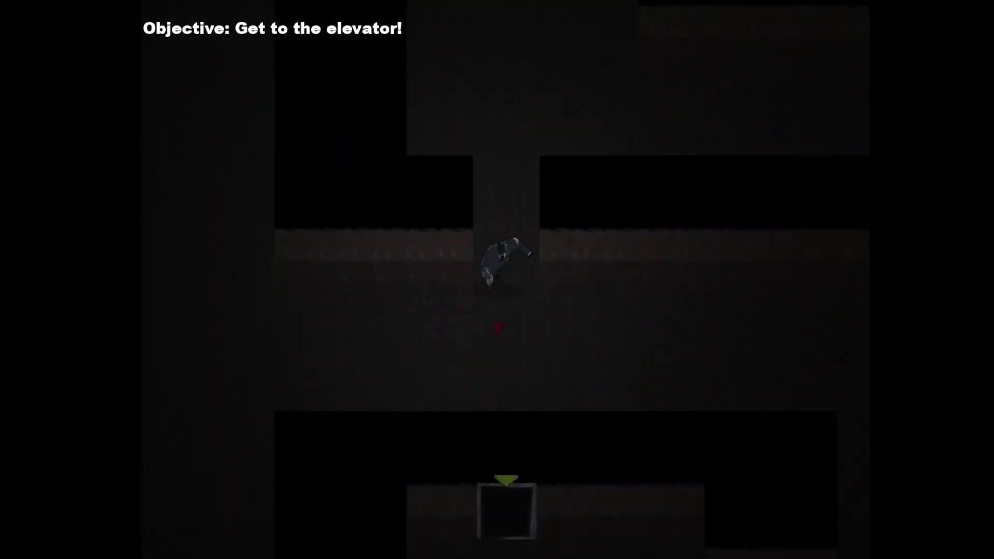
{"action": "key", "text": "s+d"}
{"action": "key", "text": "s"}
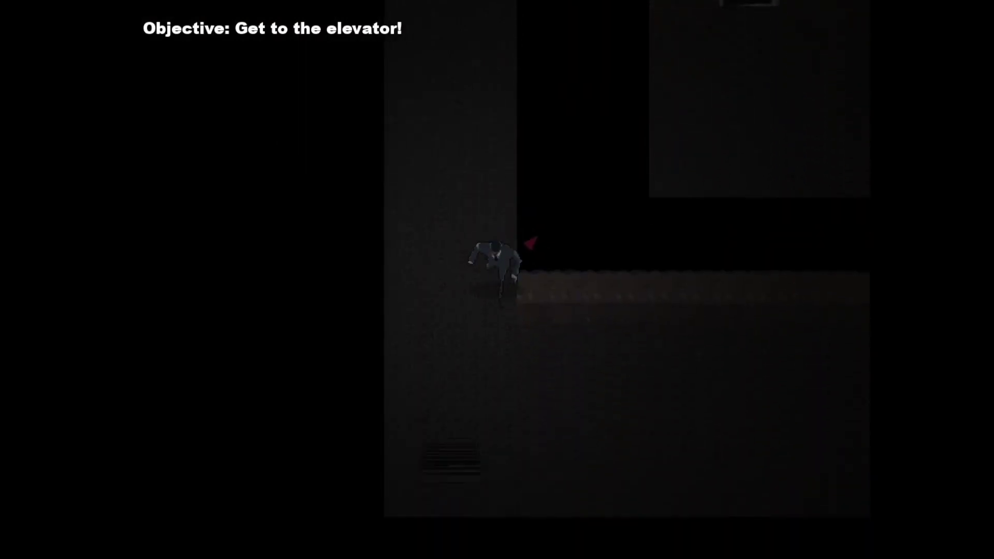
{"action": "key", "text": "s+d"}
{"action": "key", "text": "d"}
Move up the corridor and ride the elevator up to floor 5
{"action": "key", "text": "w+d"}
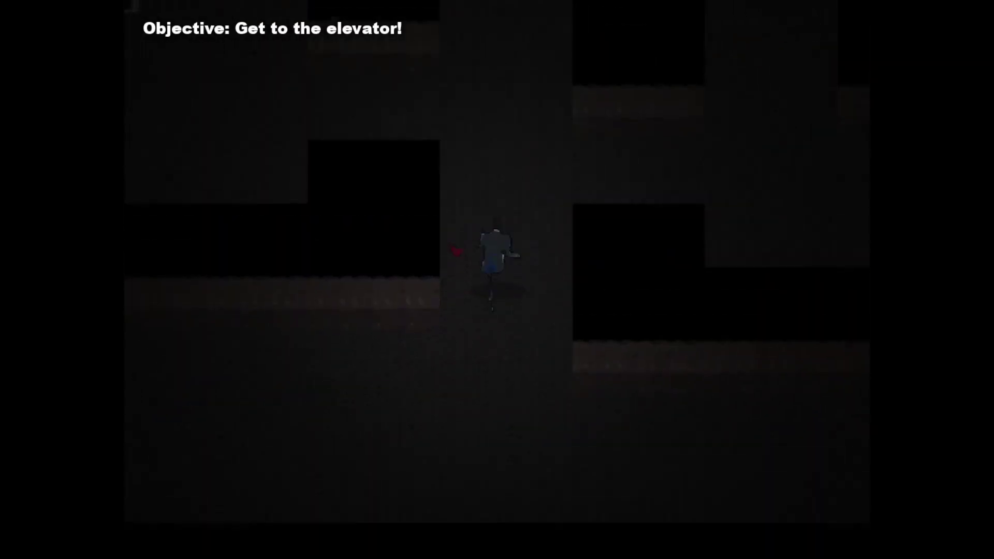
{"action": "key", "text": "w+a"}
{"action": "key", "text": "a"}
{"action": "key", "text": "w+a"}
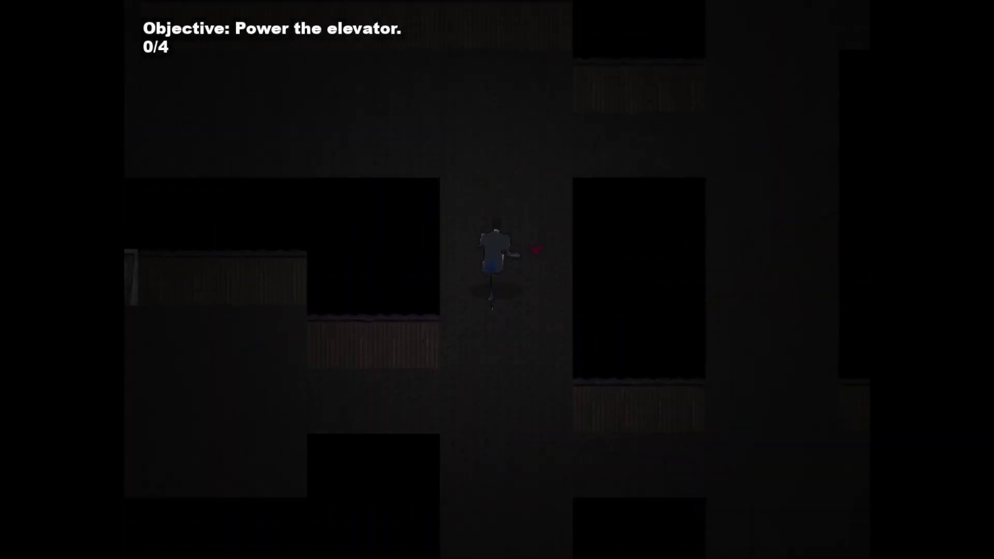
Power the first two generators on floor 5, working up and to the left
{"action": "key", "text": "w"}
{"action": "key", "text": "w+d"}
{"action": "key", "text": "w+d"}
{"action": "key", "text": "e"}
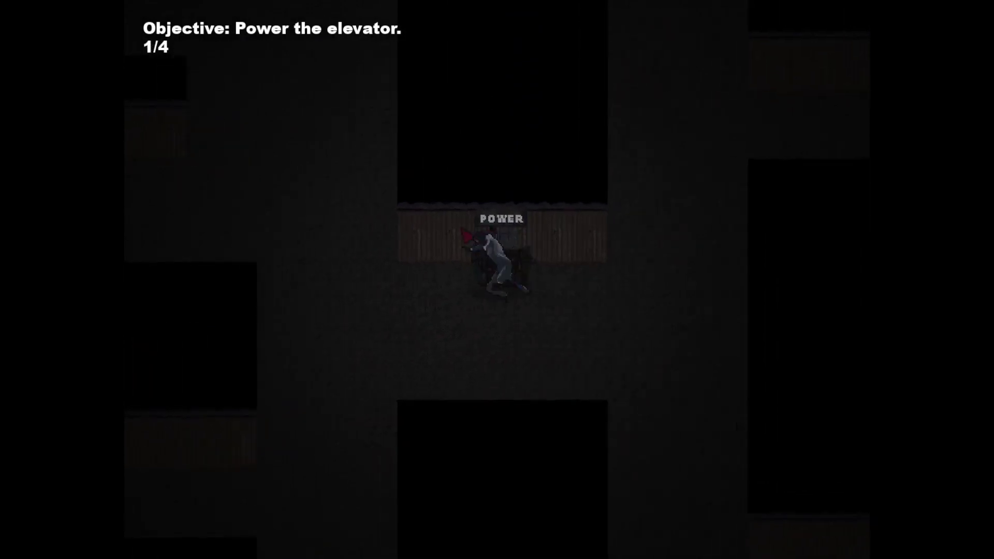
{"action": "key", "text": "w+a"}
{"action": "key", "text": "w"}
{"action": "key", "text": "w"}
{"action": "key", "text": "w+a"}
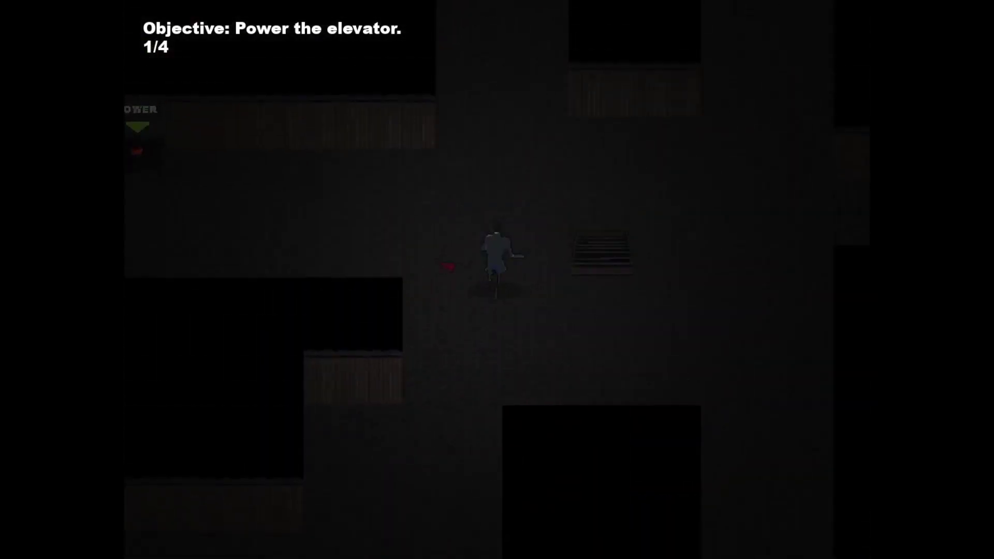
{"action": "key", "text": "a"}
{"action": "key", "text": "a"}
{"action": "key", "text": "e"}
{"action": "key", "text": "w+a"}
{"action": "key", "text": "w"}
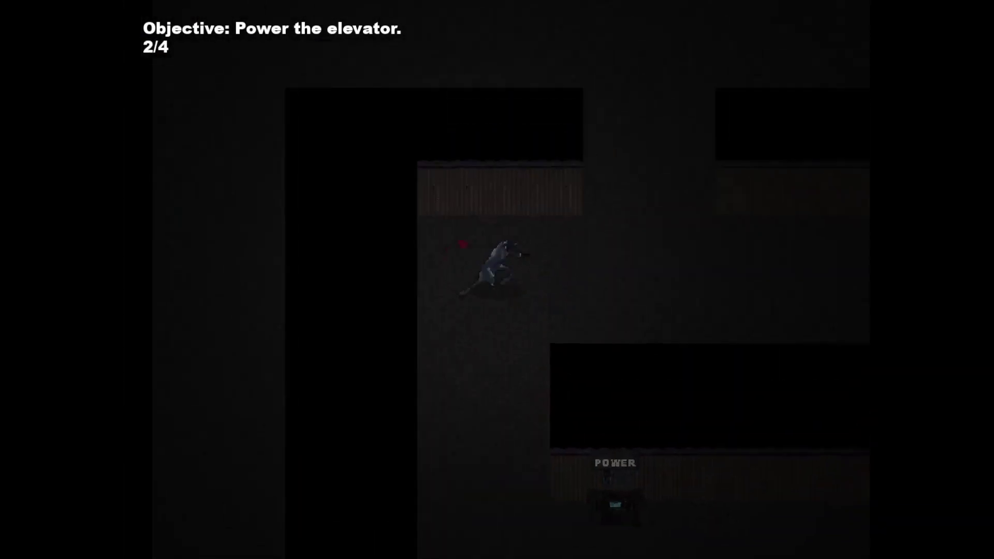
Power the third and fourth generators, leaving the objective as 'Get to the elevator!'
{"action": "key", "text": "w+d"}
{"action": "key", "text": "w+a"}
{"action": "key", "text": "a"}
{"action": "key", "text": "a"}
{"action": "key", "text": "e"}
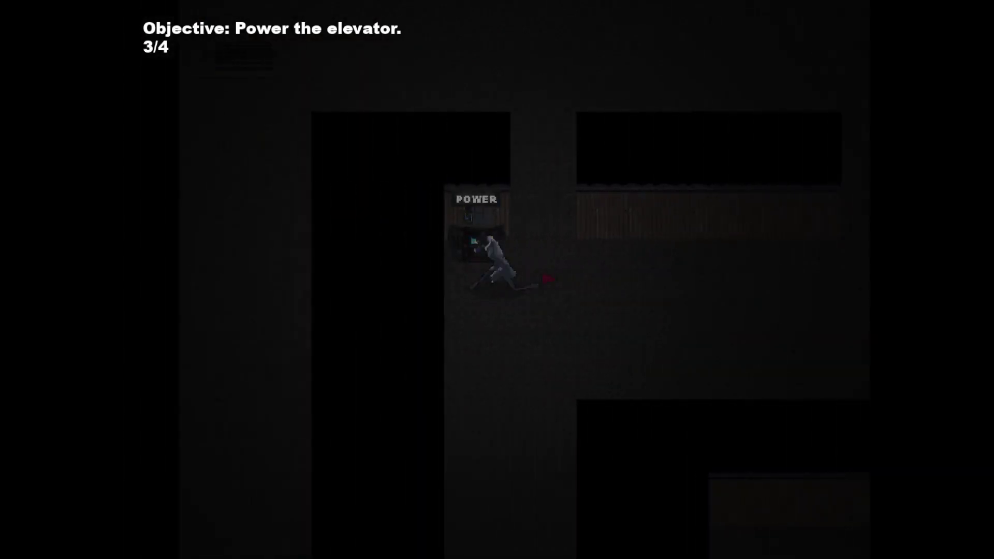
{"action": "key", "text": "w+d"}
{"action": "key", "text": "s+d"}
{"action": "key", "text": "d"}
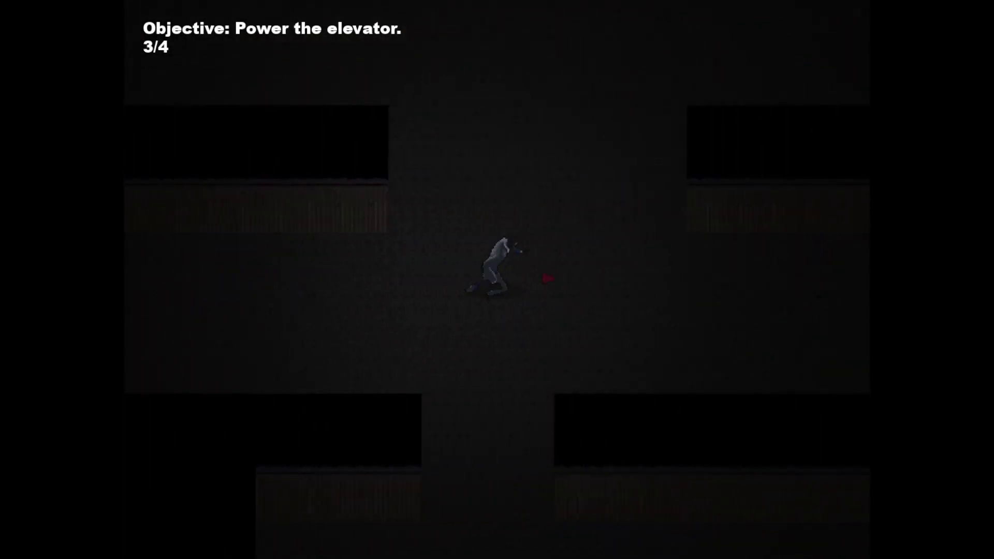
{"action": "key", "text": "d"}
{"action": "key", "text": "w+d"}
{"action": "key", "text": "e"}
{"action": "key", "text": "s"}
{"action": "key", "text": "s"}
{"action": "key", "text": "s"}
{"action": "key", "text": "s"}
{"action": "key", "text": "s"}
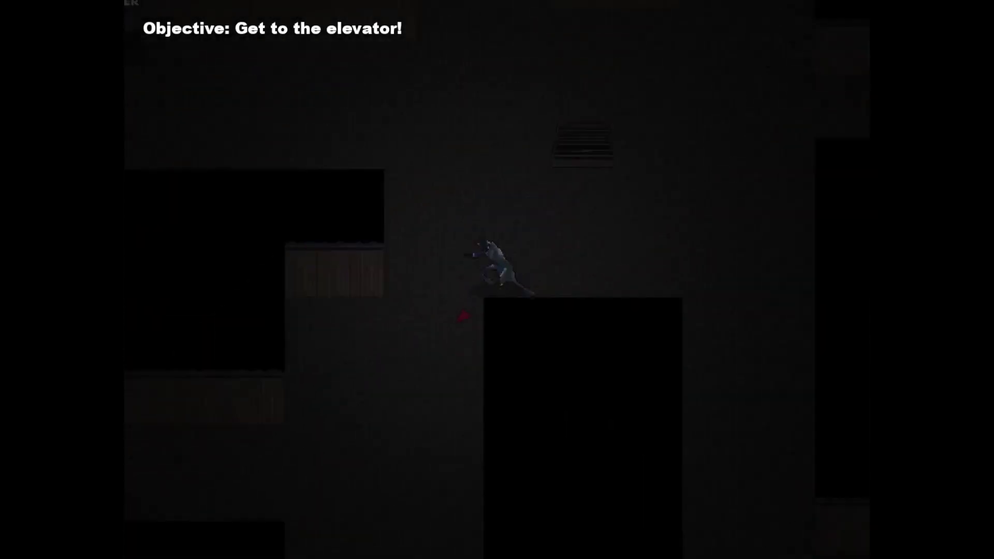
Run down and left through the corridors to the elevator
{"action": "key", "text": "s"}
{"action": "key", "text": "s+a"}
{"action": "key", "text": "s+a"}
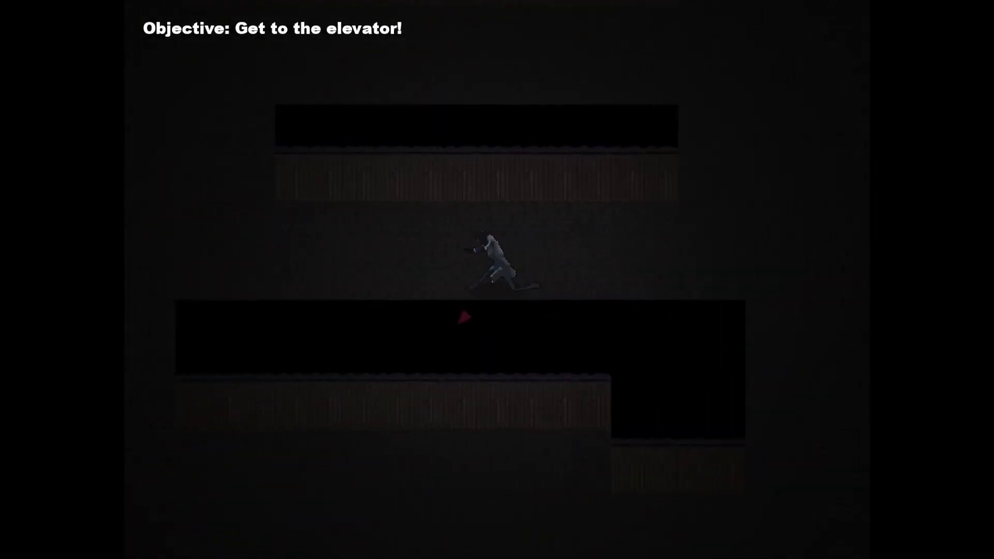
{"action": "key", "text": "s+a"}
{"action": "key", "text": "s"}
{"action": "key", "text": "a"}
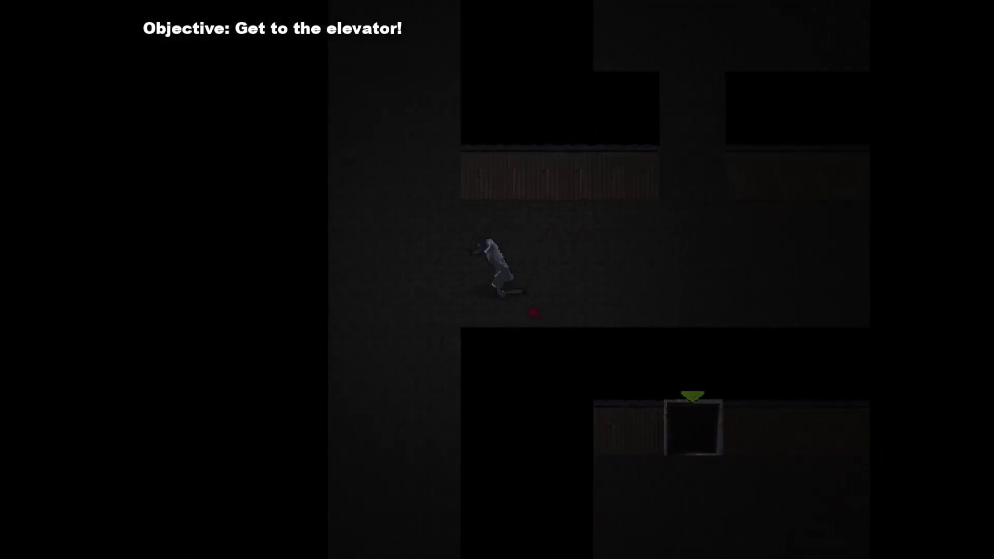
{"action": "key", "text": "s+a"}
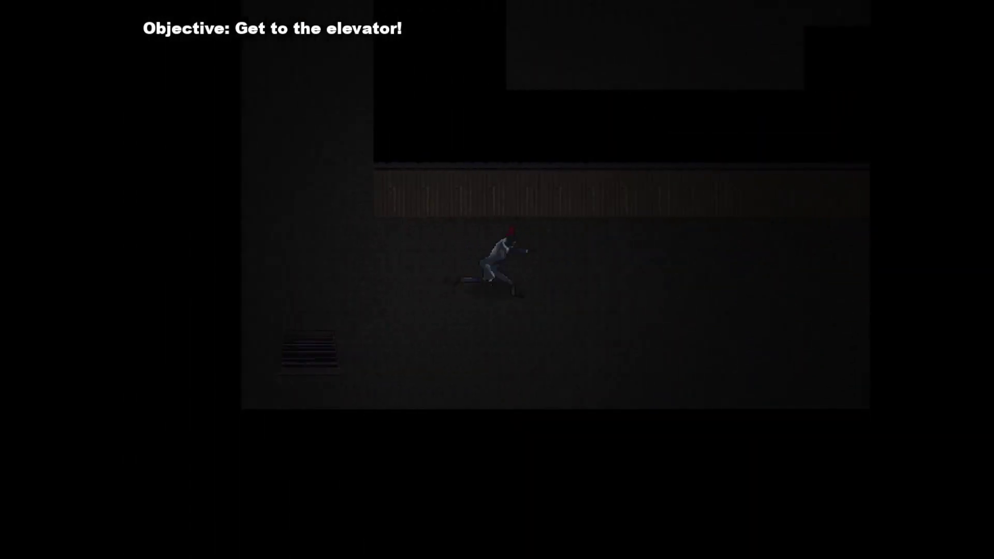
{"action": "key", "text": "s"}
{"action": "key", "text": "a"}
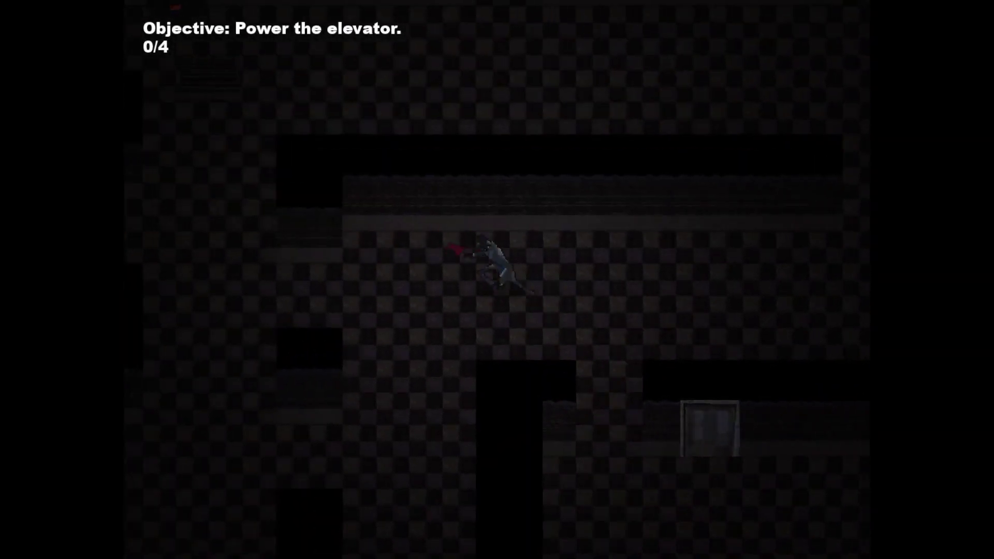
{"action": "key", "text": "a"}
Sweep the checkered floor left, down, then right, powering each POWER box
{"action": "key", "text": "s"}
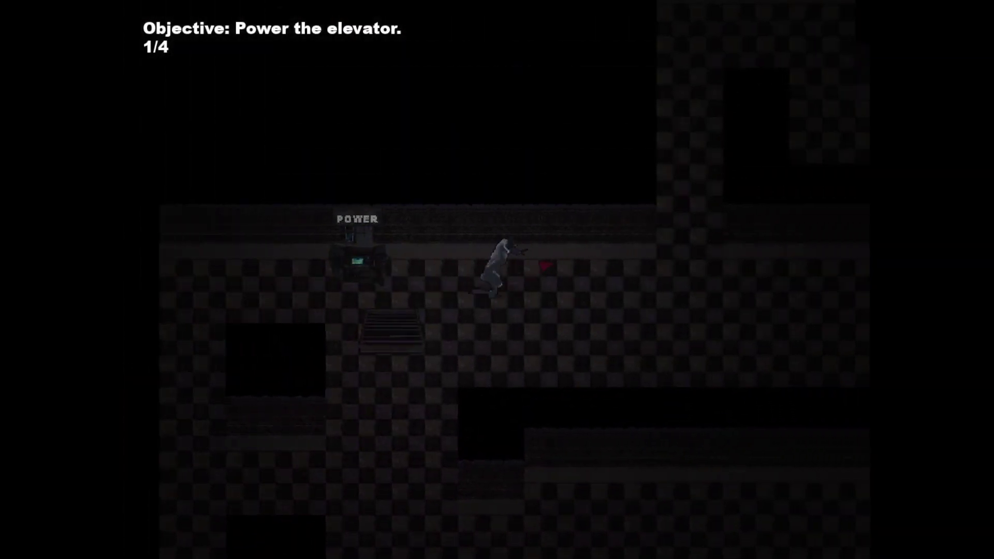
{"action": "key", "text": "d"}
{"action": "key", "text": "w"}
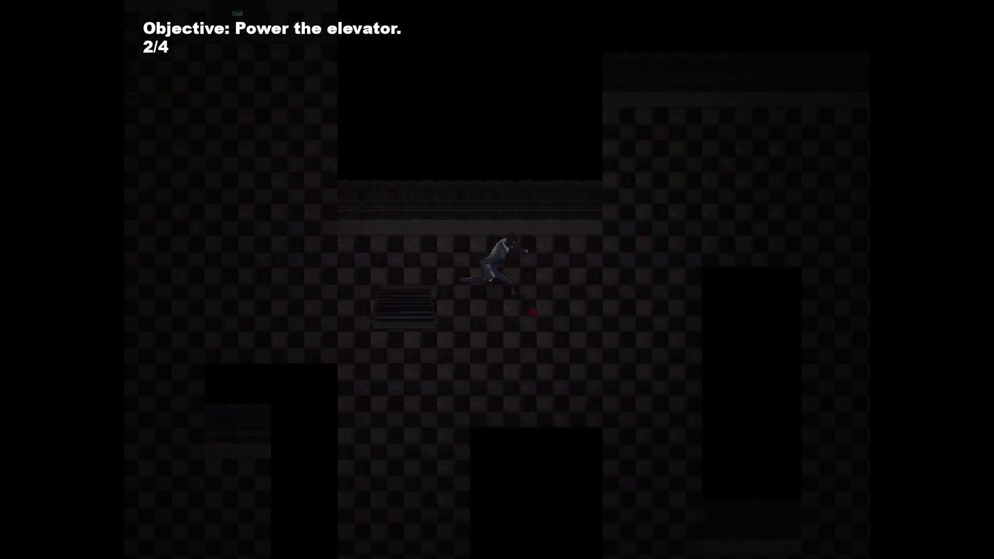
{"action": "key", "text": "d"}
{"action": "key", "text": "s"}
{"action": "key", "text": "d"}
{"action": "key", "text": "w"}
{"action": "key", "text": "e"}
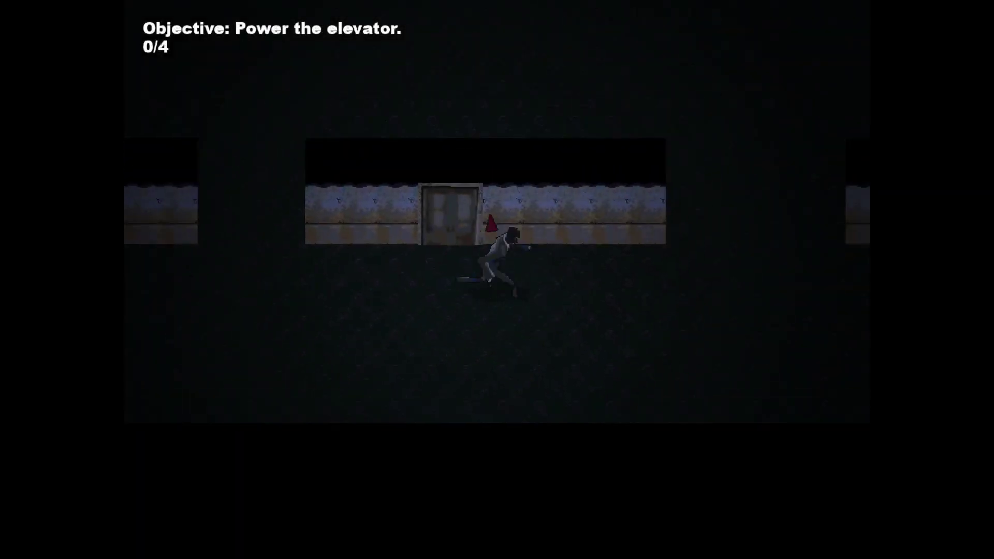
Power the generators in the lower room and the one up-left of it
{"action": "key", "text": "s"}
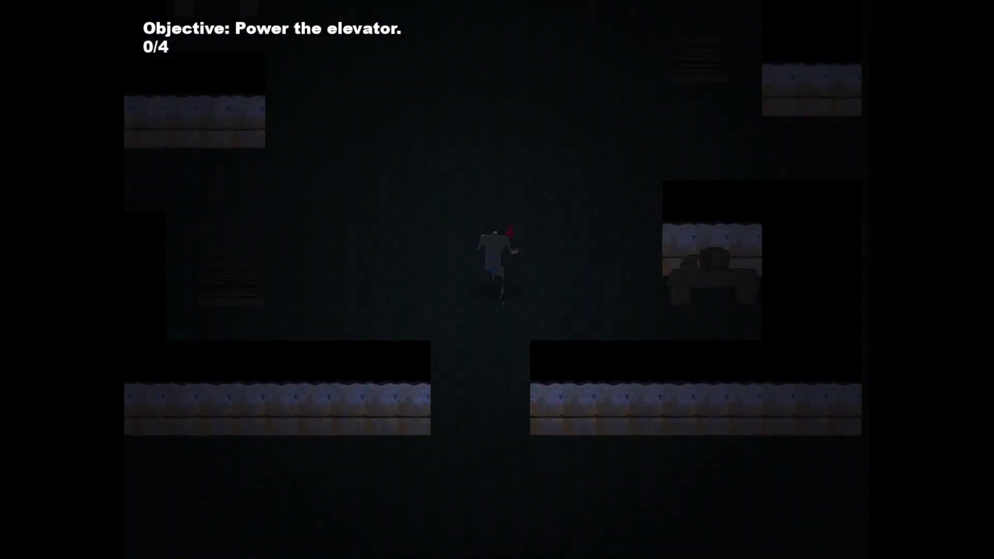
{"action": "key", "text": "w"}
{"action": "key", "text": "a"}
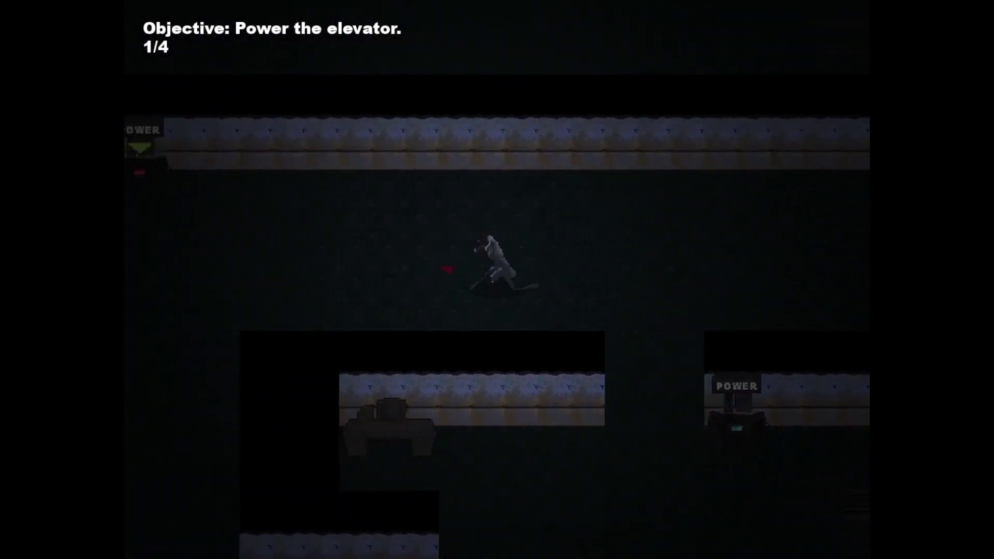
{"action": "key", "text": "e"}
{"action": "key", "text": "a"}
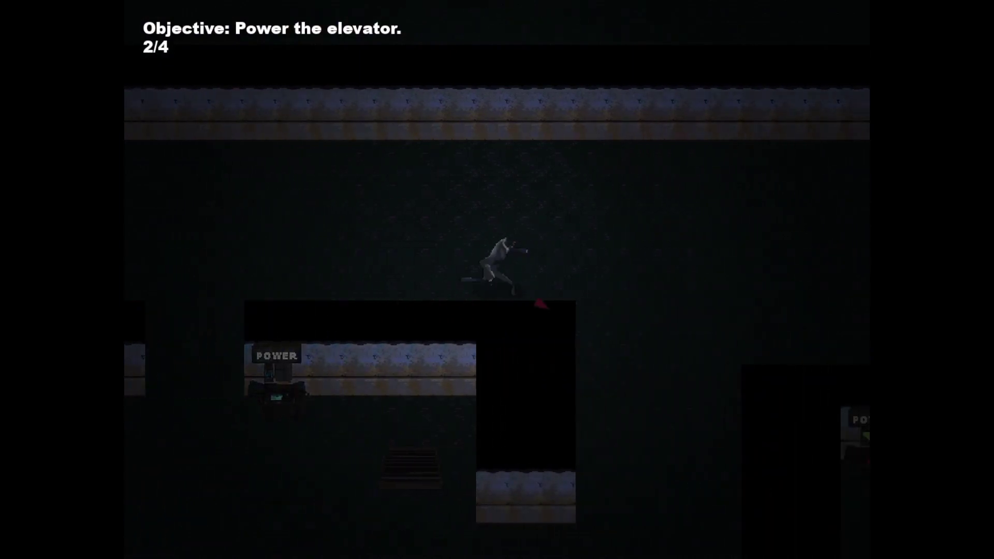
Power the final generator down-right, then head down-left toward the green-arrow elevator
{"action": "key", "text": "d"}
{"action": "key", "text": "s"}
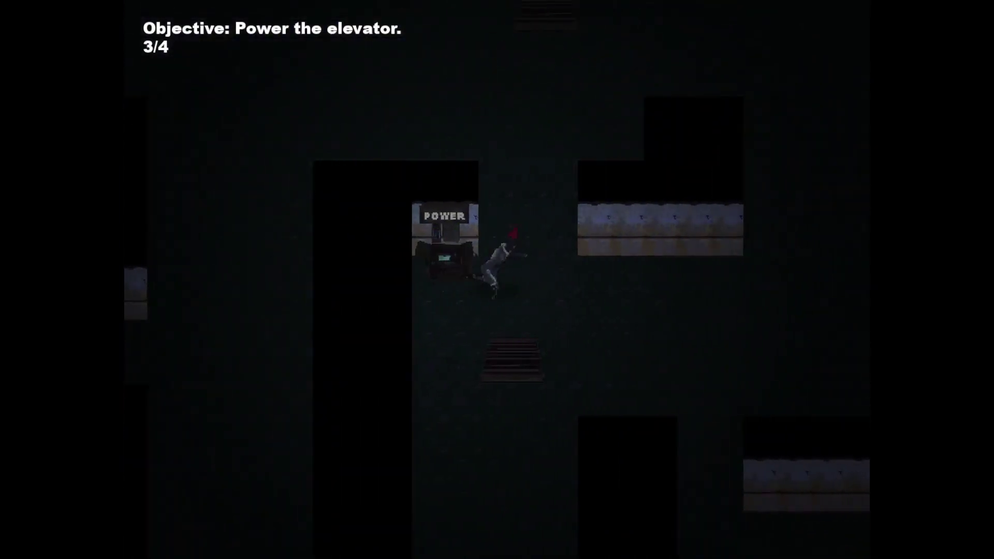
{"action": "key", "text": "w"}
{"action": "key", "text": "e"}
{"action": "key", "text": "s"}
{"action": "key", "text": "a"}
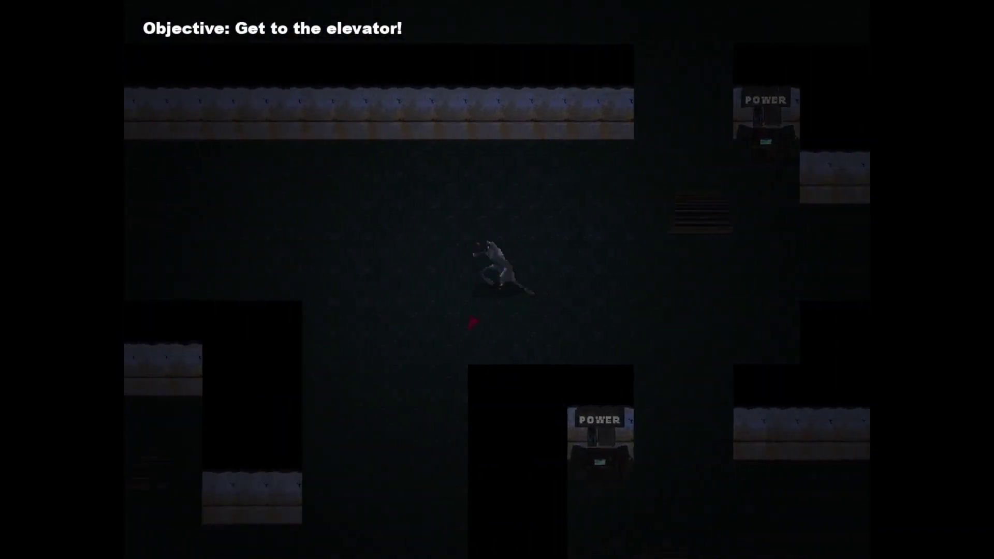
{"action": "key", "text": "s"}
{"action": "key", "text": "a"}
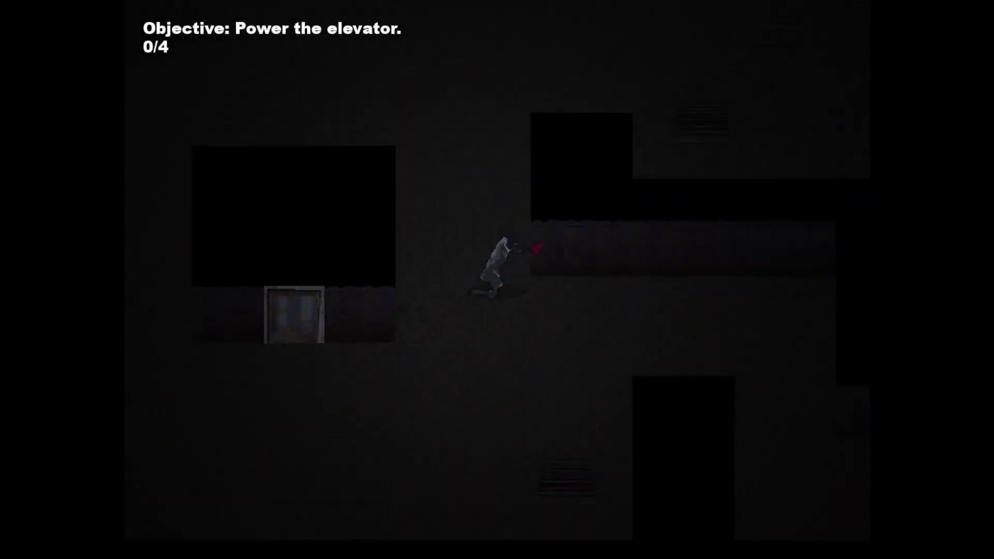
Move up-right from the arrival door, powering a generator on the way
{"action": "key", "text": "w"}
{"action": "key", "text": "d"}
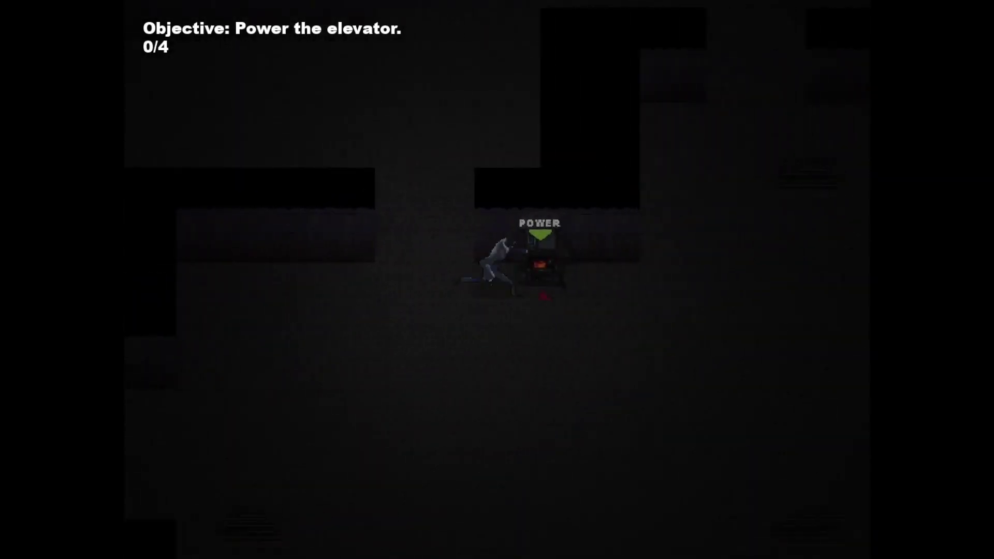
{"action": "key", "text": "w"}
{"action": "key", "text": "d"}
{"action": "key", "text": "w"}
{"action": "key", "text": "d"}
{"action": "key", "text": "d"}
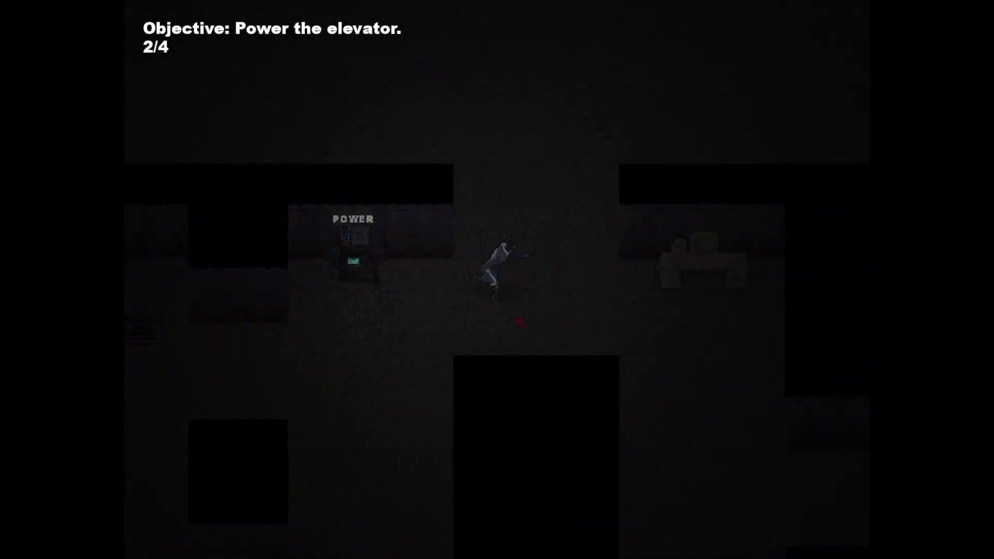
{"action": "key", "text": "w"}
{"action": "key", "text": "d"}
Power the remaining generators to the lower right and lower left
{"action": "key", "text": "s"}
{"action": "key", "text": "d"}
{"action": "key", "text": "d"}
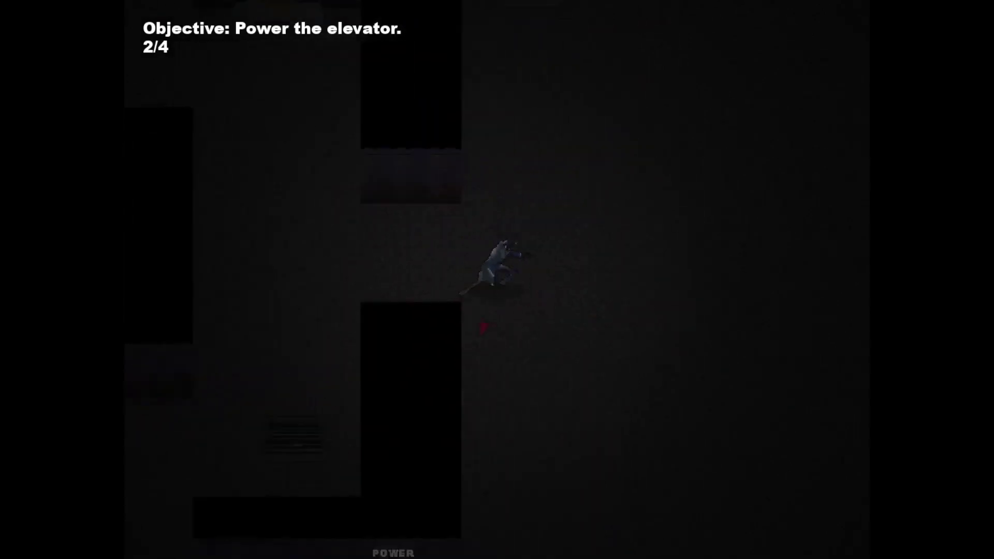
{"action": "key", "text": "s"}
{"action": "key", "text": "a"}
{"action": "key", "text": "s"}
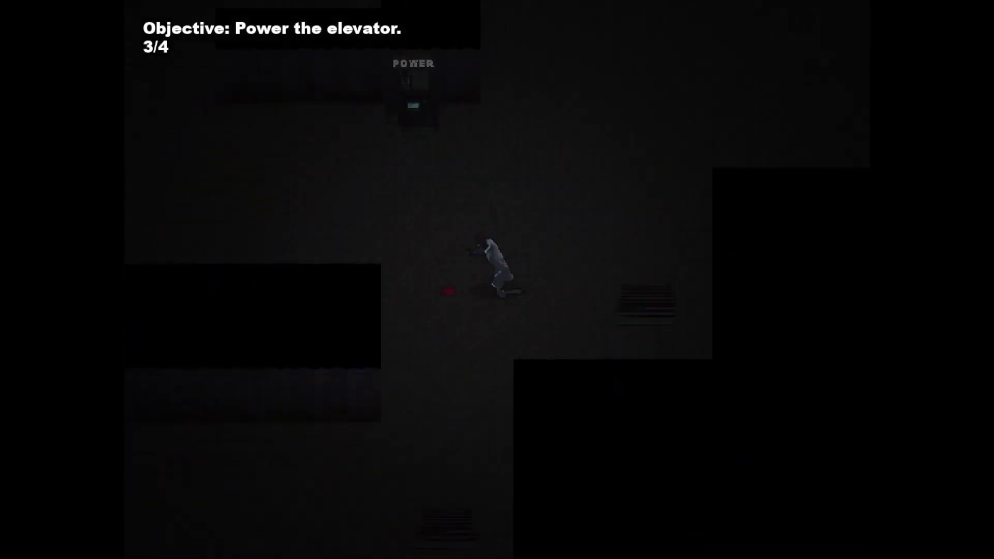
{"action": "key", "text": "s"}
{"action": "key", "text": "d"}
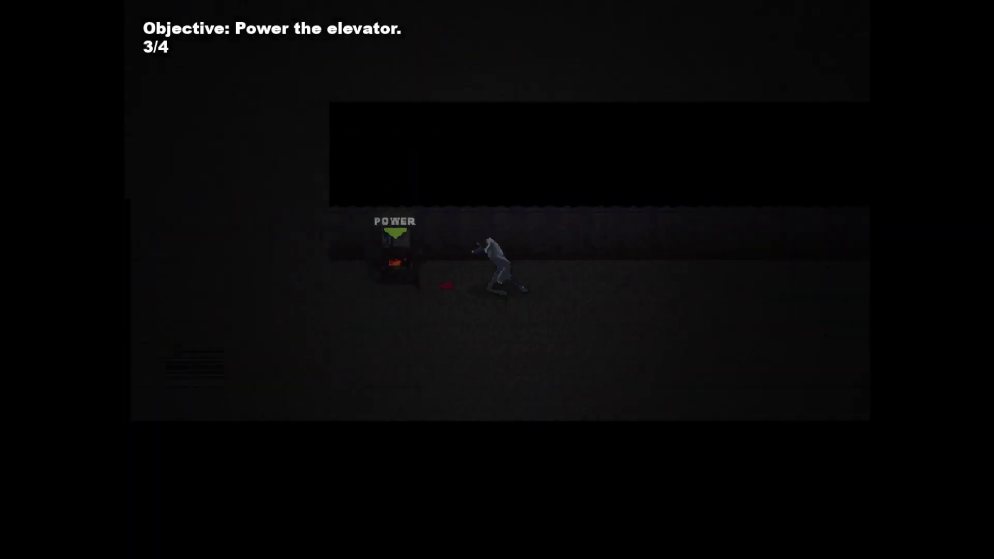
Walk left and up through the rooms to the elevator door
{"action": "key", "text": "a"}
{"action": "key", "text": "w"}
{"action": "key", "text": "a"}
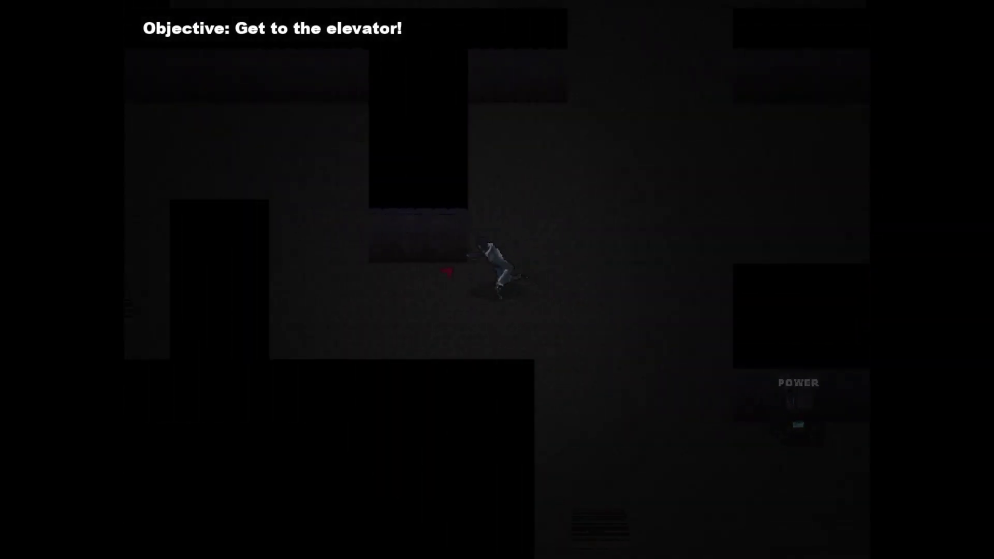
{"action": "key", "text": "a"}
{"action": "key", "text": "w"}
{"action": "key", "text": "a"}
{"action": "key", "text": "a"}
{"action": "key", "text": "a"}
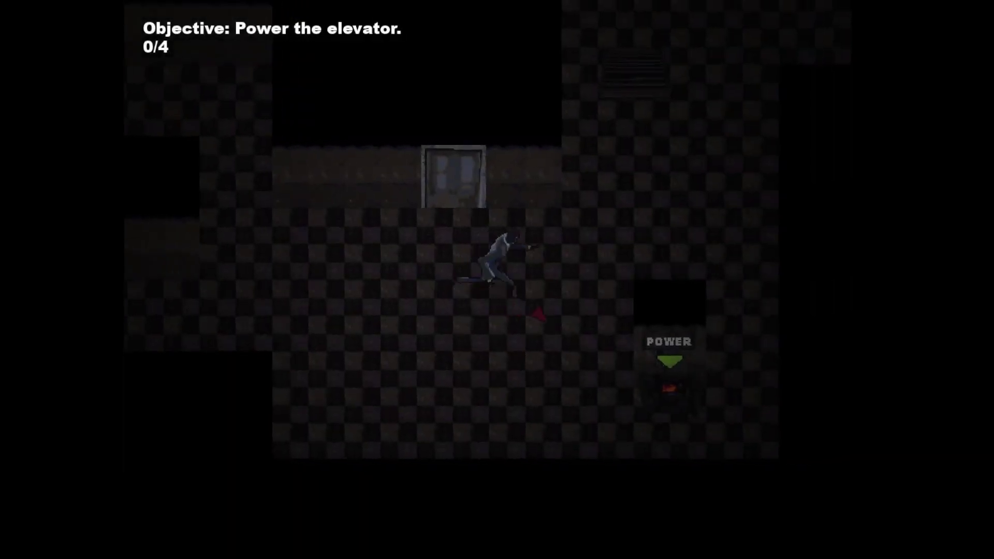
Power the first generator, then move up and left
{"action": "key", "text": "d"}
{"action": "key", "text": "s"}
{"action": "key", "text": "w"}
{"action": "key", "text": "a"}
{"action": "key", "text": "w"}
{"action": "key", "text": "a"}
{"action": "key", "text": "w"}
{"action": "key", "text": "a"}
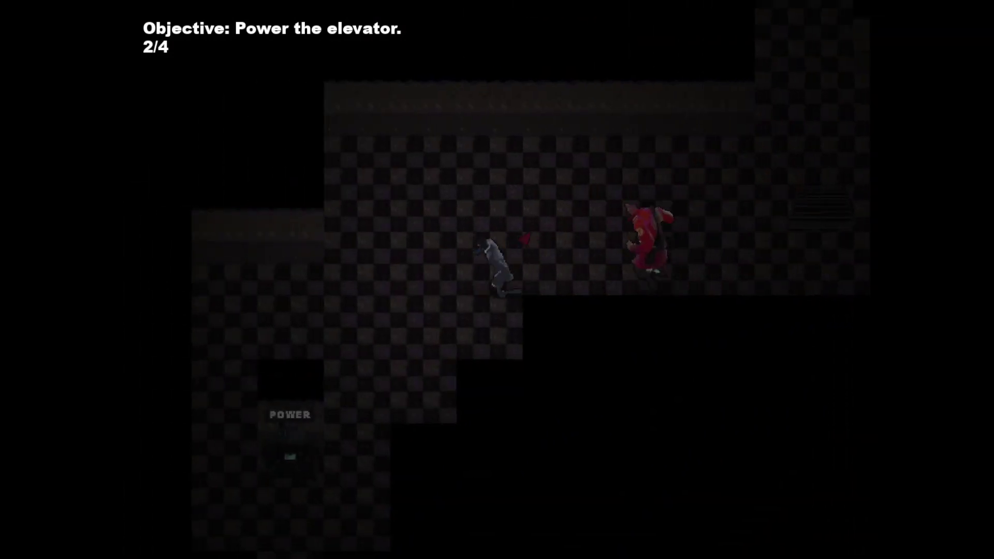
Go down into the lower room and right through the rooms to another generator
{"action": "key", "text": "s"}
{"action": "key", "text": "a"}
{"action": "key", "text": "s"}
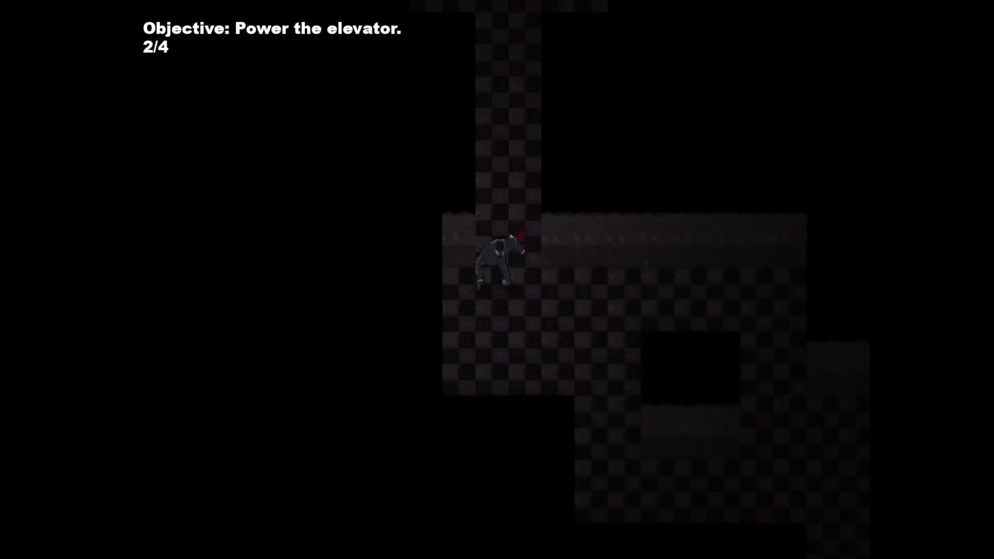
{"action": "key", "text": "d"}
{"action": "key", "text": "s"}
{"action": "key", "text": "d"}
{"action": "key", "text": "s"}
{"action": "key", "text": "d"}
{"action": "key", "text": "w"}
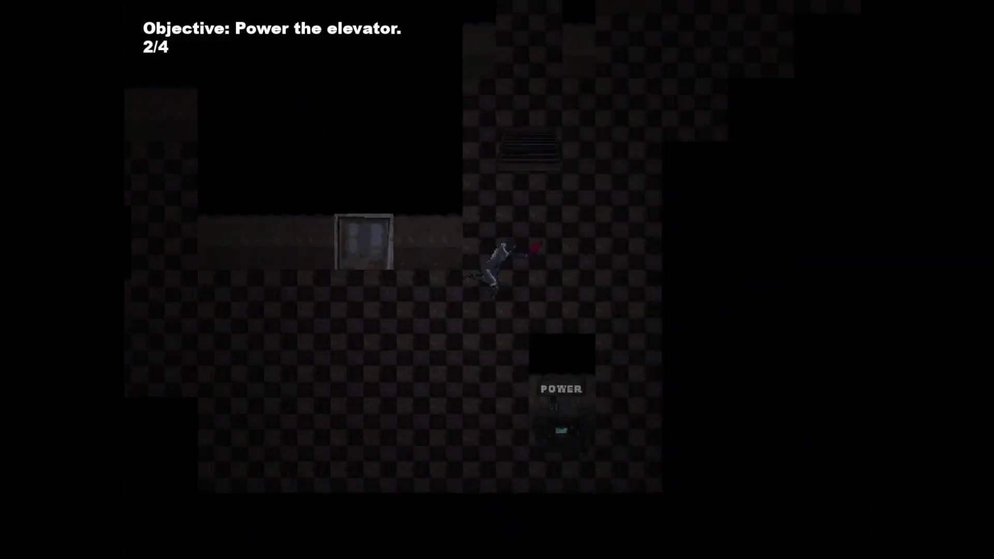
{"action": "key", "text": "d"}
{"action": "key", "text": "w"}
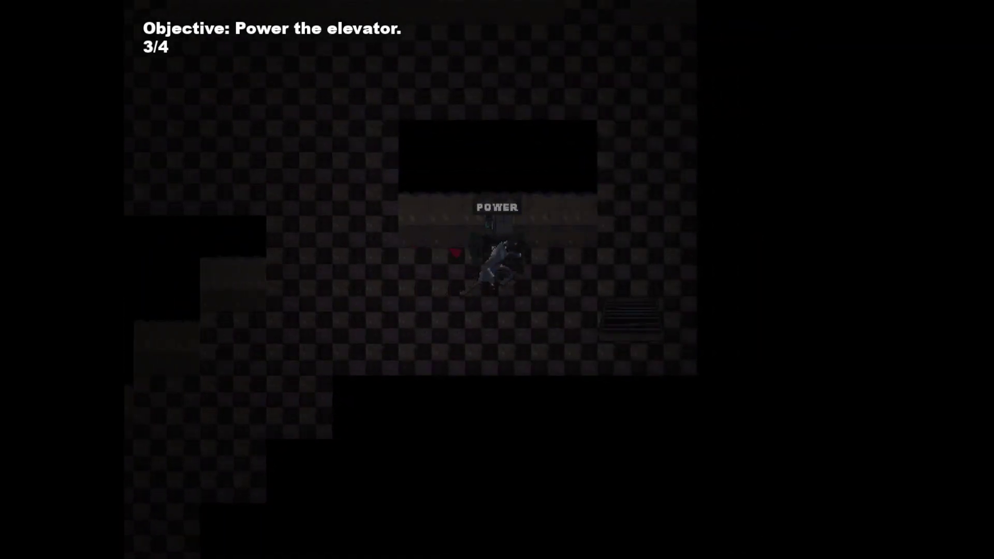
Walk up and left, avoiding the red enemy, to the last generator
{"action": "key", "text": "w"}
{"action": "key", "text": "a"}
{"action": "key", "text": "w"}
{"action": "key", "text": "a"}
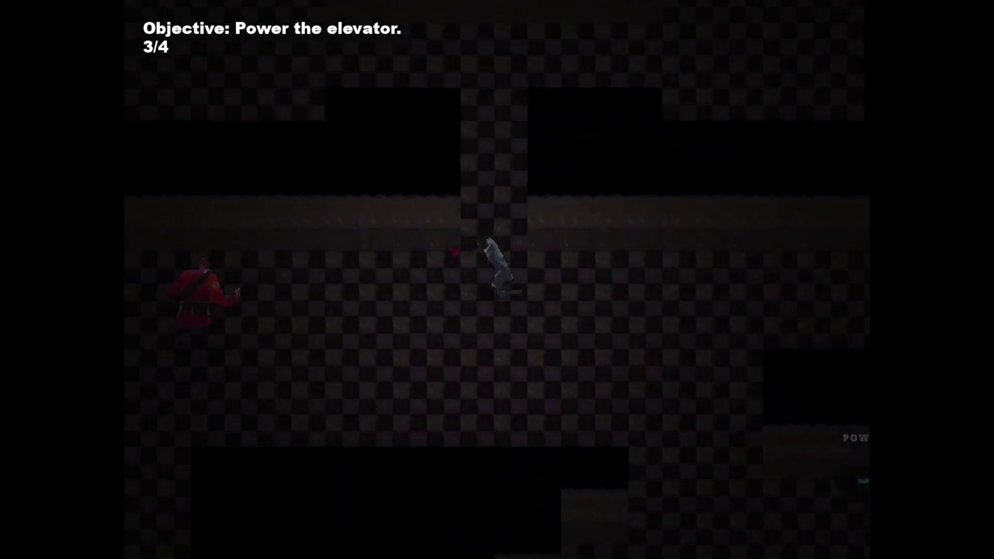
{"action": "key", "text": "w"}
{"action": "key", "text": "a"}
{"action": "key", "text": "a"}
{"action": "key", "text": "a"}
Power the last generator and start down the corridor toward the elevator
{"action": "key", "text": "s"}
{"action": "key", "text": "a"}
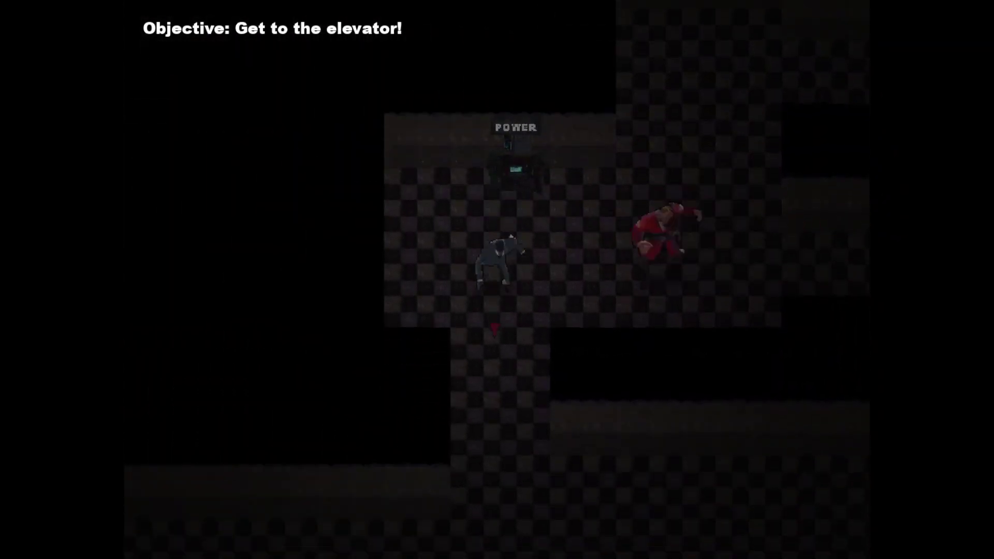
{"action": "key", "text": "s"}
{"action": "key", "text": "s"}
{"action": "key", "text": "d"}
{"action": "key", "text": "s"}
{"action": "key", "text": "s"}
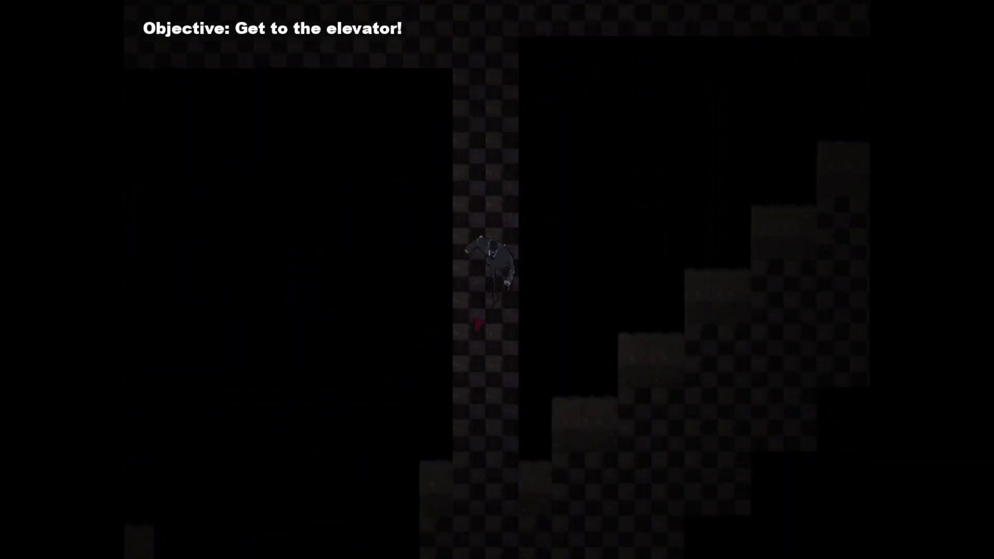
{"action": "key", "text": "s"}
{"action": "key", "text": "s"}
{"action": "key", "text": "s"}
Walk down-left to the first generator and power it
{"action": "key", "text": "a"}
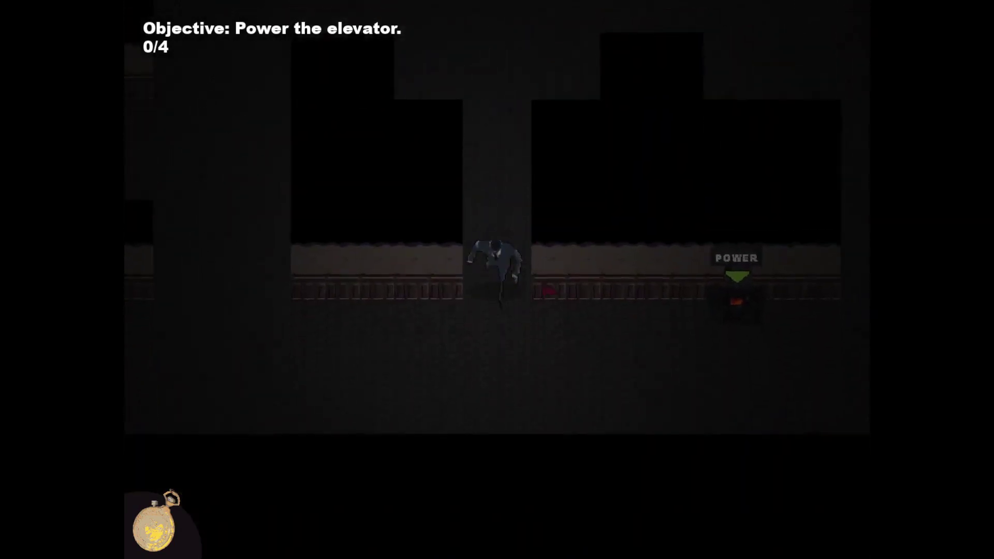
{"action": "key", "text": "a"}
{"action": "key", "text": "e"}
{"action": "key", "text": "w"}
{"action": "key", "text": "d"}
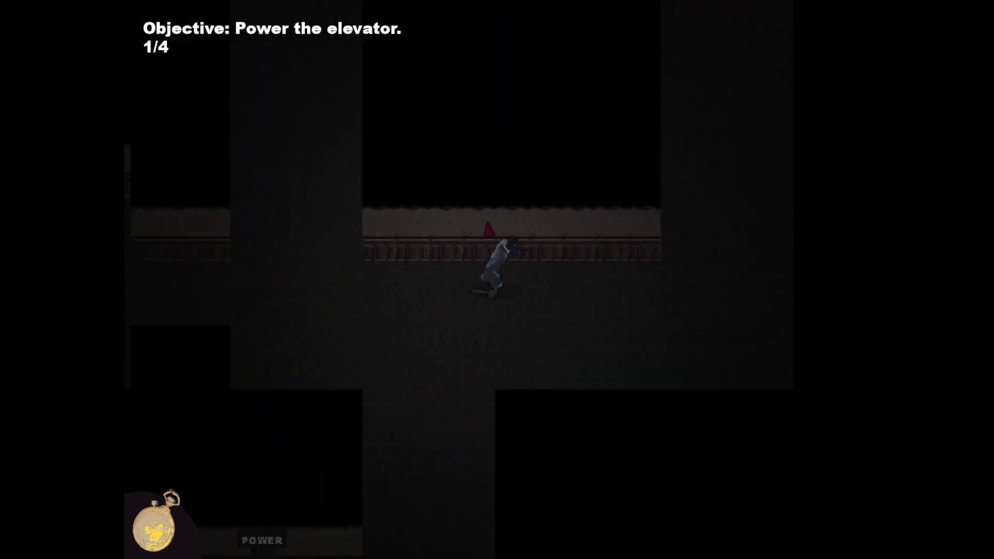
Power the second generator and the third one further up
{"action": "key", "text": "w"}
{"action": "key", "text": "a"}
{"action": "key", "text": "e"}
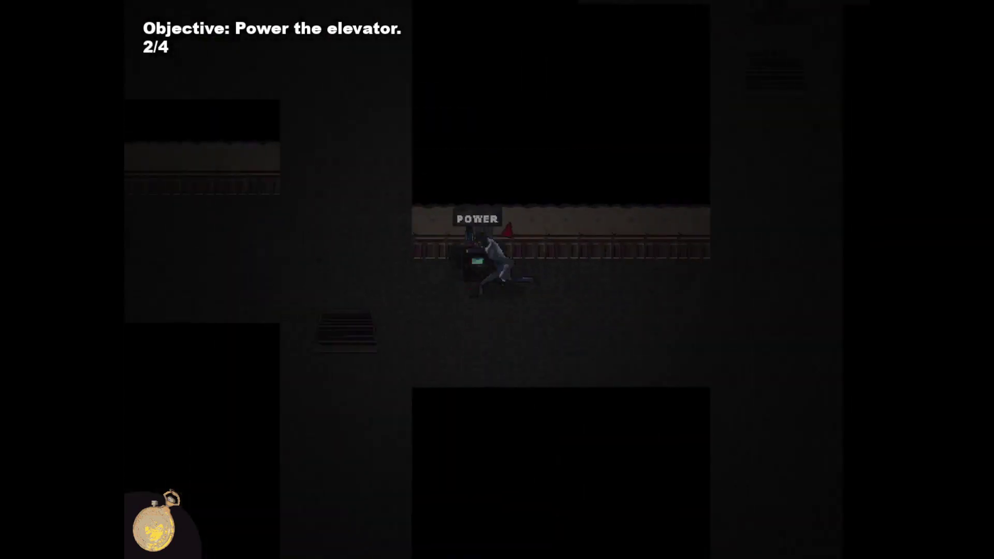
{"action": "key", "text": "w"}
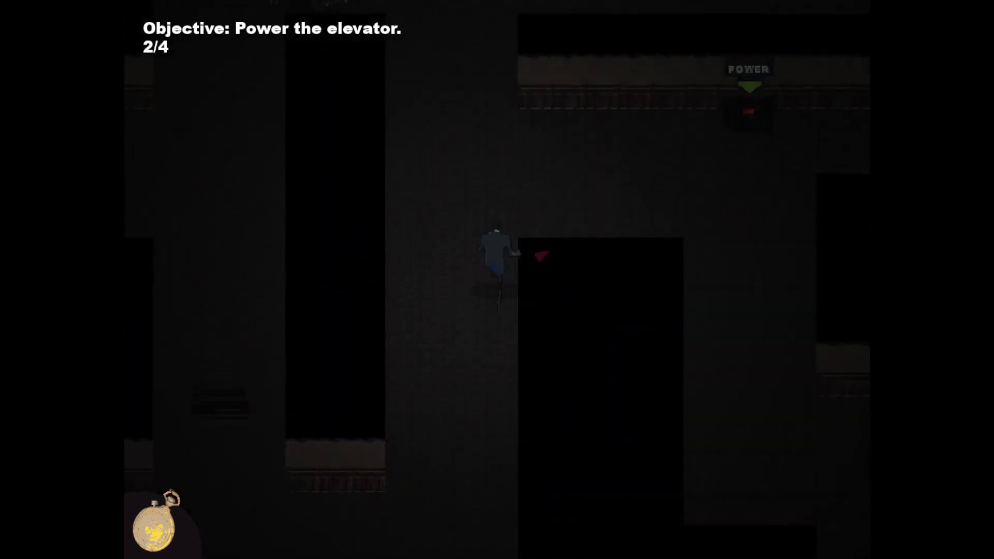
{"action": "key", "text": "d"}
{"action": "key", "text": "d"}
{"action": "key", "text": "e"}
{"action": "key", "text": "a"}
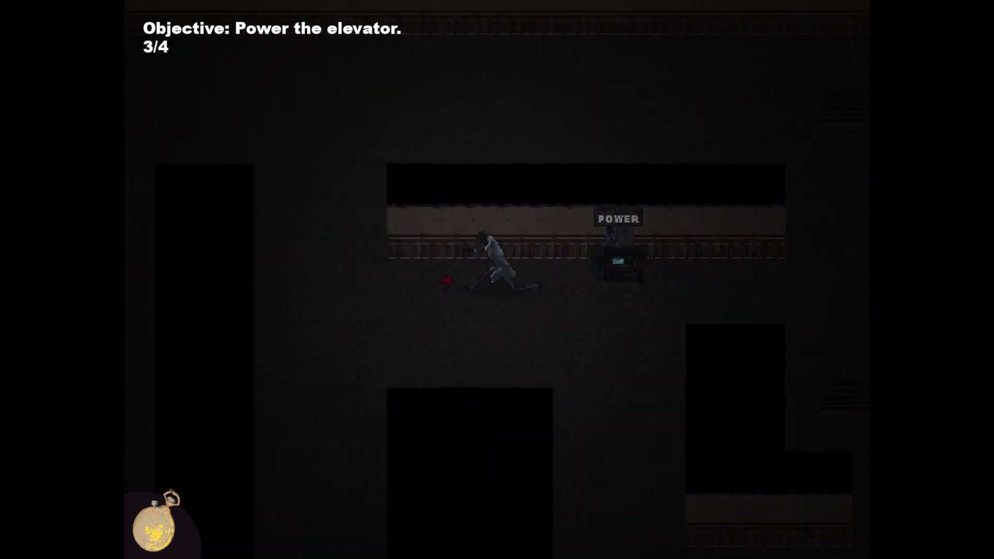
Search the upper corridor, then go down to power the fourth generator
{"action": "key", "text": "w"}
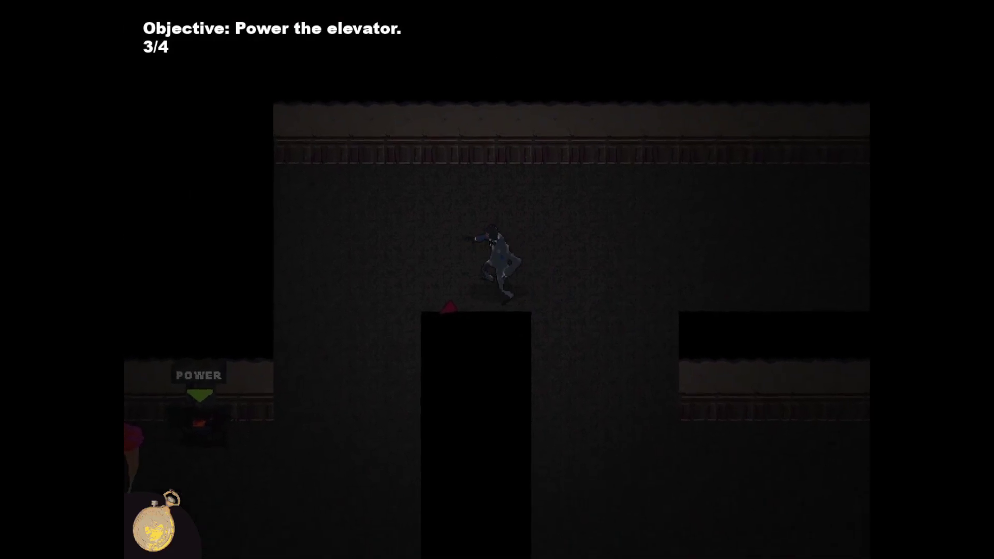
{"action": "key", "text": "d"}
{"action": "key", "text": "a"}
{"action": "key", "text": "s"}
{"action": "key", "text": "d"}
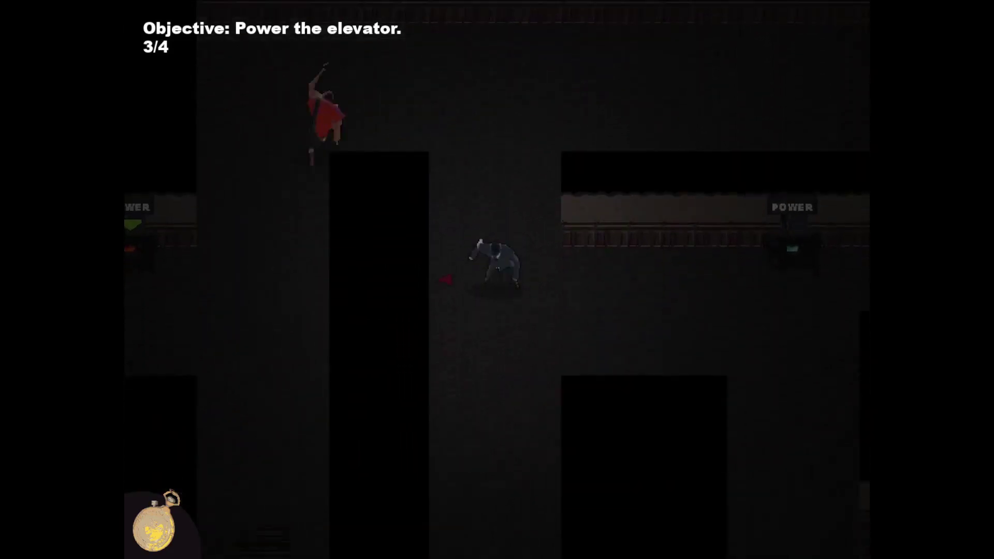
{"action": "key", "text": "d"}
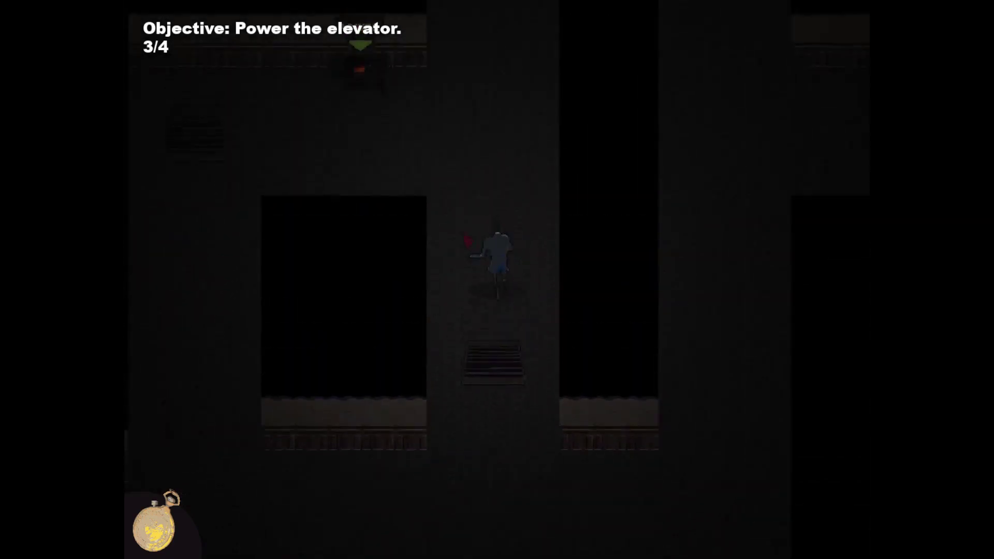
{"action": "key", "text": "s"}
{"action": "key", "text": "a"}
Walk down and right into the elevator to reach Floor 11
{"action": "key", "text": "s"}
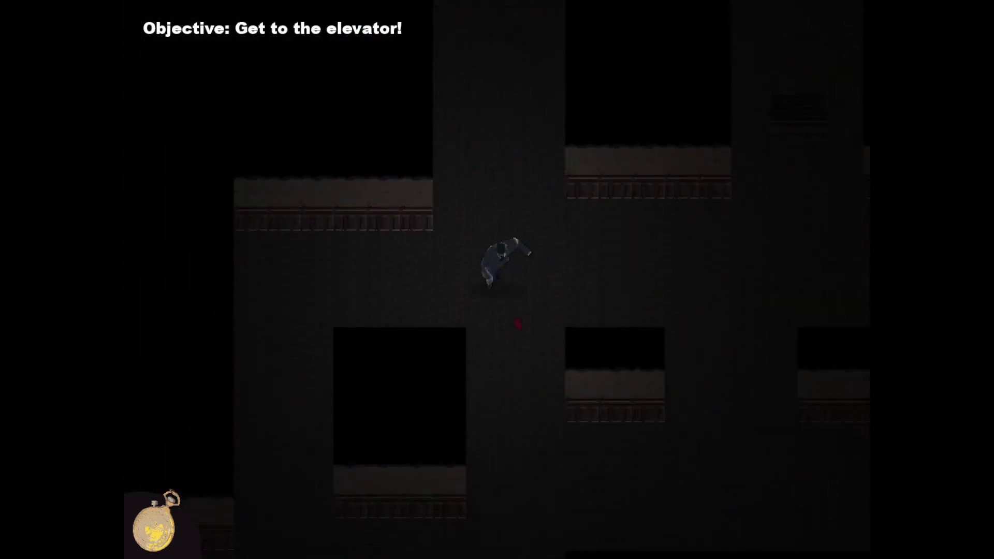
{"action": "key", "text": "d"}
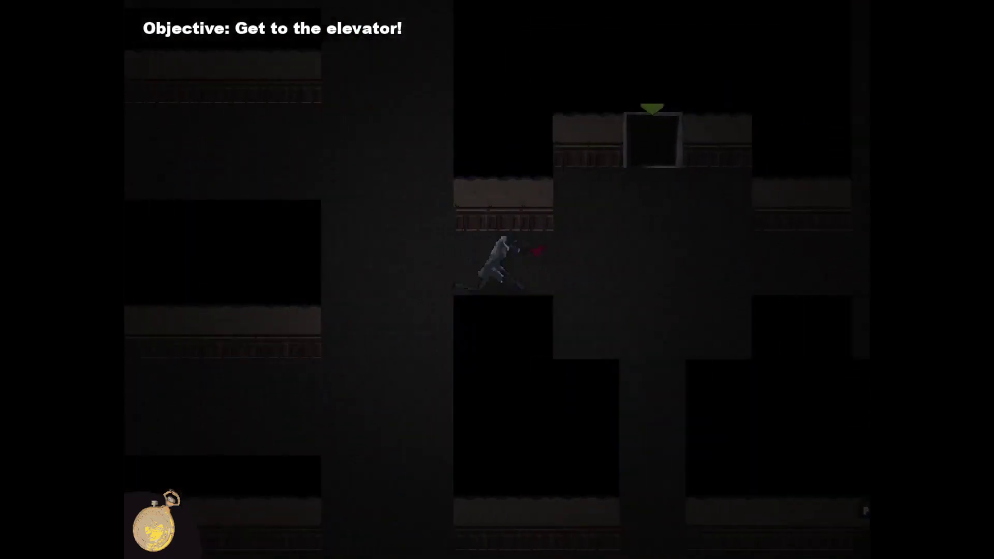
{"action": "key", "text": "d"}
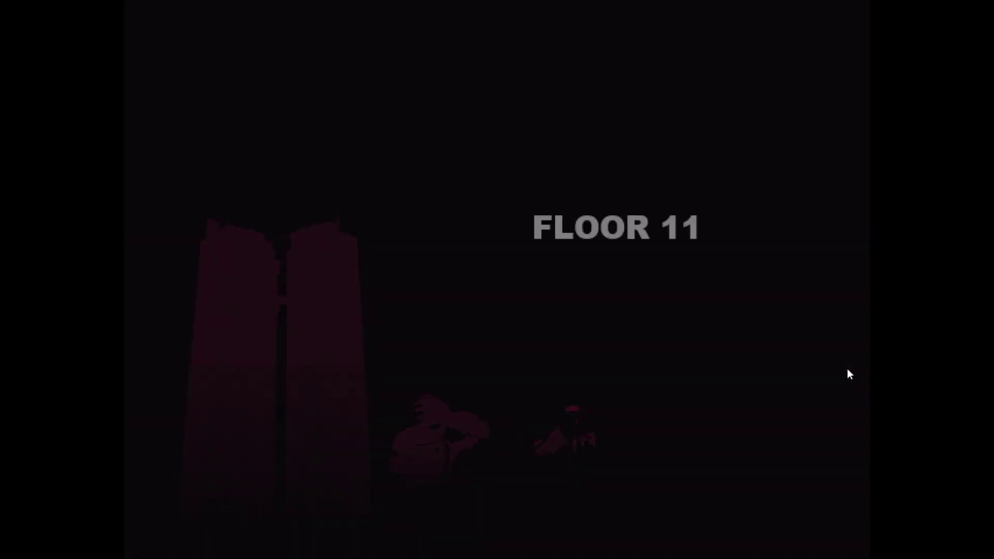
Power Floor 11's first generator and head up into a new corridor
{"action": "key", "text": "d"}
{"action": "key", "text": "w"}
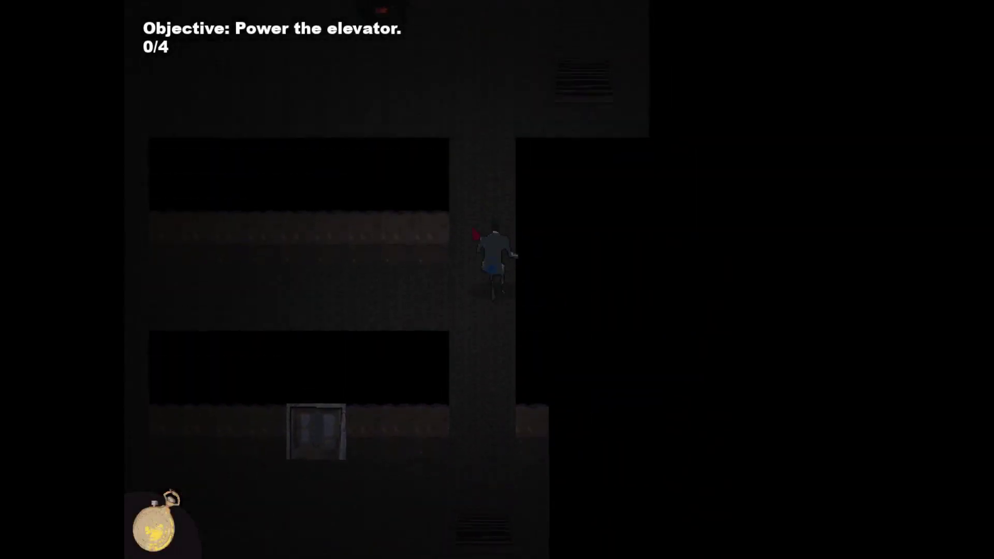
{"action": "key", "text": "a"}
{"action": "key", "text": "e"}
{"action": "key", "text": "a"}
{"action": "key", "text": "w"}
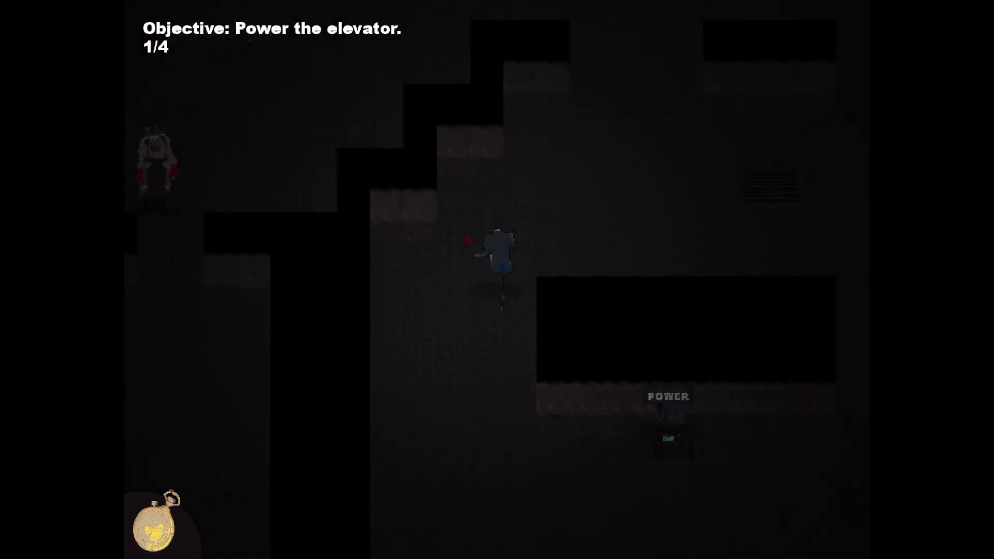
{"action": "key", "text": "d"}
Flee the red enemy down past the starting room toward the next generator
{"action": "key", "text": "w"}
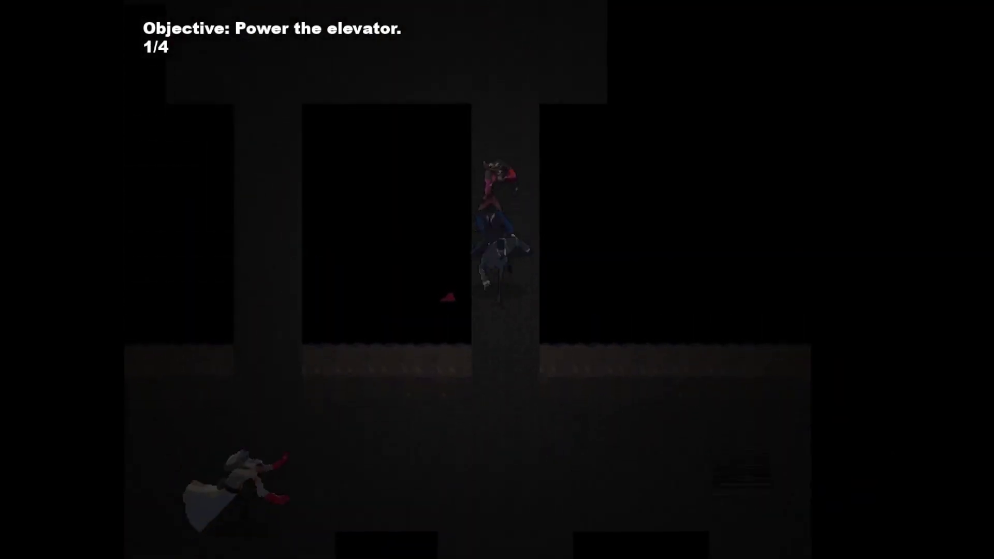
{"action": "key", "text": "s"}
{"action": "key", "text": "a"}
{"action": "key", "text": "s"}
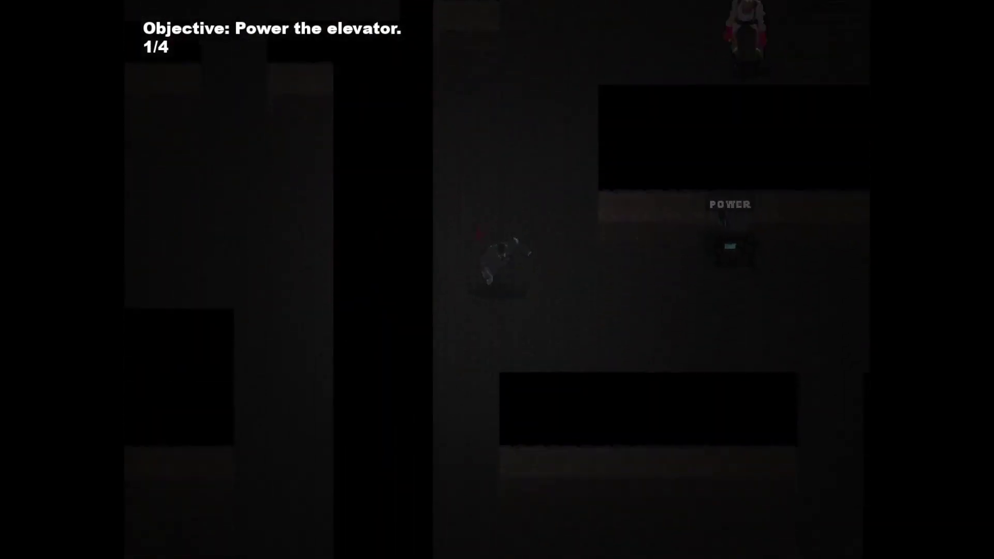
{"action": "key", "text": "s"}
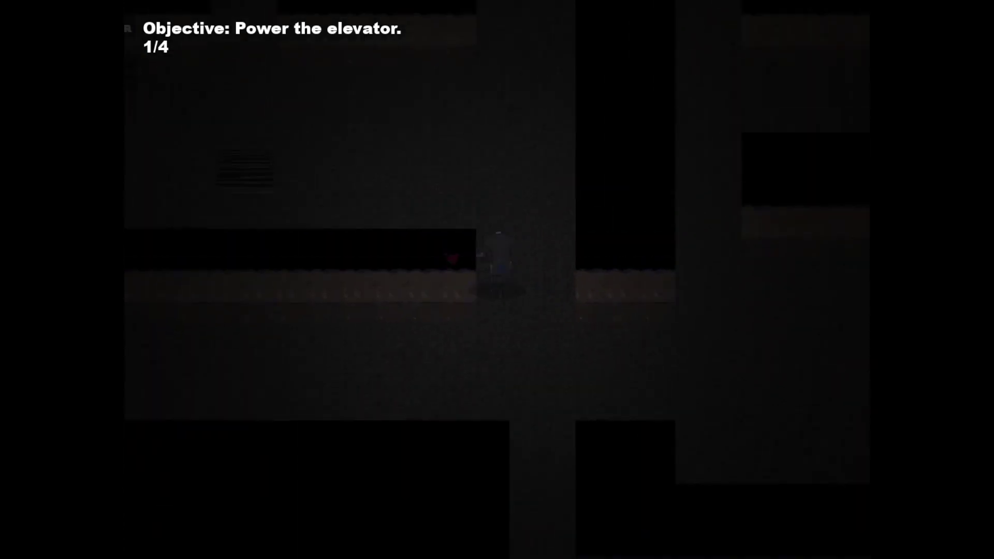
{"action": "key", "text": "a"}
Power the second and third generators on Floor 11
{"action": "key", "text": "e"}
{"action": "key", "text": "w"}
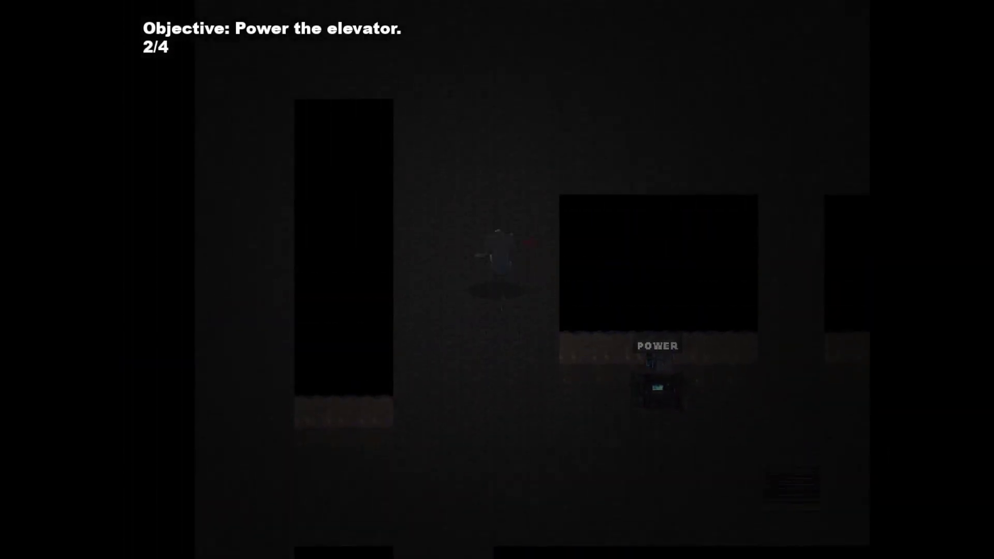
{"action": "key", "text": "d"}
{"action": "key", "text": "w"}
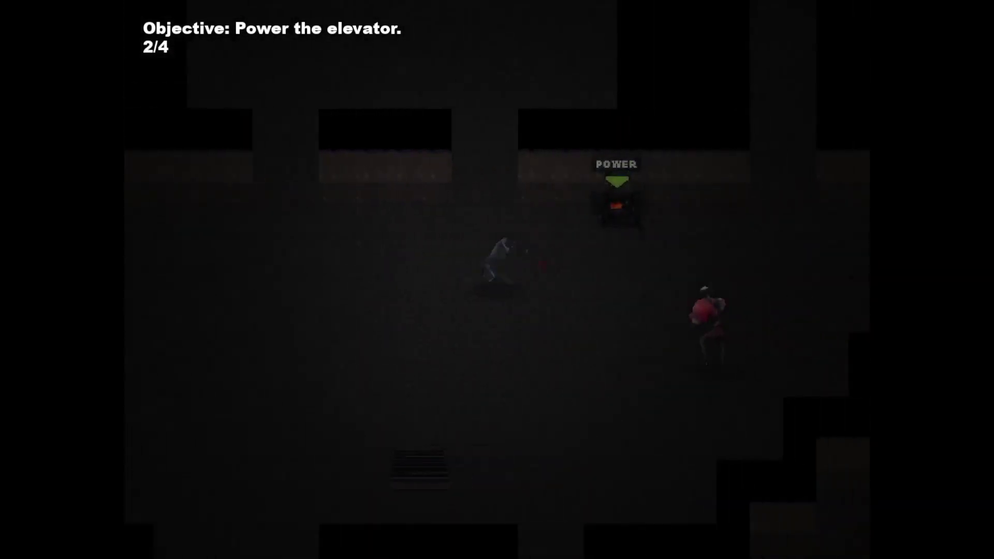
{"action": "key", "text": "e"}
Power Floor 11's last generator and leave the room heading right and down
{"action": "key", "text": "a"}
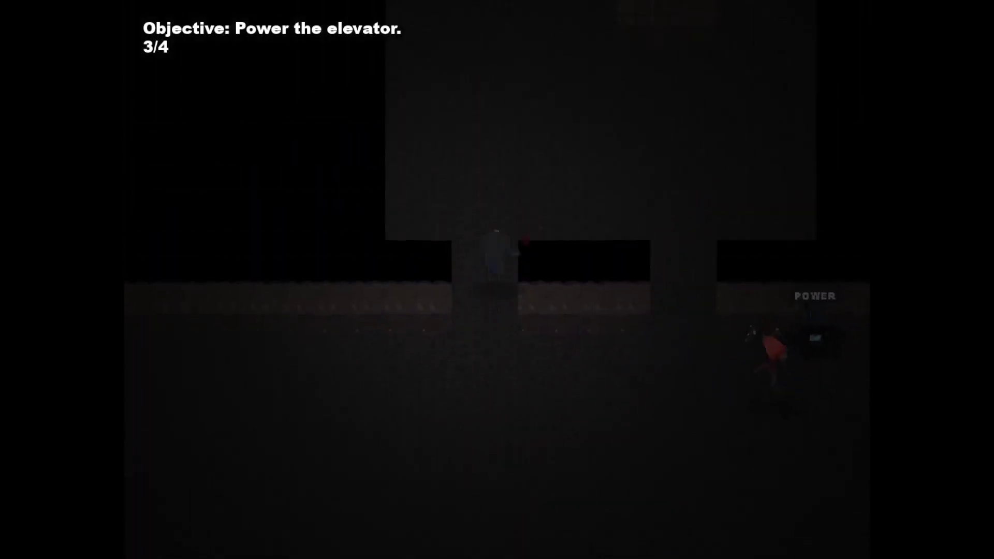
{"action": "key", "text": "w"}
{"action": "key", "text": "d"}
{"action": "key", "text": "e"}
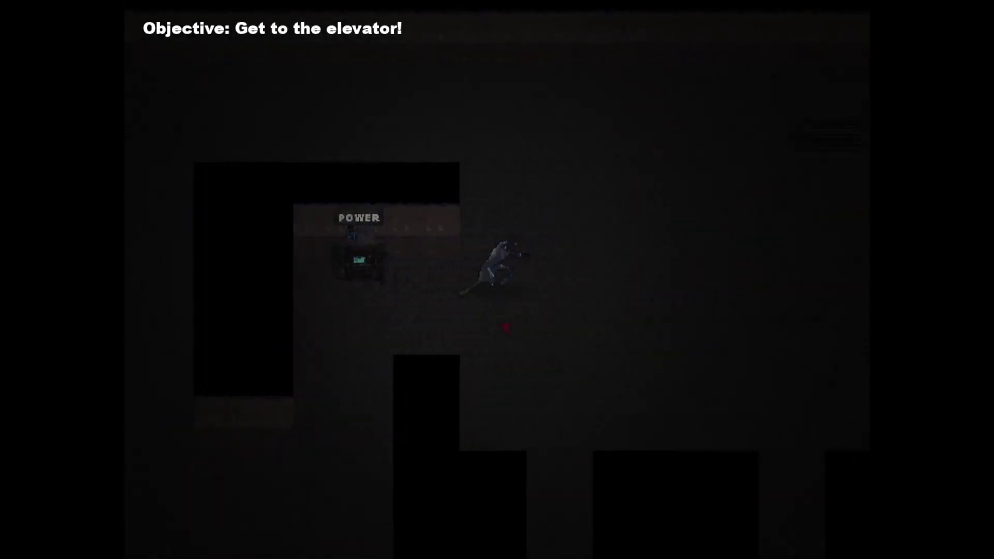
{"action": "key", "text": "d"}
{"action": "key", "text": "s"}
Search the corridors, reach the elevator door and ride up
{"action": "key", "text": "a"}
{"action": "key", "text": "d"}
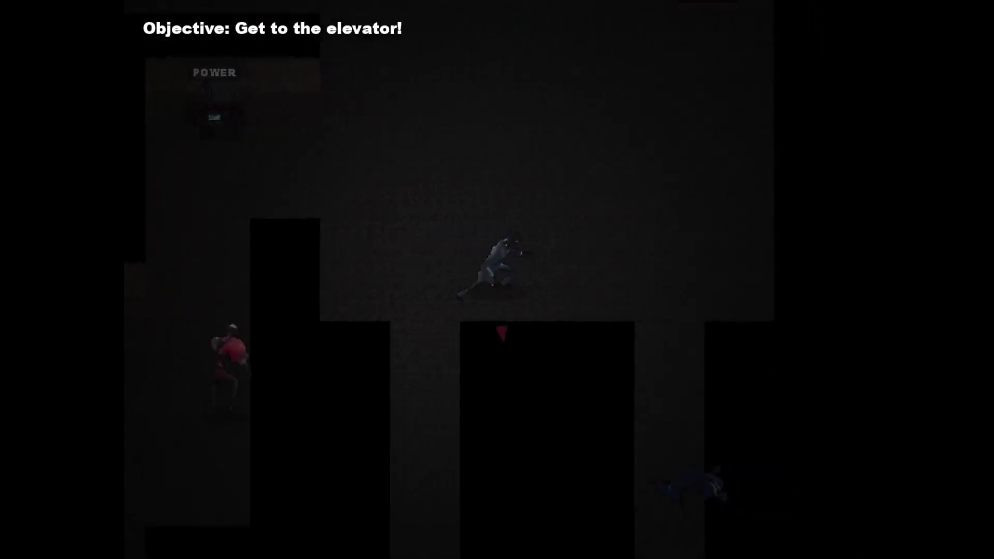
{"action": "key", "text": "s"}
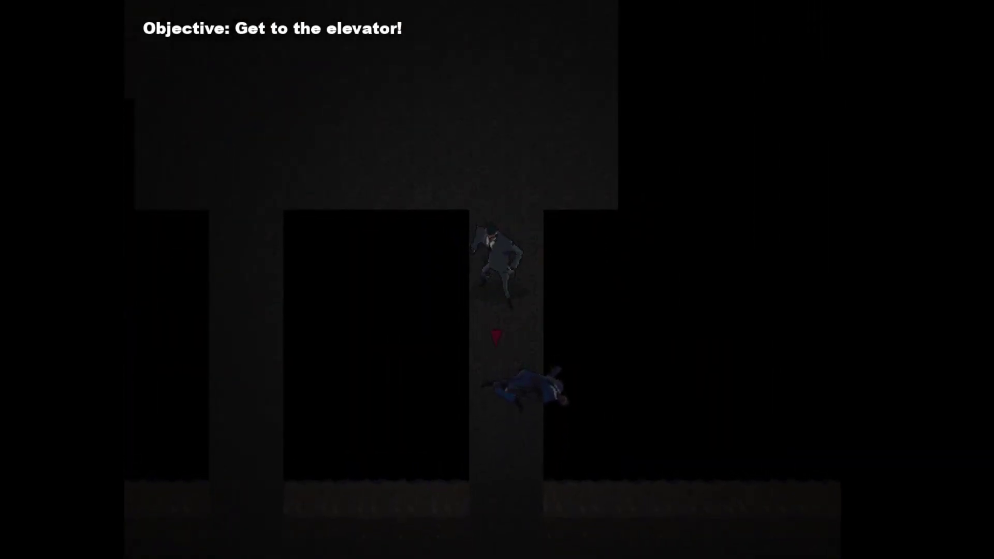
{"action": "key", "text": "s"}
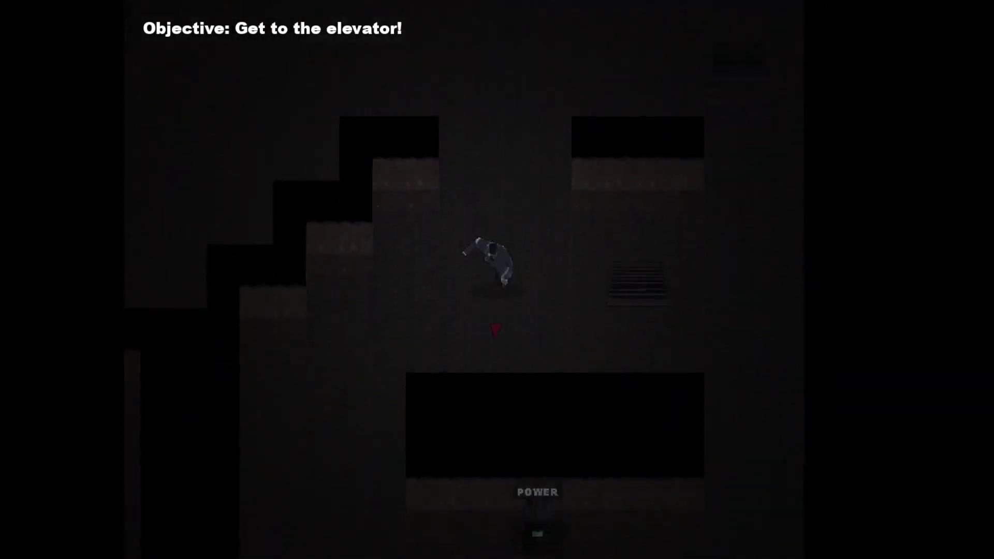
{"action": "key", "text": "a"}
{"action": "key", "text": "s"}
{"action": "key", "text": "d"}
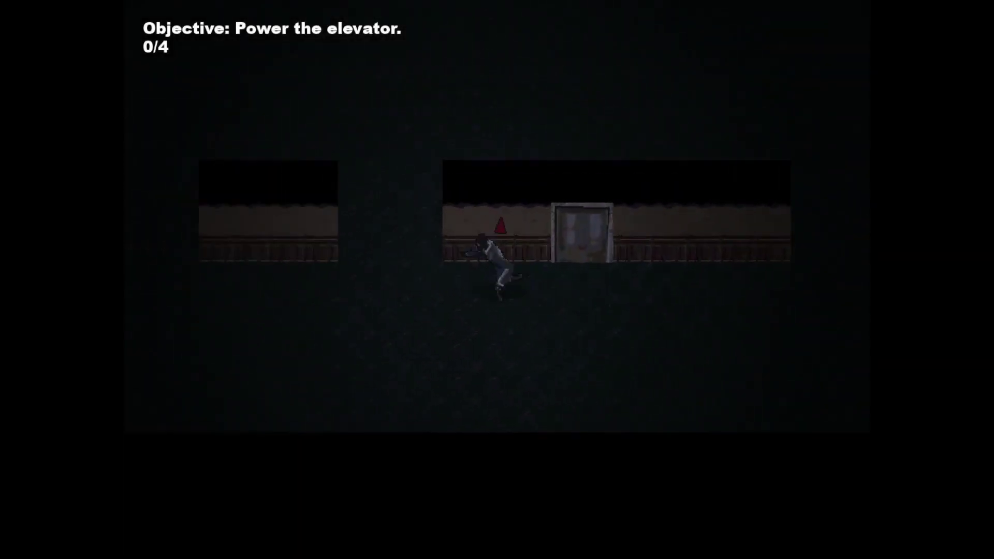
Power the new floor's first generator and slip past the red enemy
{"action": "key", "text": "w"}
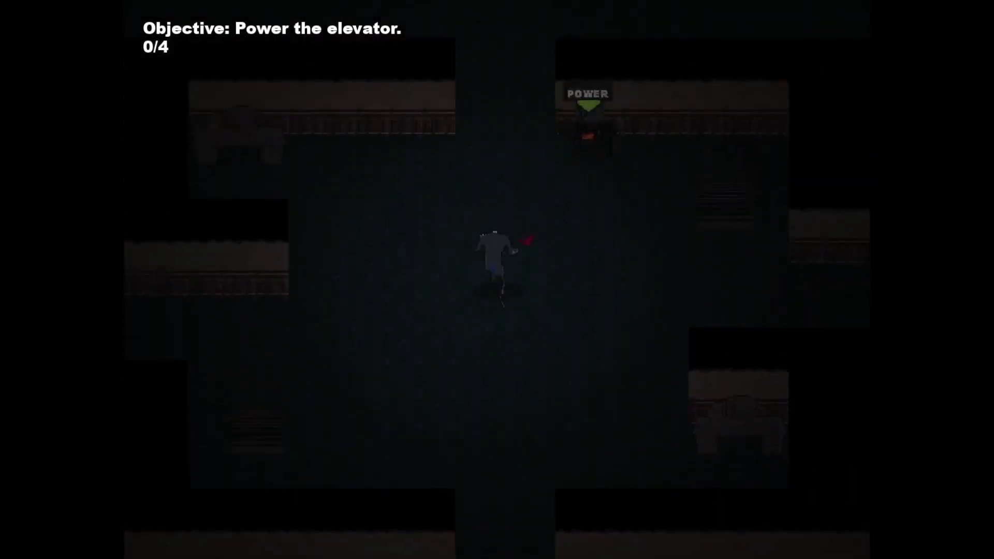
{"action": "key", "text": "w"}
{"action": "key", "text": "d"}
{"action": "key", "text": "s"}
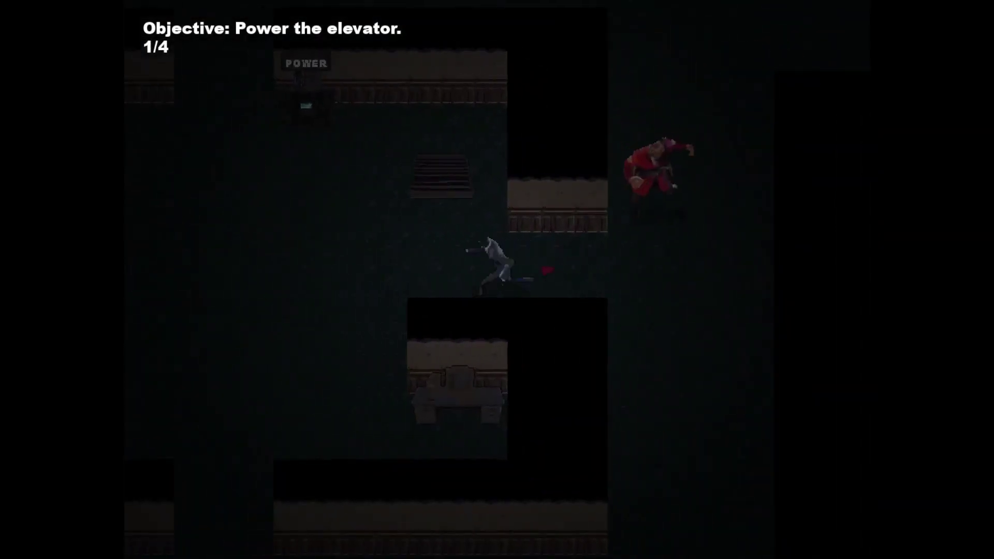
{"action": "key", "text": "d"}
{"action": "key", "text": "s"}
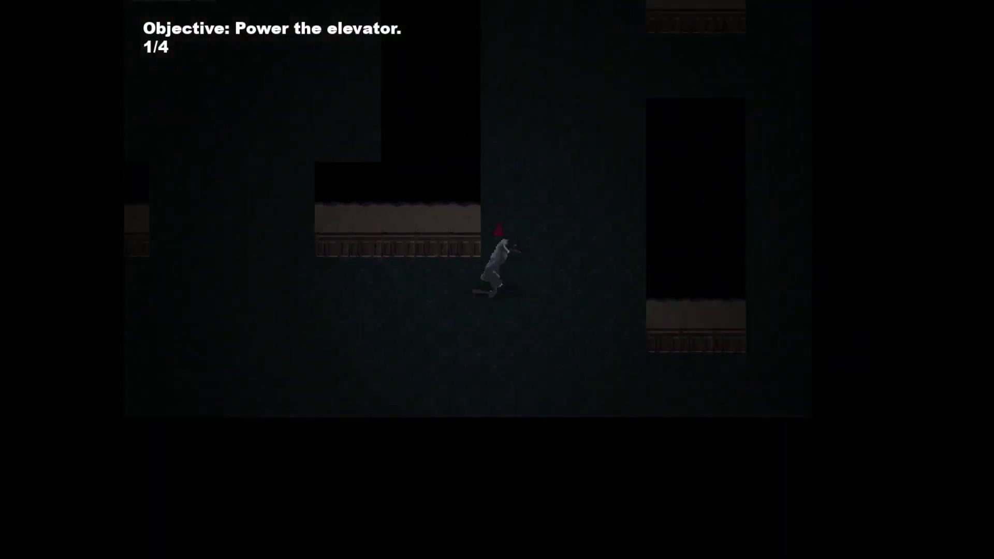
Move up and right and power the next two generators
{"action": "key", "text": "d"}
{"action": "key", "text": "w"}
{"action": "key", "text": "w"}
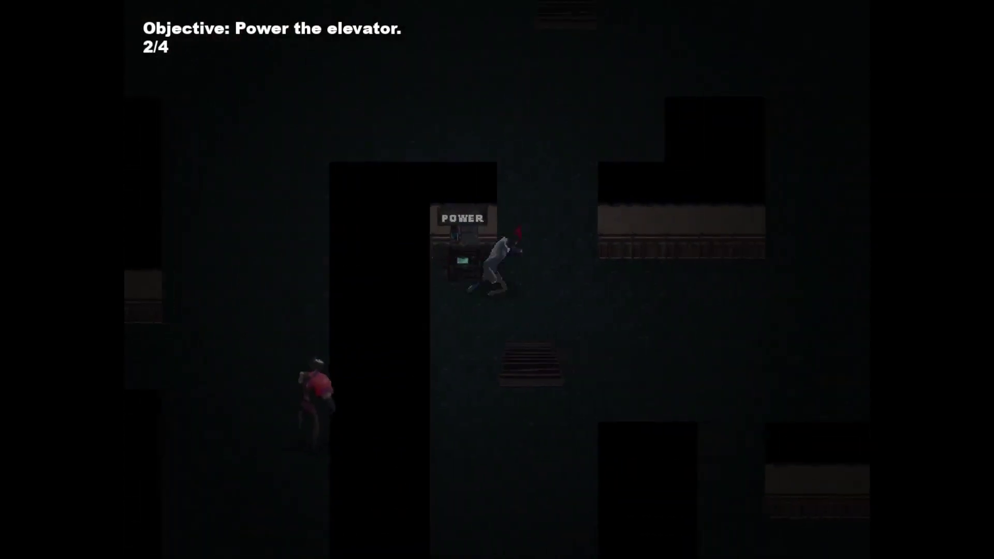
{"action": "key", "text": "d"}
{"action": "key", "text": "a"}
{"action": "key", "text": "w"}
Turn back left and power the floor's final generator
{"action": "key", "text": "a"}
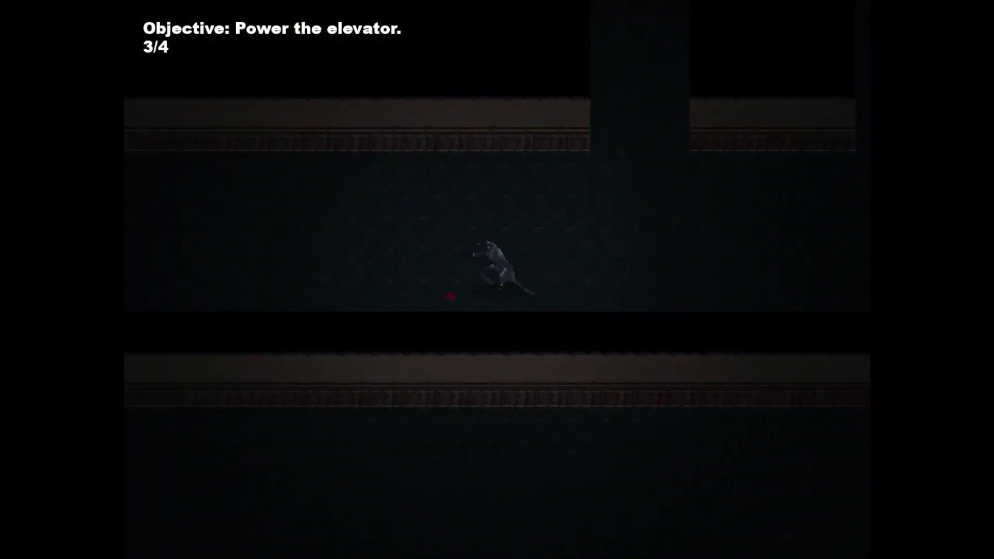
{"action": "key", "text": "a"}
{"action": "key", "text": "a"}
{"action": "key", "text": "s"}
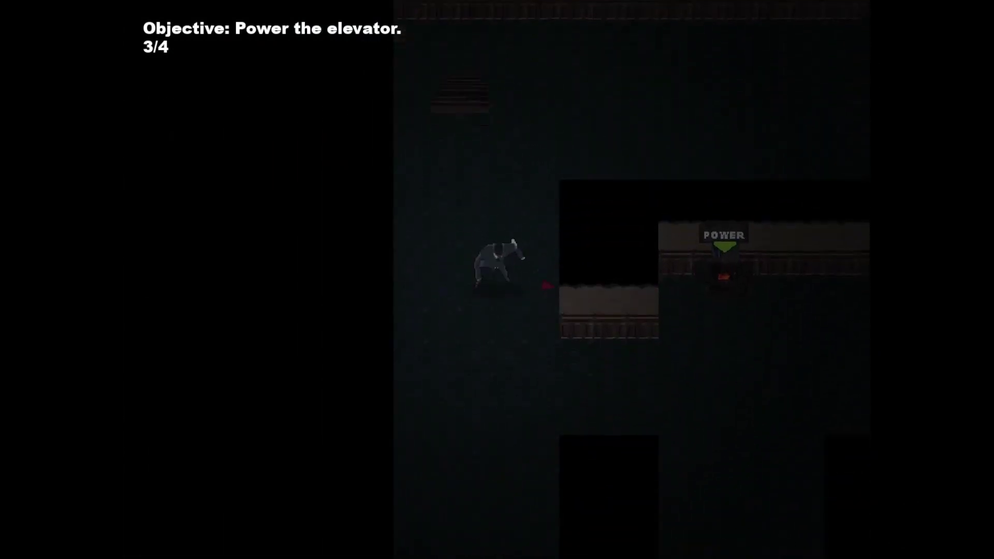
{"action": "key", "text": "d"}
{"action": "key", "text": "w"}
Walk down through the corridors to the elevator wall
{"action": "key", "text": "s"}
{"action": "key", "text": "d"}
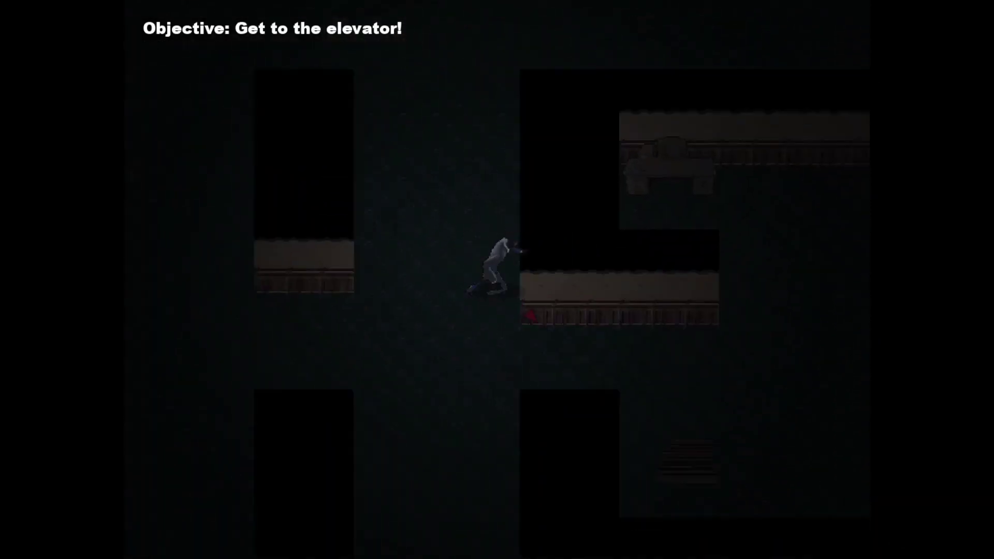
{"action": "key", "text": "a"}
{"action": "key", "text": "s"}
{"action": "key", "text": "d"}
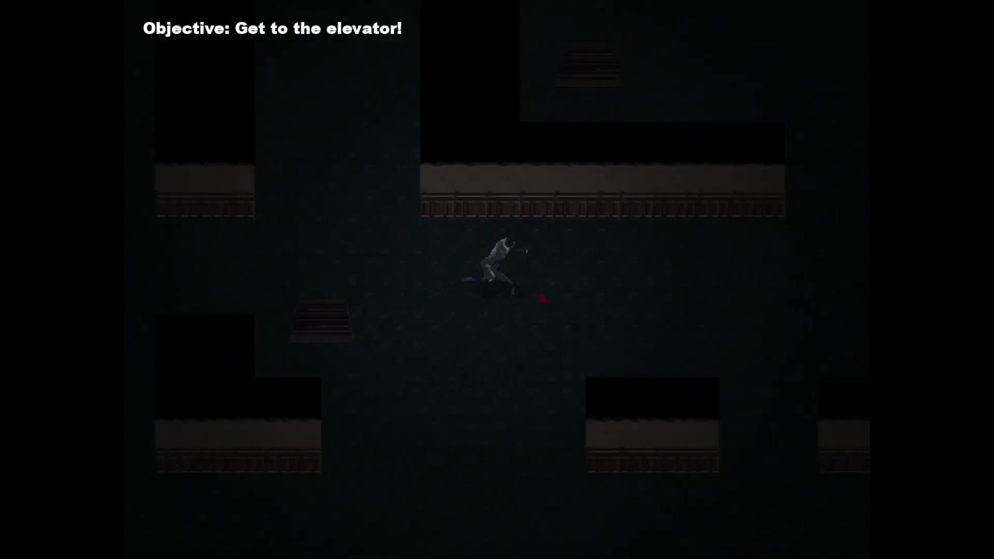
{"action": "key", "text": "s"}
{"action": "key", "text": "d"}
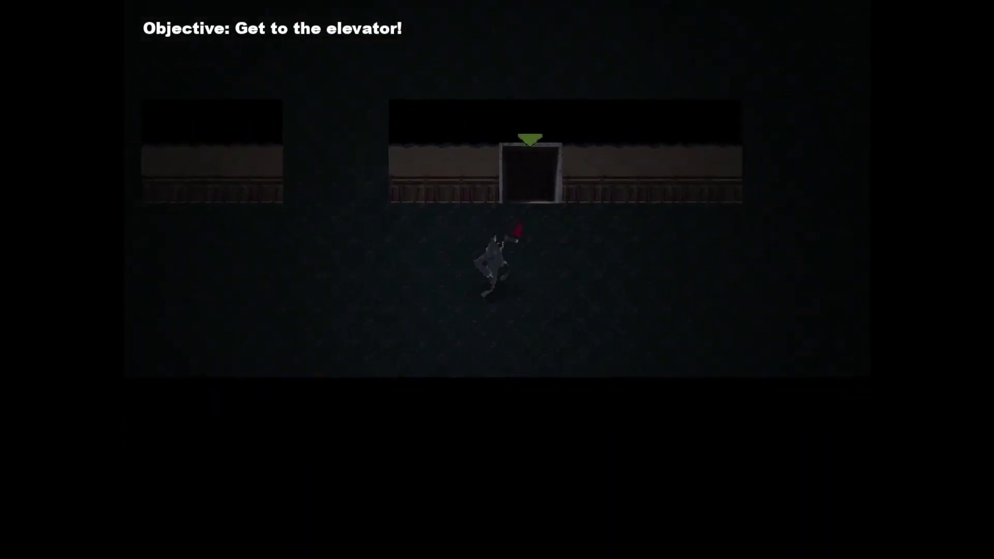
{"action": "key", "text": "d"}
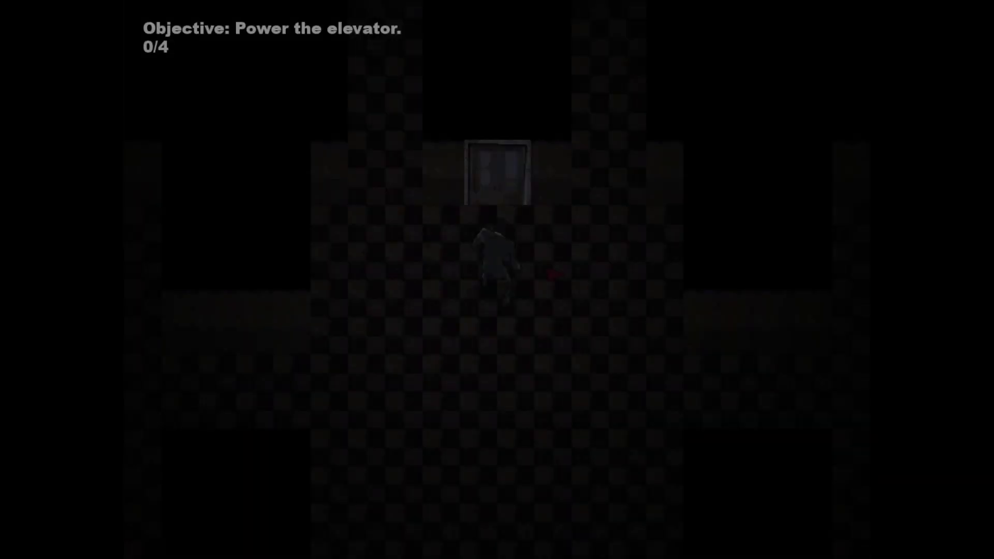
Walk left and down through floor 13's corridors into the open area
{"action": "key", "text": "d"}
{"action": "key", "text": "s"}
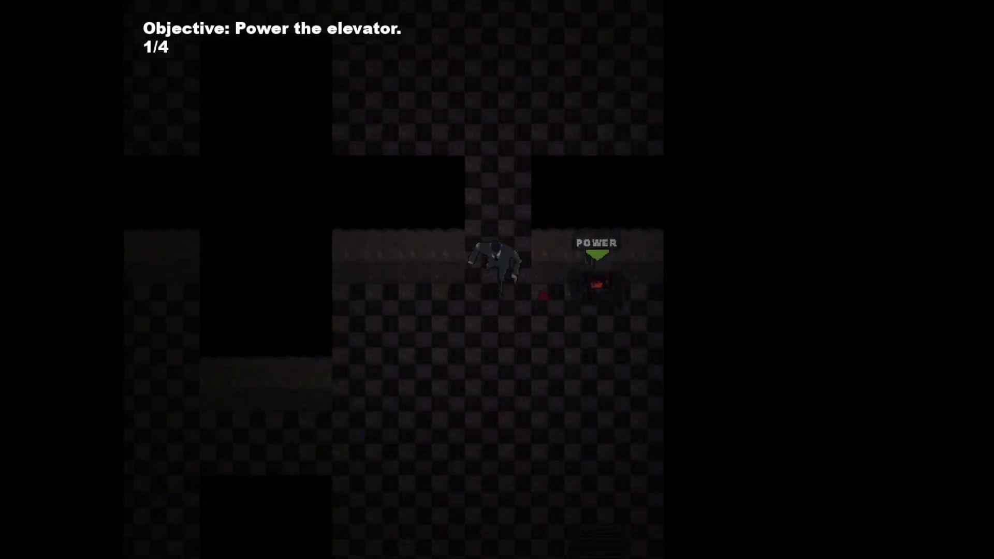
{"action": "key", "text": "a"}
{"action": "key", "text": "s"}
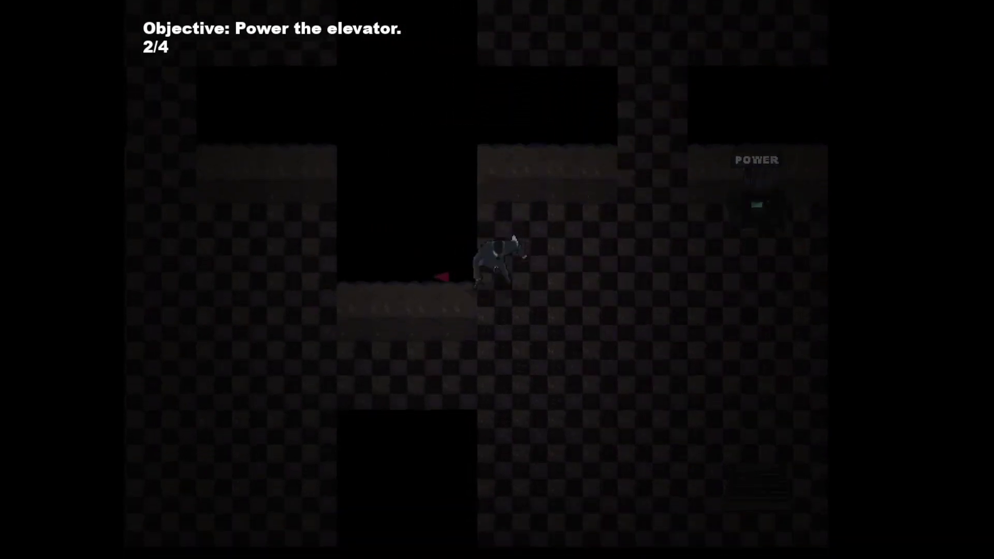
{"action": "key", "text": "a"}
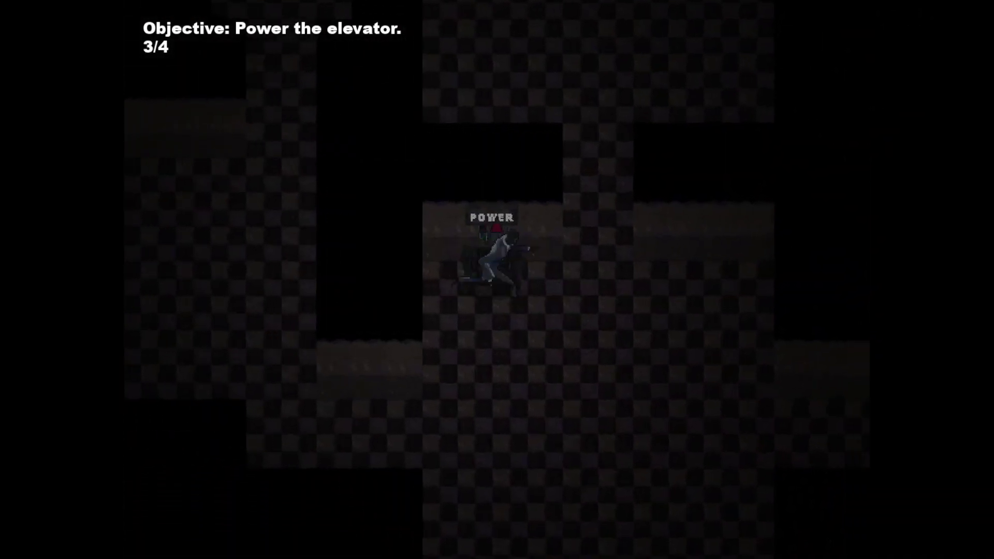
Walk up the corridors to a junction, then move down-right
{"action": "key", "text": "w"}
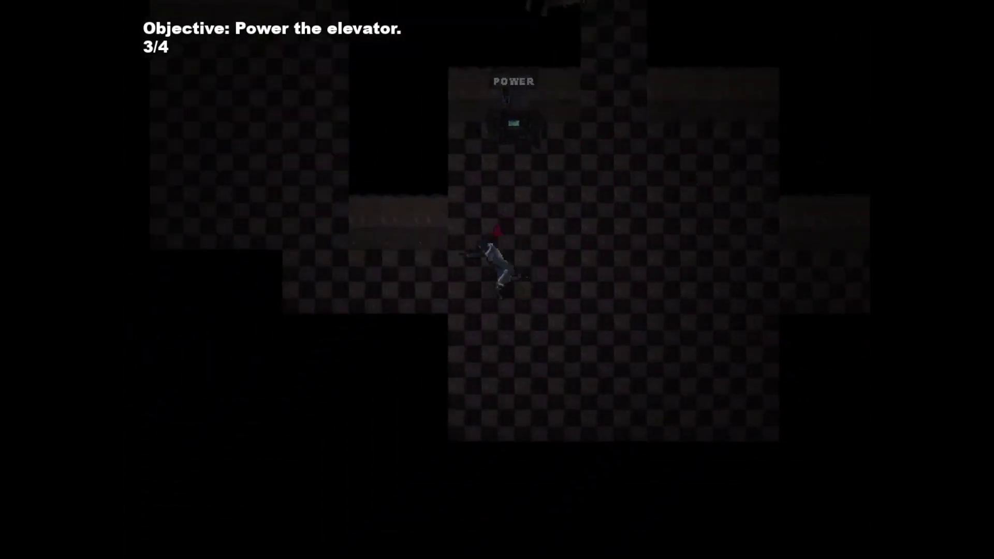
{"action": "key", "text": "a"}
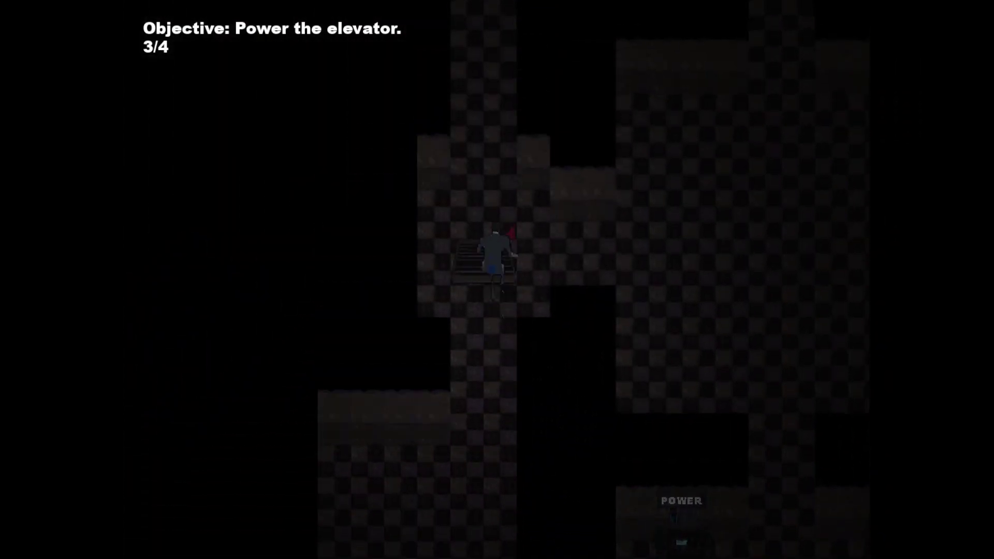
{"action": "key", "text": "w"}
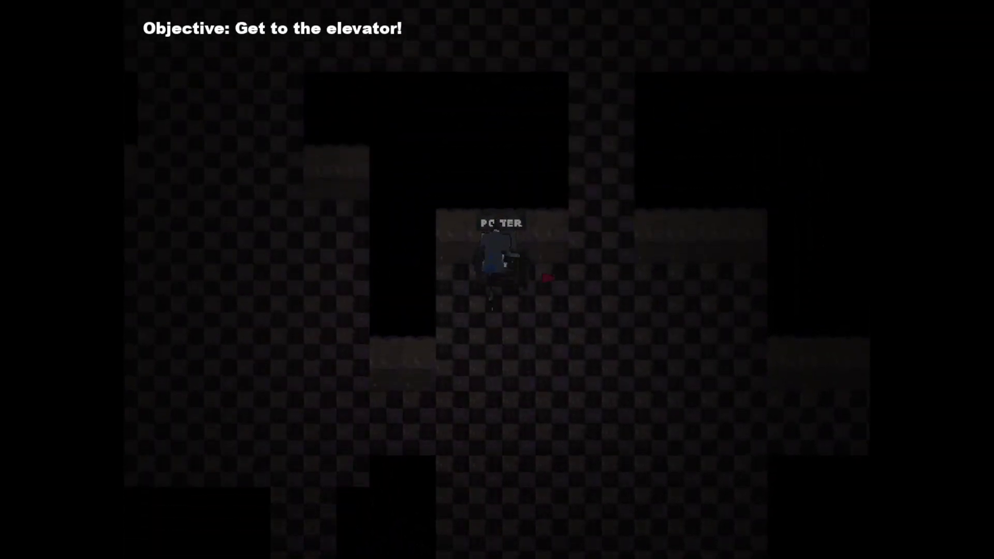
{"action": "key", "text": "d"}
{"action": "key", "text": "s"}
Maneuver the character up toward the elevator
{"action": "key", "text": "d"}
{"action": "key", "text": "w"}
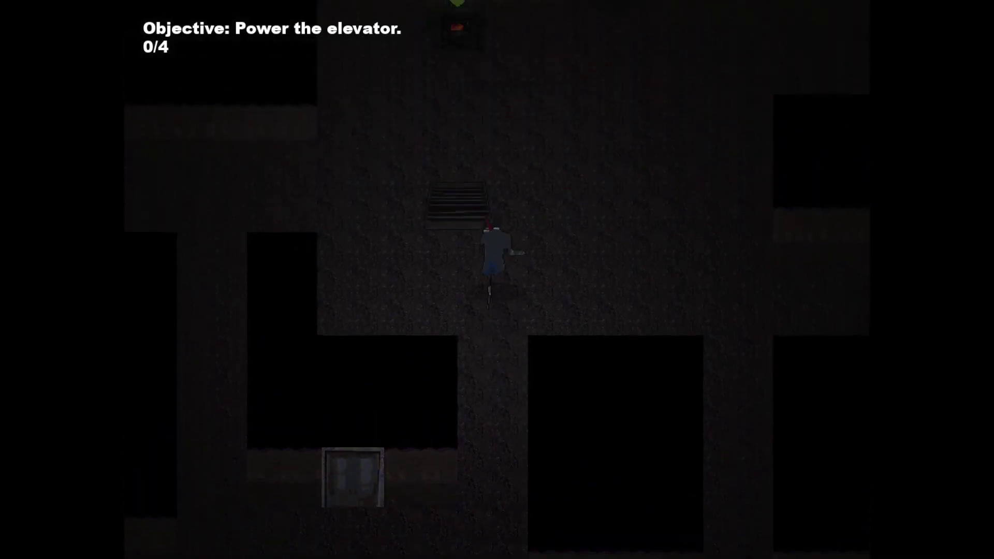
{"action": "key", "text": "a"}
{"action": "key", "text": "w"}
{"action": "key", "text": "d"}
{"action": "key", "text": "s"}
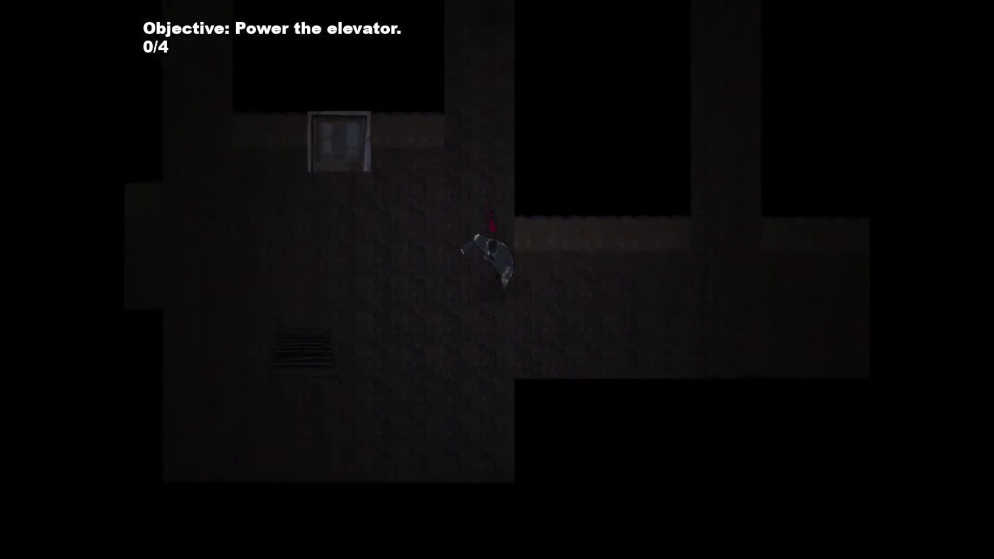
{"action": "key", "text": "w"}
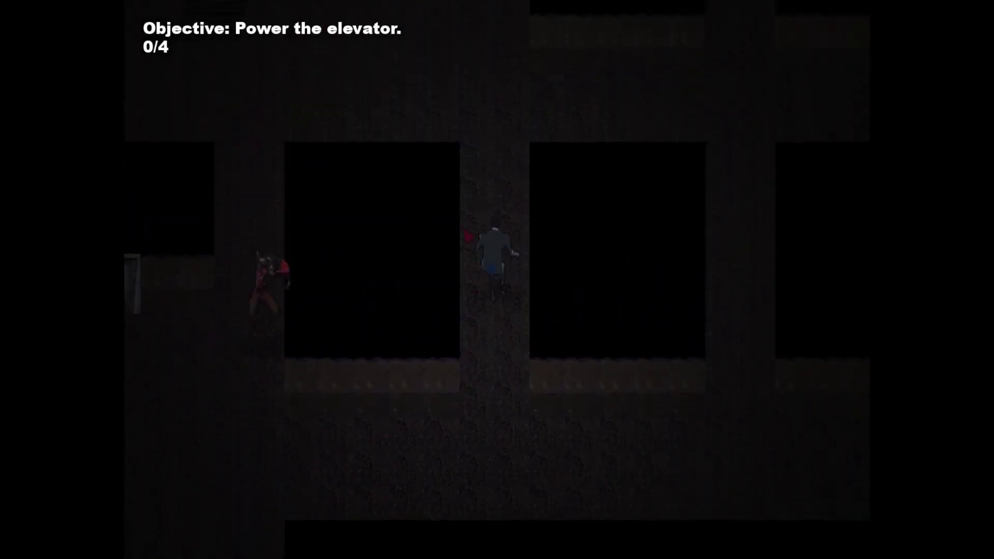
Walk into the elevator room and power the first generator
{"action": "key", "text": "s"}
{"action": "key", "text": "a"}
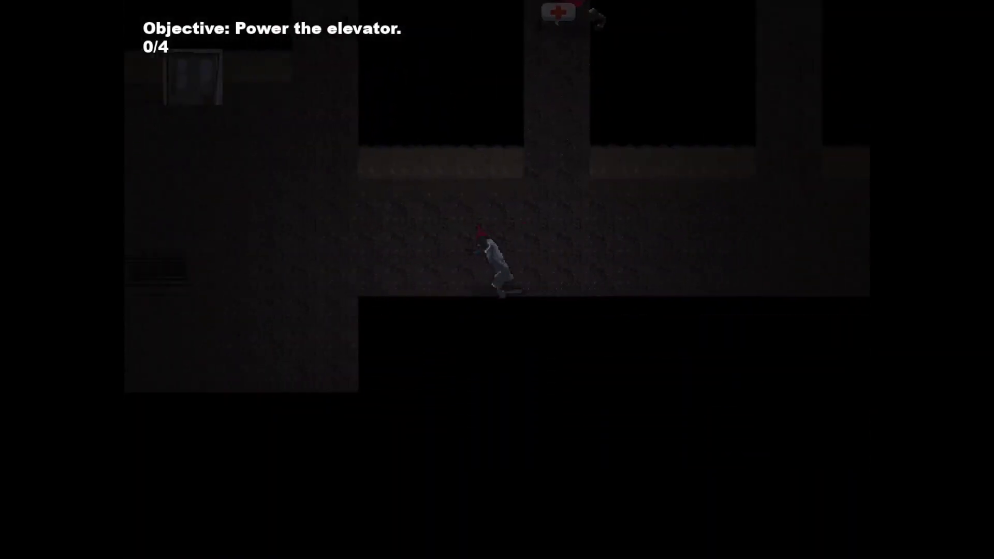
{"action": "key", "text": "a"}
{"action": "key", "text": "w"}
{"action": "key", "text": "w"}
{"action": "key", "text": "a"}
{"action": "key", "text": "w"}
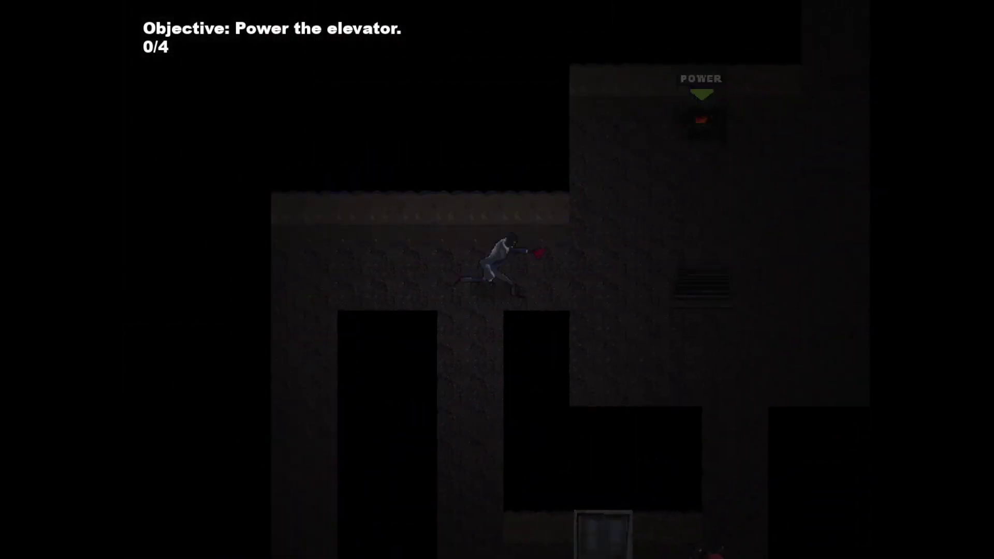
{"action": "key", "text": "d"}
{"action": "key", "text": "e"}
{"action": "key", "text": "w"}
{"action": "key", "text": "w"}
Power the second and third generators, then head toward the fourth
{"action": "key", "text": "d"}
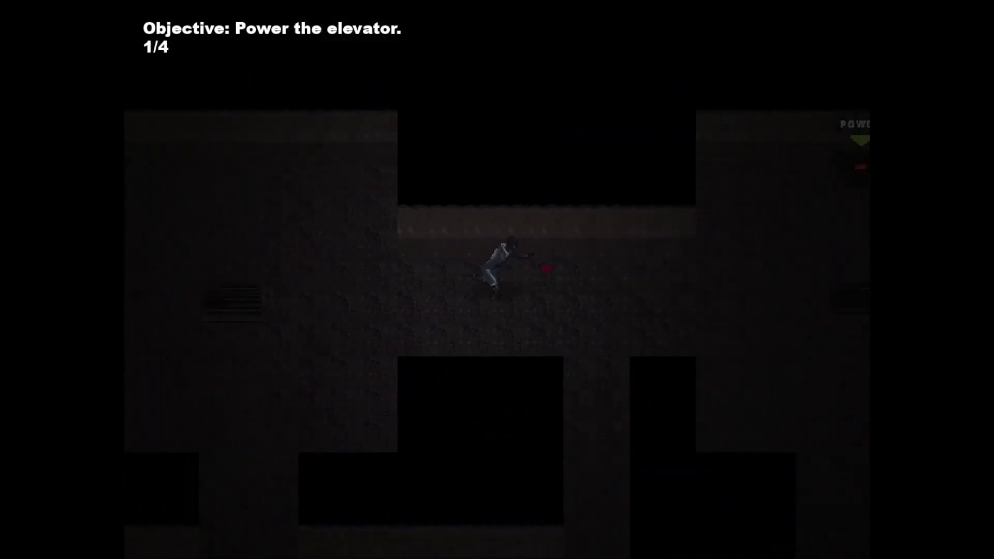
{"action": "key", "text": "d"}
{"action": "key", "text": "w"}
{"action": "key", "text": "e"}
{"action": "key", "text": "s"}
{"action": "key", "text": "s"}
{"action": "key", "text": "d"}
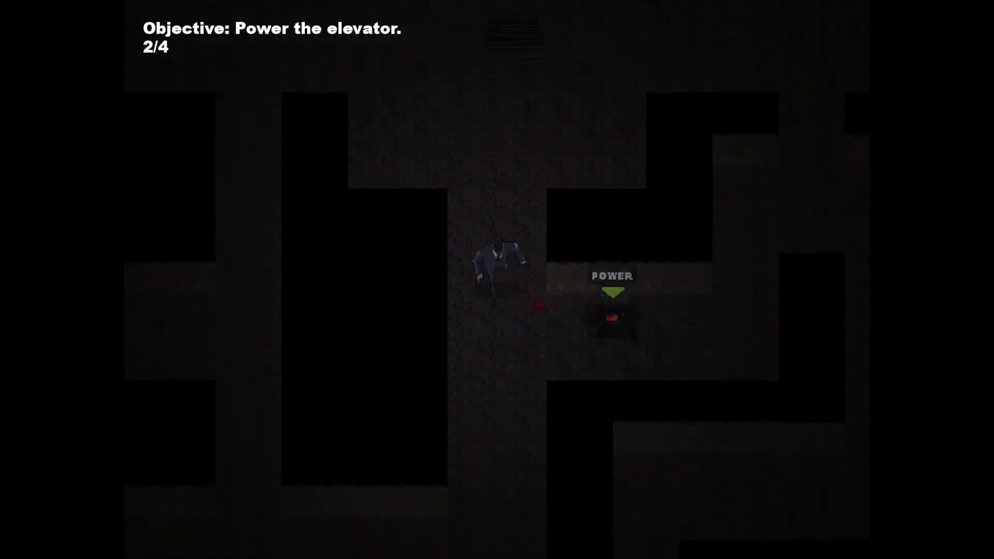
{"action": "key", "text": "d"}
{"action": "key", "text": "d"}
{"action": "key", "text": "e"}
{"action": "key", "text": "a"}
{"action": "key", "text": "s"}
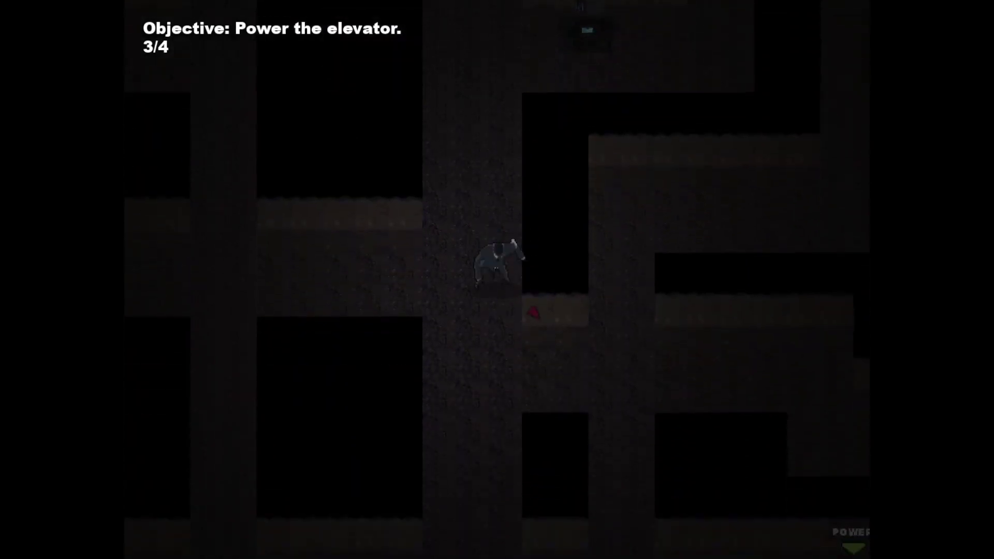
{"action": "key", "text": "d"}
{"action": "key", "text": "s"}
{"action": "key", "text": "d"}
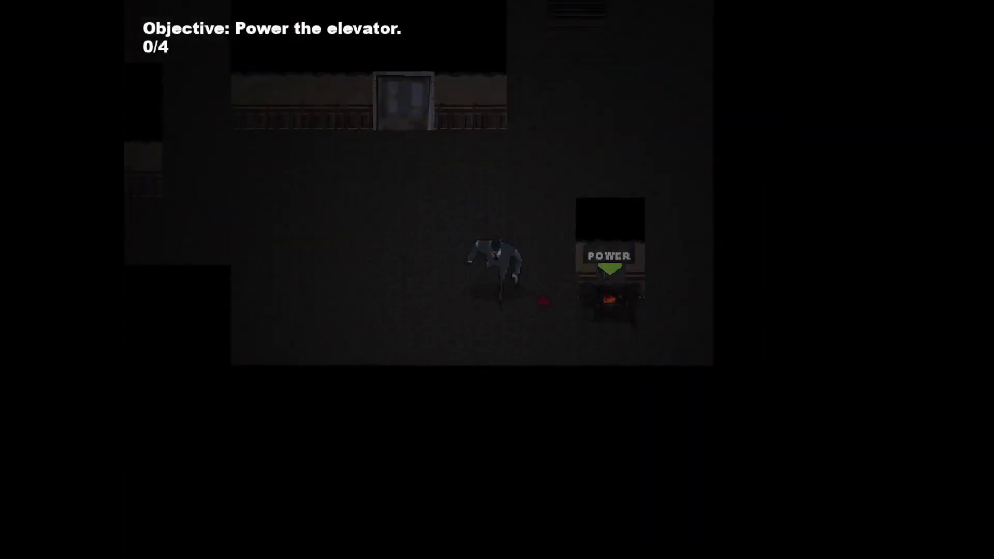
Power floor 15's first generator and walk left and up to a second
{"action": "key", "text": "d"}
{"action": "key", "text": "a"}
{"action": "key", "text": "w"}
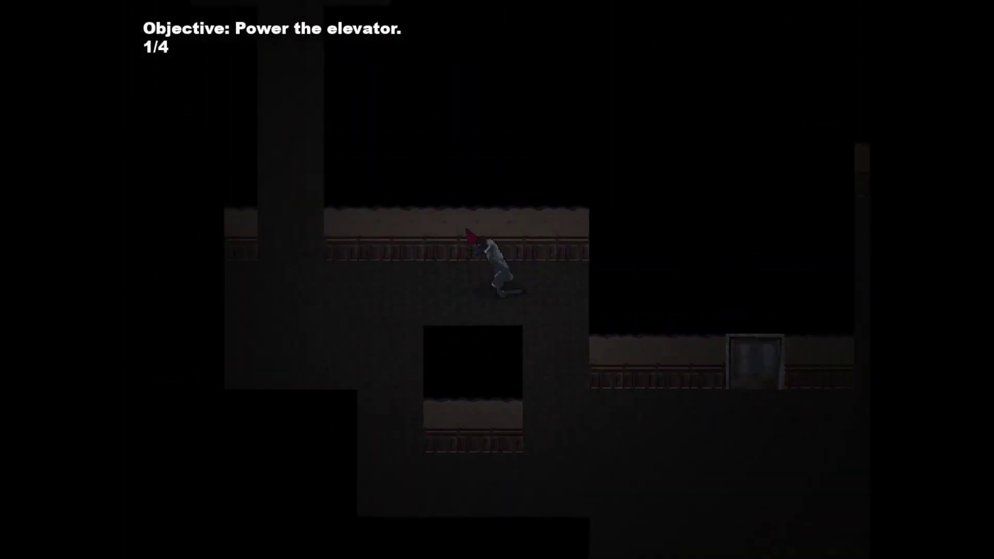
{"action": "key", "text": "w"}
{"action": "key", "text": "d"}
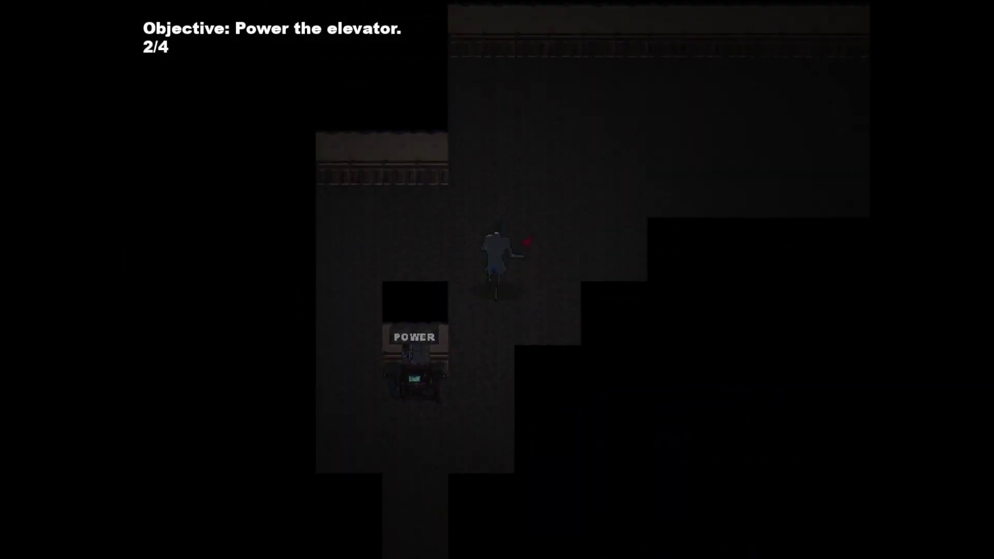
Power a third generator, then flee the creature at the fourth
{"action": "key", "text": "w"}
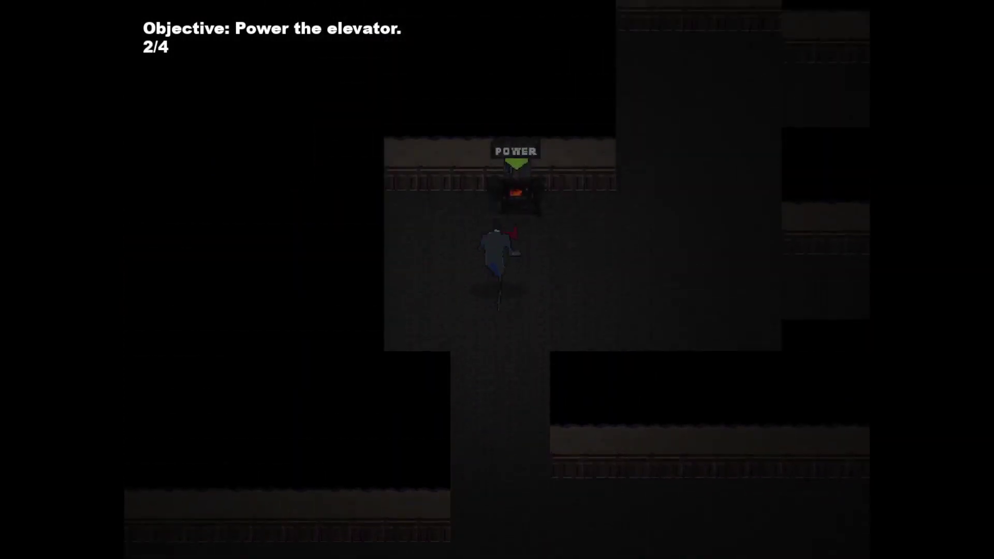
{"action": "key", "text": "d"}
{"action": "key", "text": "s"}
{"action": "key", "text": "d"}
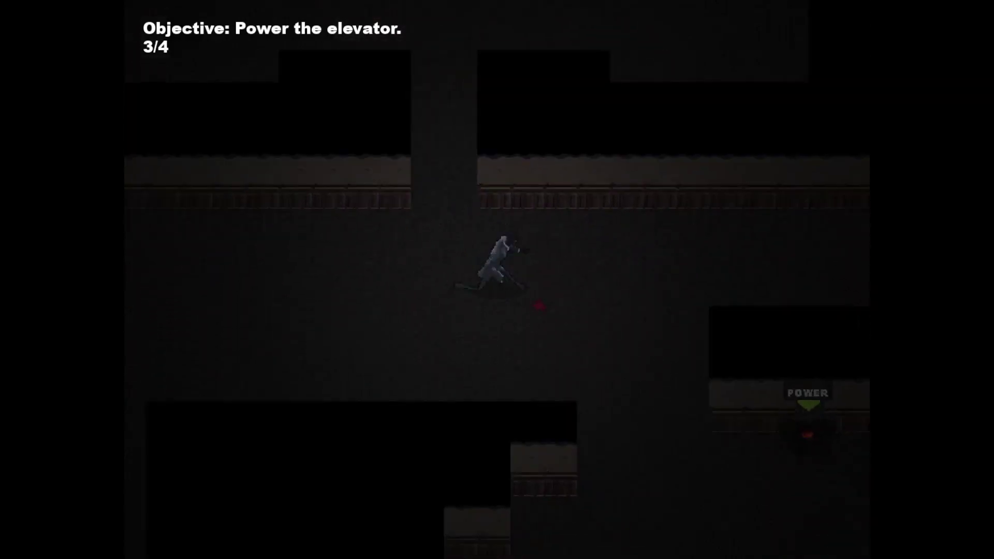
{"action": "key", "text": "w"}
{"action": "key", "text": "d"}
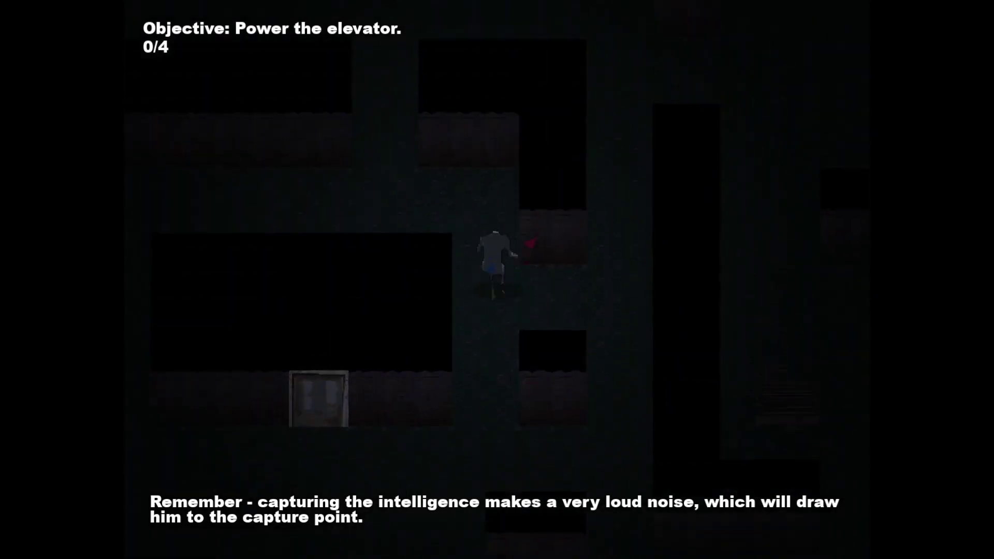
Power the first generator and walk down away from the creature
{"action": "key", "text": "d"}
{"action": "key", "text": "e"}
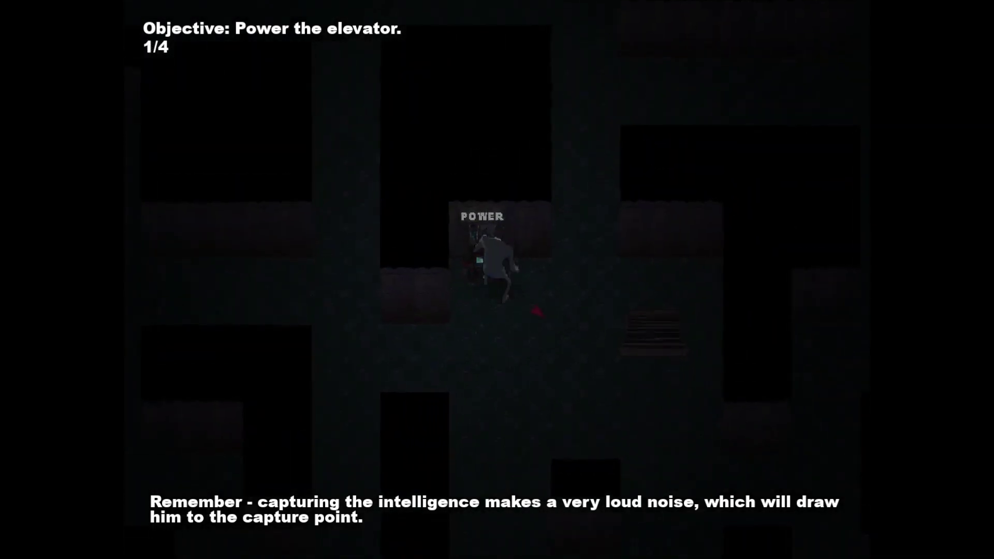
{"action": "key", "text": "d"}
{"action": "key", "text": "s"}
{"action": "key", "text": "s"}
{"action": "key", "text": "a"}
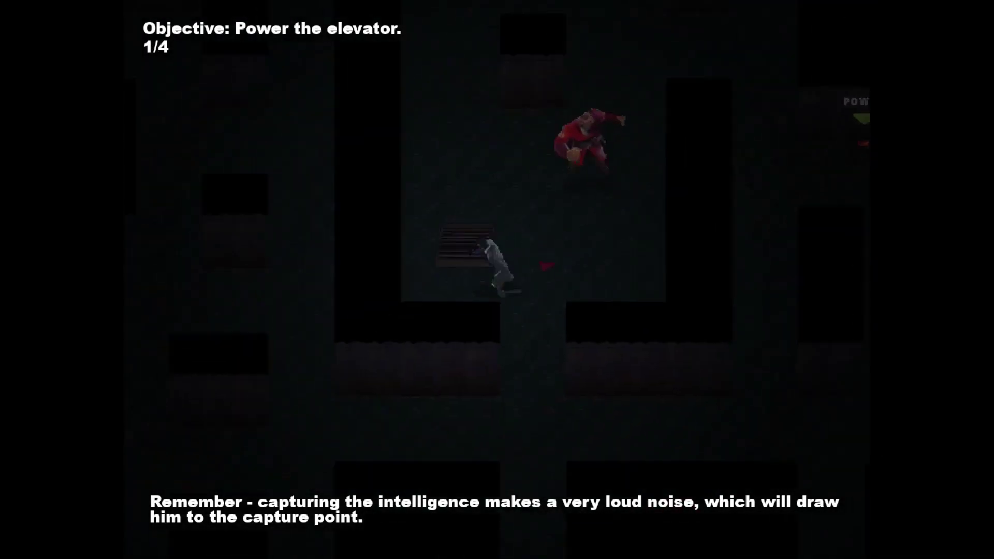
Power a second generator and walk down the corridors to another
{"action": "key", "text": "w"}
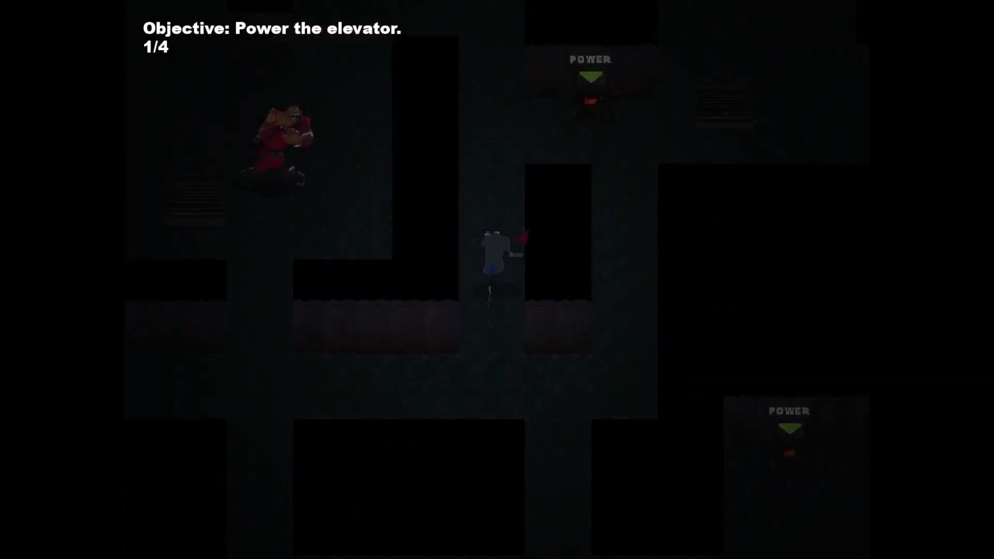
{"action": "key", "text": "e"}
{"action": "key", "text": "d"}
{"action": "key", "text": "s"}
{"action": "key", "text": "s"}
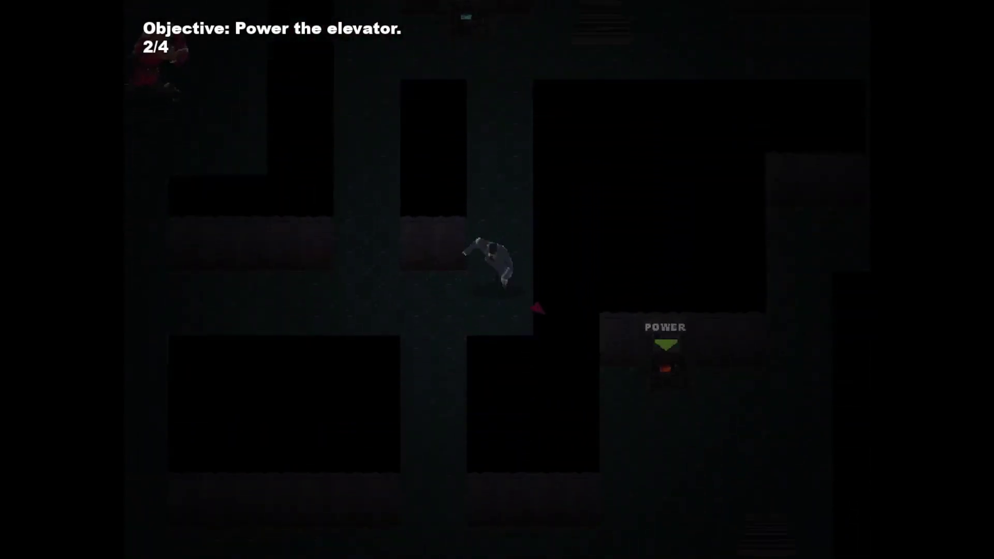
{"action": "key", "text": "d"}
Power the third generator, then walk left and down toward the elevator
{"action": "key", "text": "w"}
{"action": "key", "text": "e"}
{"action": "key", "text": "d"}
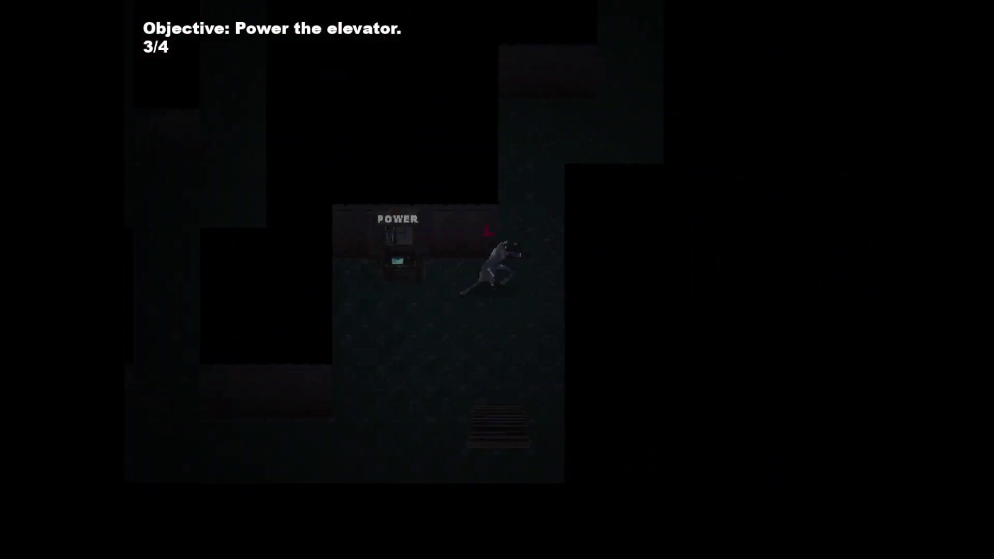
{"action": "key", "text": "d"}
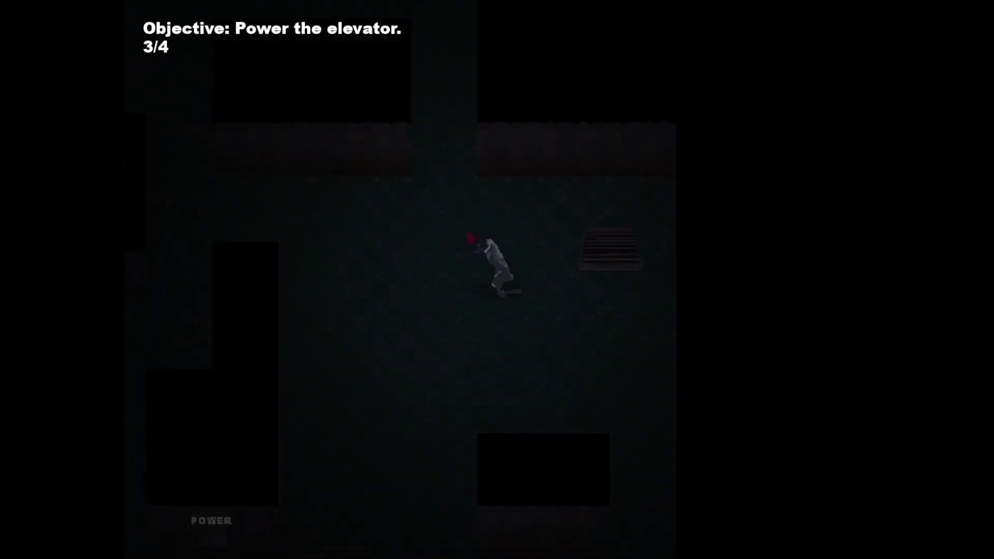
{"action": "key", "text": "a"}
{"action": "key", "text": "s"}
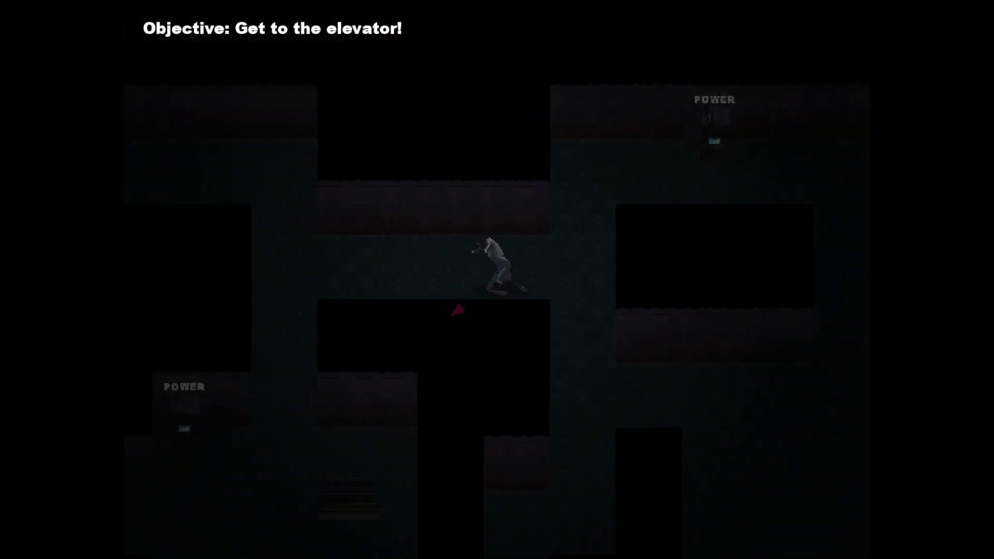
{"action": "key", "text": "a"}
{"action": "key", "text": "s"}
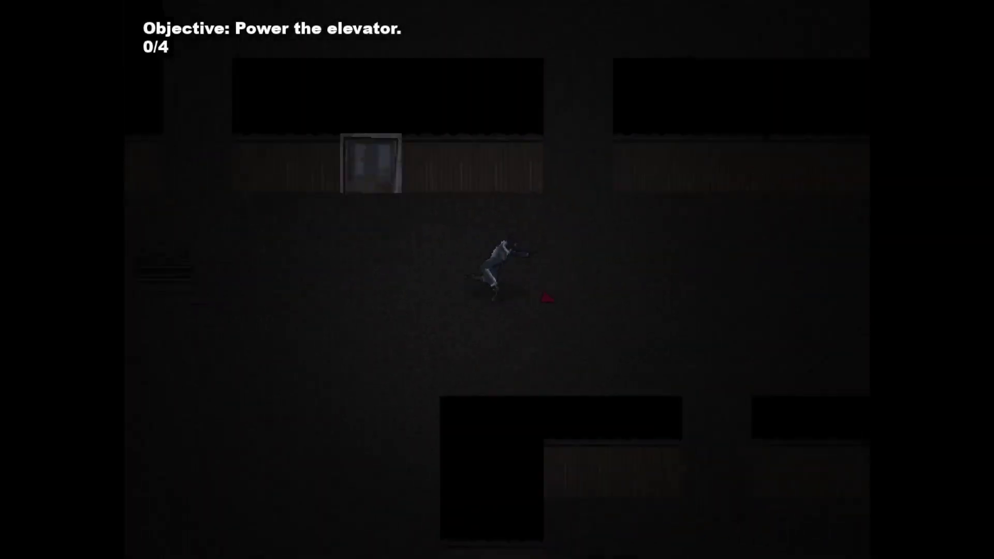
{"action": "key", "text": "d"}
Move down and left across the new floor to reach and power the first generator
{"action": "key", "text": "s"}
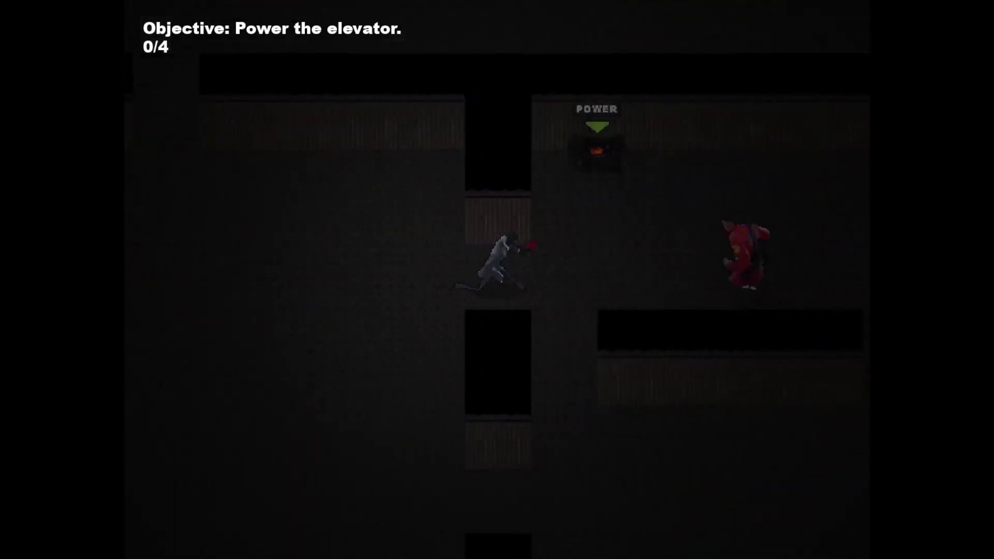
{"action": "key", "text": "a"}
{"action": "key", "text": "s"}
{"action": "key", "text": "a"}
{"action": "key", "text": "s"}
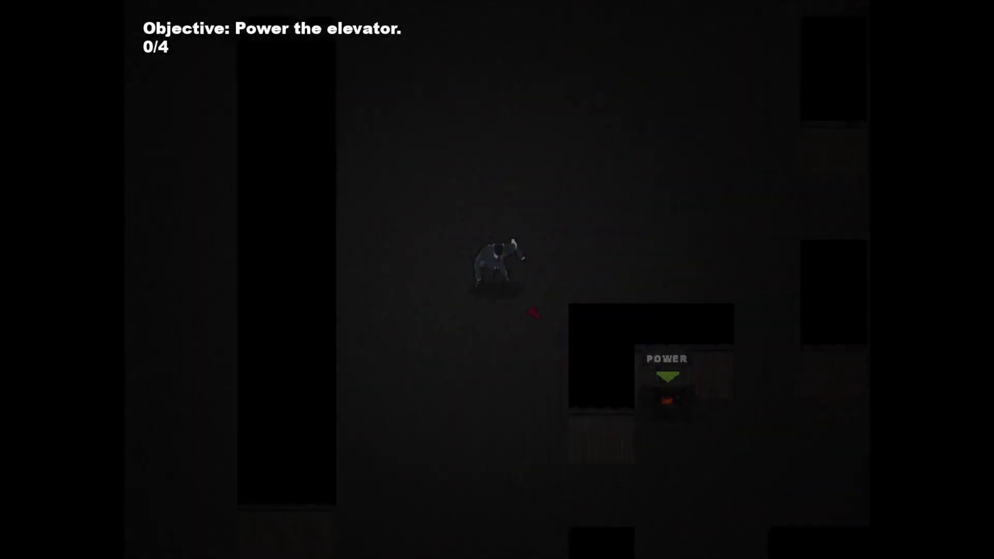
{"action": "key", "text": "d"}
{"action": "key", "text": "s"}
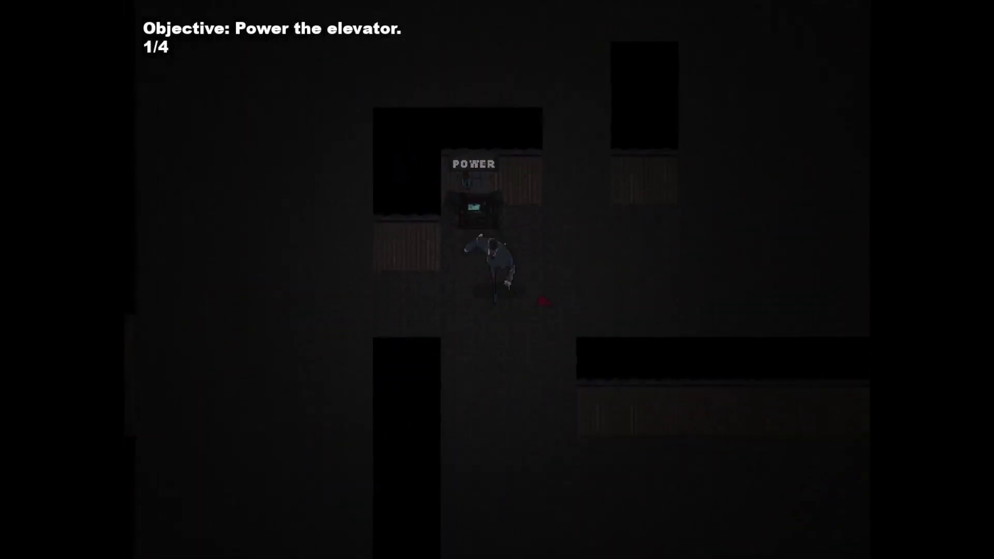
Reach the second generator and power it on
{"action": "key", "text": "s"}
{"action": "key", "text": "d"}
{"action": "key", "text": "d"}
{"action": "key", "text": "d"}
{"action": "key", "text": "w"}
{"action": "key", "text": "e"}
{"action": "key", "text": "a"}
{"action": "key", "text": "s"}
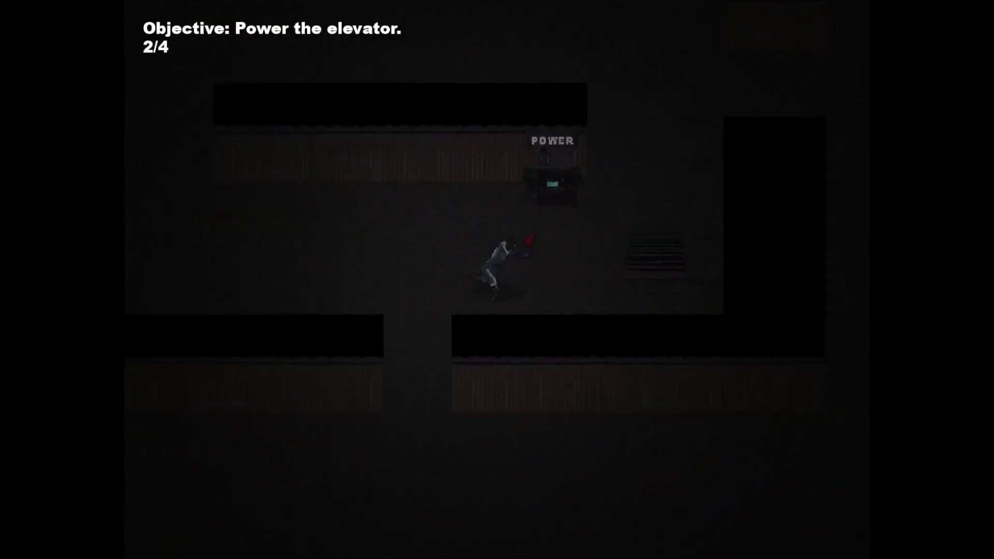
Head up and right to the third generator and power it
{"action": "key", "text": "w"}
{"action": "key", "text": "d"}
{"action": "key", "text": "w"}
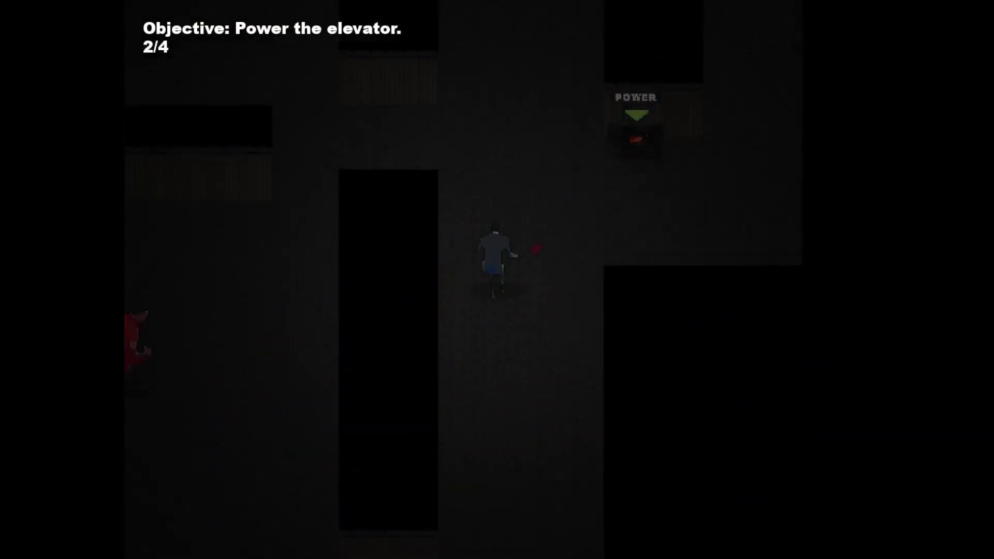
{"action": "key", "text": "w"}
{"action": "key", "text": "d"}
{"action": "key", "text": "e"}
{"action": "key", "text": "d"}
Go through the doorway and the maze toward the fourth generator
{"action": "key", "text": "a"}
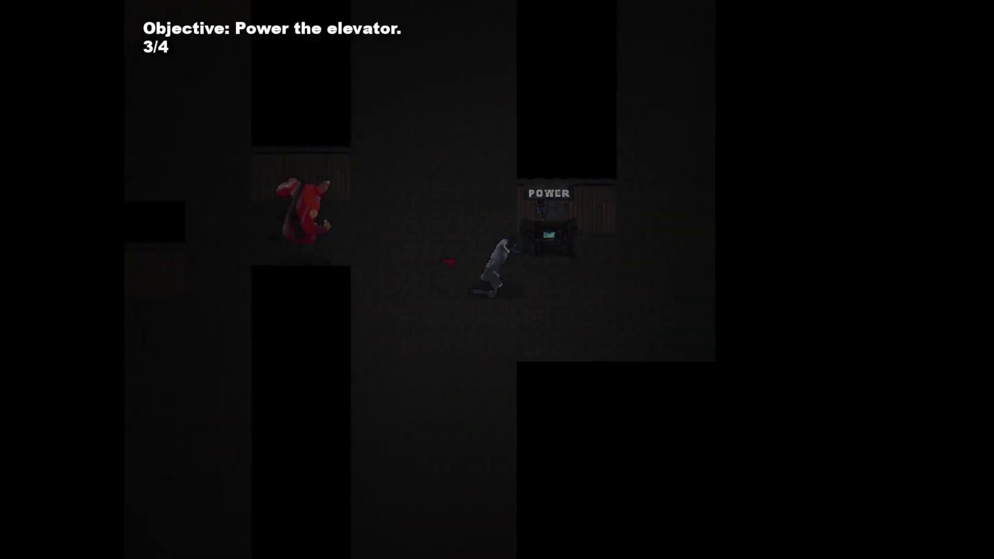
{"action": "key", "text": "s"}
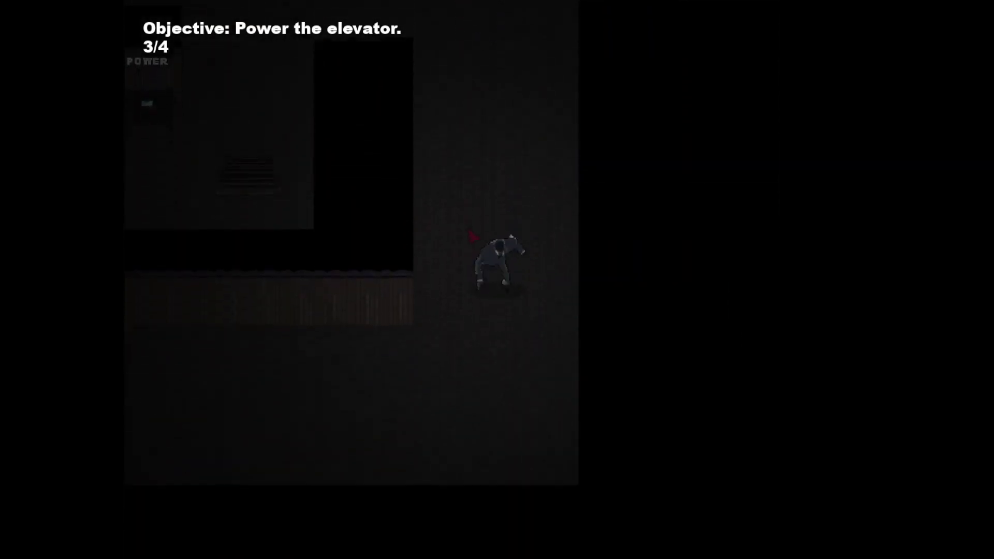
{"action": "key", "text": "s"}
{"action": "key", "text": "a"}
{"action": "key", "text": "s"}
{"action": "key", "text": "s"}
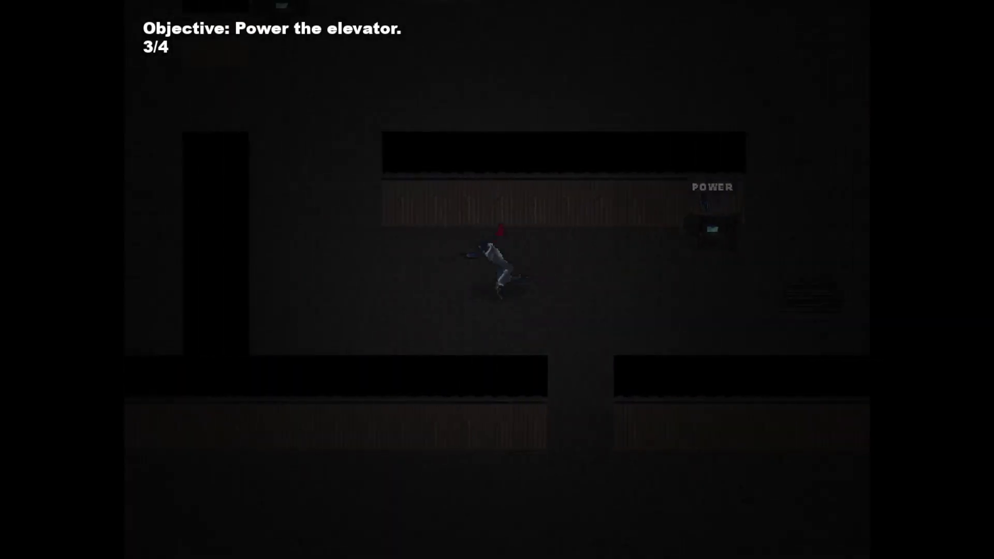
{"action": "key", "text": "s"}
{"action": "key", "text": "d"}
{"action": "key", "text": "s"}
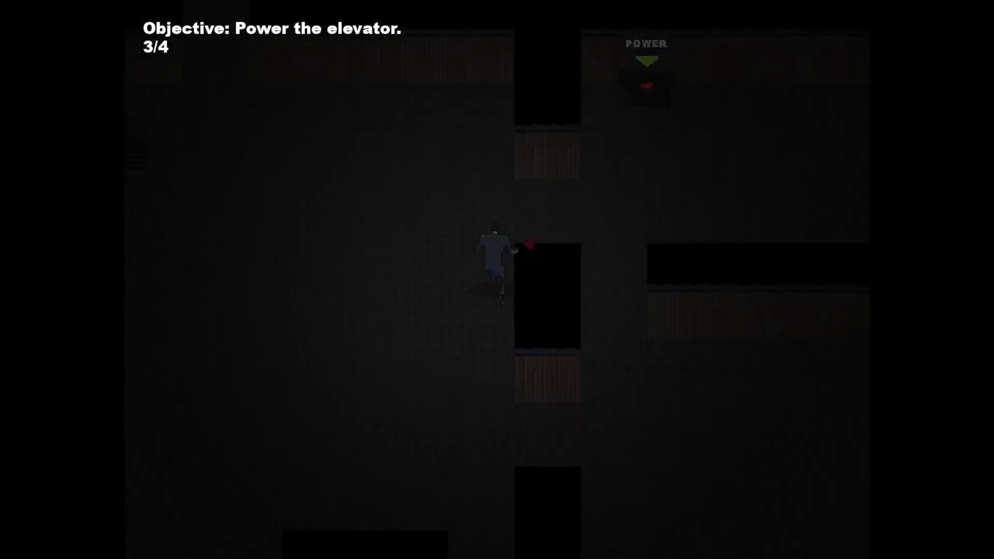
Power the fourth generator for 4/4, then enter the unlocked elevator
{"action": "key", "text": "d"}
{"action": "key", "text": "w"}
{"action": "key", "text": "e"}
{"action": "key", "text": "a"}
{"action": "key", "text": "a"}
{"action": "key", "text": "w"}
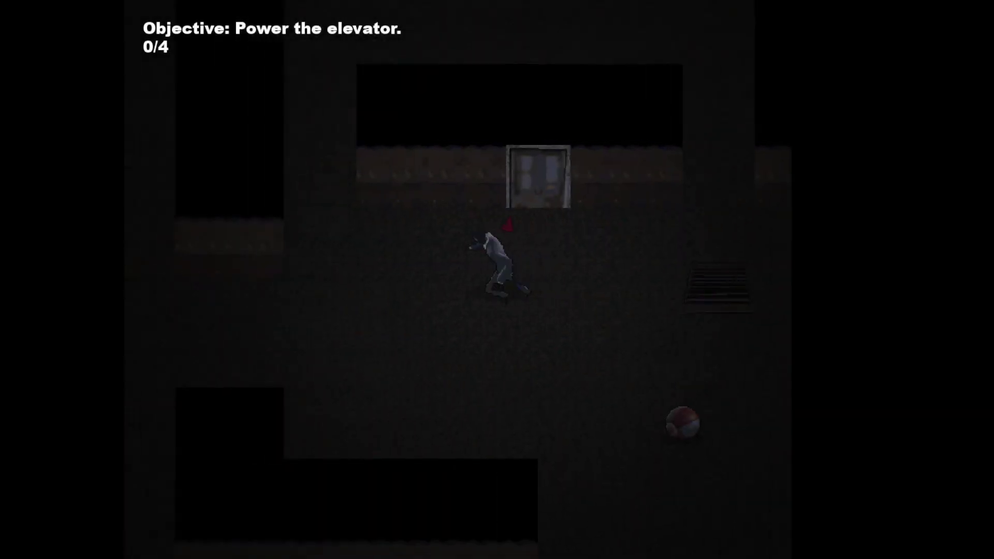
Leave the elevator and power the first floor-3 generator
{"action": "key", "text": "w"}
{"action": "key", "text": "w"}
{"action": "key", "text": "a"}
{"action": "key", "text": "w"}
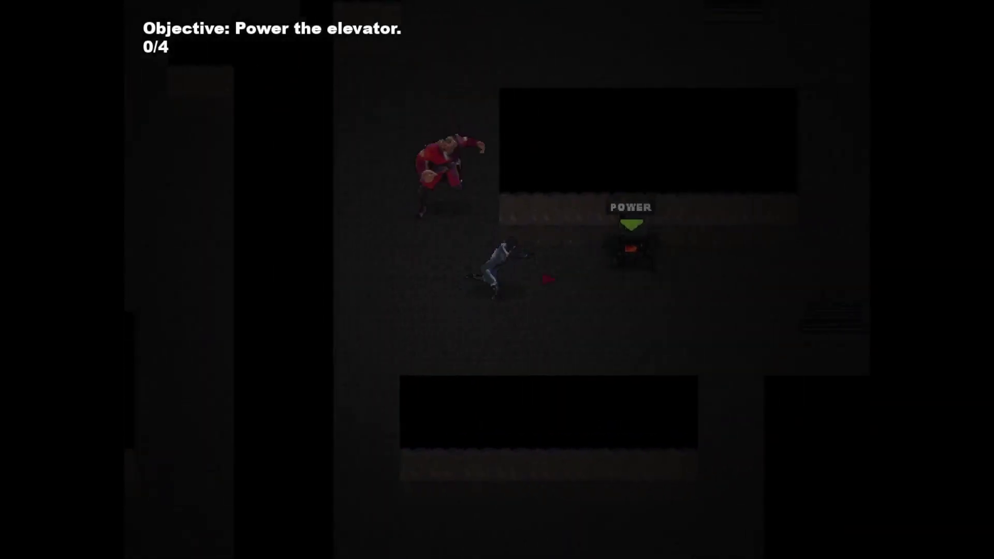
{"action": "key", "text": "d"}
{"action": "key", "text": "e"}
Pass through the doorway and power the second generator
{"action": "key", "text": "s"}
{"action": "key", "text": "d"}
{"action": "key", "text": "a"}
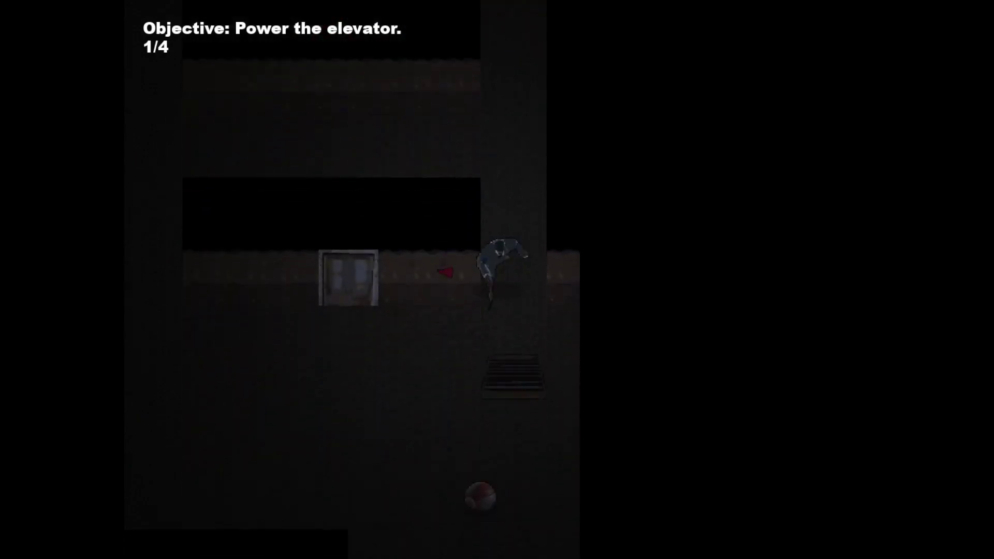
{"action": "key", "text": "a"}
{"action": "key", "text": "a"}
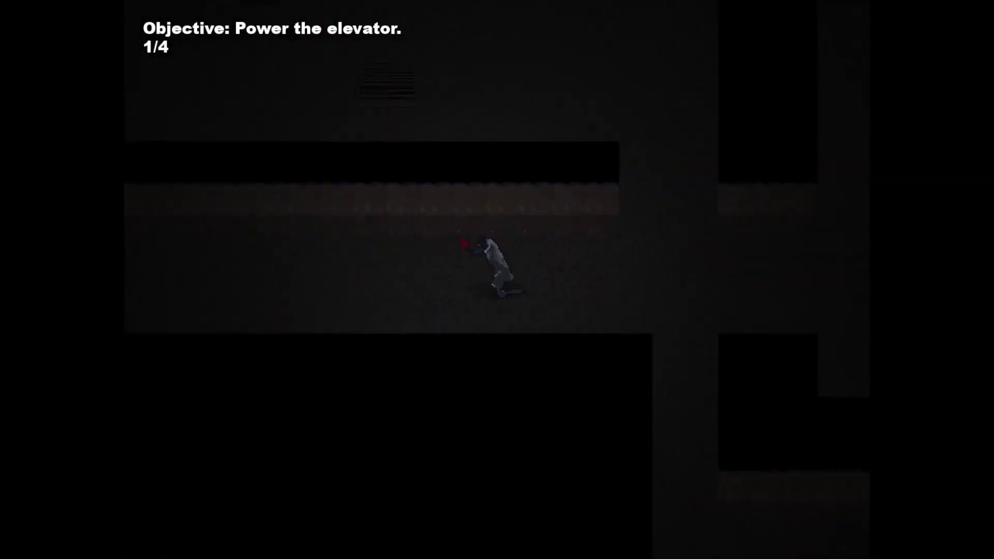
{"action": "key", "text": "w"}
{"action": "key", "text": "d"}
{"action": "key", "text": "e"}
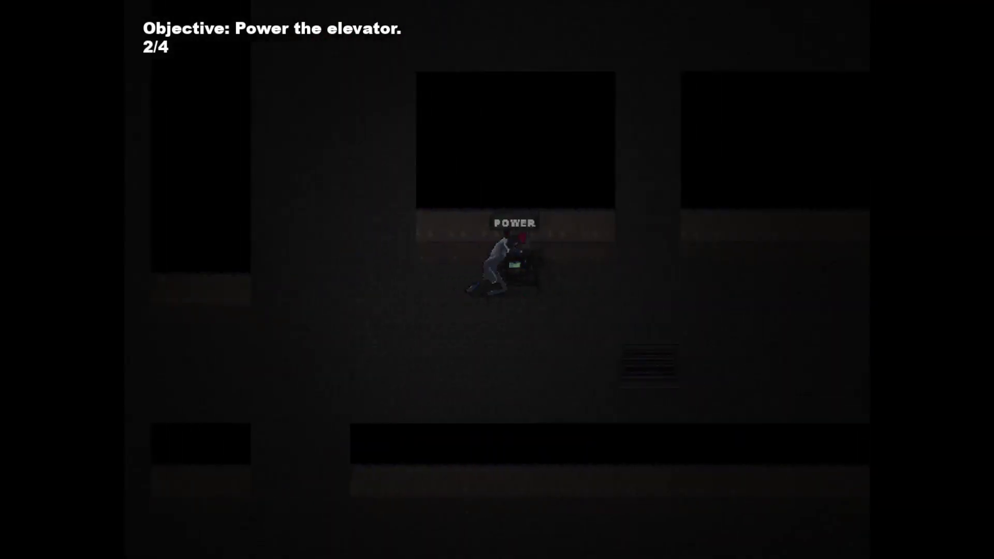
Power the third and fourth generators on floor 3
{"action": "key", "text": "a"}
{"action": "key", "text": "w"}
{"action": "key", "text": "w"}
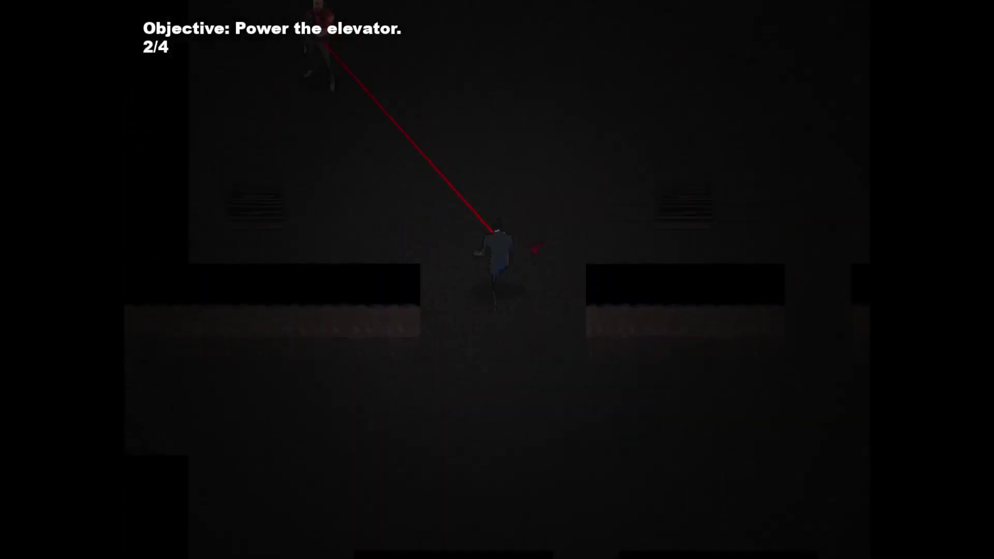
{"action": "key", "text": "s"}
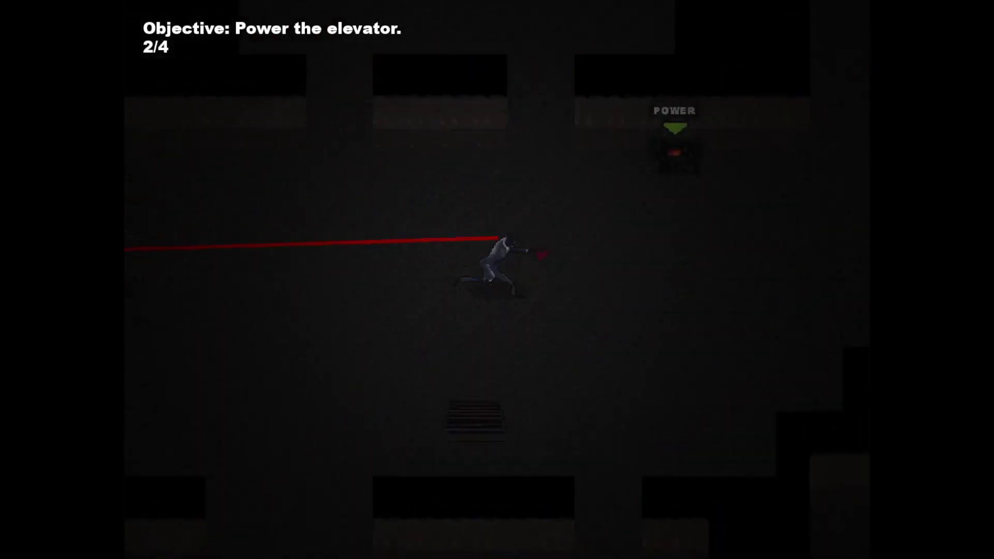
{"action": "key", "text": "w"}
{"action": "key", "text": "d"}
{"action": "key", "text": "e"}
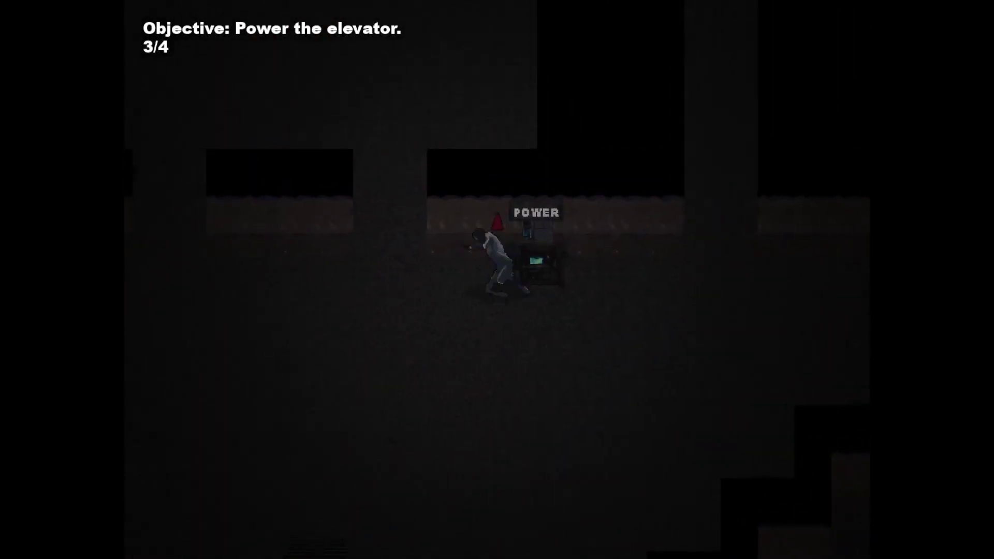
{"action": "key", "text": "w"}
{"action": "key", "text": "e"}
{"action": "key", "text": "d"}
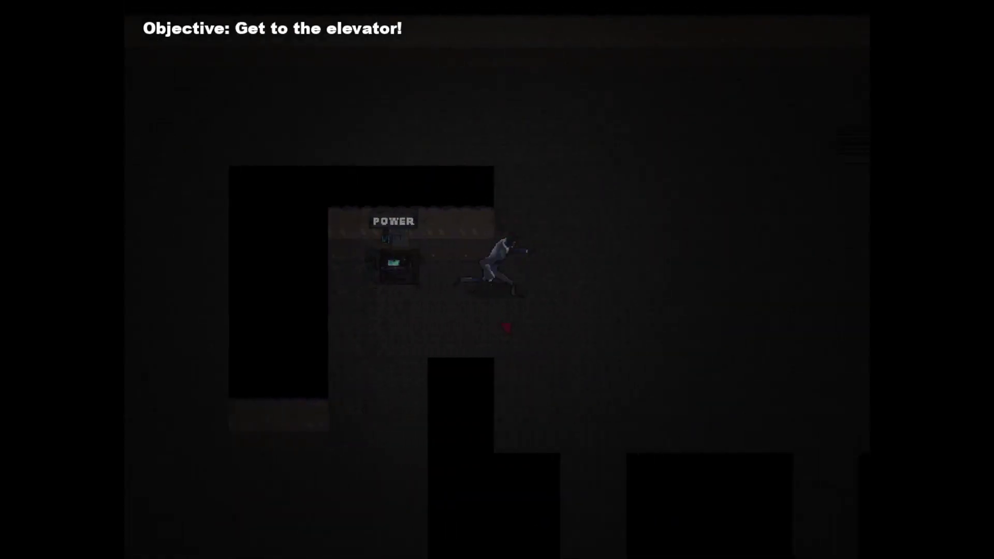
Run the corridors, drop through the gap, and enter the elevator to floor 4
{"action": "key", "text": "d"}
{"action": "key", "text": "w"}
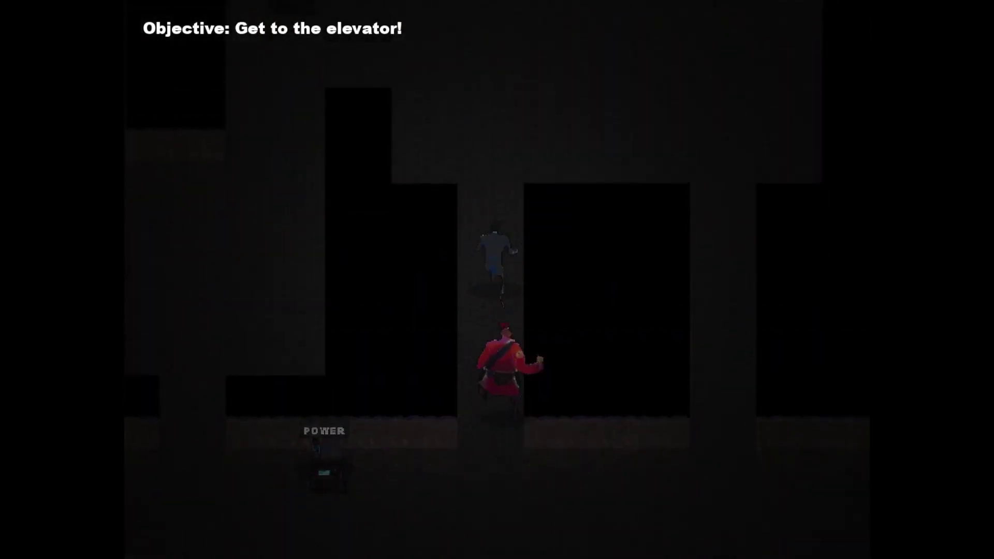
{"action": "key", "text": "w"}
{"action": "key", "text": "s"}
{"action": "key", "text": "d"}
{"action": "key", "text": "s"}
{"action": "key", "text": "s"}
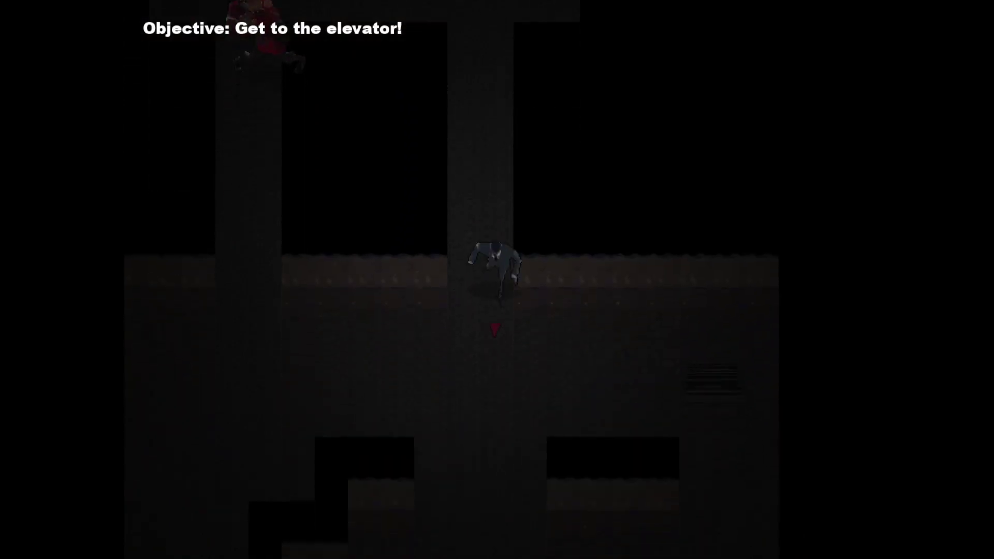
{"action": "key", "text": "s"}
{"action": "key", "text": "s"}
{"action": "key", "text": "a"}
{"action": "key", "text": "a"}
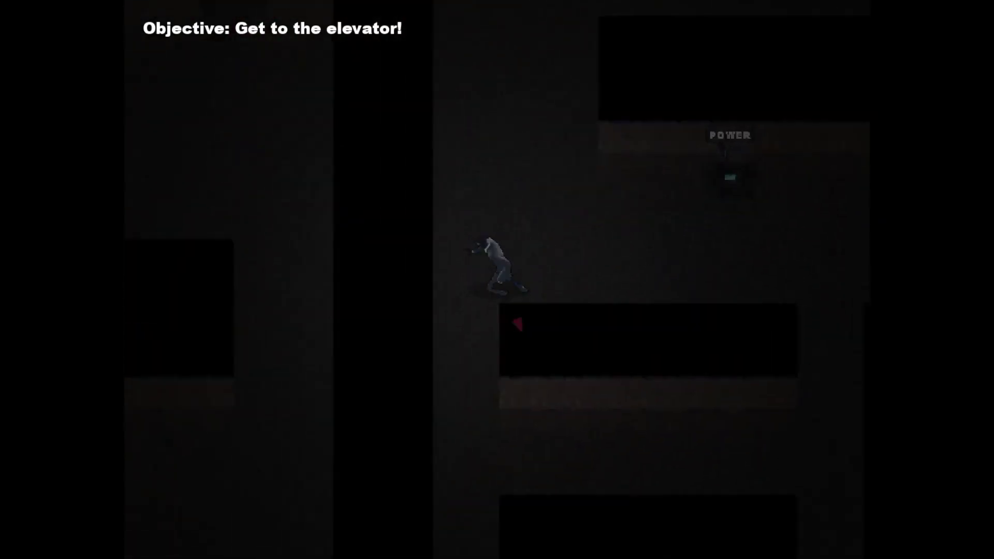
{"action": "key", "text": "s"}
{"action": "key", "text": "s"}
{"action": "key", "text": "d"}
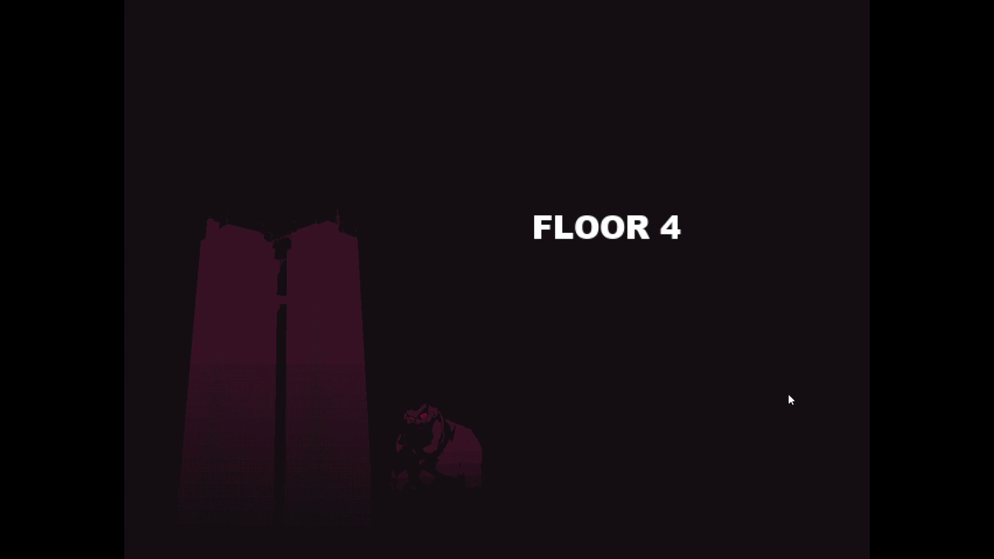
Power the first floor-4 generator, then search past the enemy for more
{"action": "key", "text": "a"}
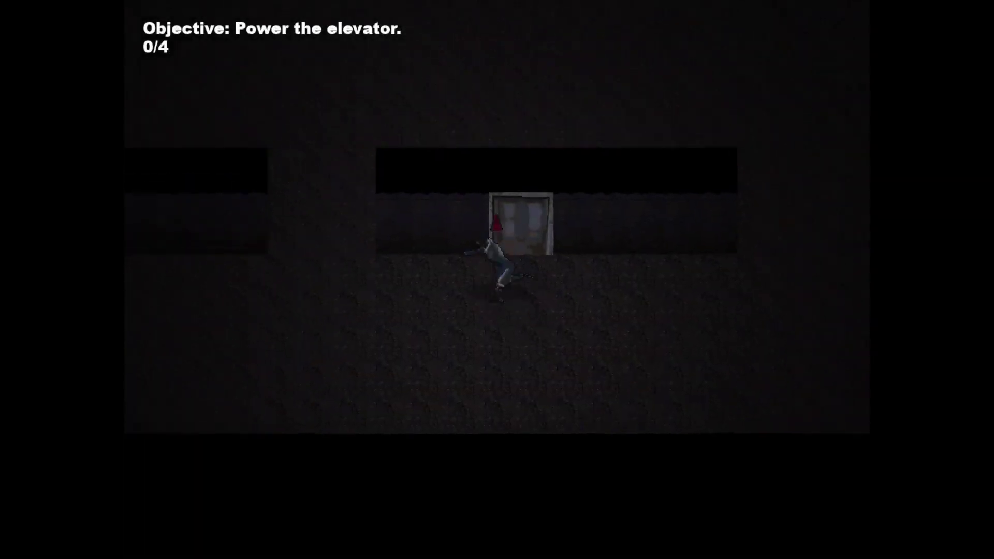
{"action": "key", "text": "w"}
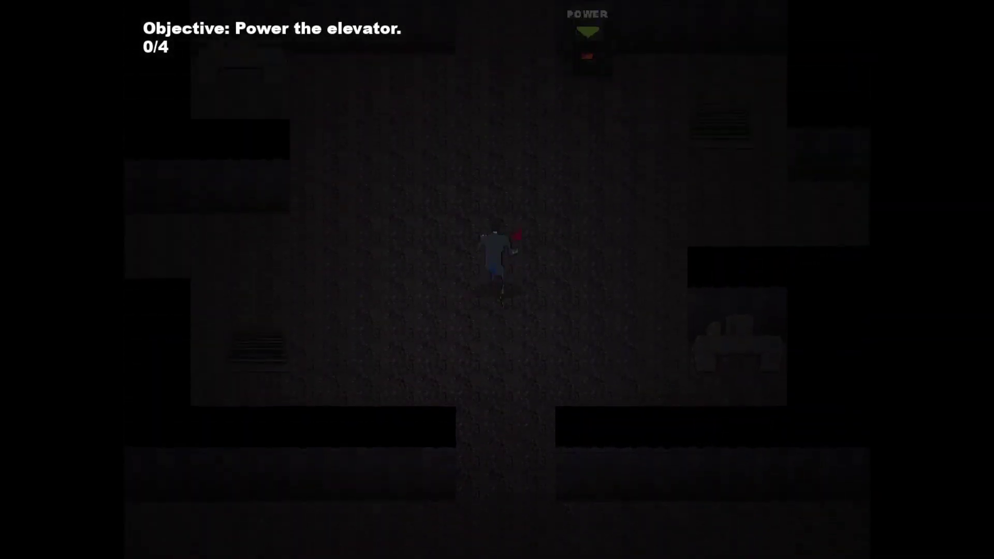
{"action": "key", "text": "e"}
{"action": "key", "text": "s"}
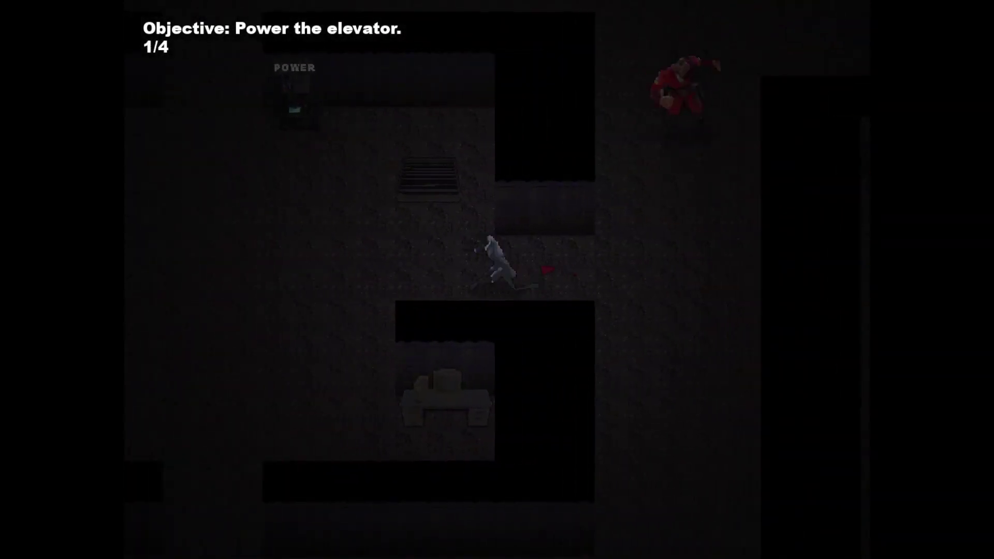
{"action": "key", "text": "a"}
{"action": "key", "text": "d"}
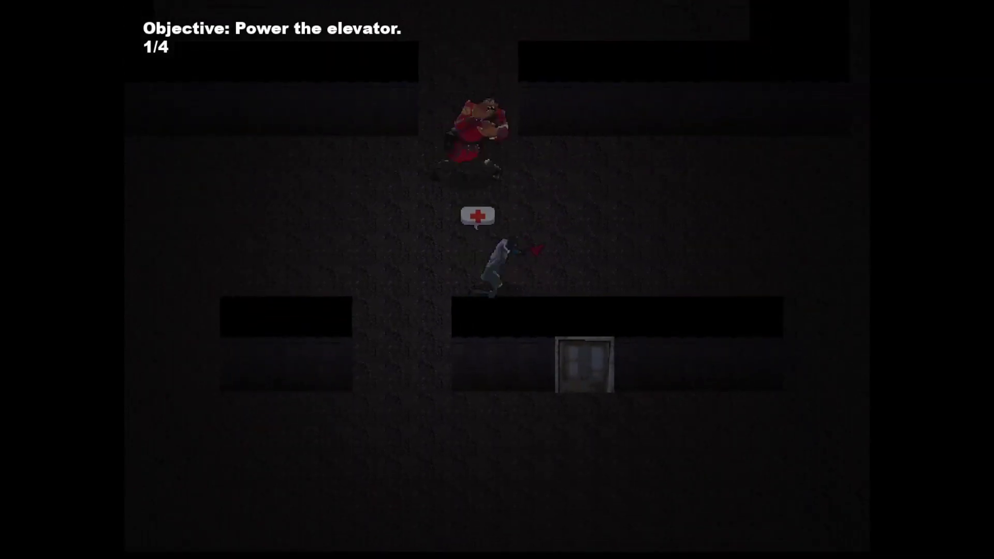
{"action": "key", "text": "w"}
Power the second and third generators on floor 4
{"action": "key", "text": "w"}
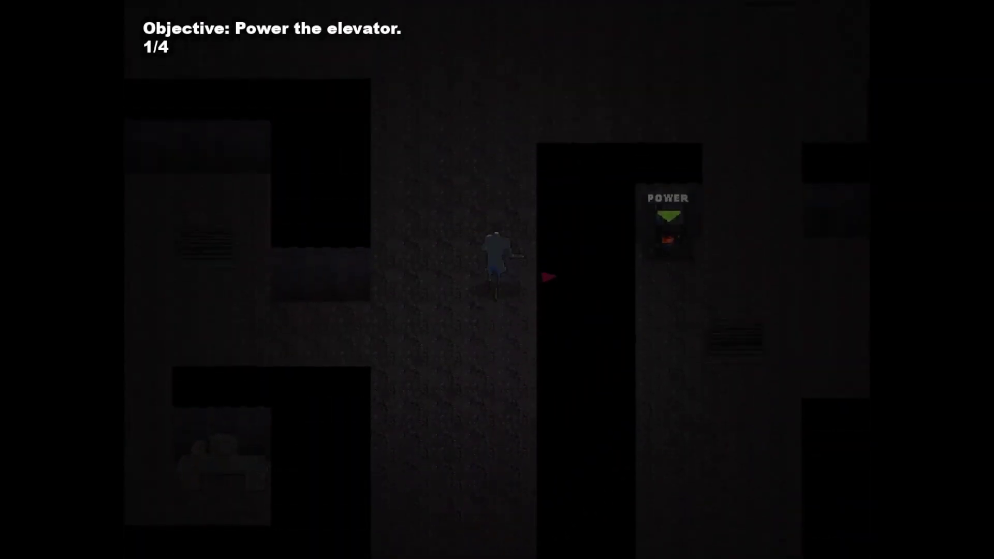
{"action": "key", "text": "d"}
{"action": "key", "text": "s"}
{"action": "key", "text": "w"}
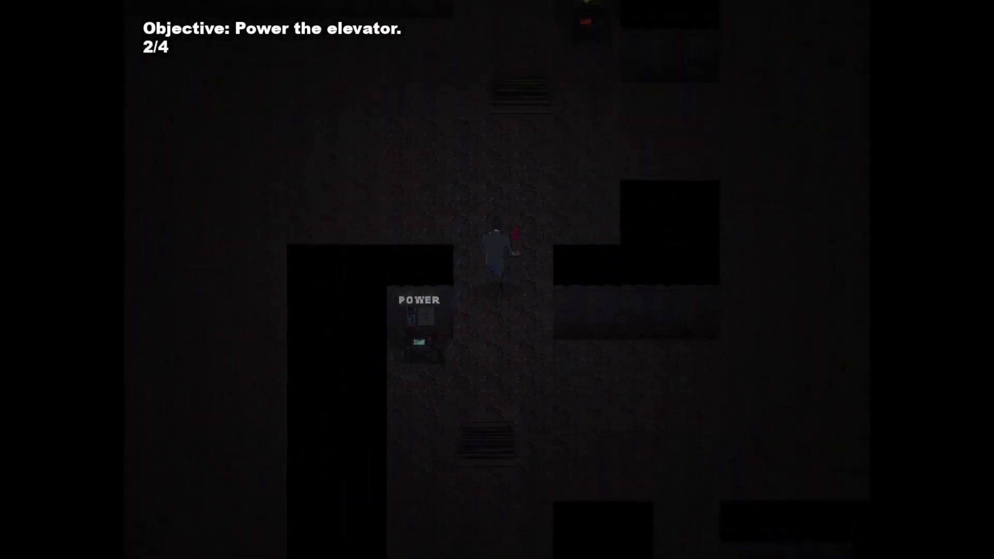
Power the last generator and head through corridors toward the elevator
{"action": "key", "text": "a"}
{"action": "key", "text": "s"}
{"action": "key", "text": "w"}
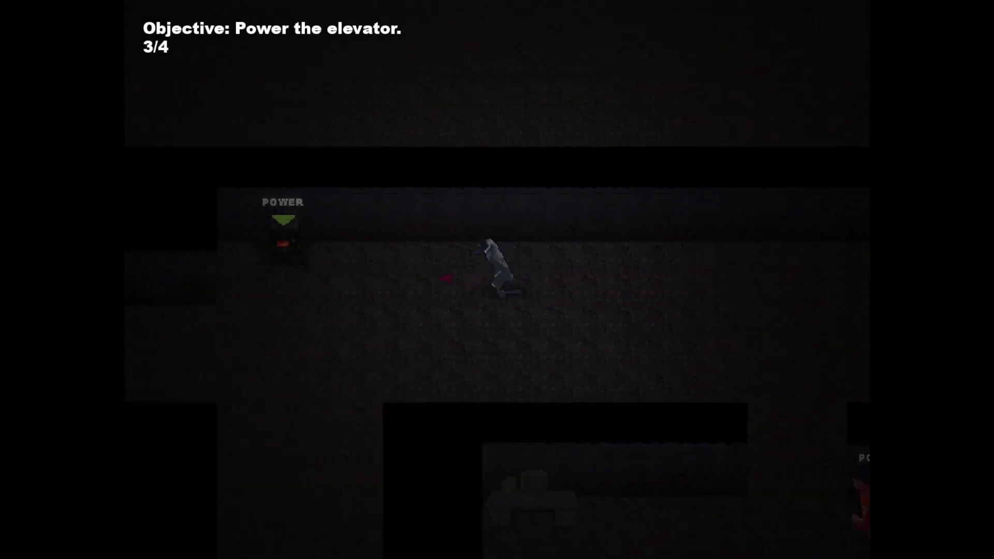
{"action": "key", "text": "a"}
{"action": "key", "text": "s"}
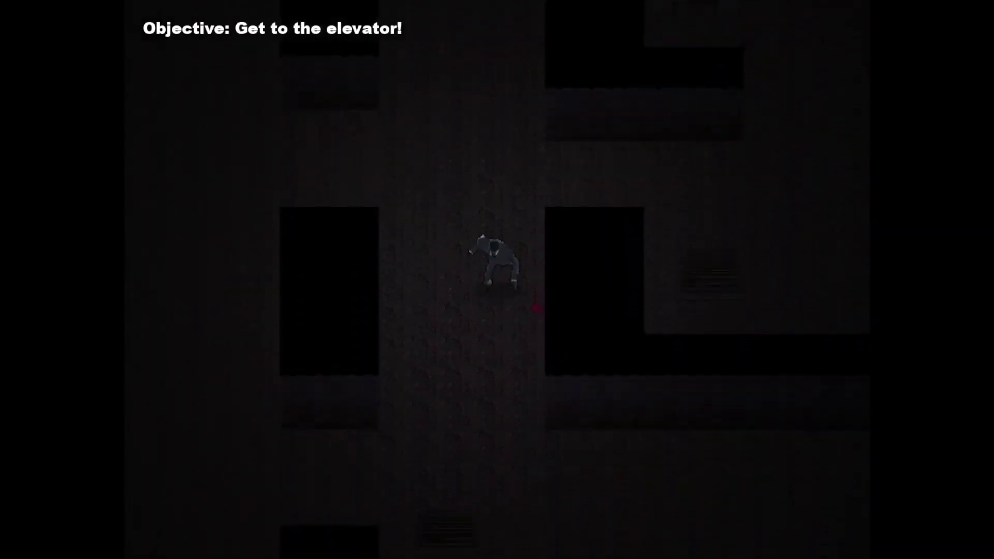
{"action": "key", "text": "s"}
{"action": "key", "text": "d"}
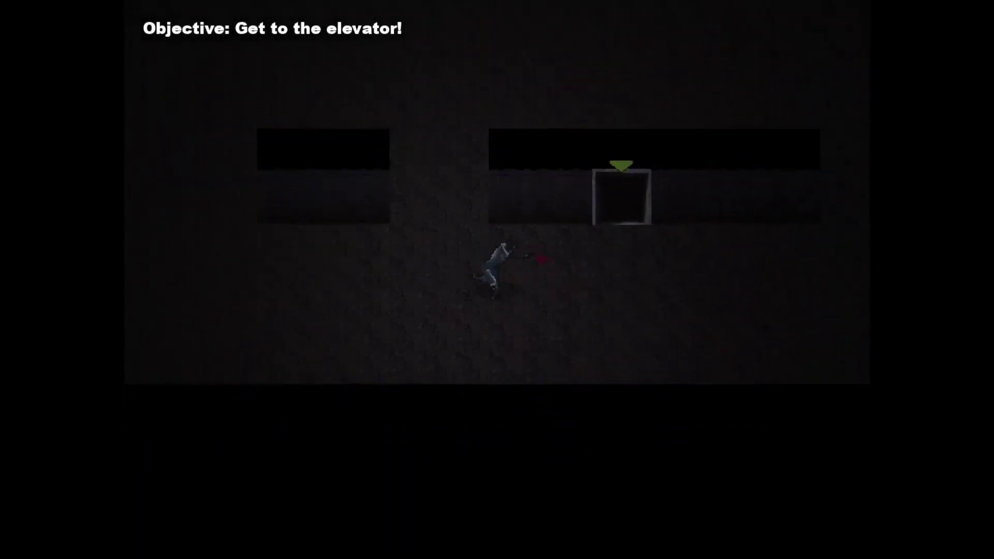
Ride up to floor 5 and switch on the first power box
{"action": "key", "text": "d"}
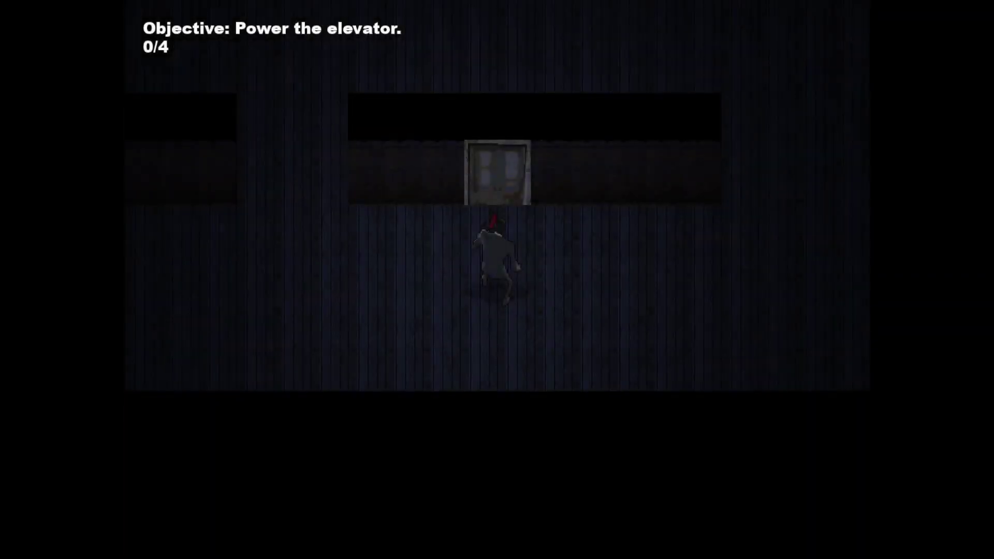
{"action": "key", "text": "a"}
{"action": "key", "text": "w"}
{"action": "key", "text": "d"}
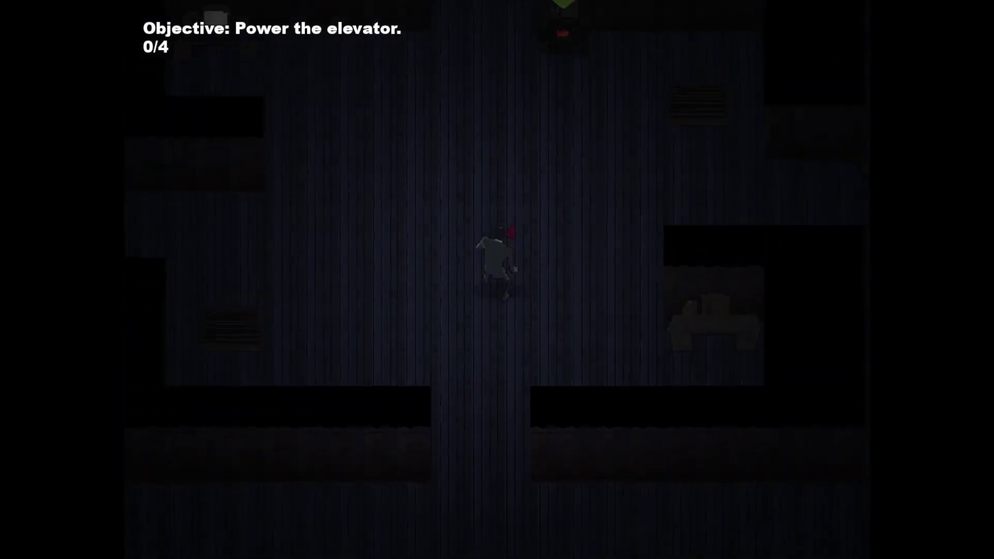
{"action": "key", "text": "w"}
{"action": "key", "text": "e"}
{"action": "key", "text": "d"}
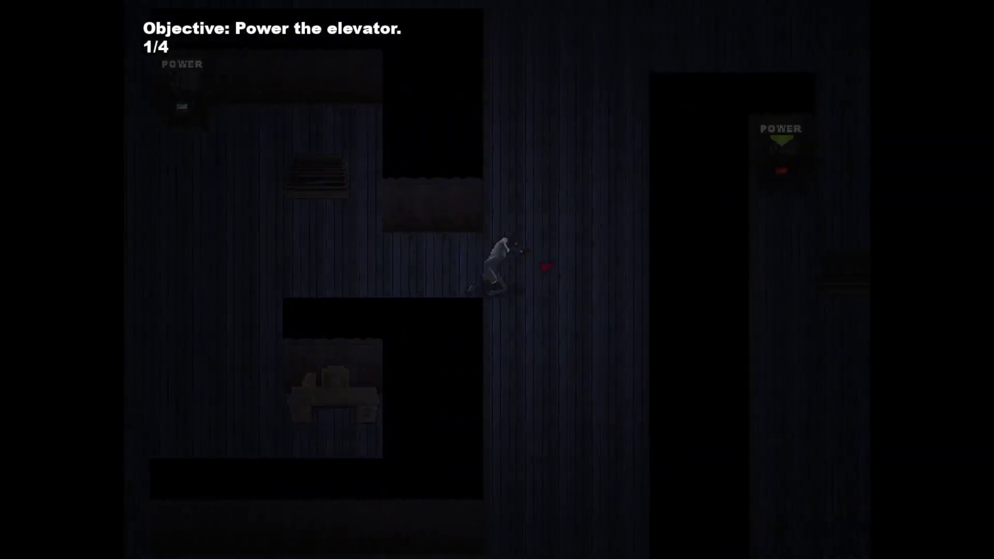
Move down and left through the corridors toward the next generator
{"action": "key", "text": "w"}
{"action": "key", "text": "d"}
{"action": "key", "text": "s"}
{"action": "key", "text": "a"}
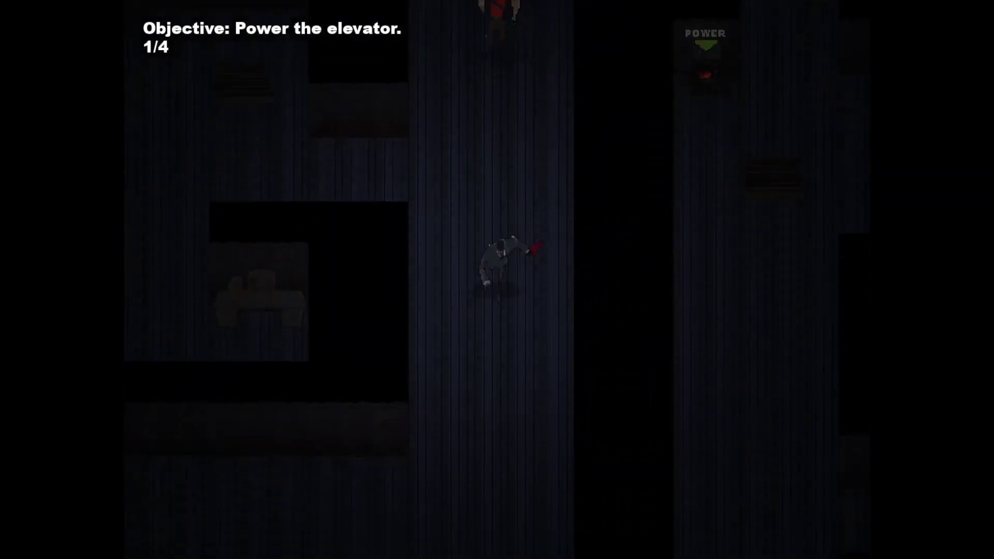
{"action": "key", "text": "s"}
{"action": "key", "text": "s"}
{"action": "key", "text": "a"}
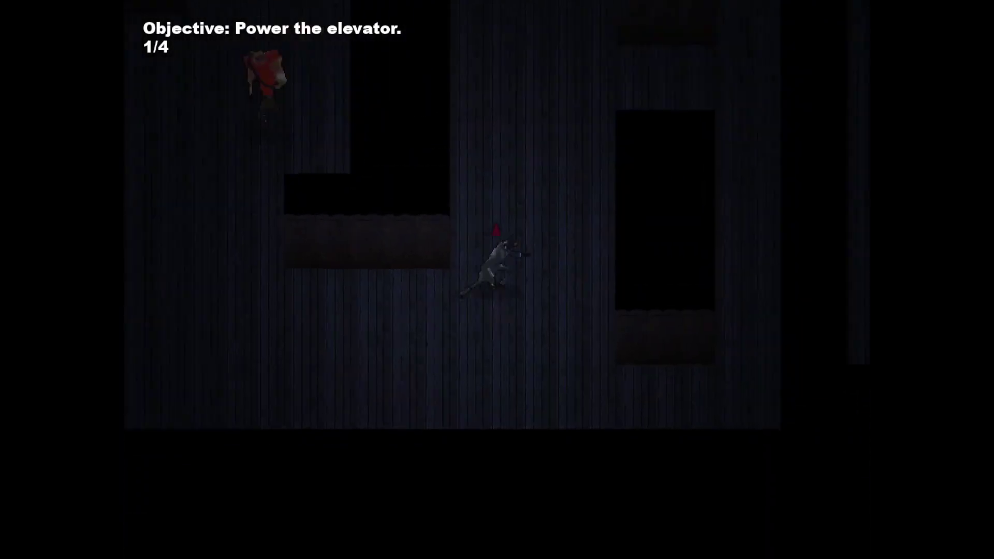
{"action": "key", "text": "w"}
Switch on the second and third generators
{"action": "key", "text": "w"}
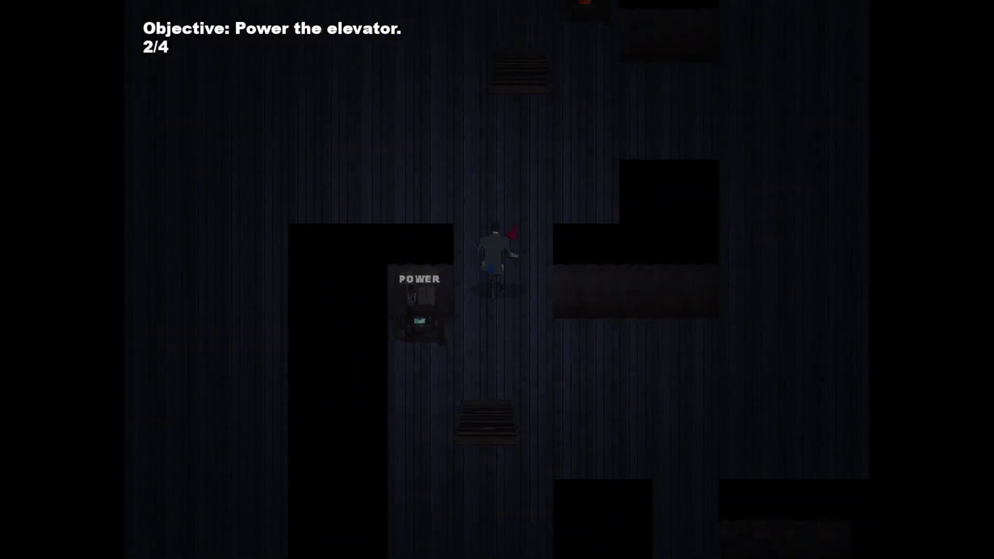
{"action": "key", "text": "s"}
{"action": "key", "text": "d"}
{"action": "key", "text": "w"}
{"action": "key", "text": "a"}
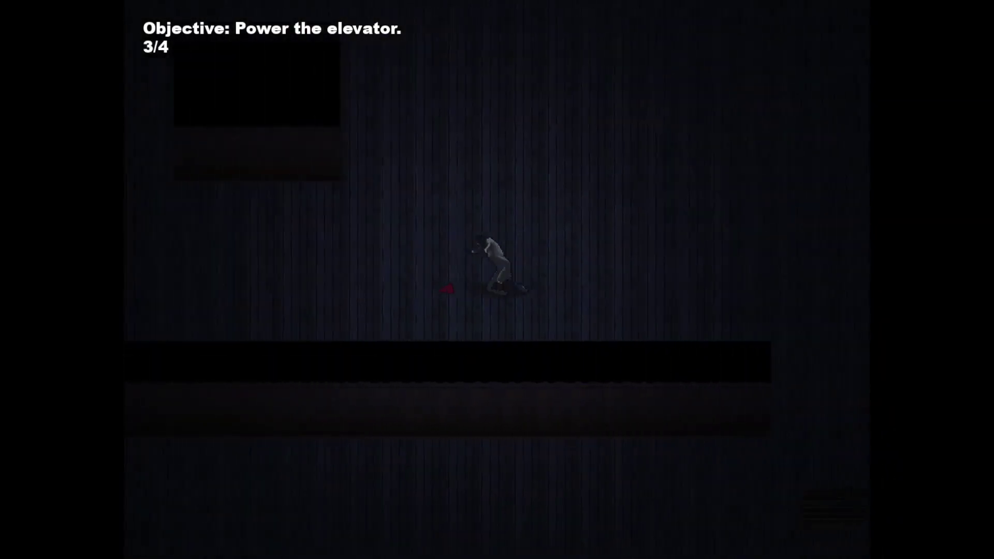
Switch on the fourth generator and step into the elevator to floor 6
{"action": "key", "text": "s"}
{"action": "key", "text": "a"}
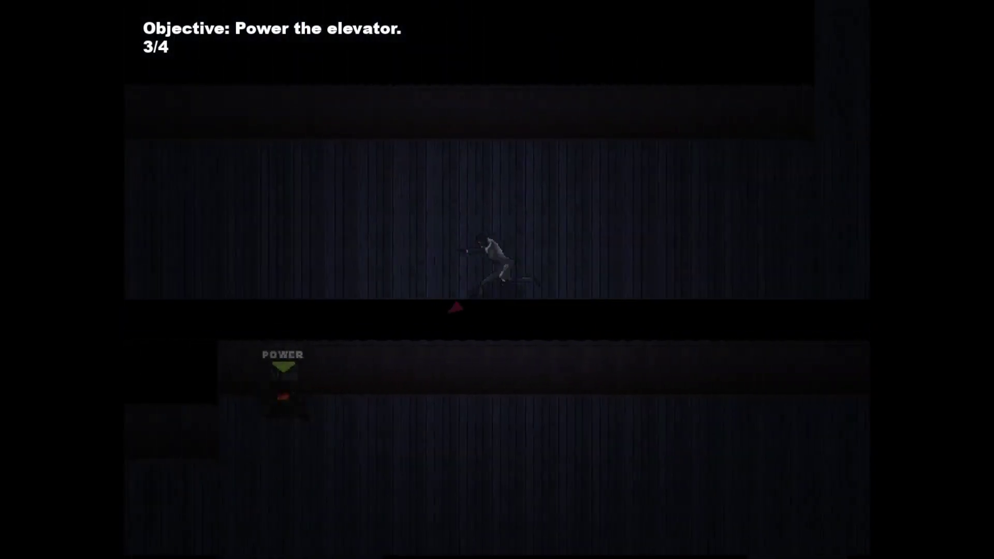
{"action": "key", "text": "d"}
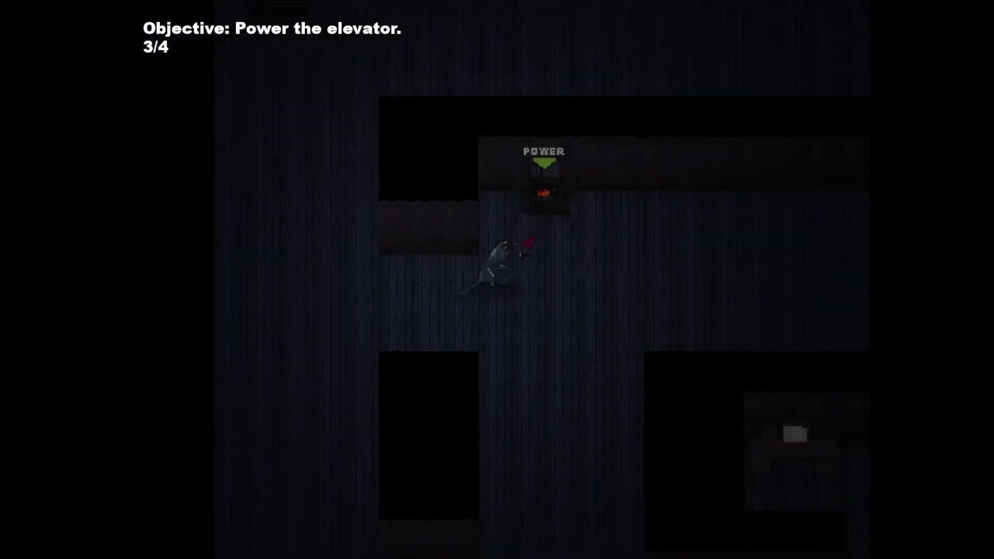
{"action": "key", "text": "s"}
{"action": "key", "text": "s"}
{"action": "key", "text": "s"}
{"action": "key", "text": "s"}
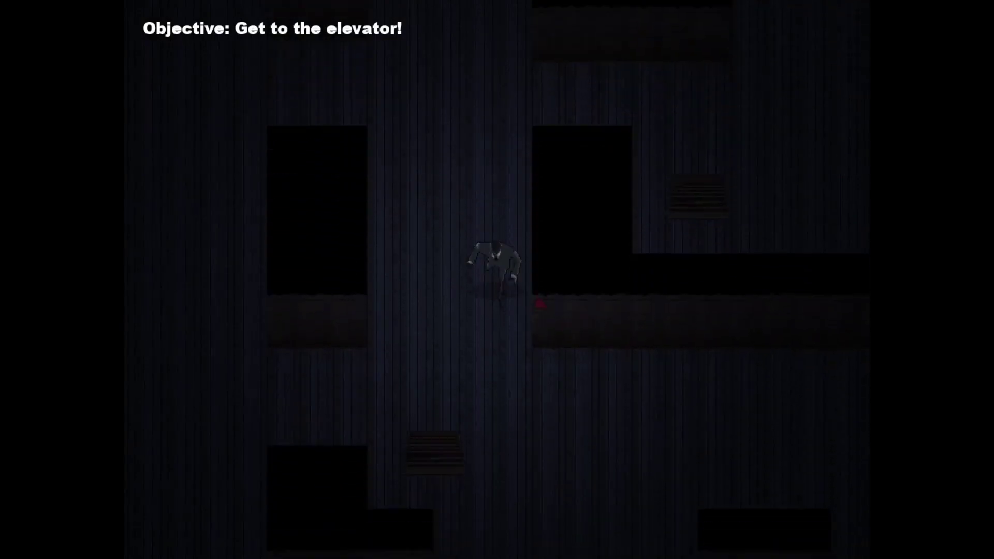
{"action": "key", "text": "d"}
{"action": "key", "text": "s"}
{"action": "key", "text": "d"}
{"action": "key", "text": "d"}
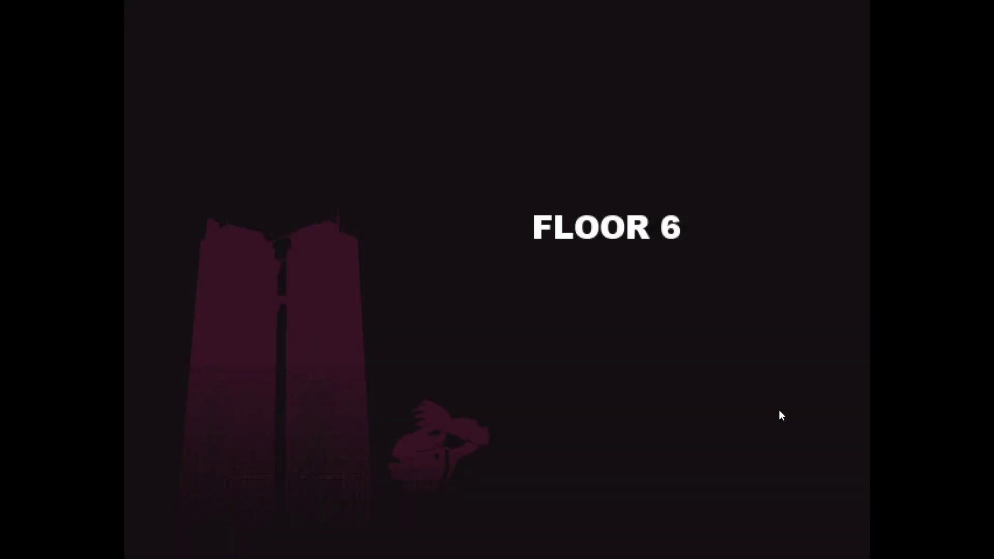
Switch on the first floor-6 power box and head up the corridor
{"action": "key", "text": "s"}
{"action": "key", "text": "d"}
{"action": "key", "text": "d"}
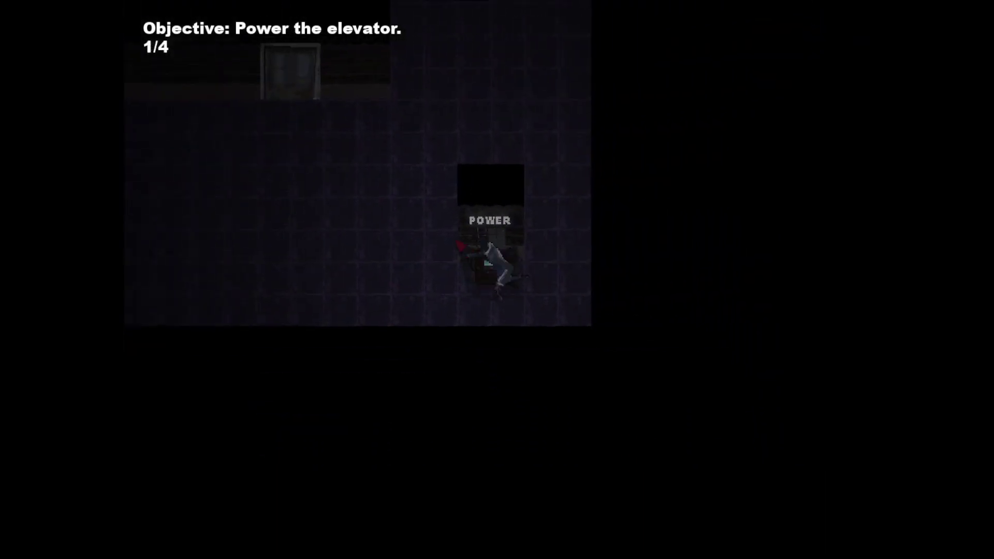
{"action": "key", "text": "a"}
{"action": "key", "text": "w"}
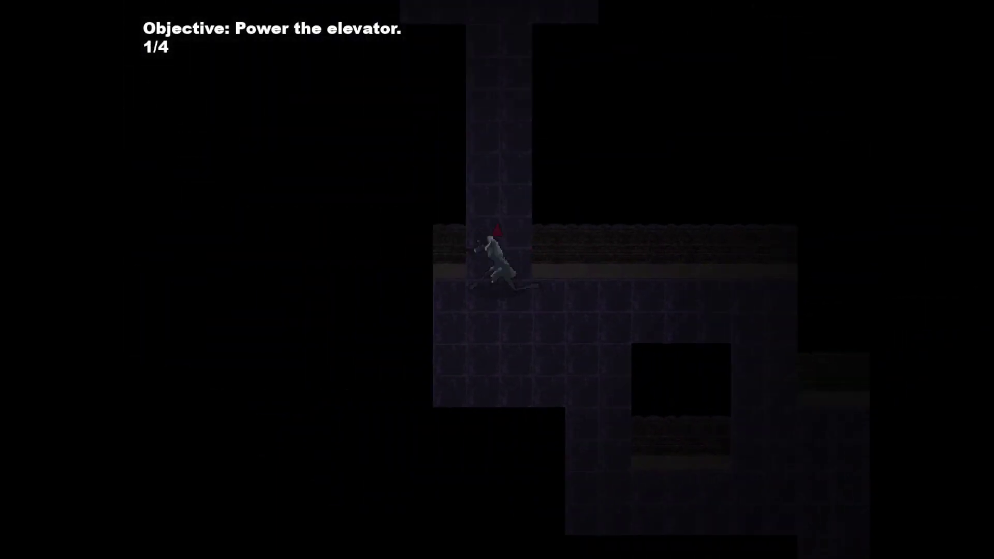
{"action": "key", "text": "w"}
{"action": "key", "text": "w"}
Switch on the second power box
{"action": "key", "text": "d"}
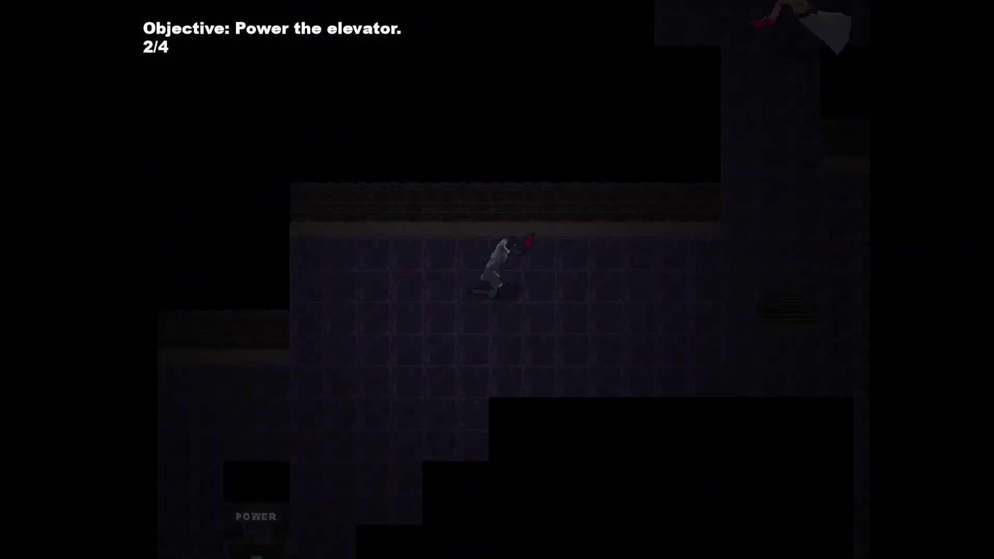
{"action": "key", "text": "a"}
{"action": "key", "text": "s"}
{"action": "key", "text": "s"}
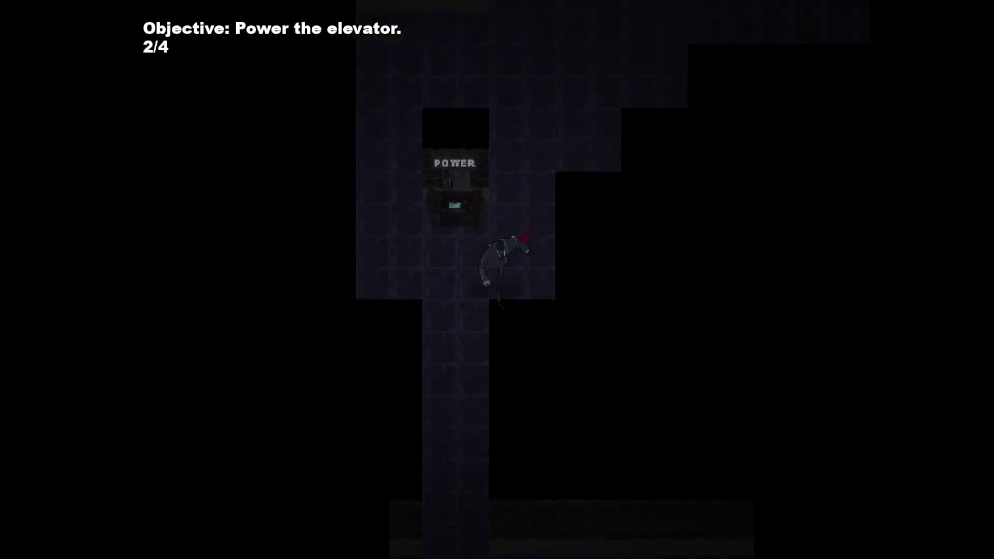
{"action": "key", "text": "s"}
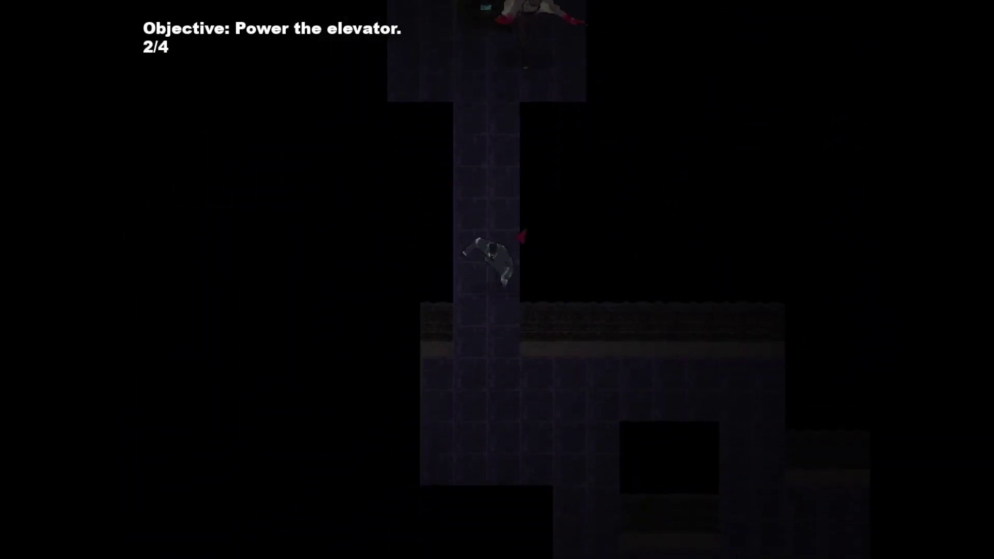
Go up the narrow corridor and switch on the third power panel
{"action": "key", "text": "d"}
{"action": "key", "text": "w"}
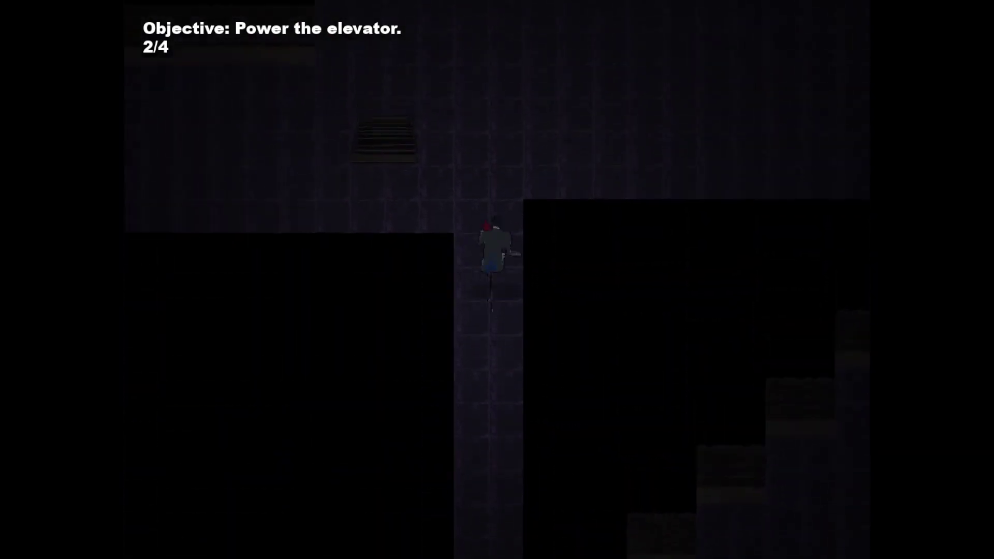
{"action": "key", "text": "w"}
{"action": "key", "text": "e"}
{"action": "key", "text": "s"}
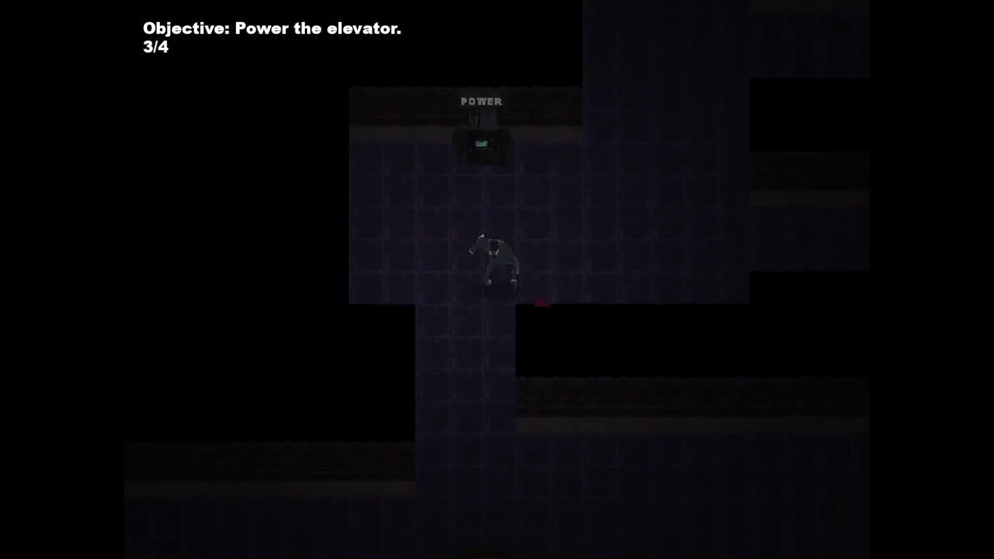
Switch on the fourth generator, then follow the stepped corridor toward the elevator
{"action": "key", "text": "s"}
{"action": "key", "text": "d"}
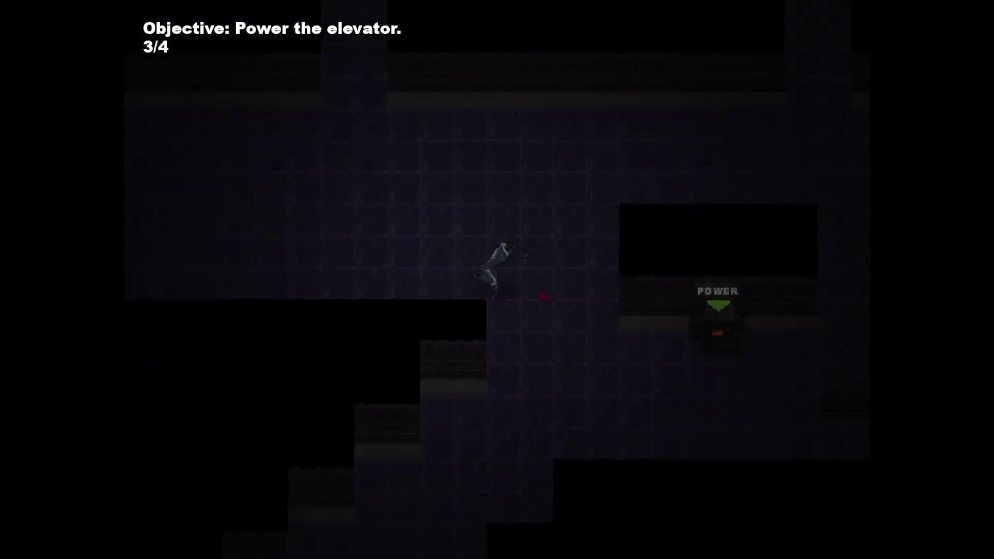
{"action": "key", "text": "d"}
{"action": "key", "text": "s"}
{"action": "key", "text": "e"}
{"action": "key", "text": "a"}
{"action": "key", "text": "s"}
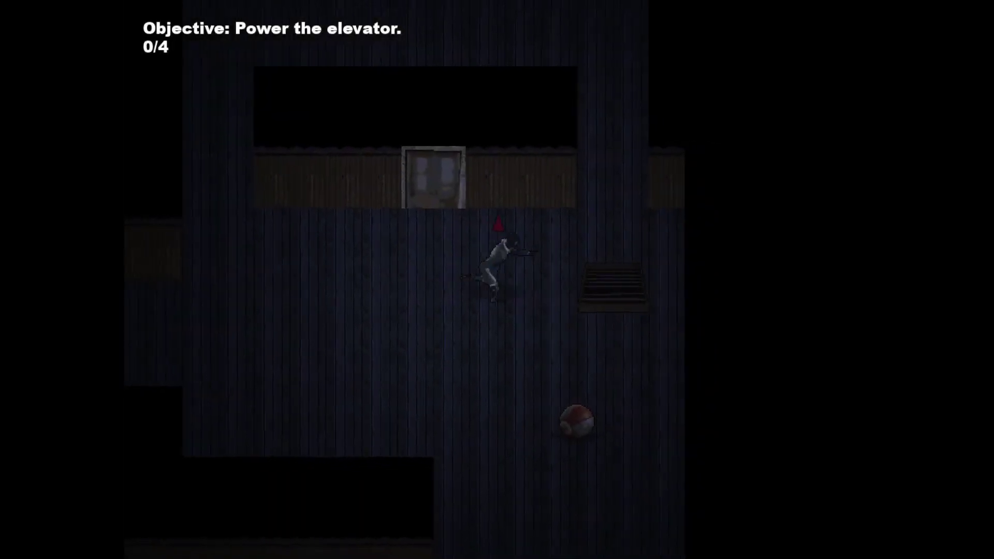
Power the first two generators on floor 7
{"action": "key", "text": "s"}
{"action": "key", "text": "a"}
{"action": "key", "text": "e"}
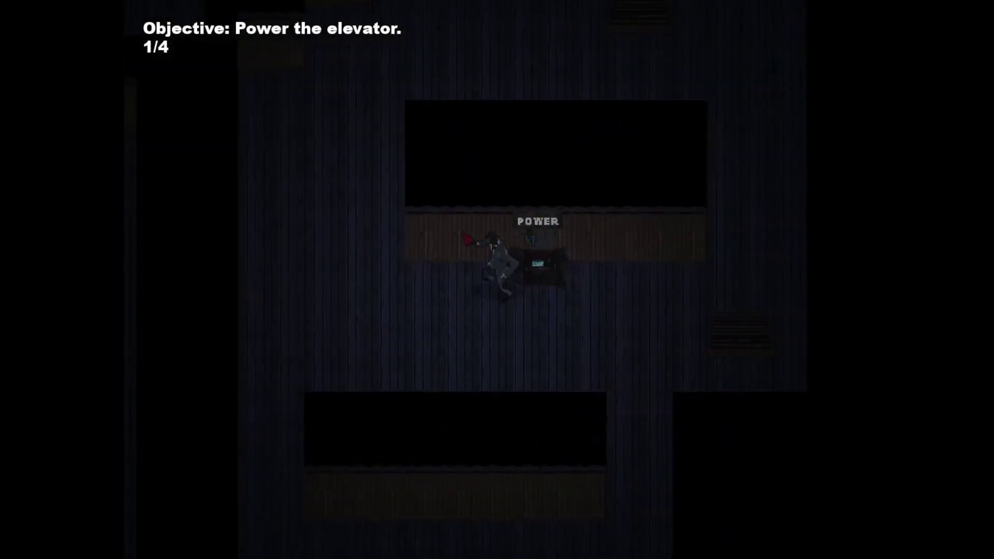
{"action": "key", "text": "a"}
{"action": "key", "text": "w"}
{"action": "key", "text": "w"}
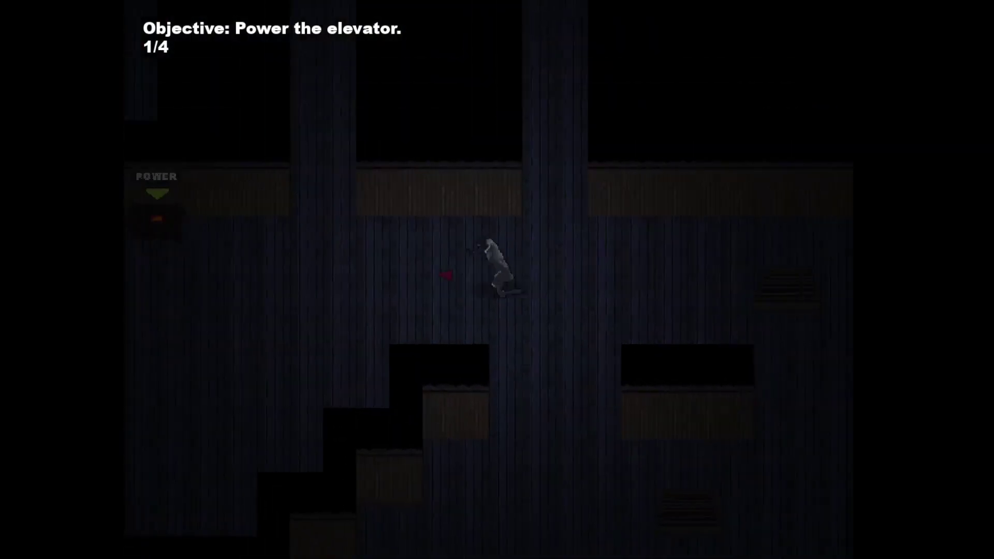
{"action": "key", "text": "a"}
{"action": "key", "text": "e"}
{"action": "key", "text": "w"}
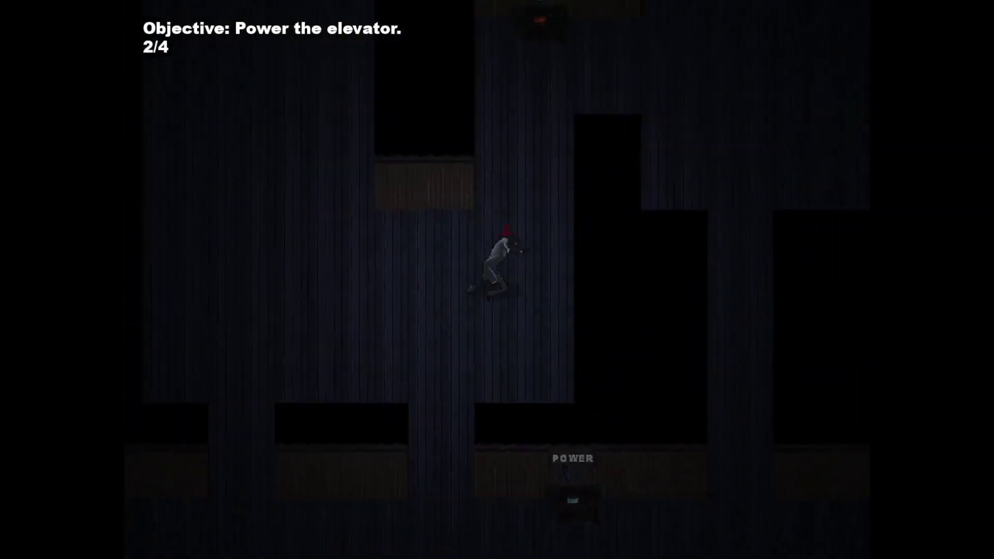
Power the last two generators and take the elevator up to floor 8
{"action": "key", "text": "s"}
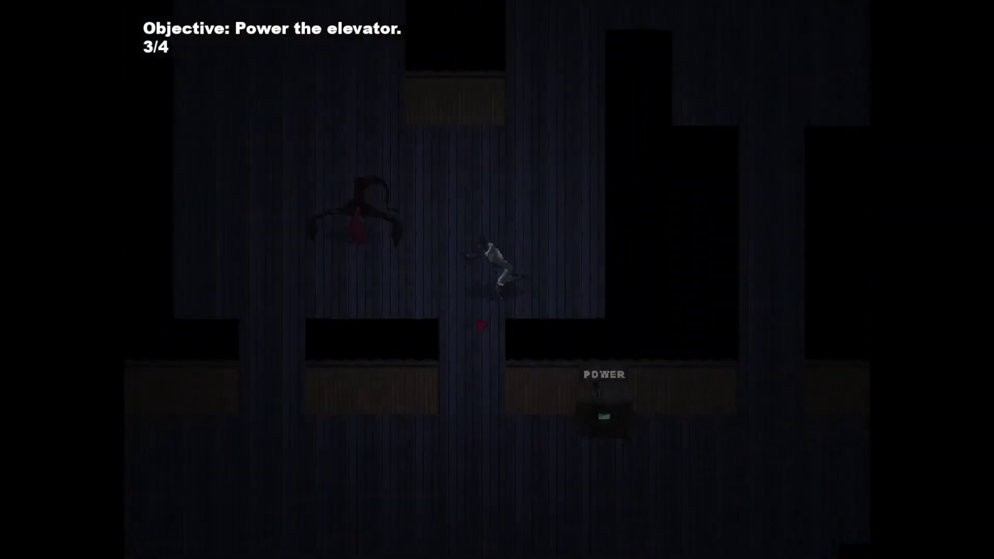
{"action": "key", "text": "a"}
{"action": "key", "text": "s"}
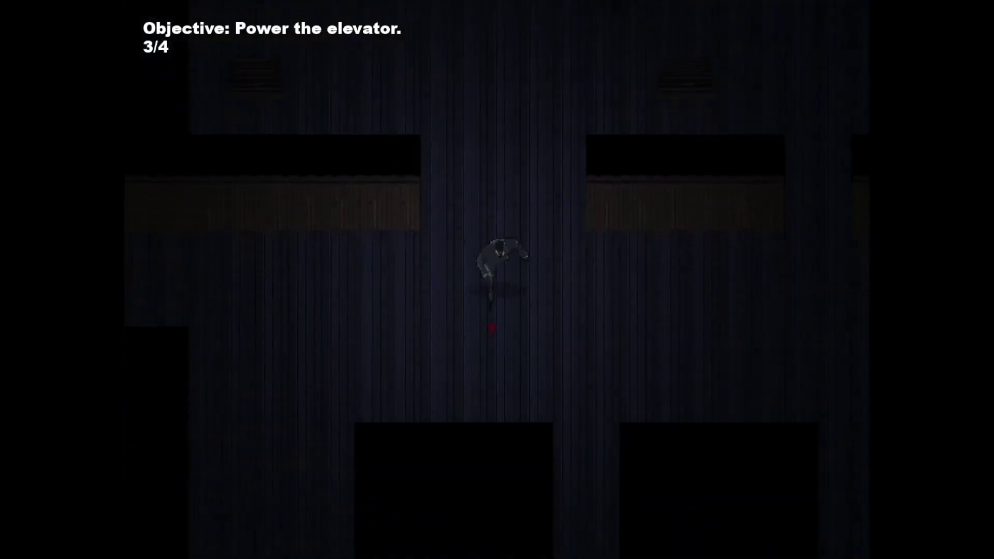
{"action": "key", "text": "a"}
{"action": "key", "text": "e"}
{"action": "key", "text": "s"}
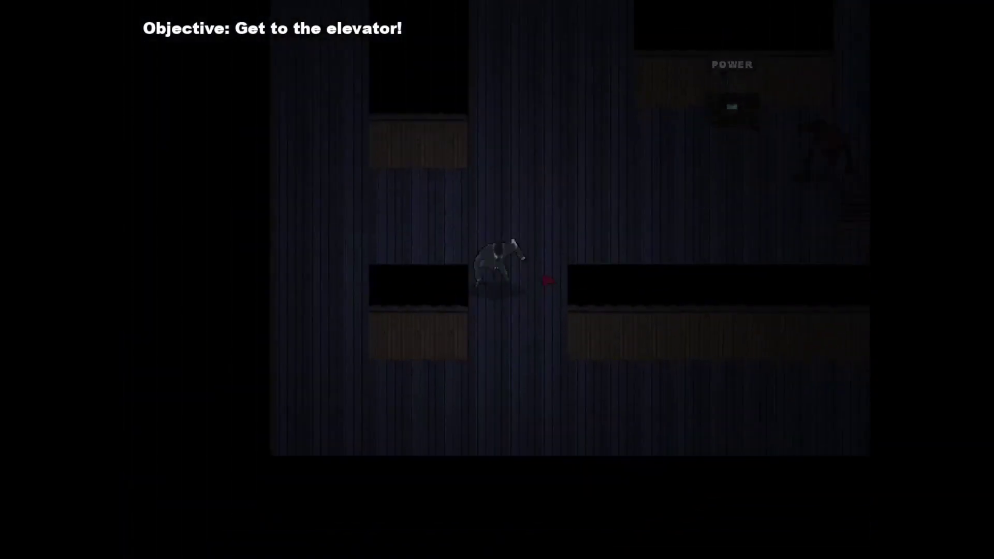
{"action": "key", "text": "d"}
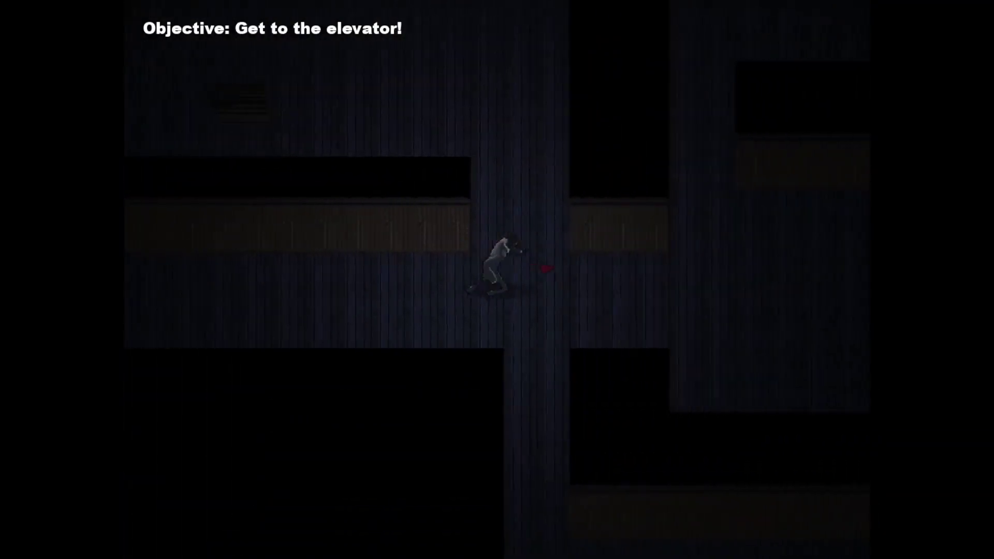
{"action": "key", "text": "w"}
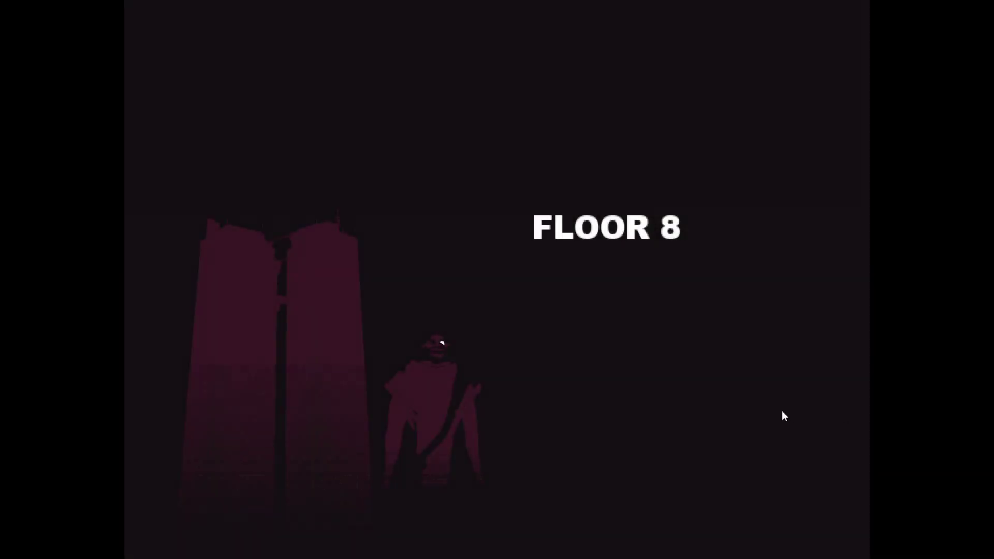
Power the first two generators on floor 8
{"action": "key", "text": "d"}
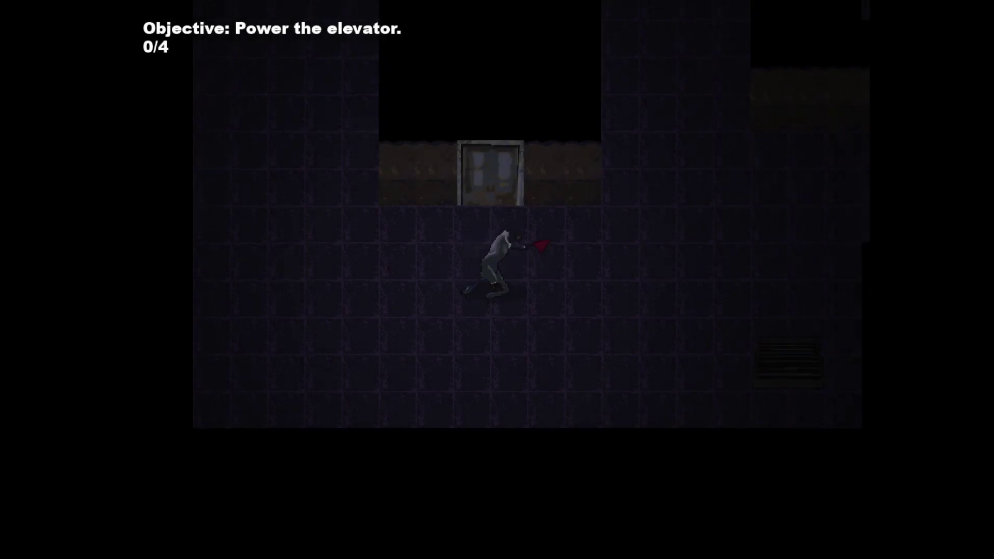
{"action": "key", "text": "w"}
{"action": "key", "text": "w"}
{"action": "key", "text": "d"}
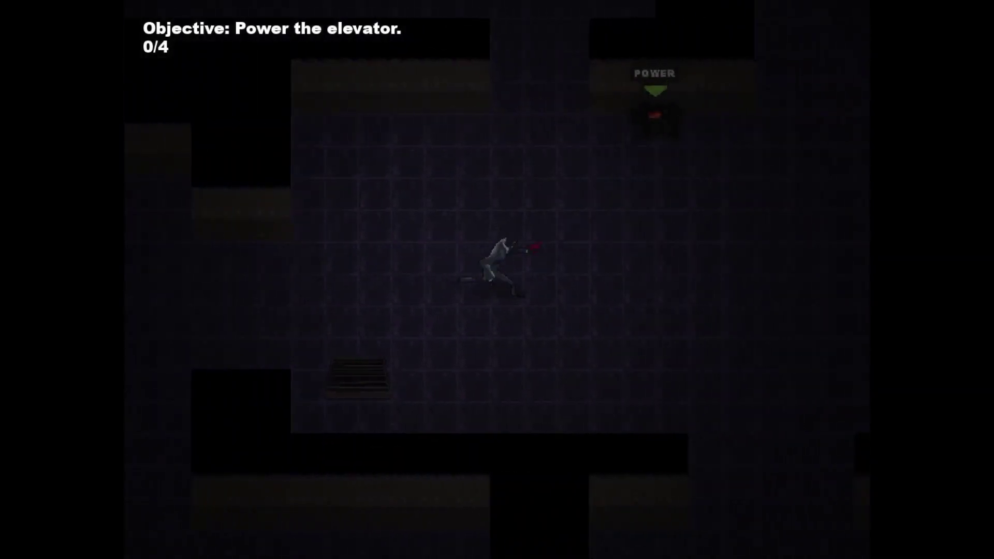
{"action": "key", "text": "d"}
{"action": "key", "text": "w"}
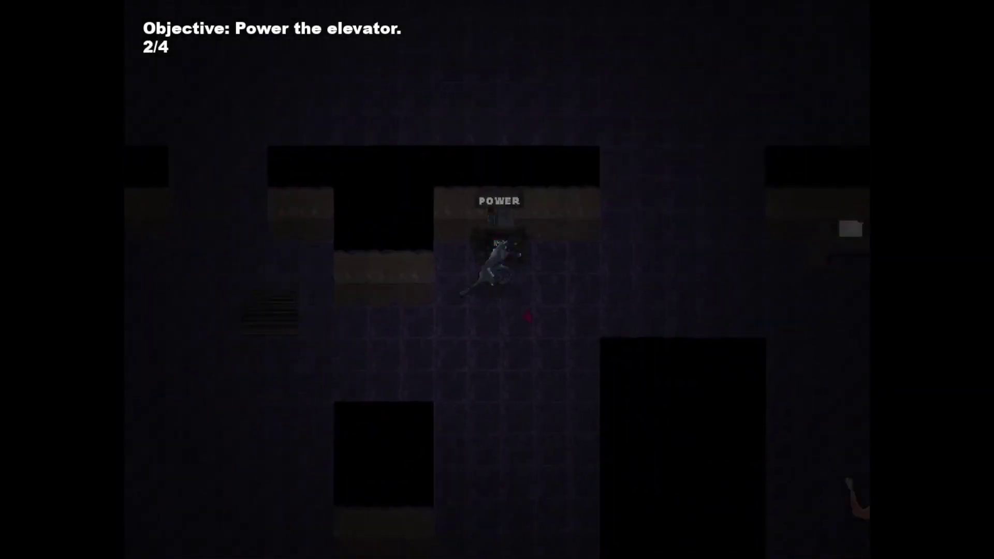
Head south-east and power the third generator
{"action": "key", "text": "s"}
{"action": "key", "text": "a"}
{"action": "key", "text": "d"}
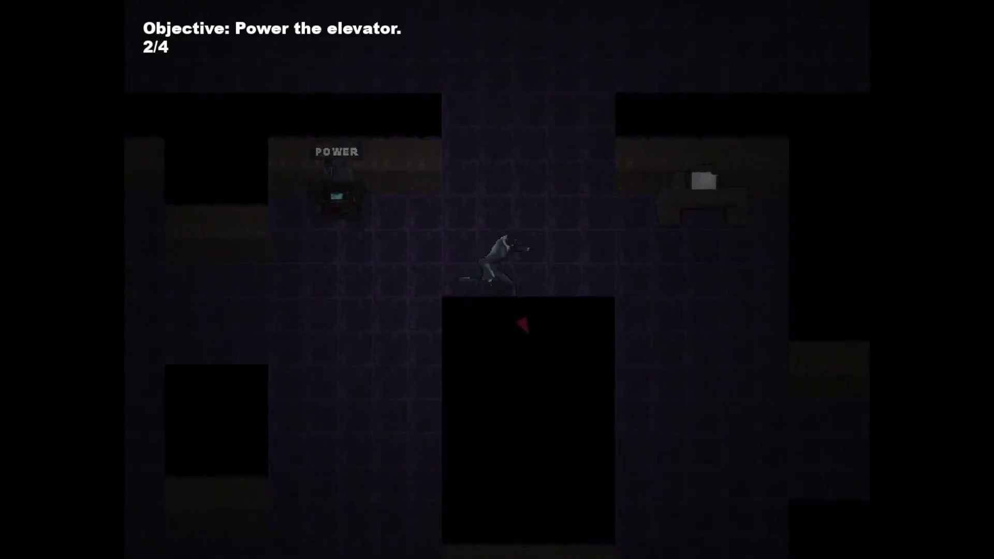
{"action": "key", "text": "d"}
{"action": "key", "text": "s"}
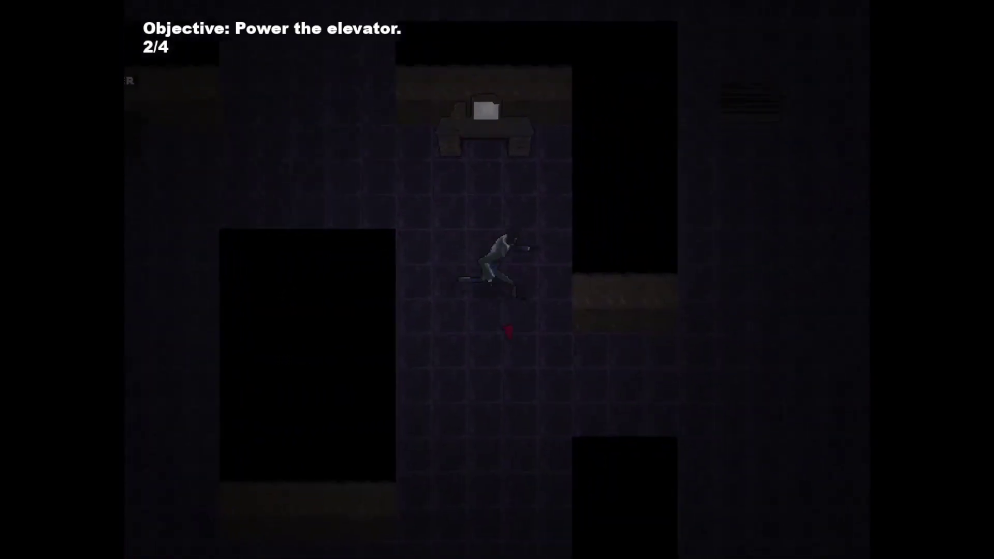
{"action": "key", "text": "s"}
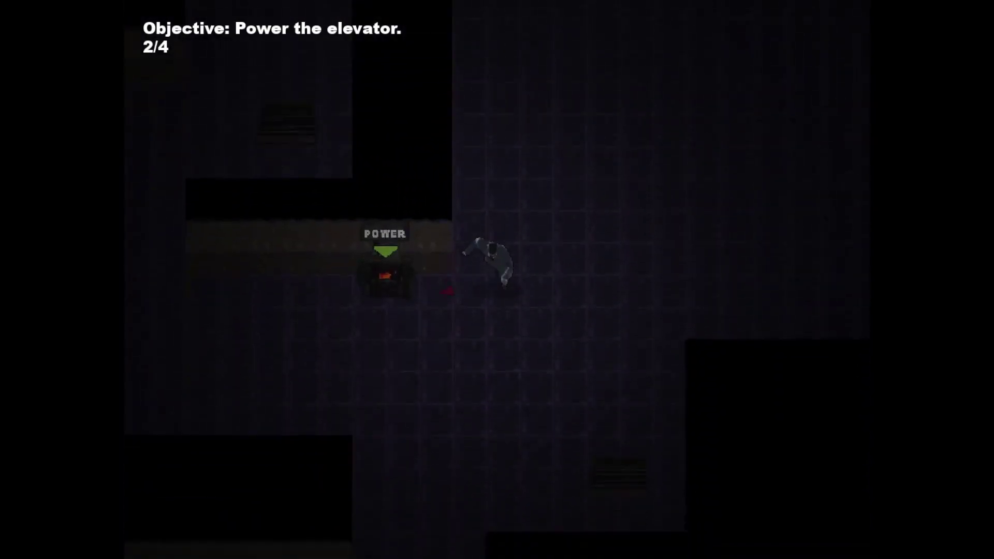
{"action": "key", "text": "a"}
Go west to the fourth generator, then north toward the elevator
{"action": "key", "text": "s"}
{"action": "key", "text": "a"}
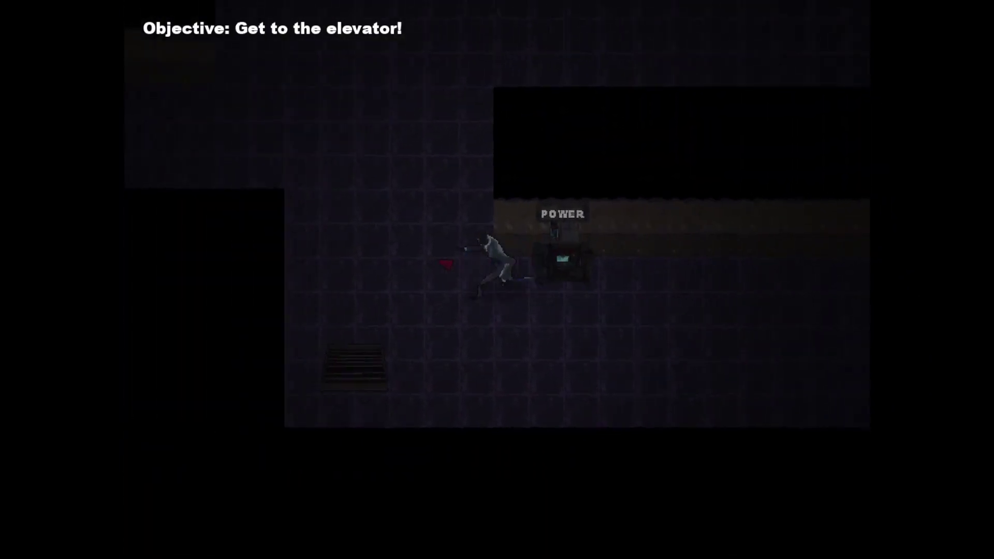
{"action": "key", "text": "w"}
{"action": "key", "text": "a"}
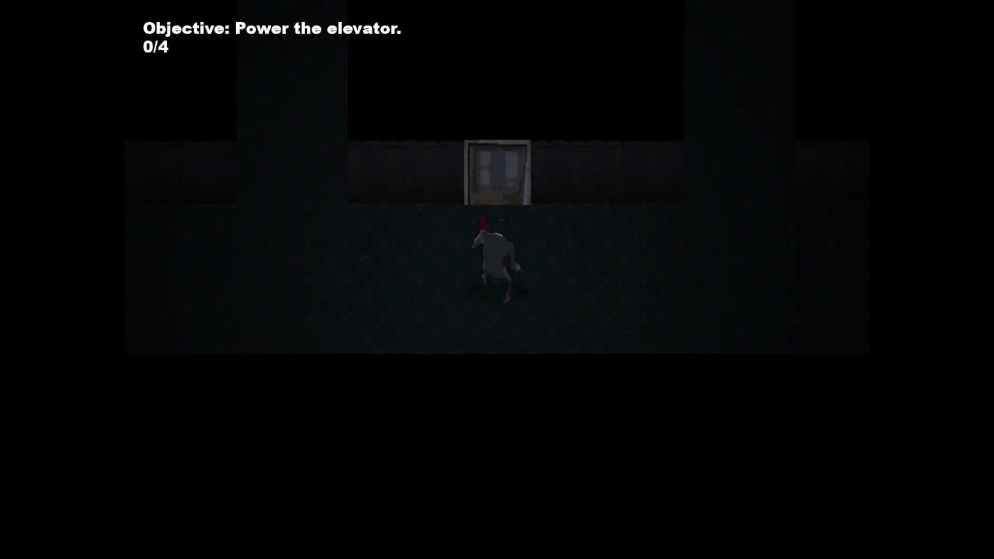
Go past the elevator and power floor 9's first generator
{"action": "key", "text": "a"}
{"action": "key", "text": "w"}
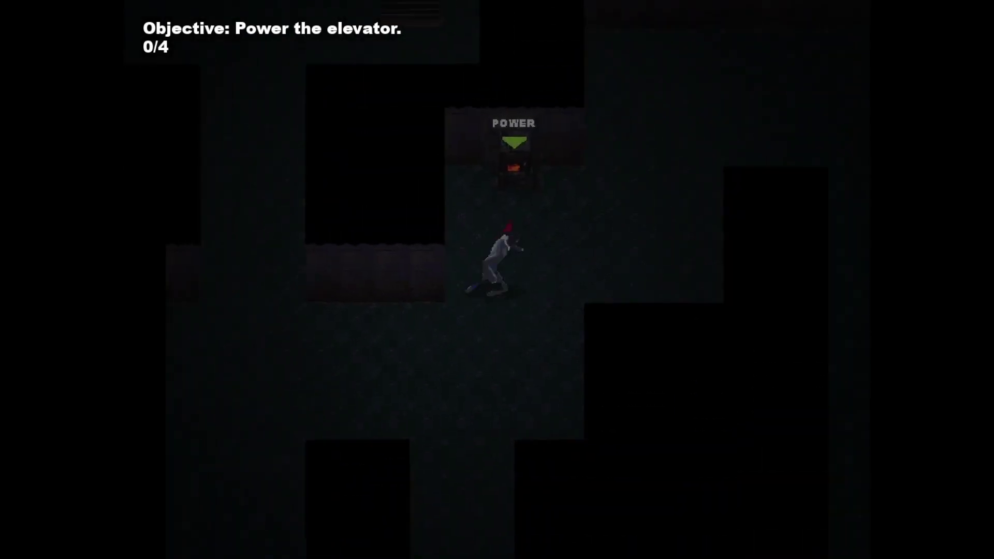
{"action": "key", "text": "e"}
{"action": "key", "text": "s"}
{"action": "key", "text": "a"}
{"action": "key", "text": "w"}
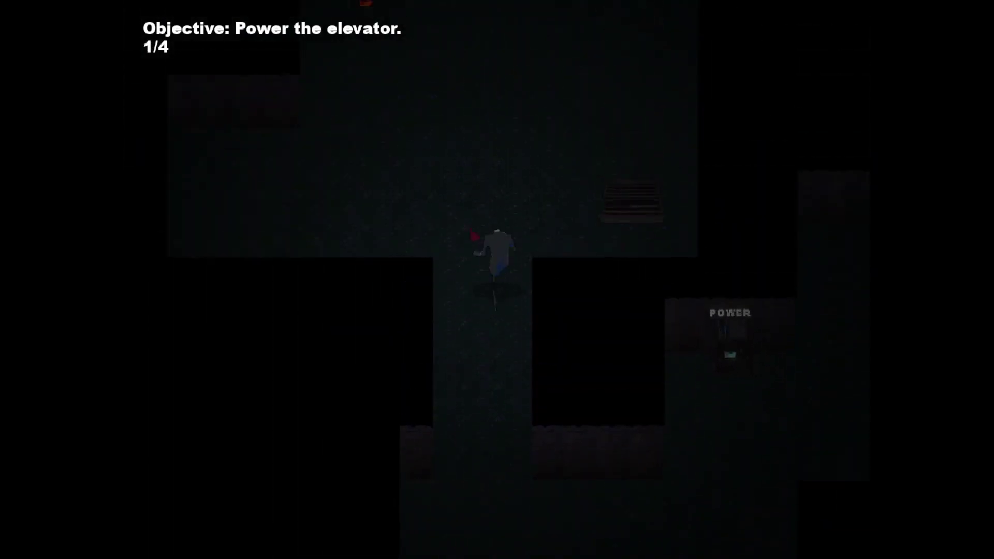
Power the other generators, take the elevator, and dismiss the Dead Ringer screen
{"action": "key", "text": "w"}
{"action": "key", "text": "e"}
{"action": "key", "text": "s"}
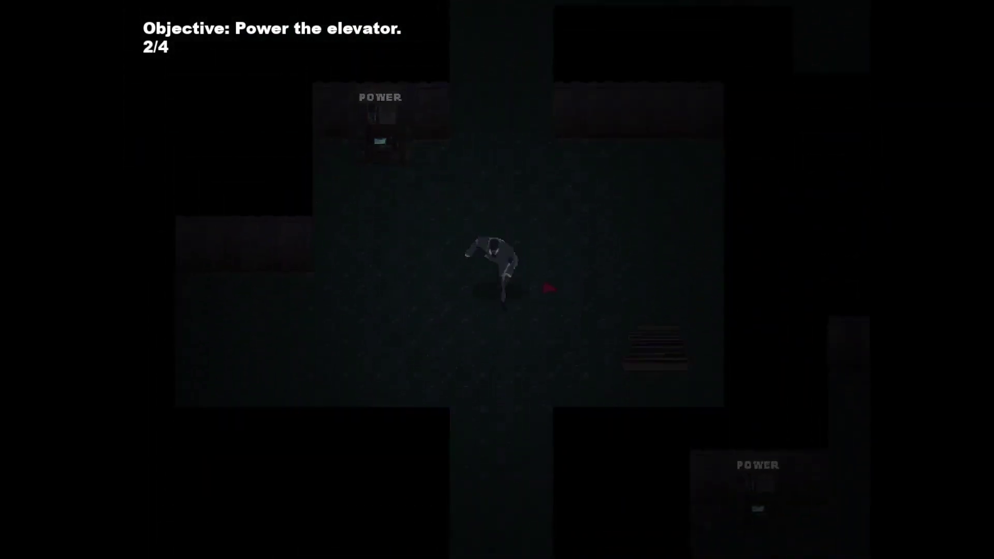
{"action": "key", "text": "d"}
{"action": "key", "text": "w"}
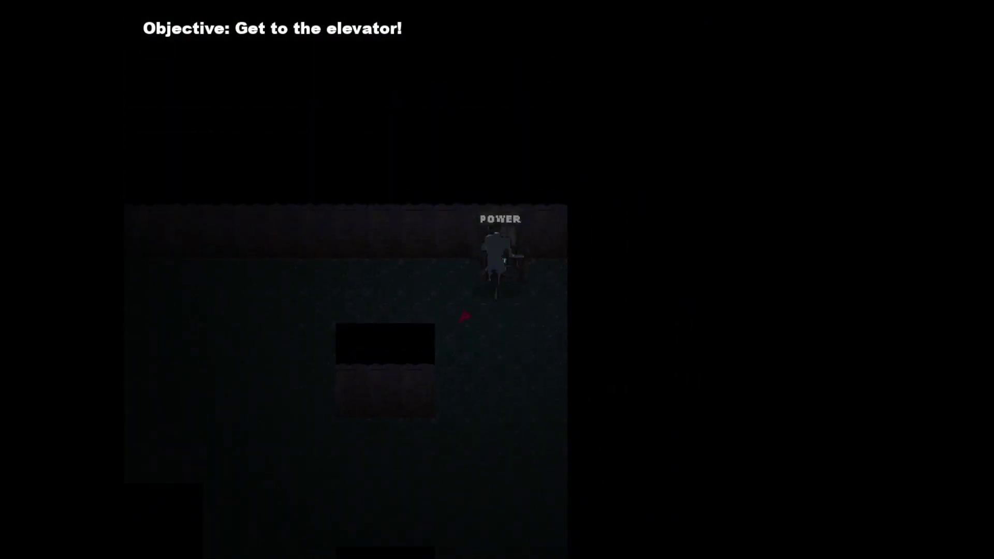
{"action": "key", "text": "s"}
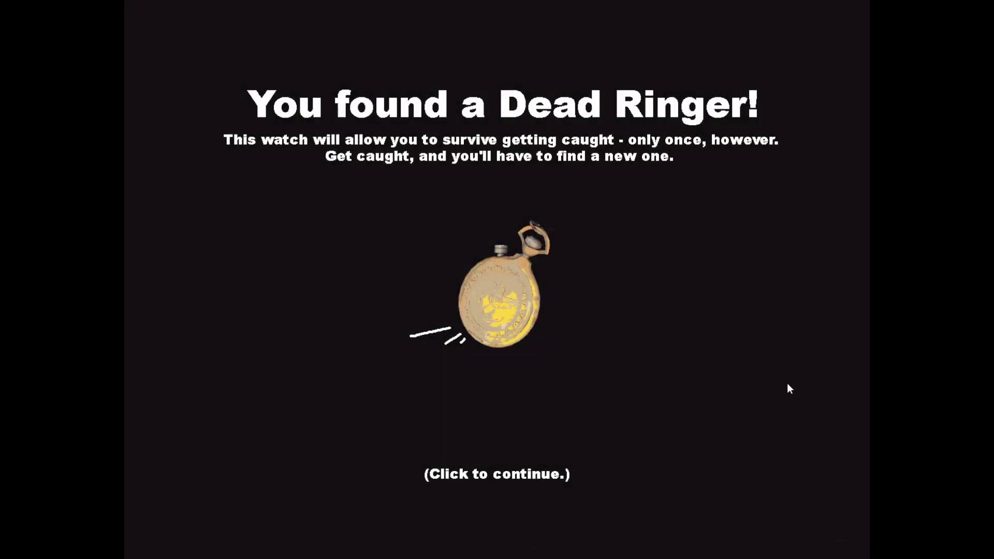
{"action": "left_click", "coordinate": [787, 385]}
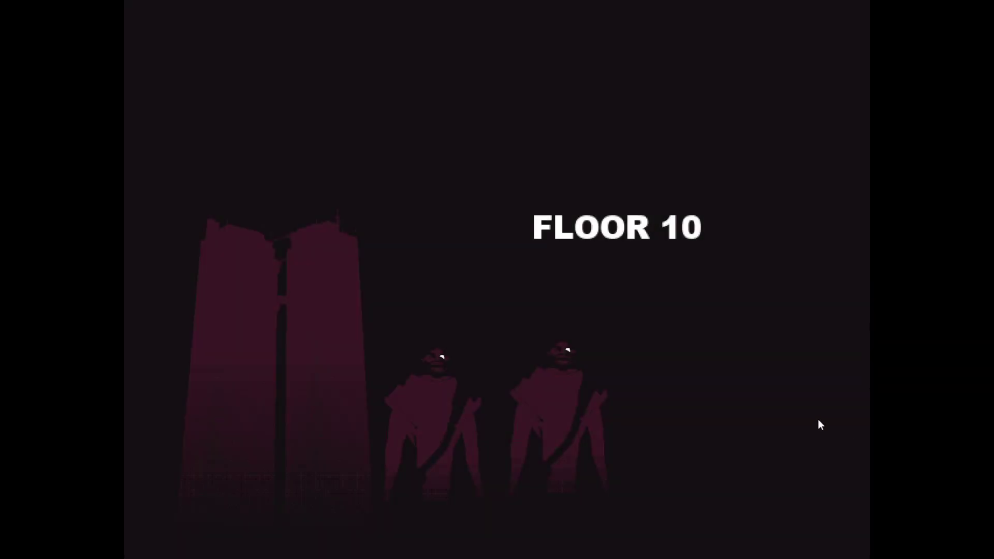
Power the first generator on Floor 10
{"action": "key", "text": "d"}
{"action": "key", "text": "s"}
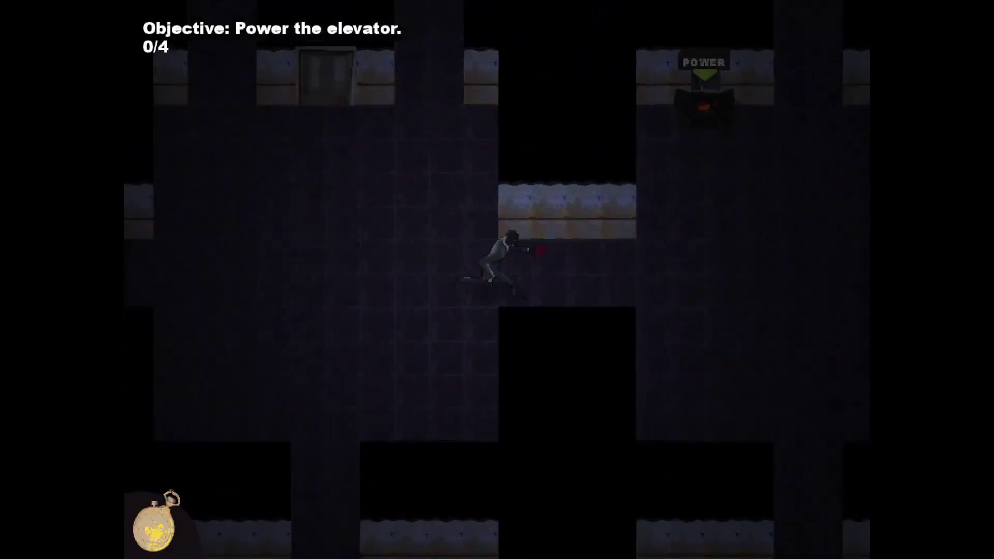
{"action": "key", "text": "d"}
{"action": "key", "text": "w"}
{"action": "key", "text": "s"}
{"action": "key", "text": "a"}
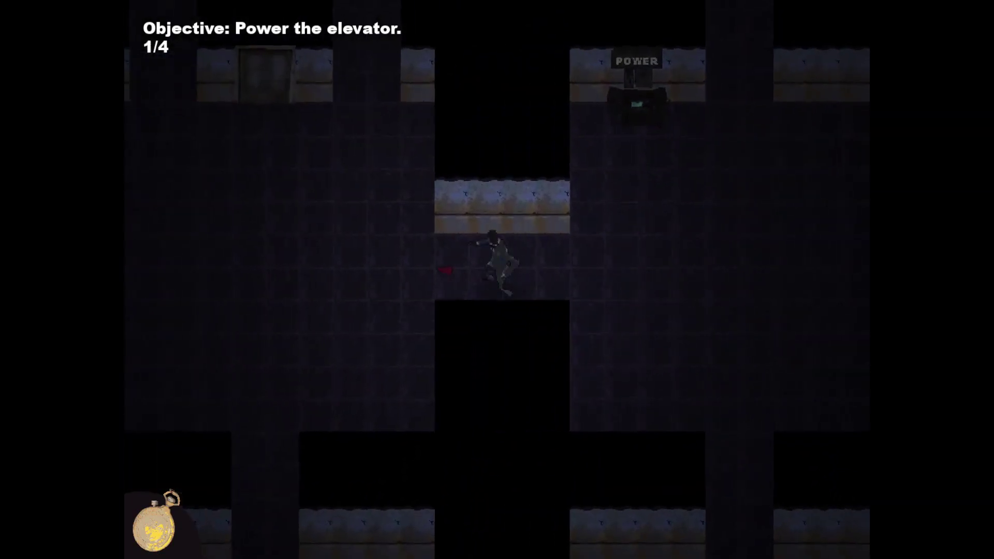
Power the second and third generators, going around the wall blocks
{"action": "key", "text": "d"}
{"action": "key", "text": "w"}
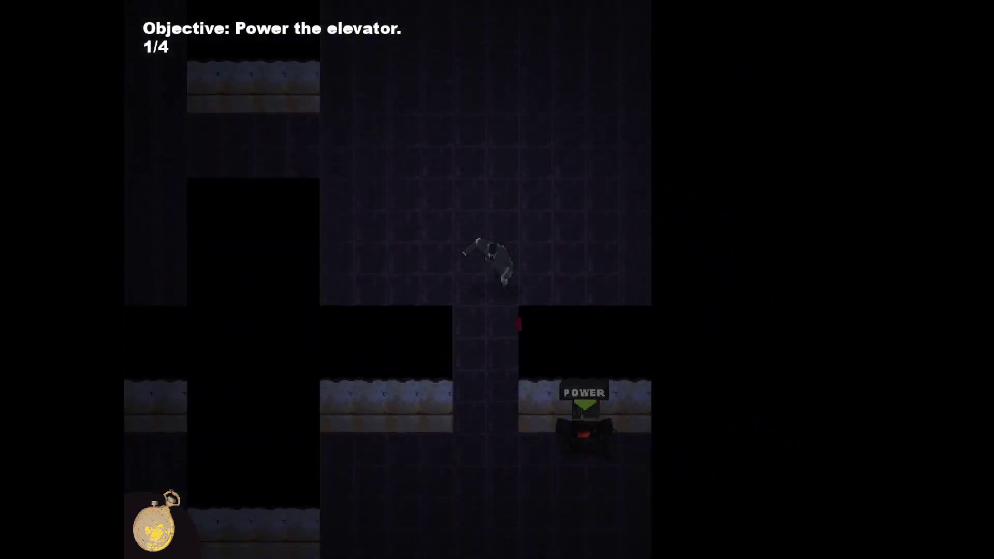
{"action": "key", "text": "s"}
{"action": "key", "text": "a"}
{"action": "key", "text": "a"}
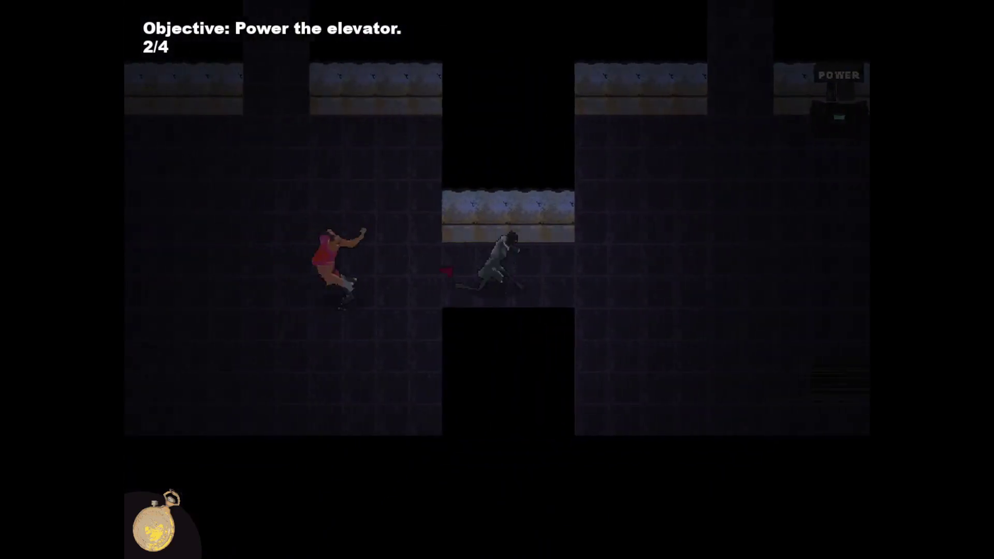
{"action": "key", "text": "d"}
{"action": "key", "text": "w"}
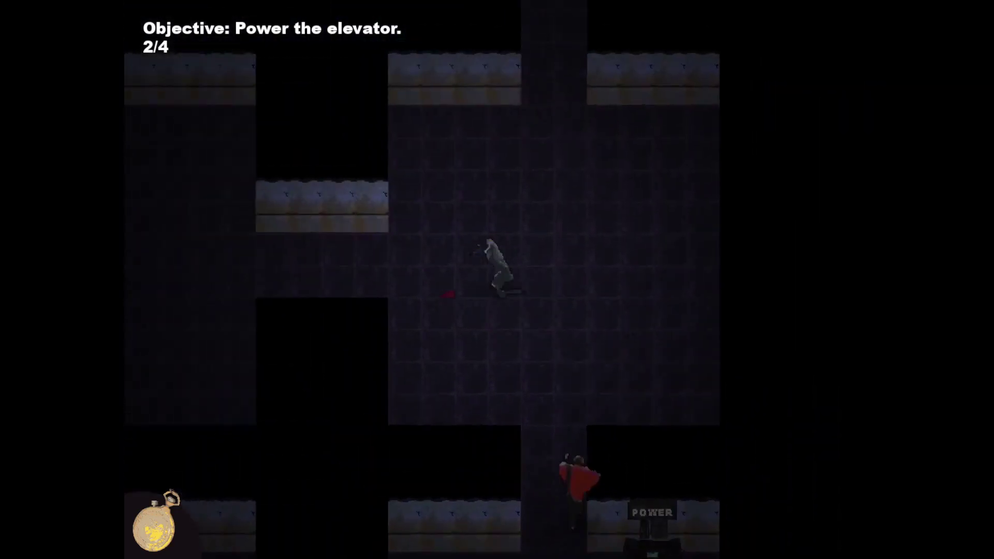
{"action": "key", "text": "a"}
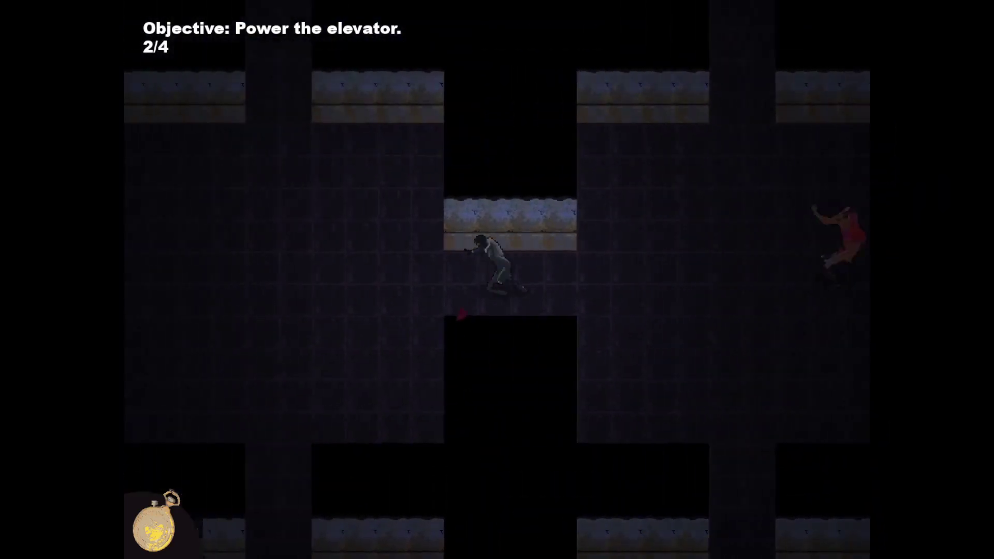
{"action": "key", "text": "s"}
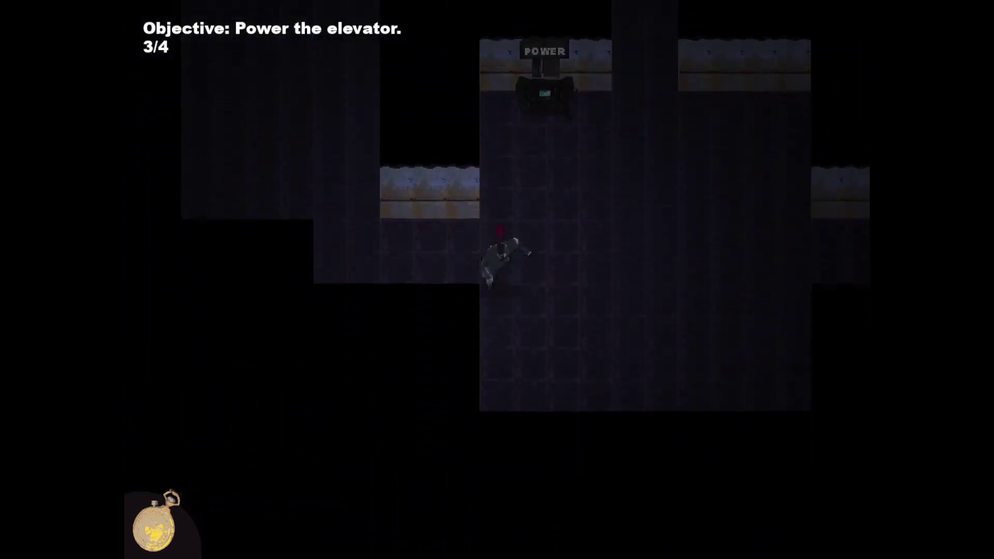
Power the fourth generator up the corridor and enter the elevator
{"action": "key", "text": "a"}
{"action": "key", "text": "w"}
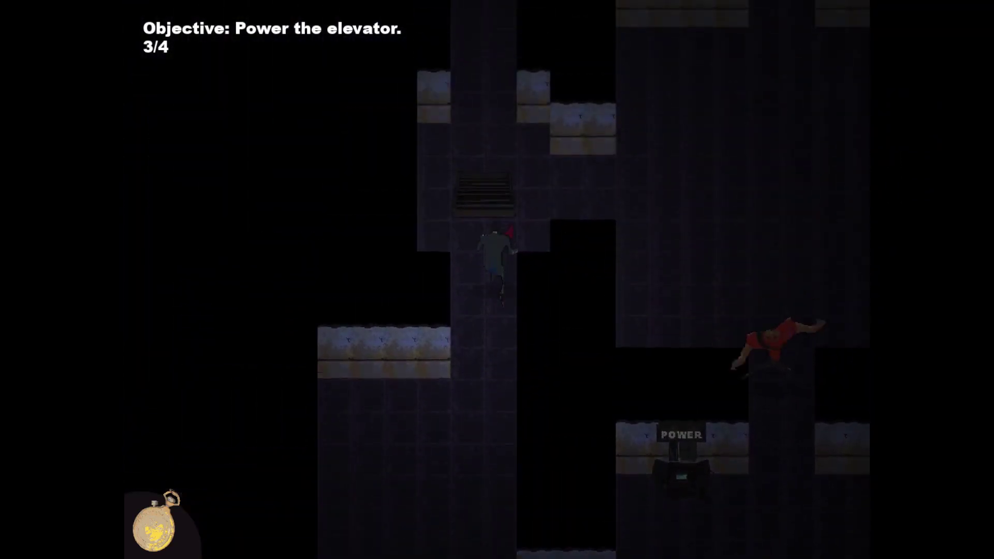
{"action": "key", "text": "w"}
{"action": "key", "text": "d"}
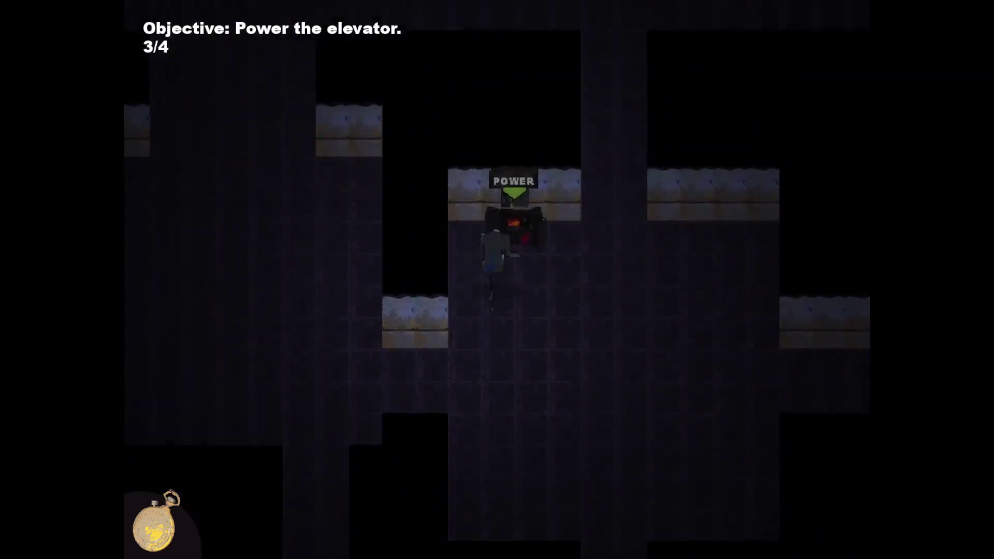
{"action": "key", "text": "d"}
{"action": "key", "text": "s"}
{"action": "key", "text": "w"}
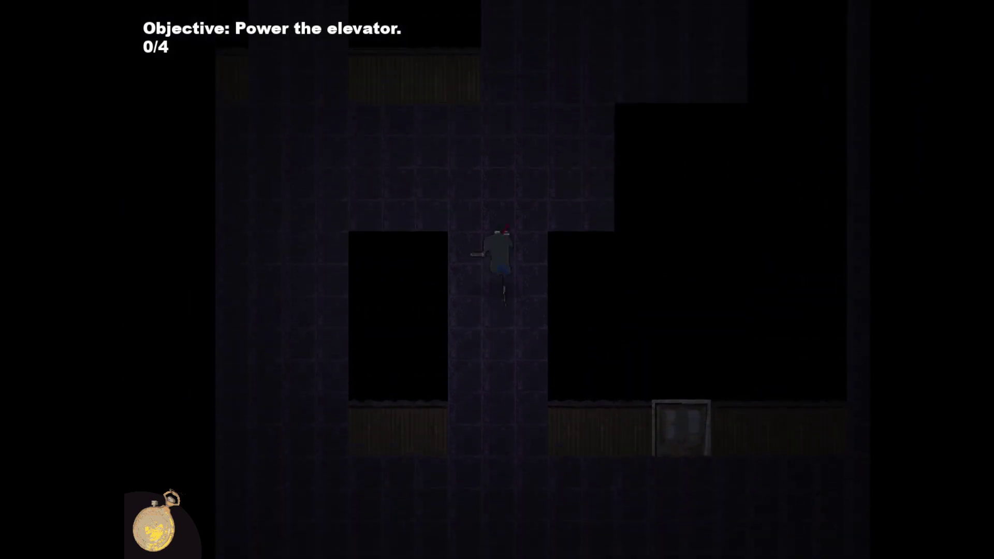
{"action": "key", "text": "w"}
Power the first two generators on Floor 11
{"action": "key", "text": "w"}
{"action": "key", "text": "e"}
{"action": "key", "text": "s"}
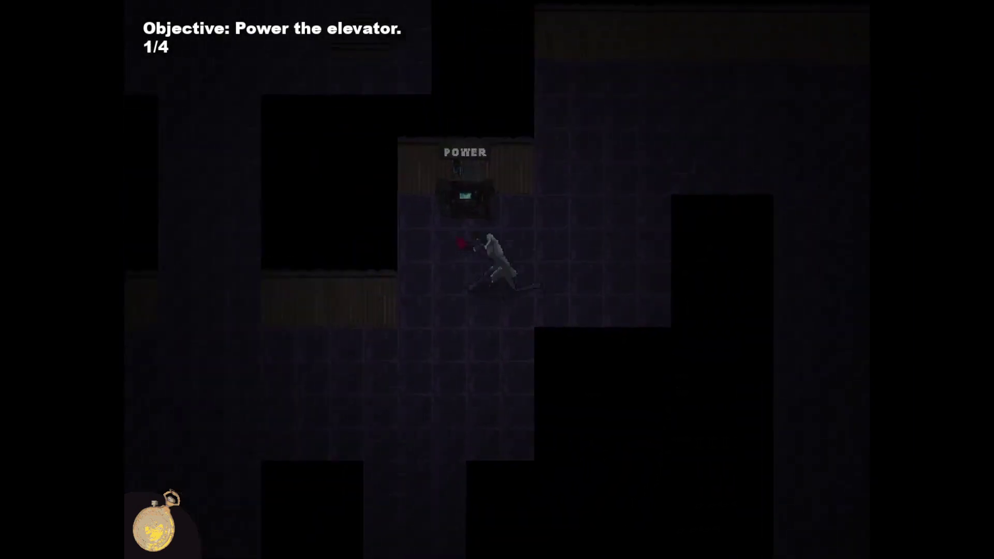
{"action": "key", "text": "a"}
{"action": "key", "text": "w"}
{"action": "key", "text": "w"}
{"action": "key", "text": "w"}
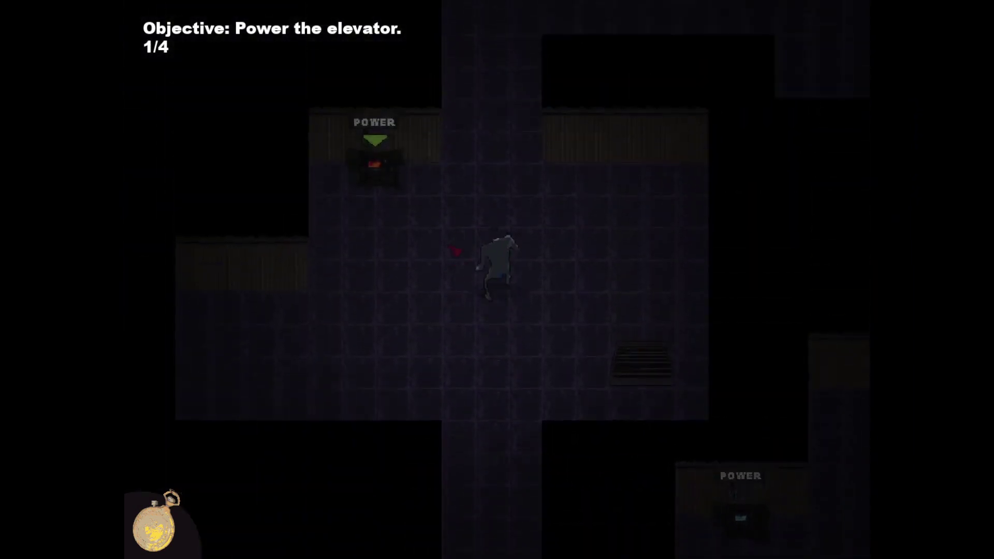
{"action": "key", "text": "w"}
{"action": "key", "text": "e"}
Move east to the third generator and power it
{"action": "key", "text": "d"}
{"action": "key", "text": "s"}
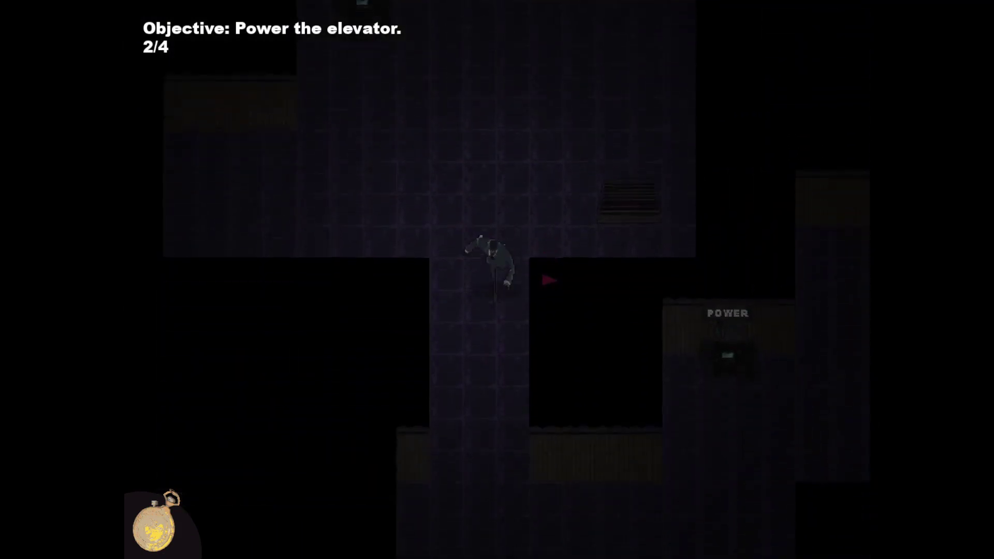
{"action": "key", "text": "d"}
{"action": "key", "text": "w"}
{"action": "key", "text": "d"}
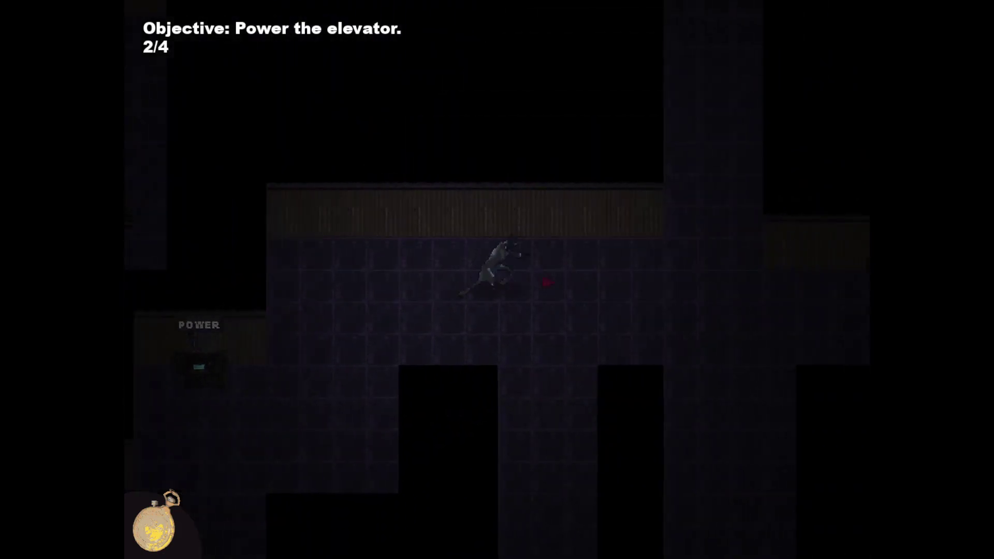
{"action": "key", "text": "d"}
{"action": "key", "text": "e"}
Power the final generator, then escape the enemies down the corridor to the elevator
{"action": "key", "text": "d"}
{"action": "key", "text": "w"}
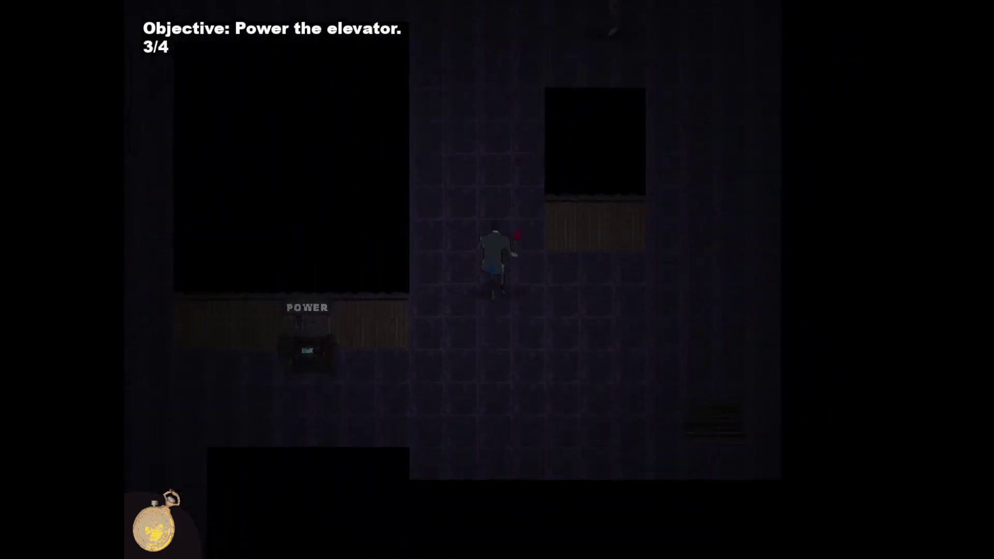
{"action": "key", "text": "w"}
{"action": "key", "text": "d"}
{"action": "key", "text": "s"}
{"action": "key", "text": "w"}
{"action": "key", "text": "d"}
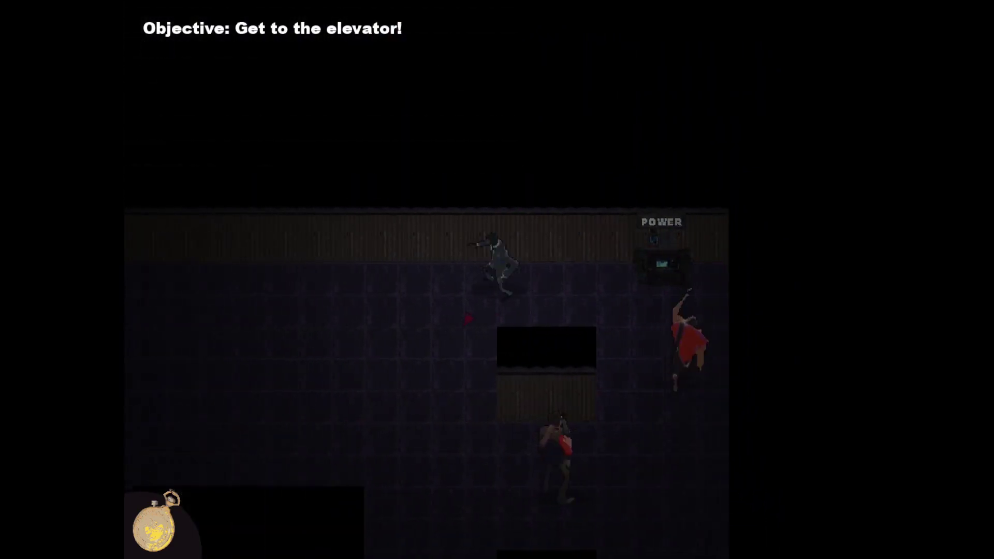
{"action": "key", "text": "s"}
{"action": "key", "text": "a"}
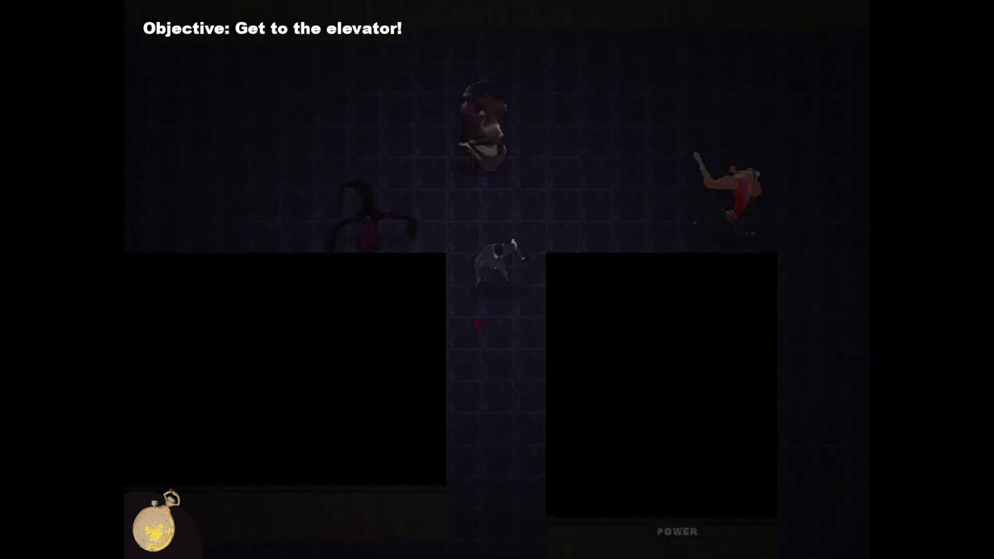
{"action": "key", "text": "s"}
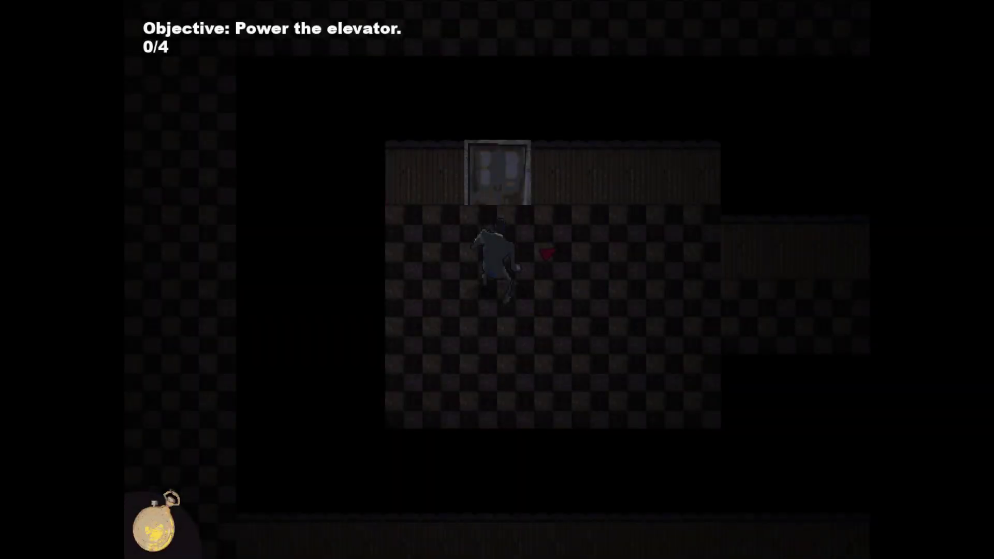
Cross the checkered floor up and right to a generator
{"action": "key", "text": "w"}
{"action": "key", "text": "d"}
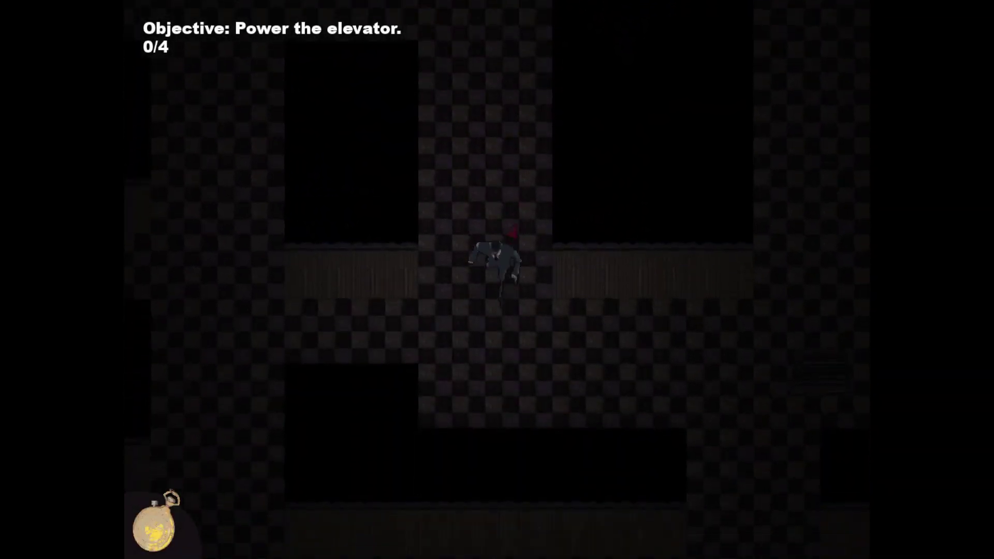
{"action": "key", "text": "d"}
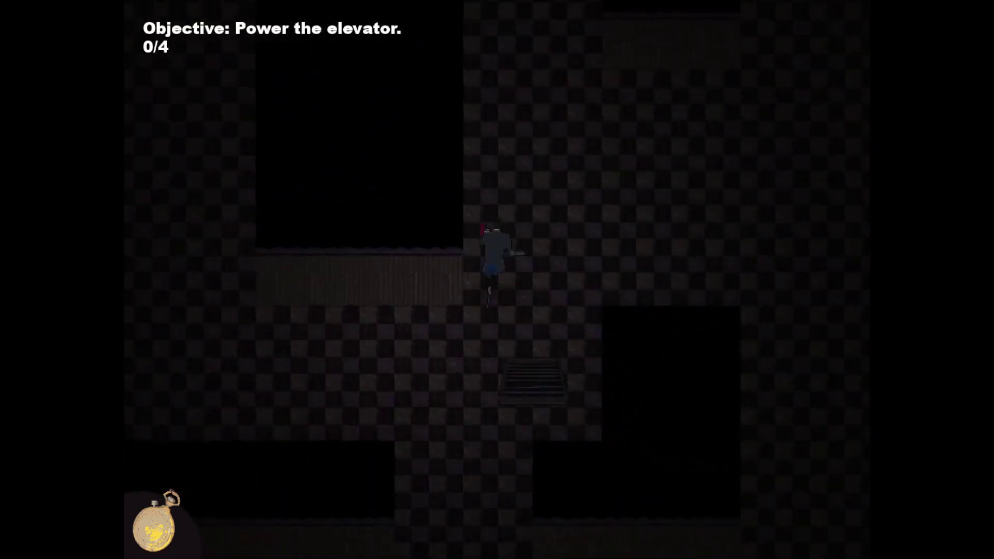
{"action": "key", "text": "w"}
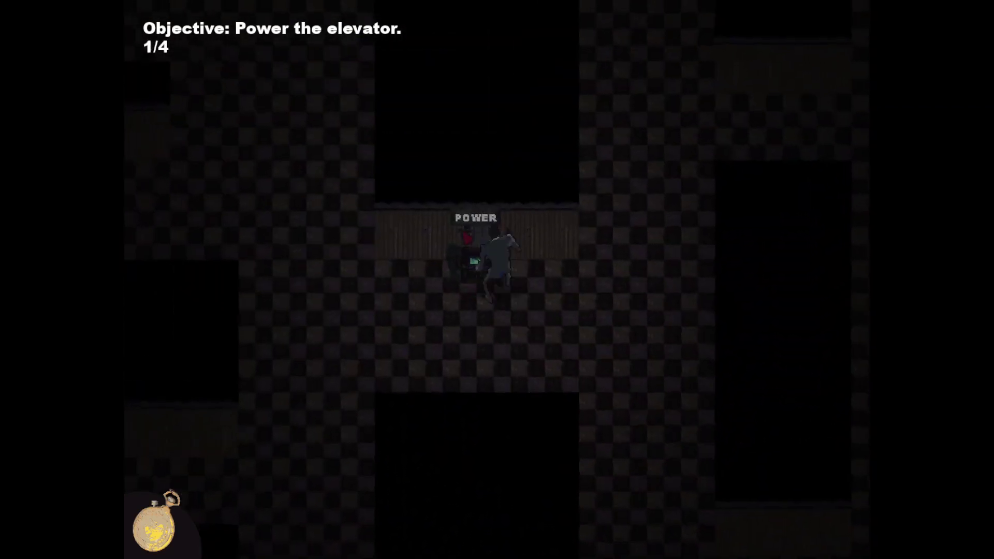
{"action": "key", "text": "d"}
{"action": "key", "text": "a"}
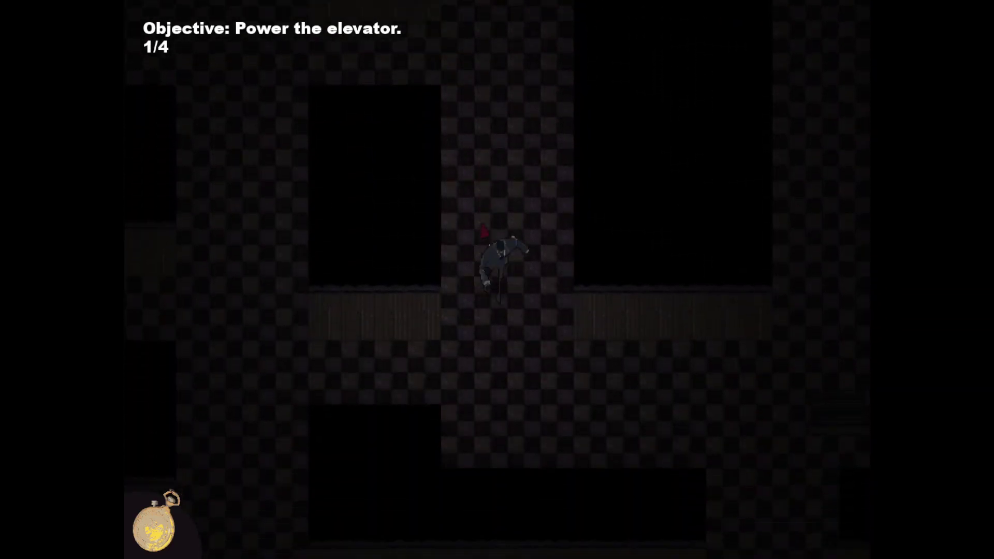
Run up-left through the checkered halls, staying ahead of the enemy
{"action": "key", "text": "s"}
{"action": "key", "text": "a"}
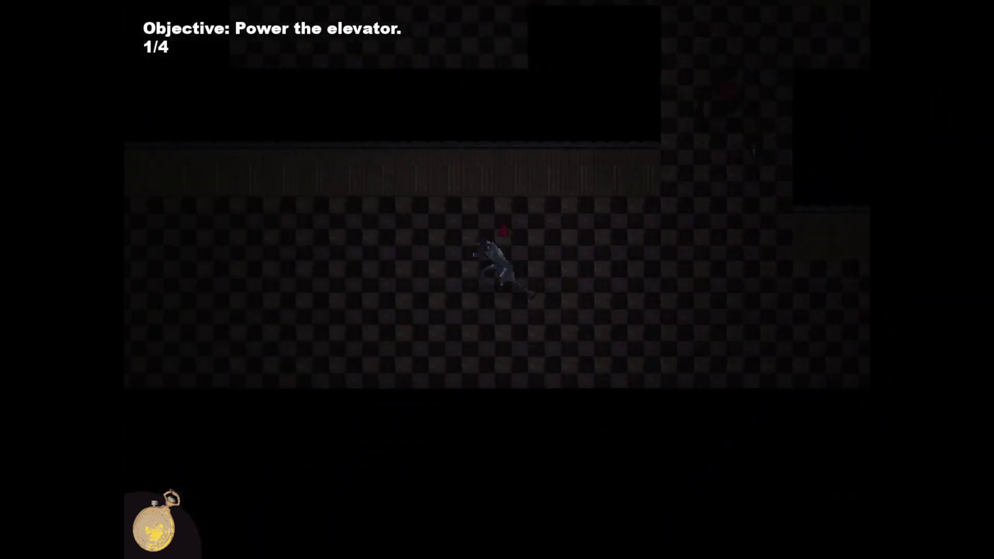
{"action": "key", "text": "w"}
{"action": "key", "text": "a"}
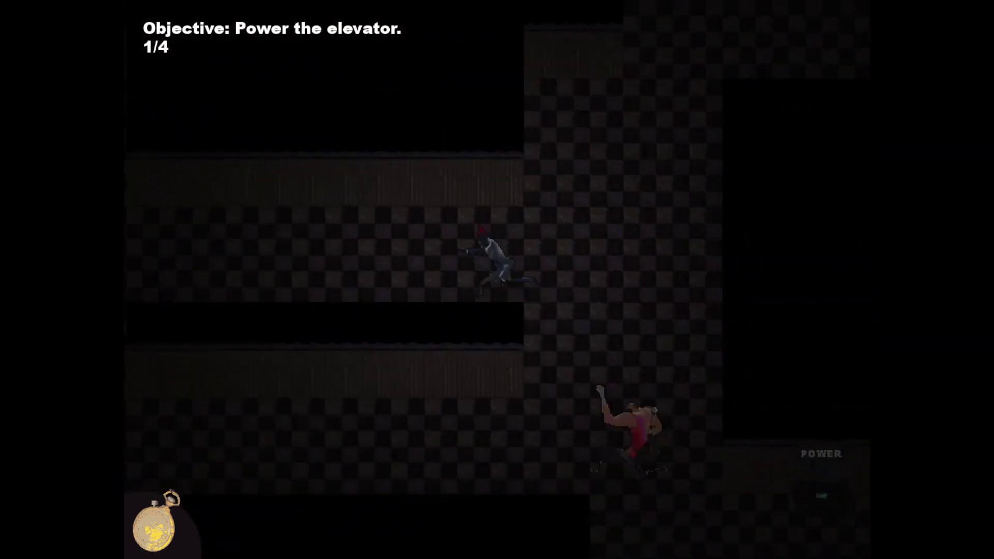
{"action": "key", "text": "a"}
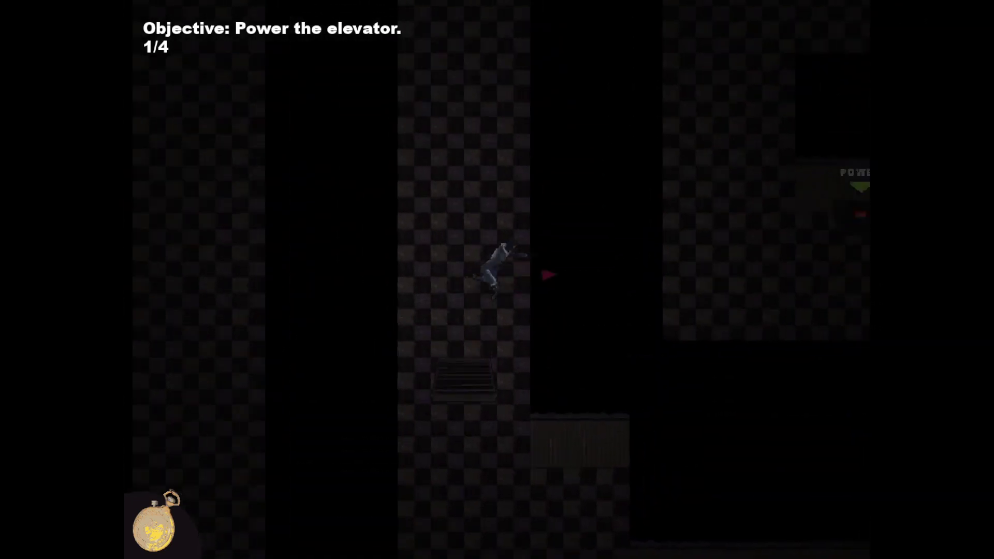
Power the last generator along the right corridor and head down it
{"action": "key", "text": "w"}
{"action": "key", "text": "a"}
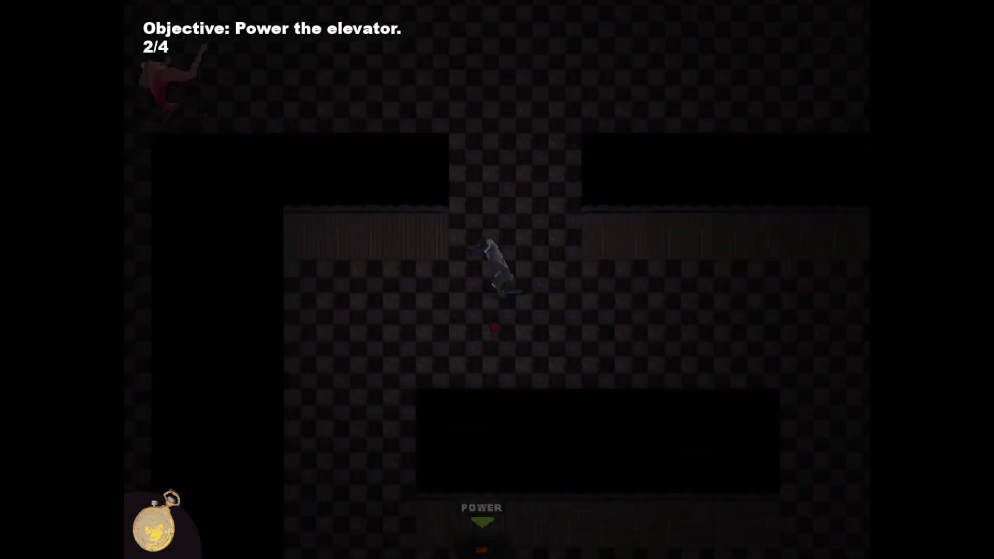
{"action": "key", "text": "d"}
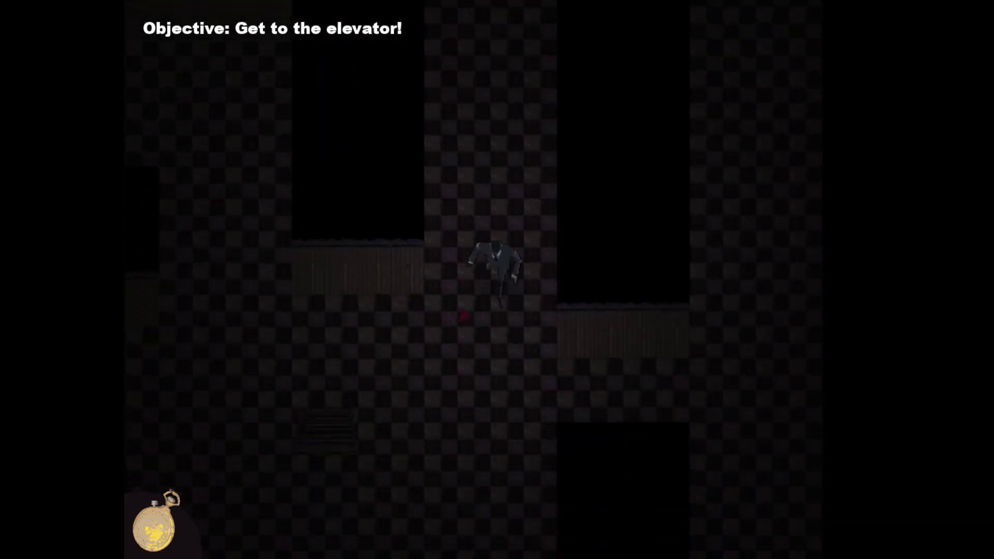
{"action": "key", "text": "s"}
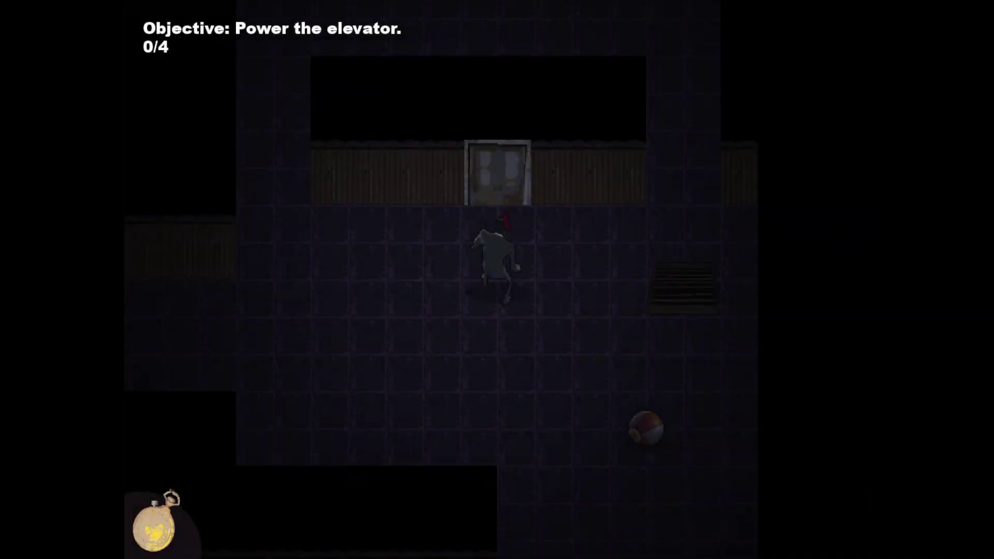
Cross the tiled floor and power its first generator
{"action": "key", "text": "a"}
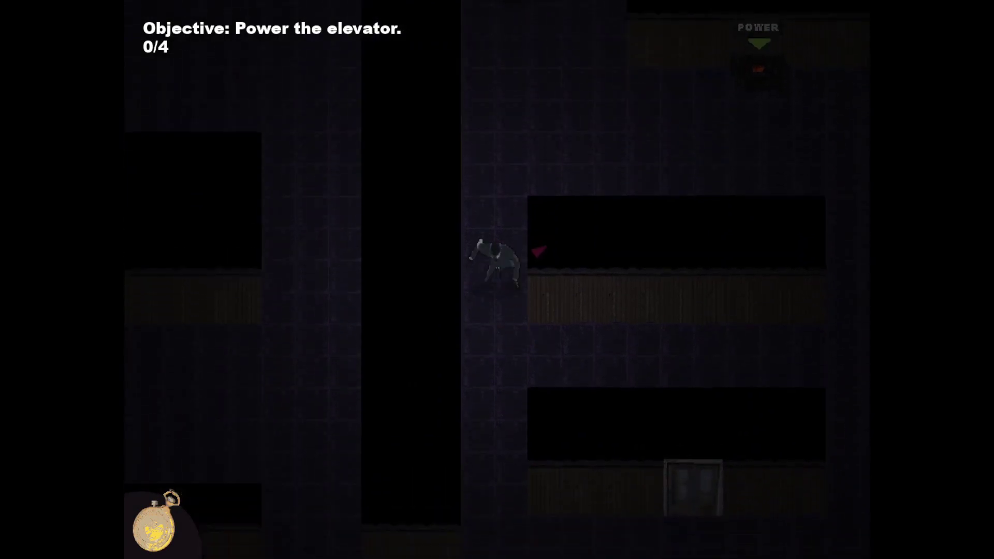
{"action": "key", "text": "d"}
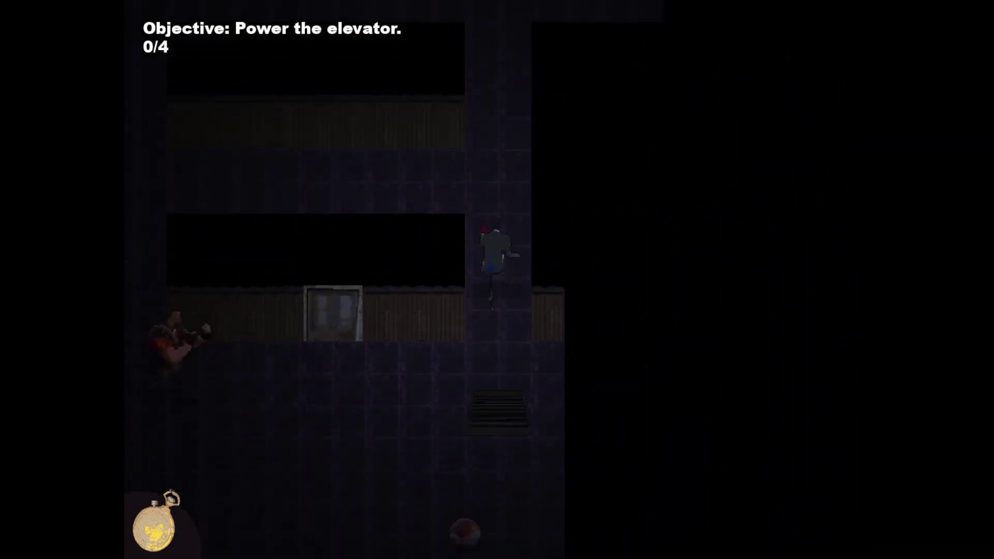
{"action": "key", "text": "s"}
{"action": "key", "text": "e"}
{"action": "key", "text": "a"}
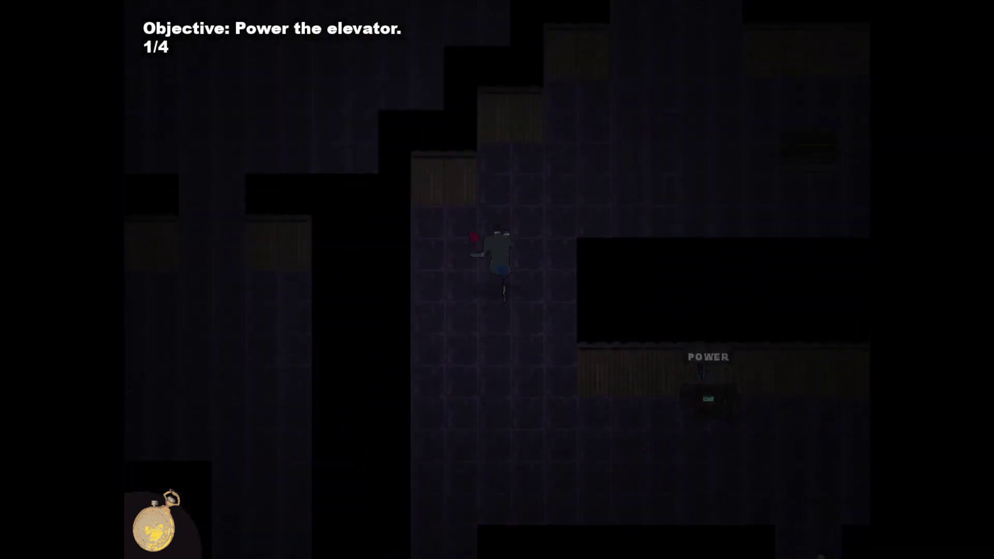
Power the second and third generators
{"action": "key", "text": "w"}
{"action": "key", "text": "d"}
{"action": "key", "text": "a"}
{"action": "key", "text": "e"}
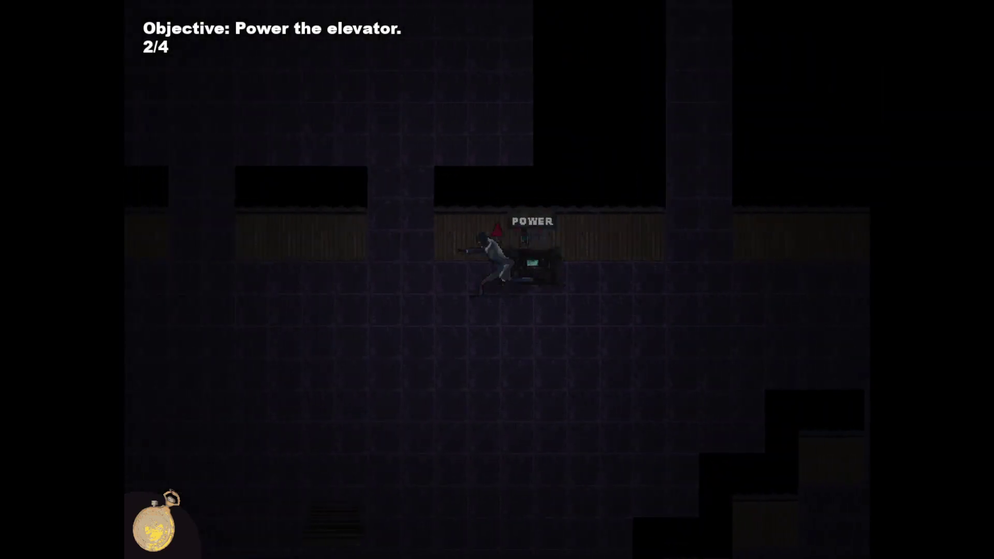
{"action": "key", "text": "w"}
{"action": "key", "text": "a"}
{"action": "key", "text": "d"}
{"action": "key", "text": "e"}
{"action": "key", "text": "d"}
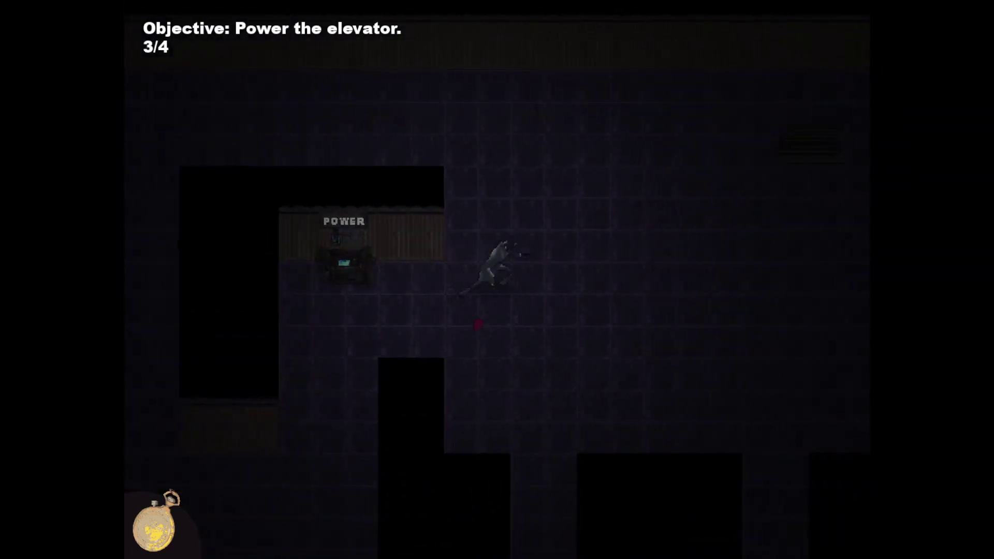
Run down to the fourth generator and power it
{"action": "key", "text": "a"}
{"action": "key", "text": "s"}
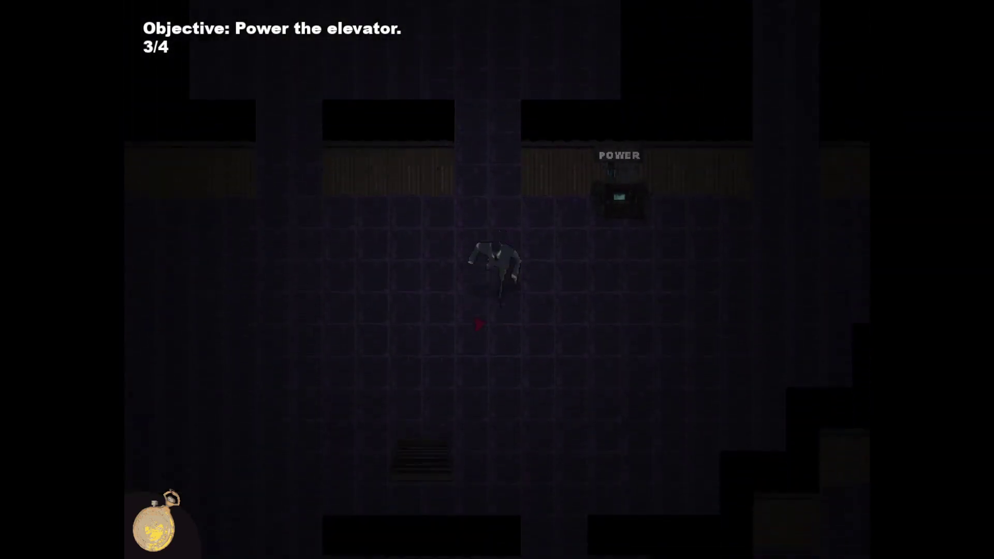
{"action": "key", "text": "s"}
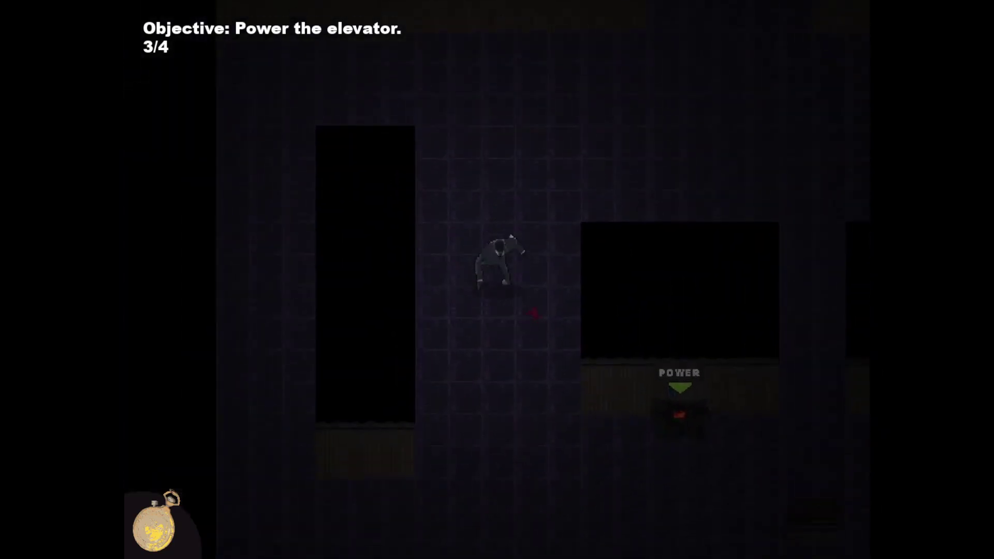
{"action": "key", "text": "s"}
{"action": "key", "text": "d"}
{"action": "key", "text": "e"}
{"action": "key", "text": "s"}
{"action": "key", "text": "d"}
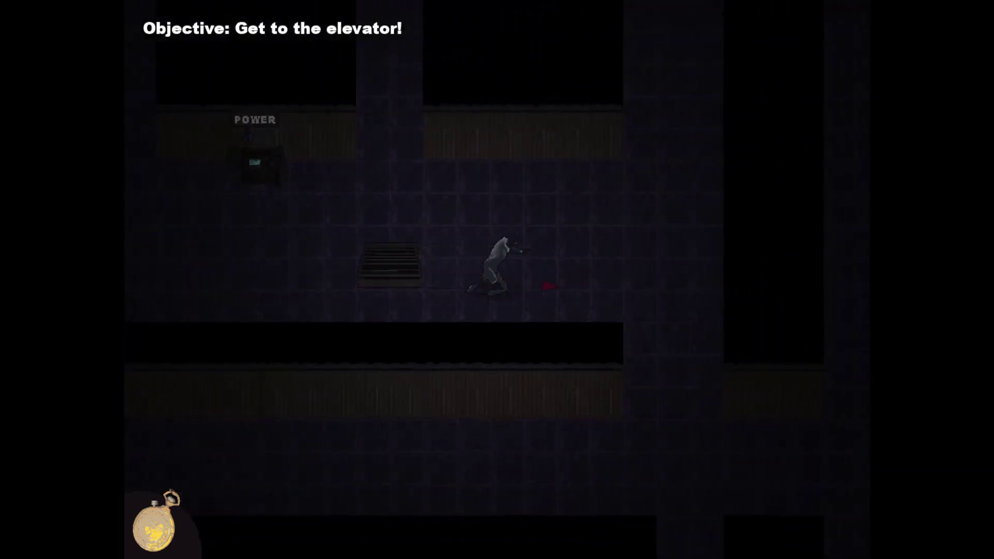
Enter the elevator to reach Floor 14
{"action": "key", "text": "d"}
{"action": "key", "text": "s"}
{"action": "key", "text": "d"}
{"action": "key", "text": "w"}
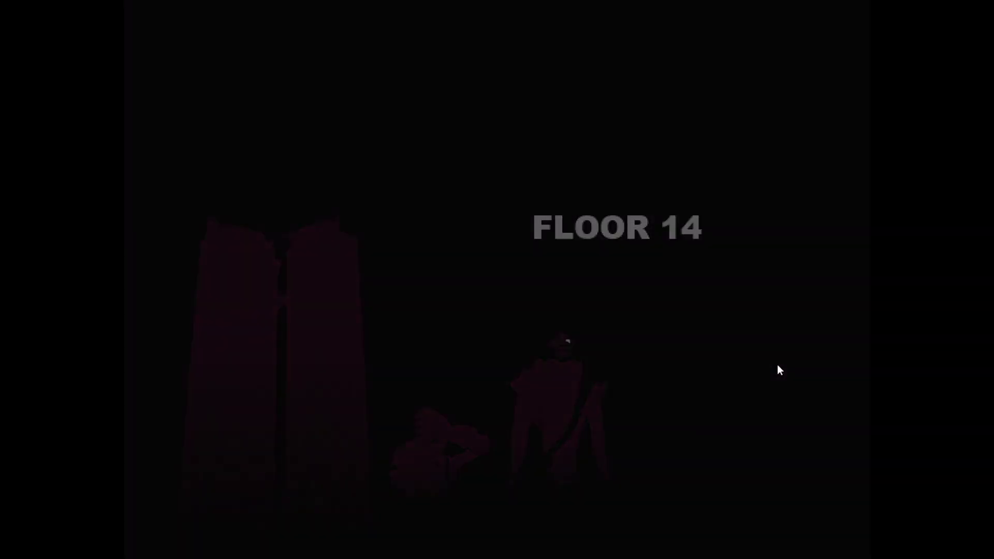
Reach and power the first generator on floor 14
{"action": "key", "text": "a"}
{"action": "key", "text": "w"}
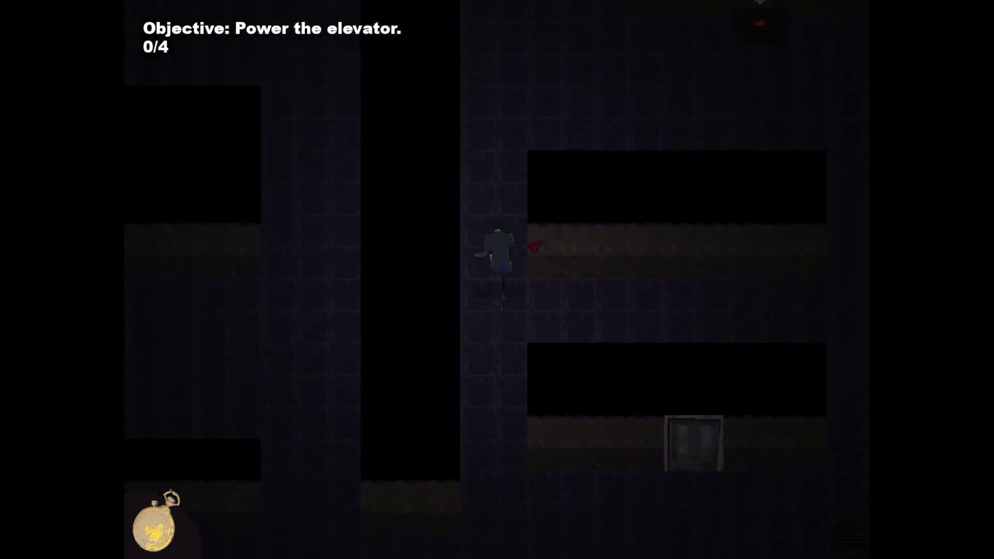
{"action": "key", "text": "d"}
{"action": "key", "text": "e"}
{"action": "key", "text": "a"}
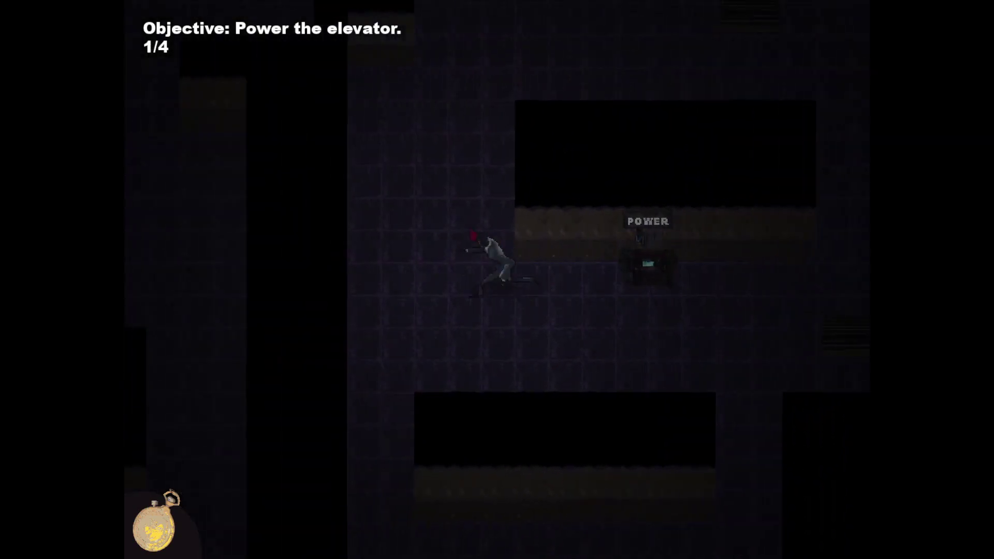
{"action": "key", "text": "w"}
Power the second generator on floor 14
{"action": "key", "text": "w"}
{"action": "key", "text": "a"}
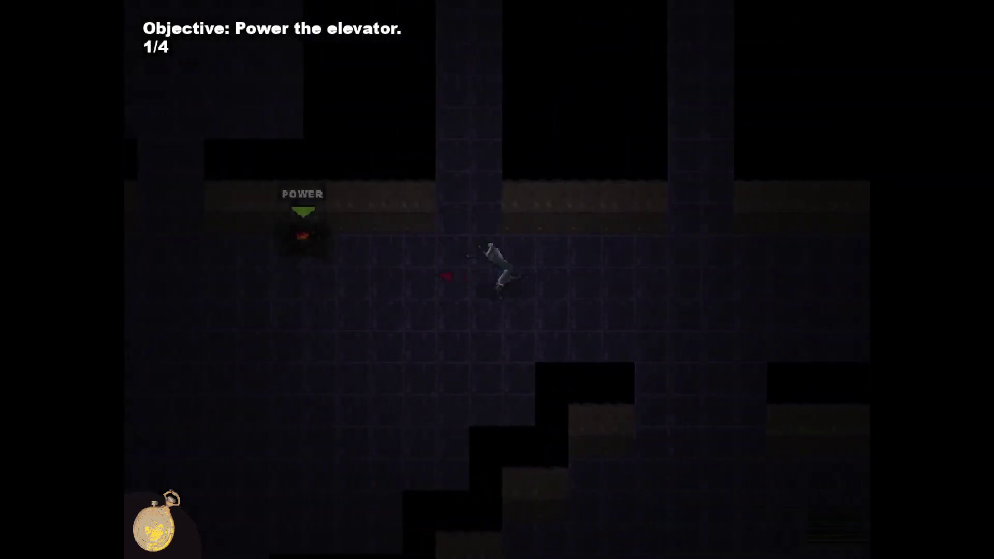
{"action": "key", "text": "e"}
{"action": "key", "text": "s"}
Circle past the enemies through the corridors to the third generator
{"action": "key", "text": "a"}
{"action": "key", "text": "w"}
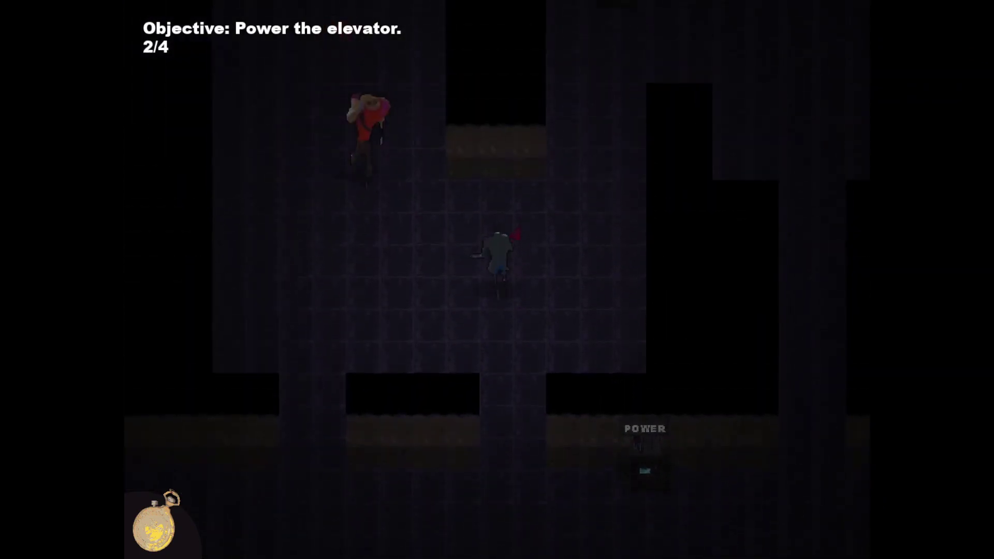
{"action": "key", "text": "s"}
{"action": "key", "text": "d"}
{"action": "key", "text": "d"}
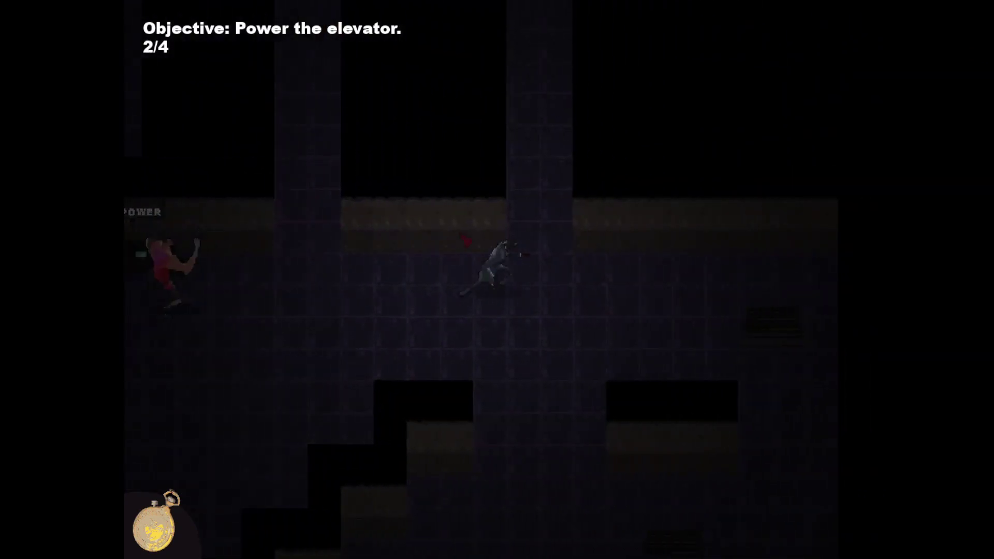
{"action": "key", "text": "w"}
{"action": "key", "text": "w"}
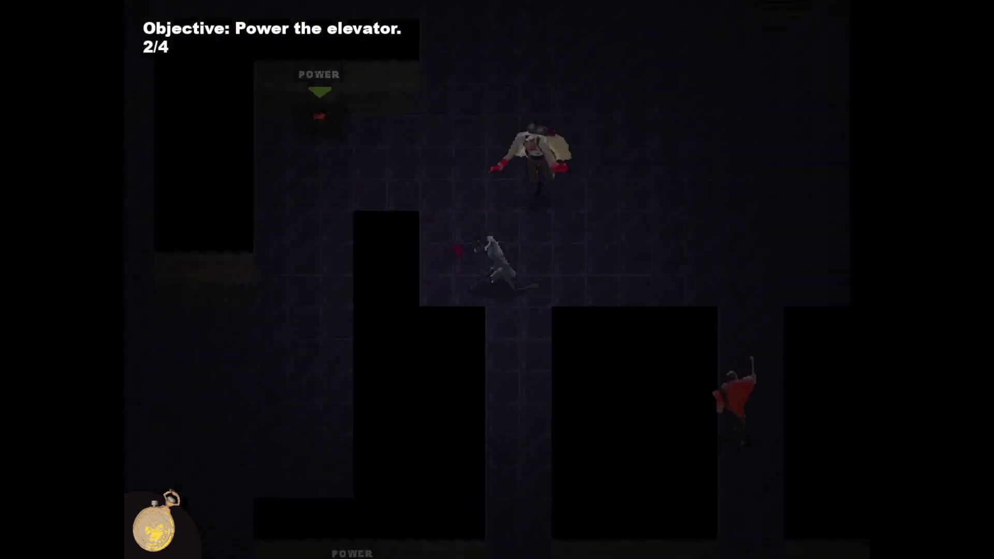
{"action": "key", "text": "s"}
{"action": "key", "text": "a"}
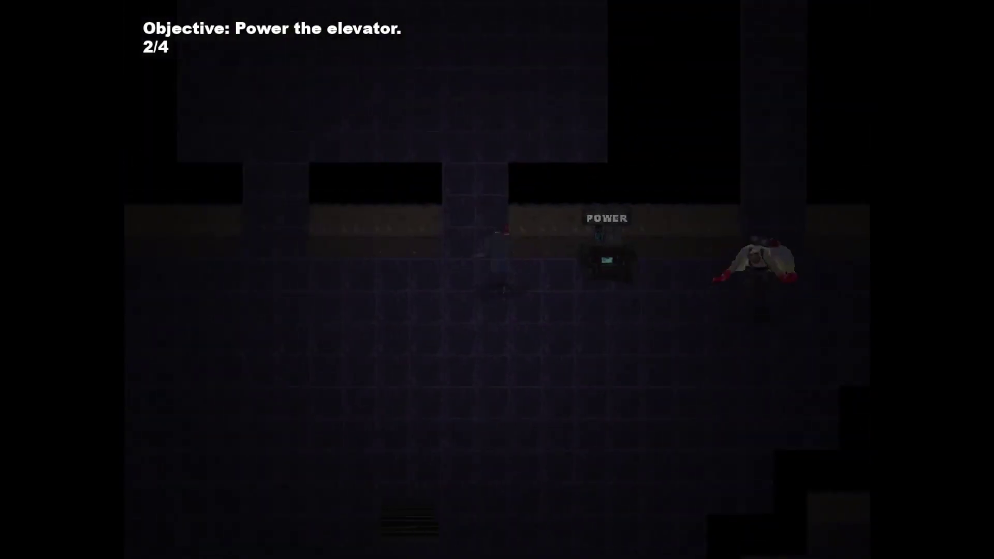
{"action": "key", "text": "w"}
{"action": "key", "text": "d"}
Power the third generator and back away from the approaching red enemy
{"action": "key", "text": "e"}
{"action": "key", "text": "d"}
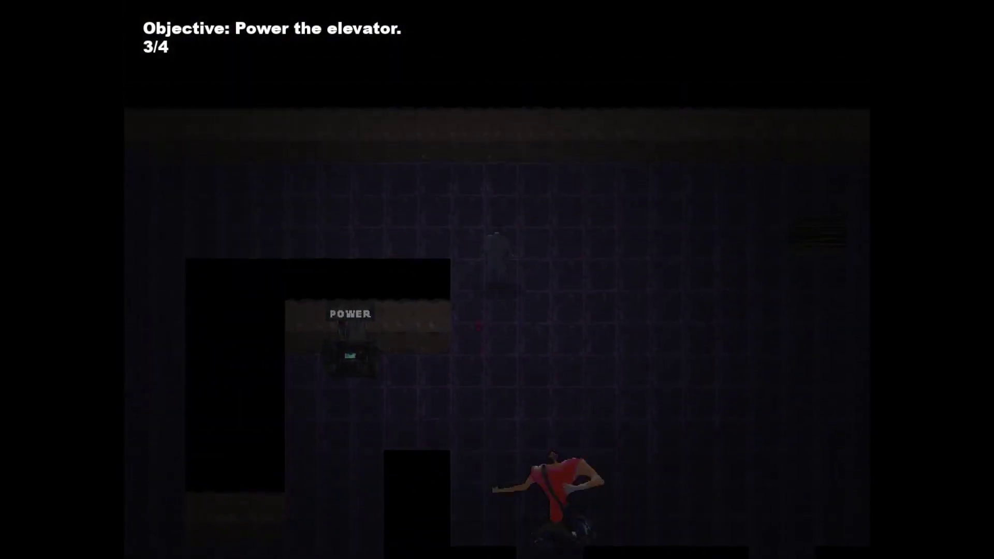
{"action": "key", "text": "w"}
{"action": "key", "text": "a"}
{"action": "key", "text": "s"}
{"action": "key", "text": "a"}
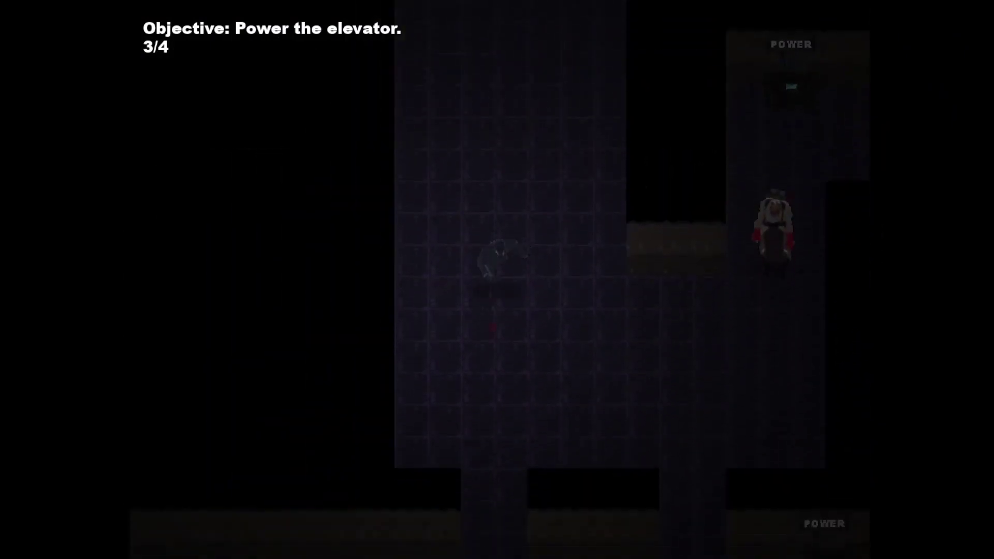
Power the last generator down the corridor and run to the elevator
{"action": "key", "text": "s"}
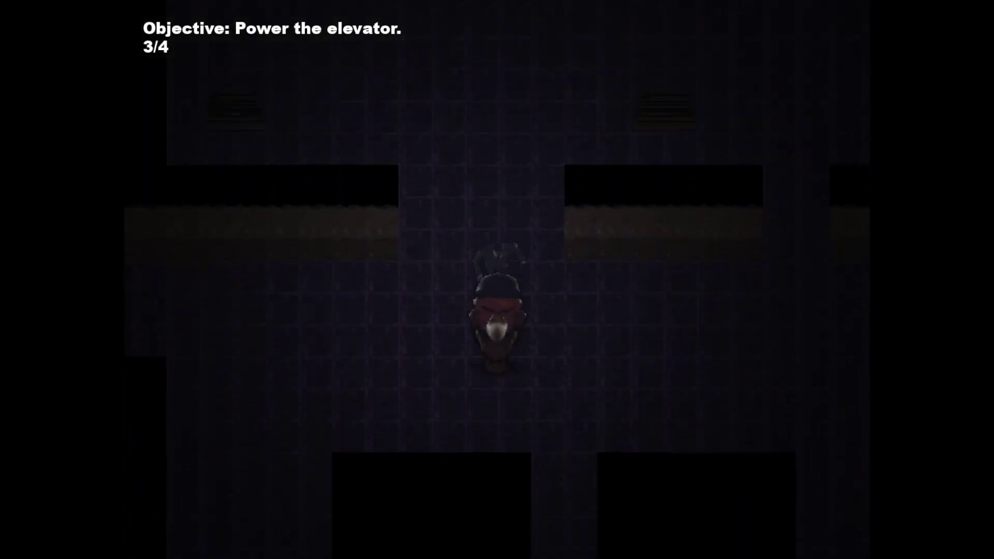
{"action": "key", "text": "d"}
{"action": "key", "text": "a"}
{"action": "key", "text": "s"}
{"action": "key", "text": "e"}
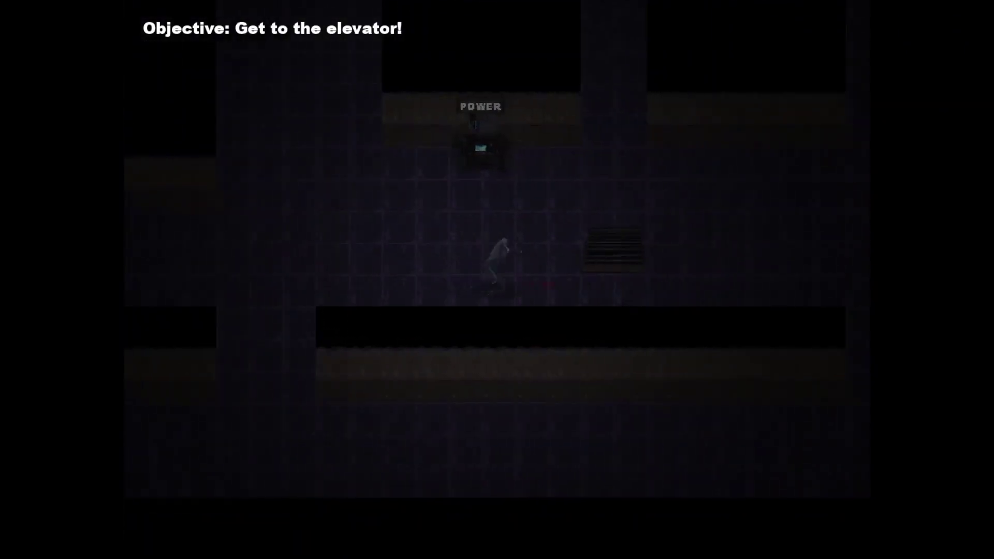
{"action": "key", "text": "d"}
{"action": "key", "text": "s"}
{"action": "key", "text": "d"}
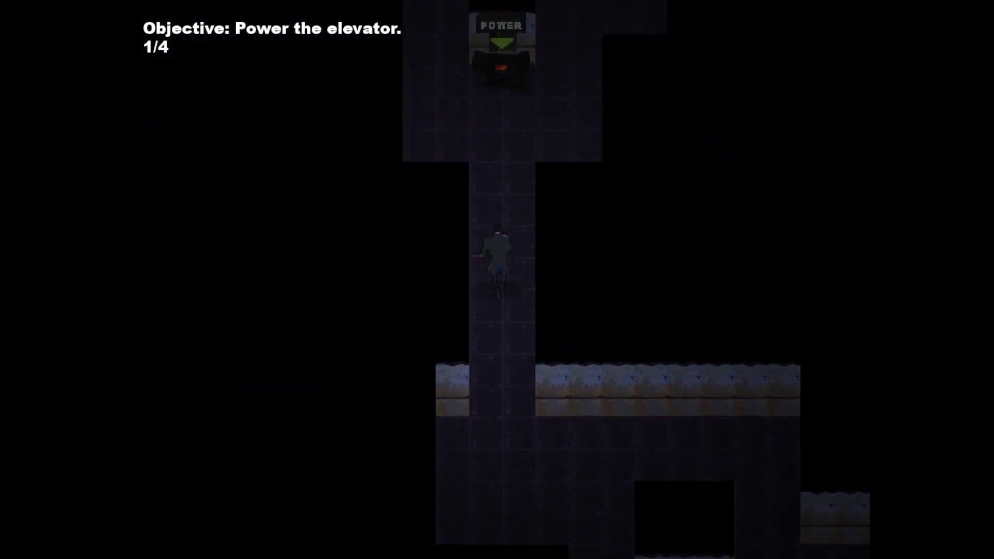
Walk up and right through the rooms and power another generator
{"action": "key", "text": "w"}
{"action": "key", "text": "d"}
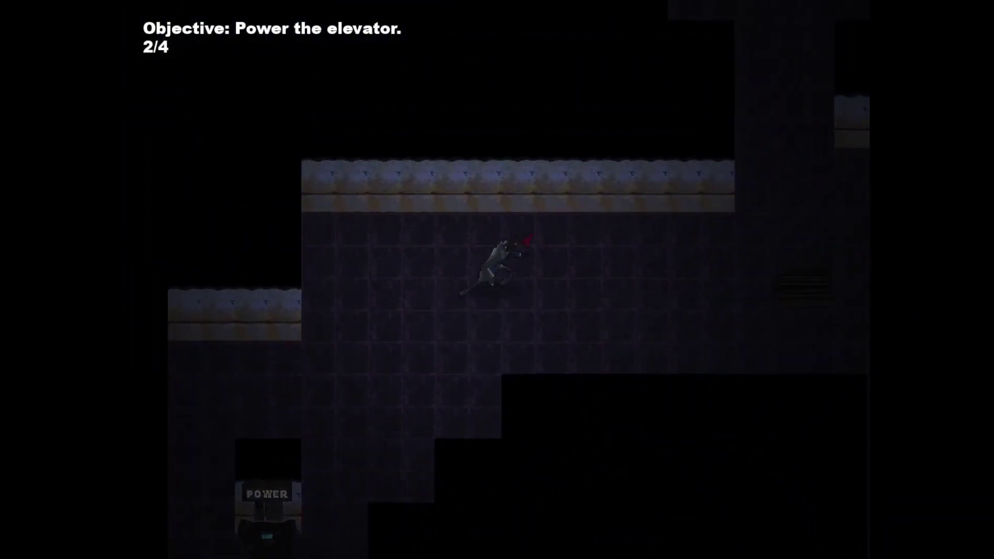
{"action": "key", "text": "w"}
{"action": "key", "text": "w"}
{"action": "key", "text": "w"}
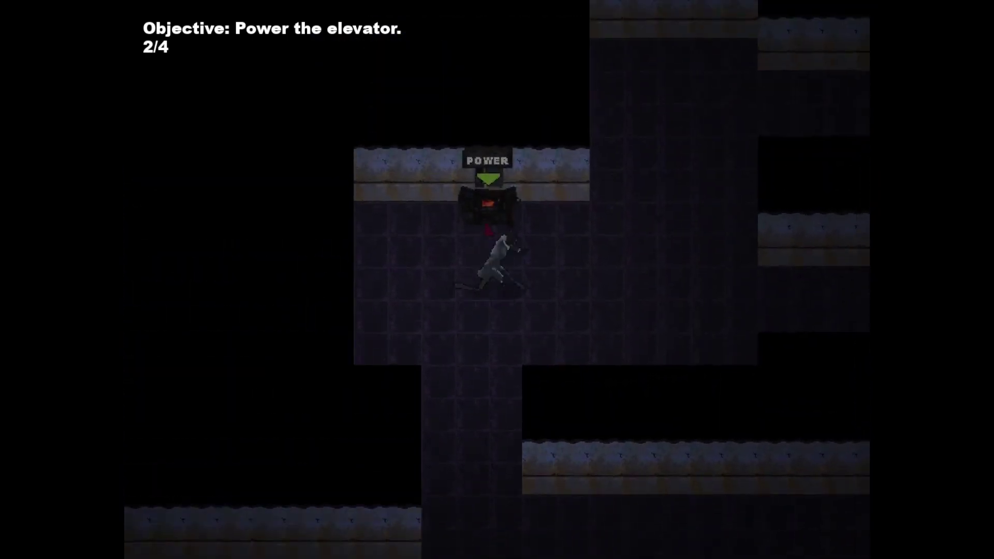
{"action": "key", "text": "Return"}
{"action": "key", "text": "d"}
{"action": "key", "text": "s"}
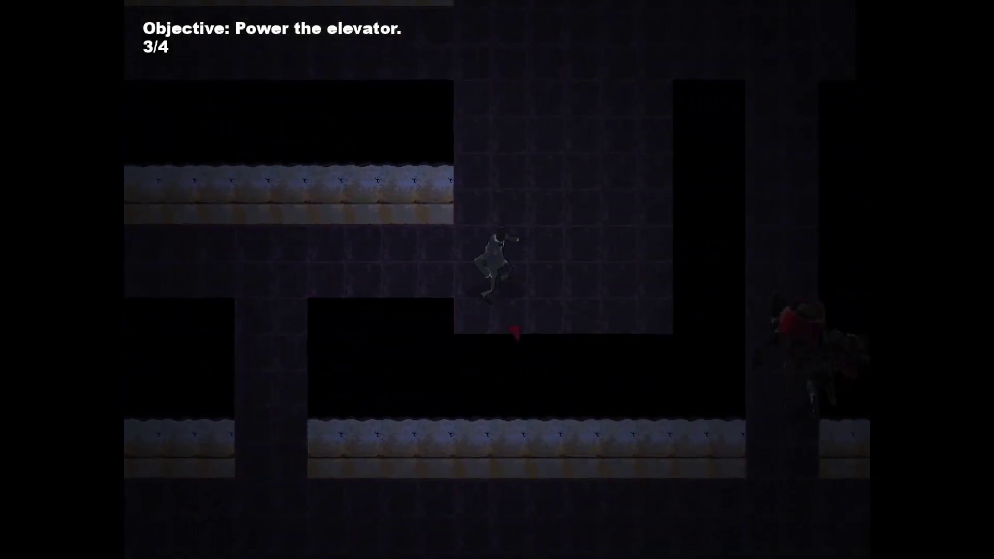
Follow the corridor to the fourth generator, power it, and head for the elevator
{"action": "key", "text": "a"}
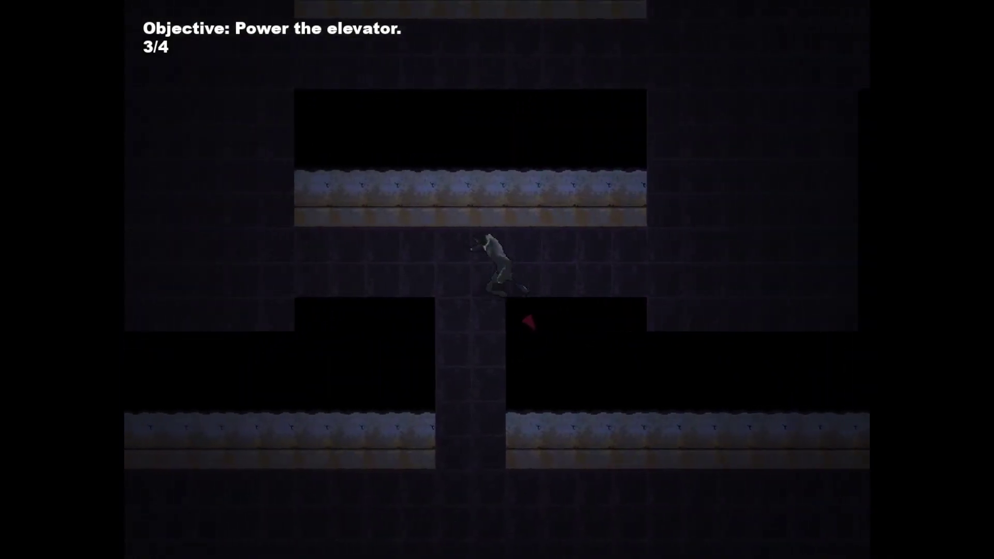
{"action": "key", "text": "s"}
{"action": "key", "text": "d"}
{"action": "key", "text": "e"}
{"action": "key", "text": "a"}
{"action": "key", "text": "s"}
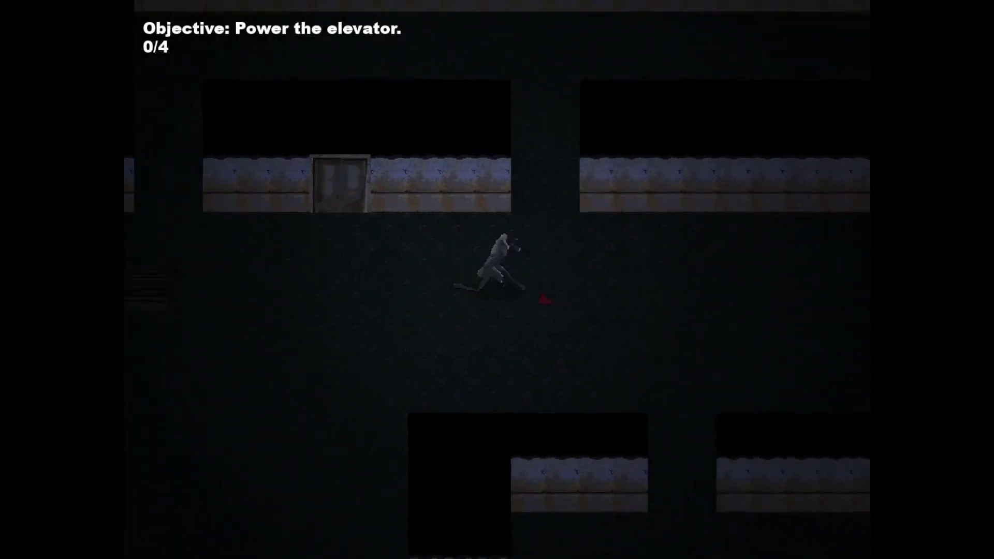
Head down through the new floor and power the first generator
{"action": "key", "text": "s"}
{"action": "key", "text": "a"}
{"action": "key", "text": "s"}
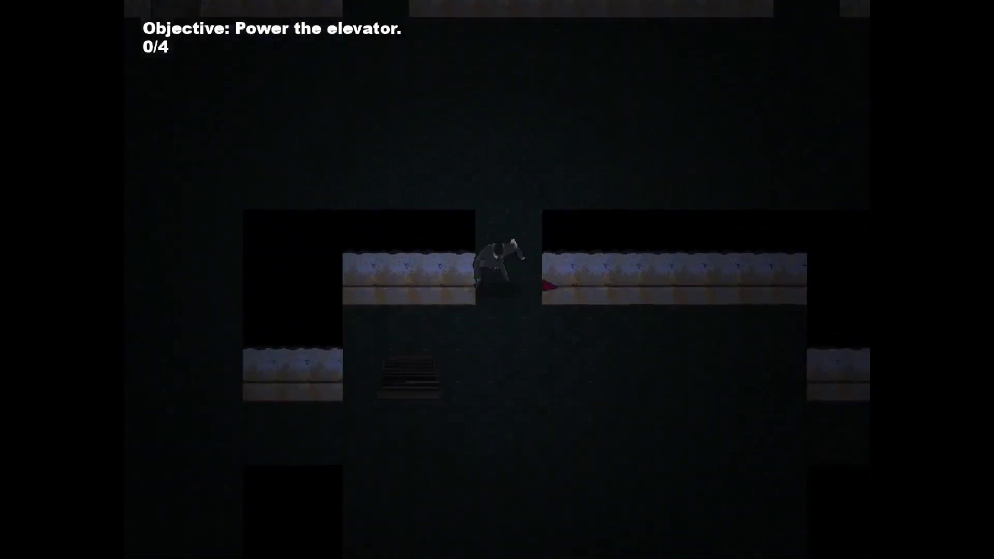
{"action": "key", "text": "d"}
{"action": "key", "text": "w"}
{"action": "key", "text": "e"}
{"action": "key", "text": "s"}
{"action": "key", "text": "d"}
{"action": "key", "text": "d"}
Continue downward and power the second generator
{"action": "key", "text": "s"}
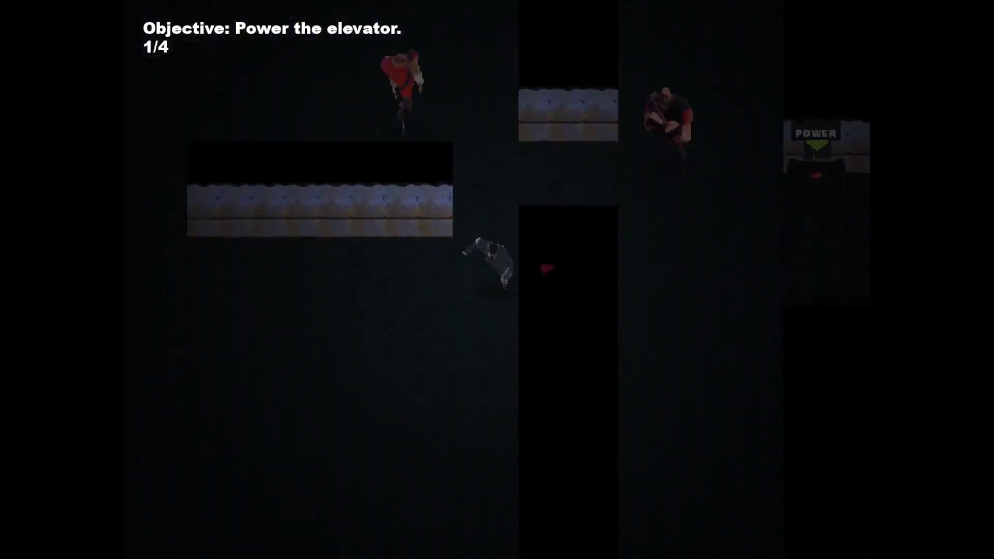
{"action": "key", "text": "s"}
{"action": "key", "text": "a"}
{"action": "key", "text": "e"}
{"action": "key", "text": "a"}
{"action": "key", "text": "s"}
{"action": "key", "text": "s"}
Work up-left, then down-right toward the third generator
{"action": "key", "text": "w"}
{"action": "key", "text": "a"}
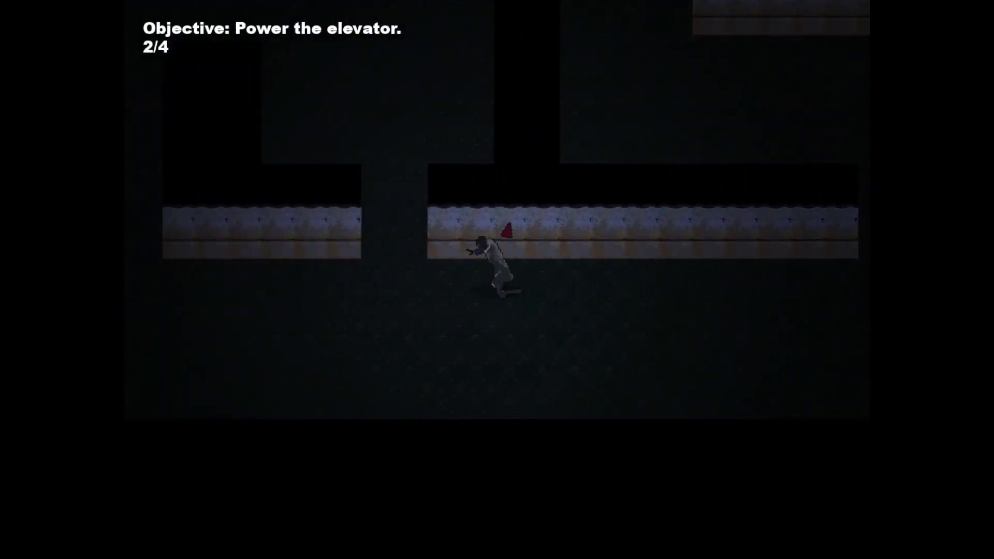
{"action": "key", "text": "w"}
{"action": "key", "text": "a"}
{"action": "key", "text": "d"}
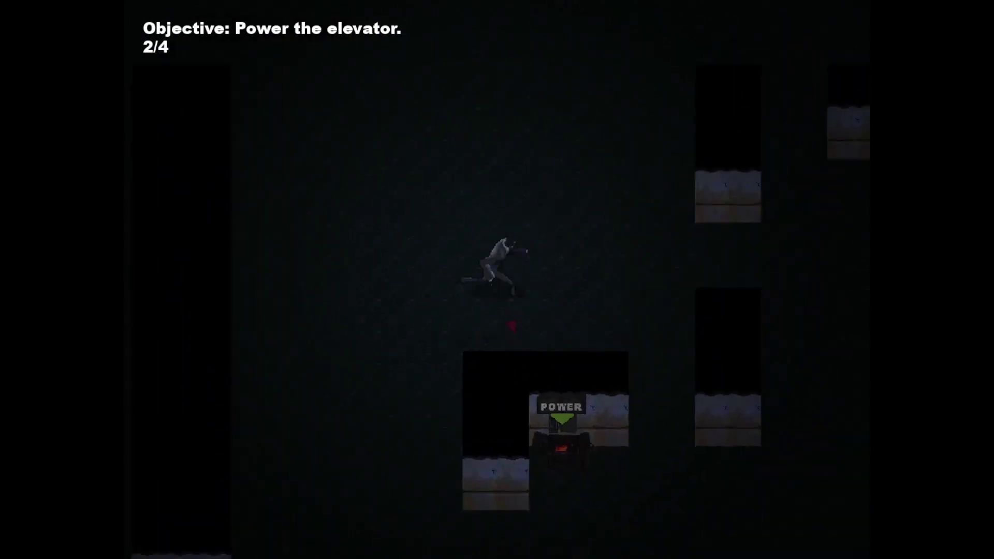
{"action": "key", "text": "d"}
{"action": "key", "text": "s"}
Power the third generator and move on
{"action": "key", "text": "w"}
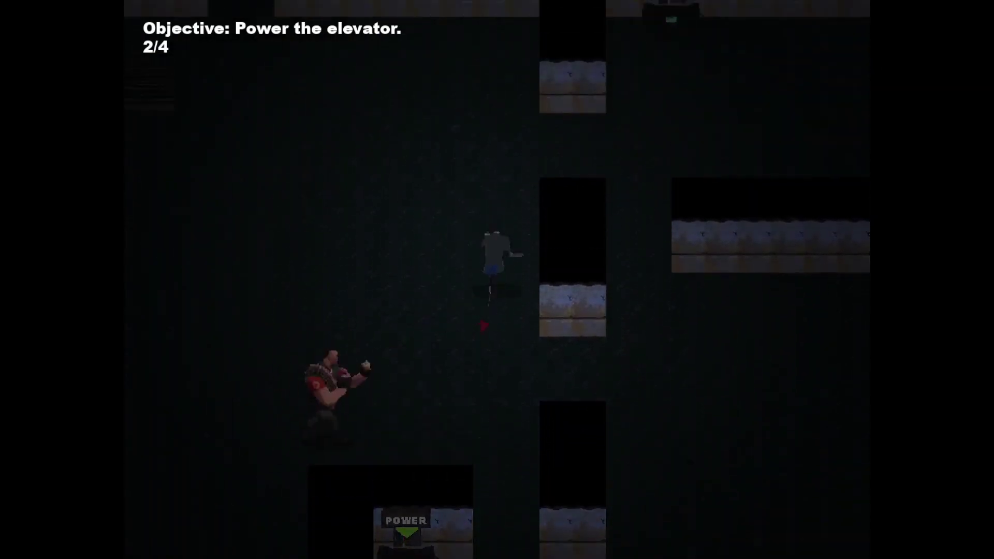
{"action": "key", "text": "d"}
{"action": "key", "text": "d"}
{"action": "key", "text": "s"}
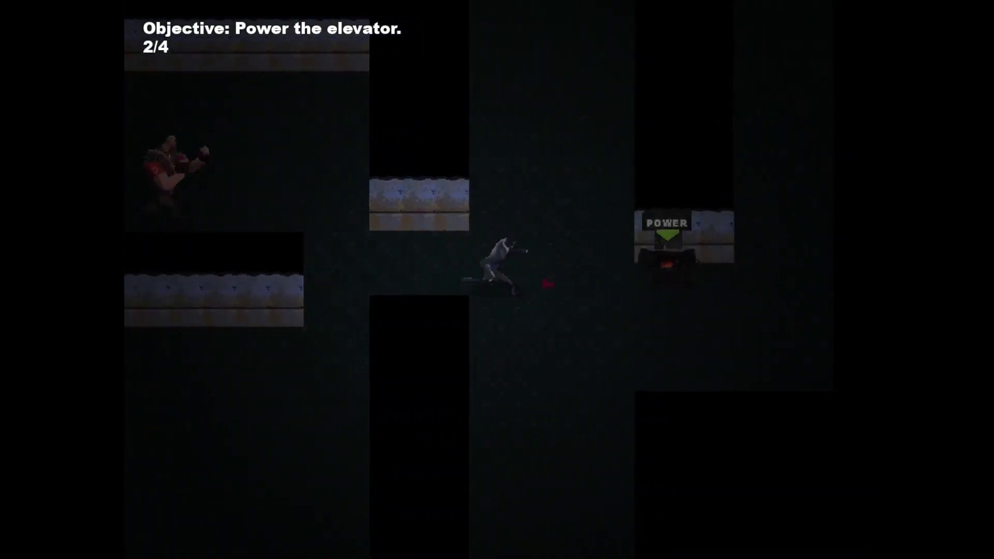
{"action": "key", "text": "w"}
{"action": "key", "text": "w"}
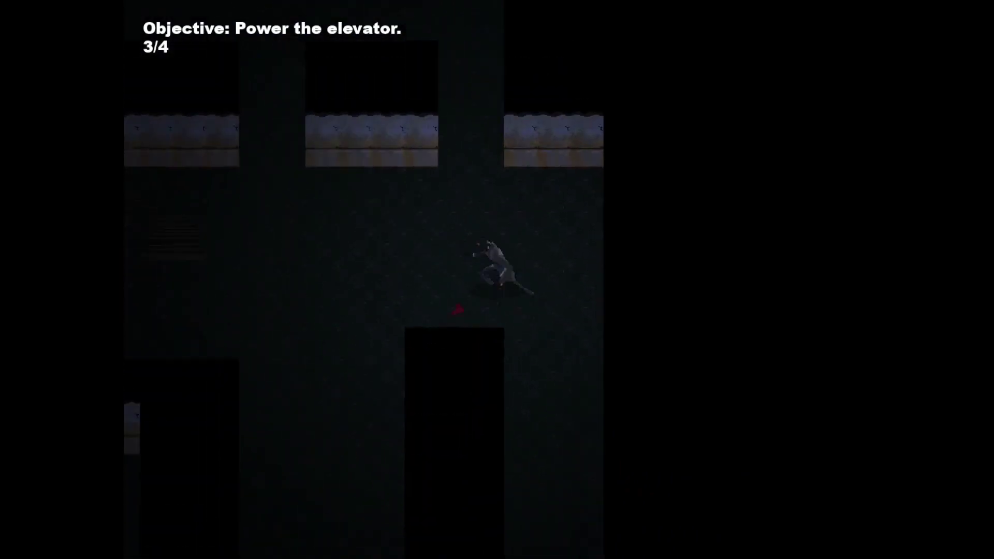
Move up and right to the fourth generator and power it
{"action": "key", "text": "d"}
{"action": "key", "text": "d"}
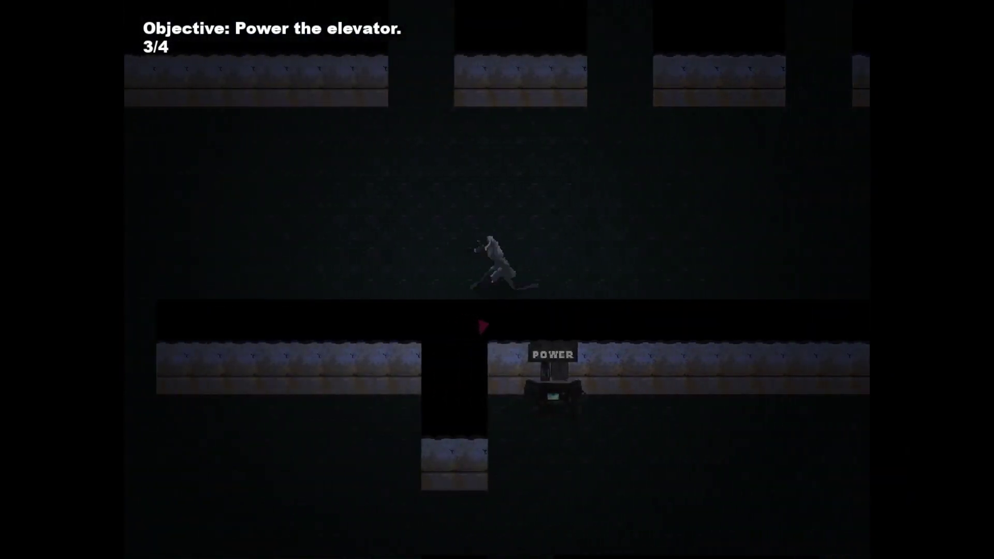
{"action": "key", "text": "d"}
{"action": "key", "text": "s"}
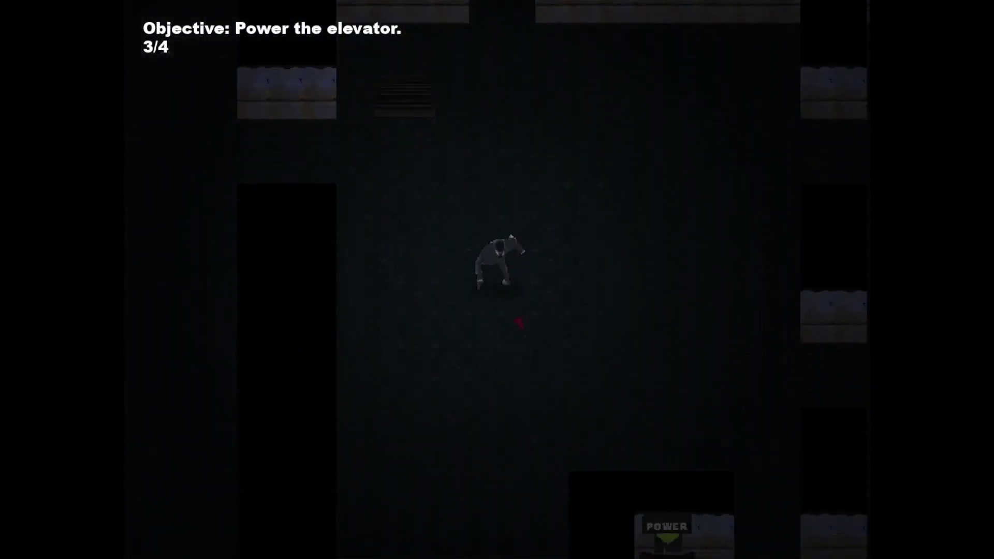
{"action": "key", "text": "w"}
{"action": "key", "text": "e"}
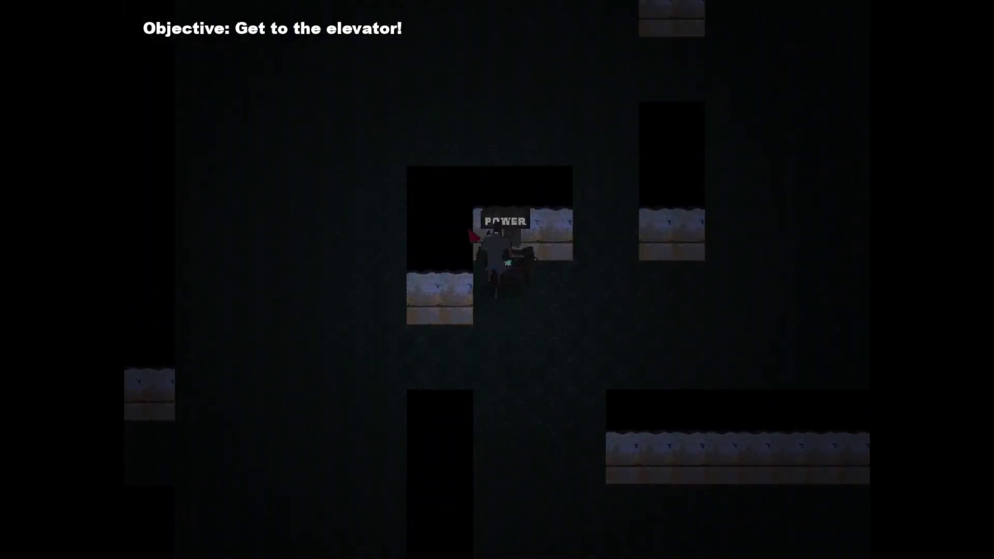
{"action": "key", "text": "a"}
{"action": "key", "text": "a"}
Walk into the elevator to go up to floor 17
{"action": "key", "text": "s"}
{"action": "key", "text": "w"}
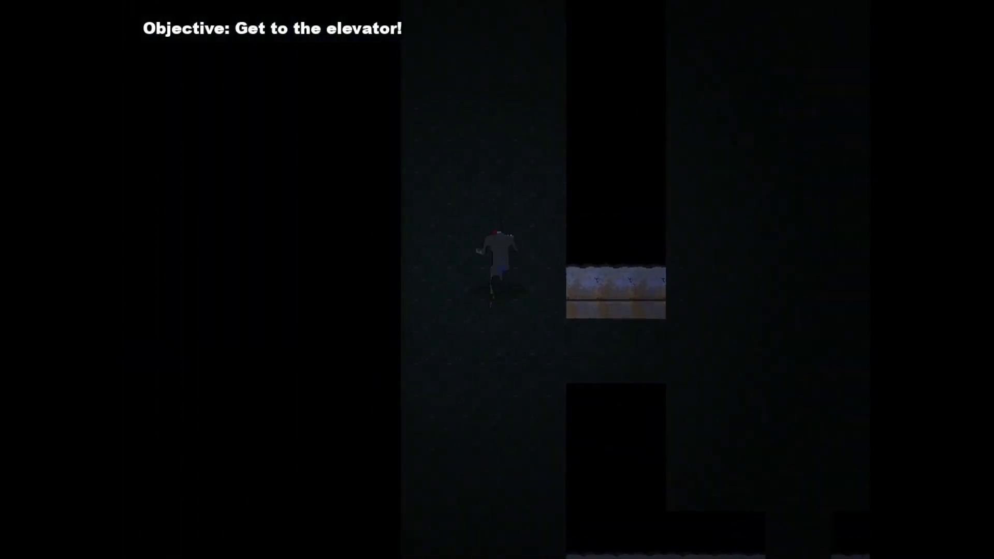
{"action": "key", "text": "w"}
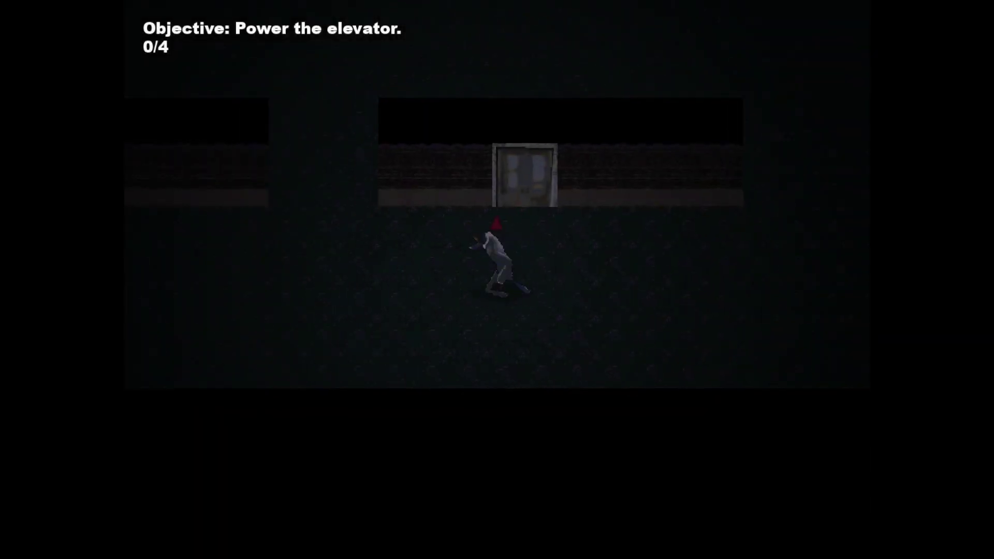
Walk up and power the first generator on floor 17
{"action": "key", "text": "w"}
{"action": "key", "text": "a"}
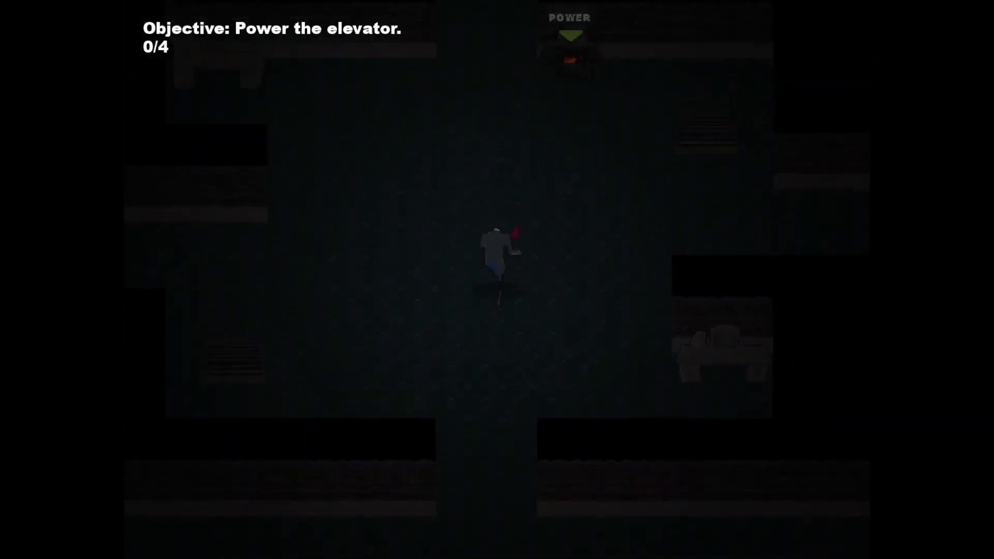
{"action": "key", "text": "w"}
{"action": "key", "text": "d"}
{"action": "key", "text": "e"}
Move up-left and power the second generator
{"action": "key", "text": "w"}
{"action": "key", "text": "a"}
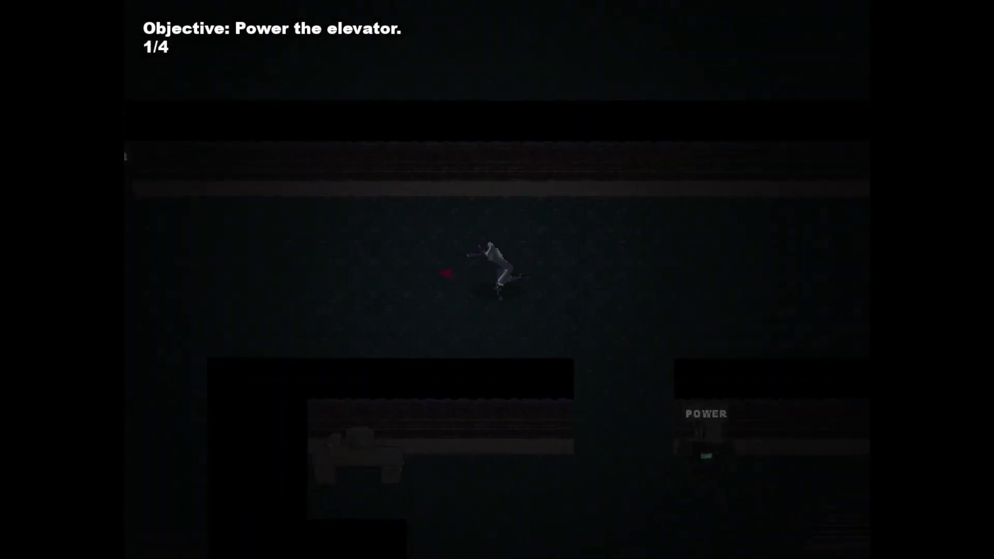
{"action": "key", "text": "s"}
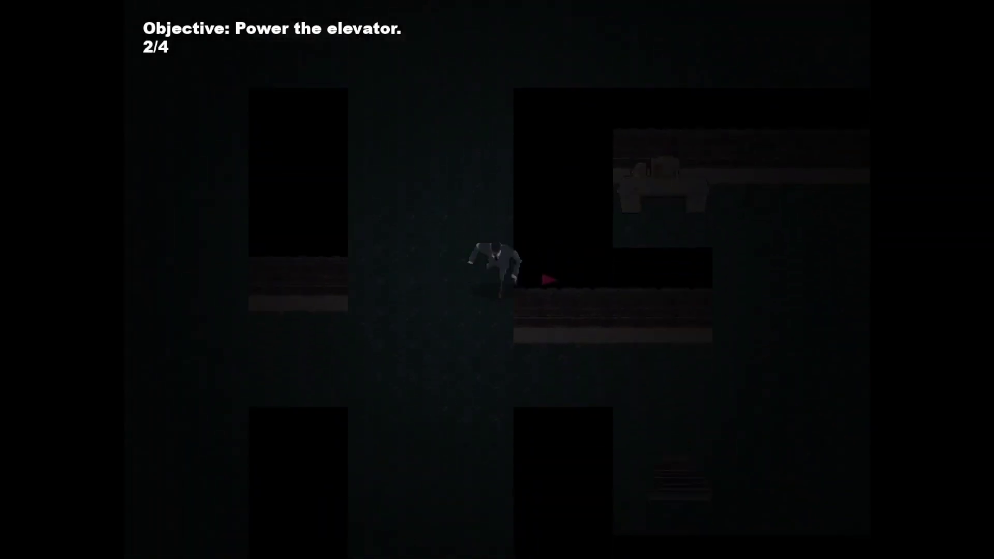
{"action": "key", "text": "d"}
Evade the pursuing enemy
{"action": "key", "text": "a"}
{"action": "key", "text": "w"}
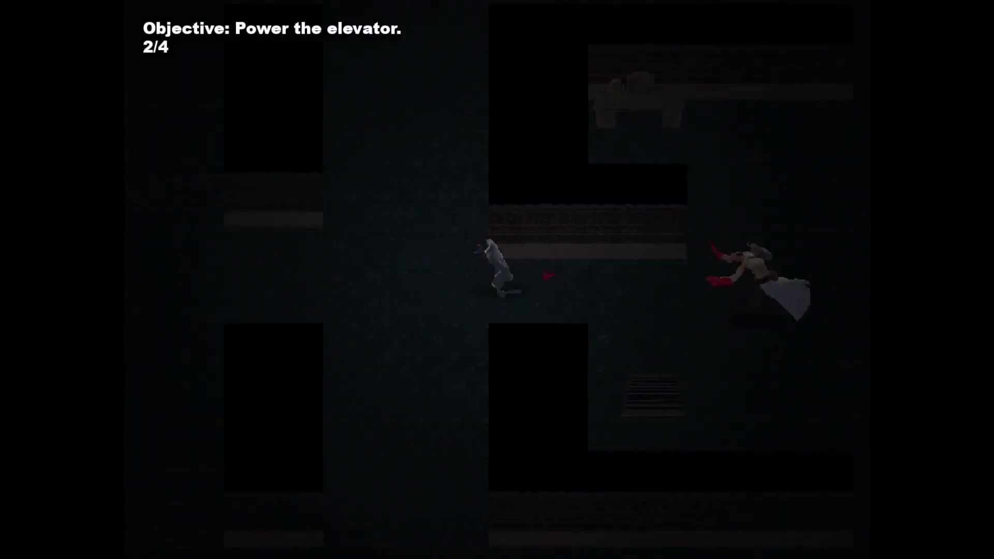
{"action": "key", "text": "s"}
{"action": "key", "text": "d"}
{"action": "key", "text": "d"}
{"action": "key", "text": "w"}
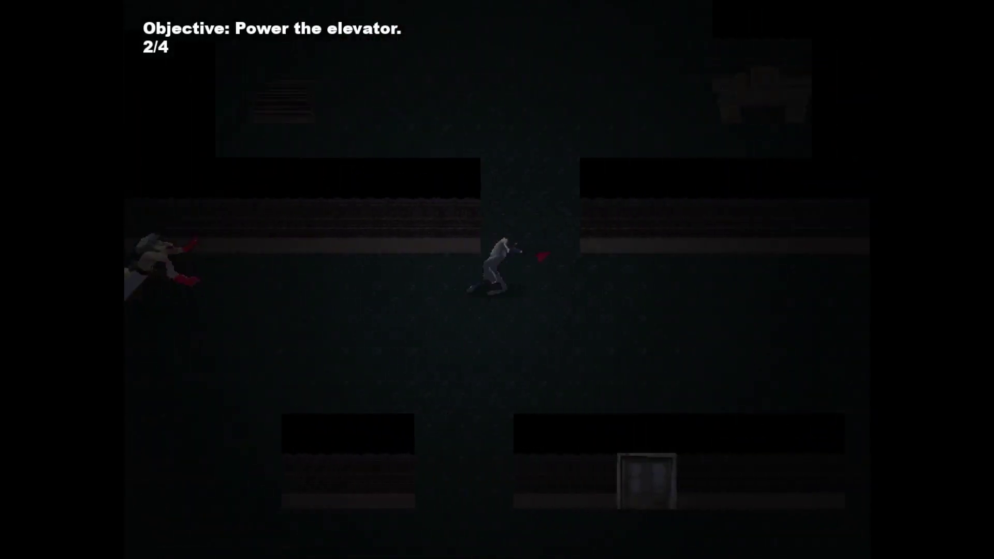
Head up to the third generator and power it
{"action": "key", "text": "w"}
{"action": "key", "text": "d"}
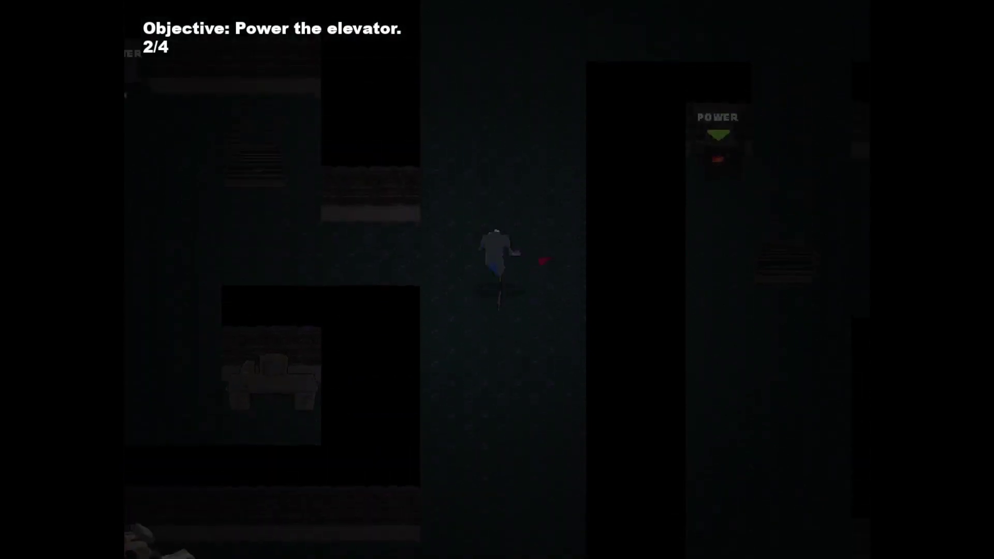
{"action": "key", "text": "w"}
{"action": "key", "text": "d"}
{"action": "key", "text": "s"}
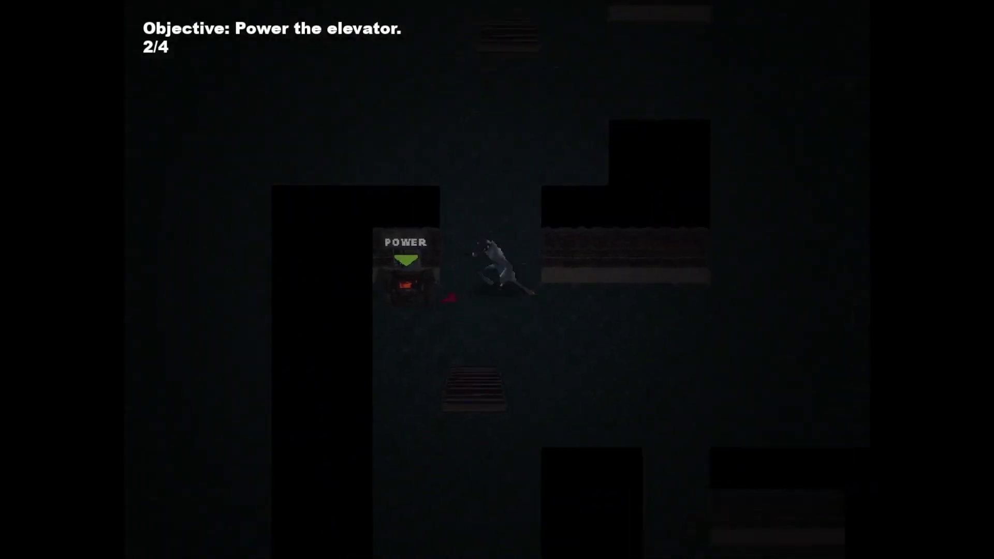
{"action": "key", "text": "e"}
{"action": "key", "text": "s"}
{"action": "key", "text": "w"}
{"action": "key", "text": "e"}
Power the last generator on floor 17 and head for the elevator
{"action": "key", "text": "s"}
{"action": "key", "text": "a"}
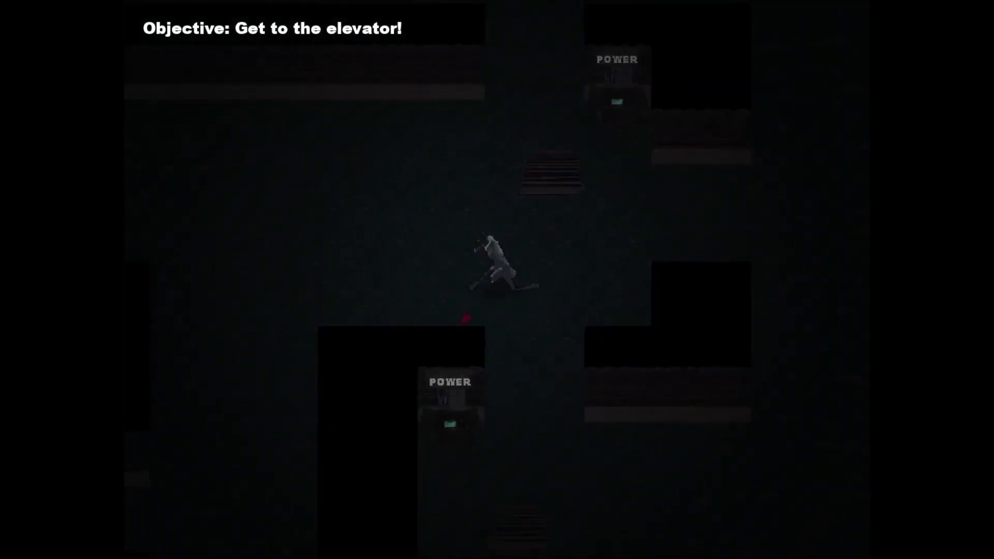
{"action": "key", "text": "s"}
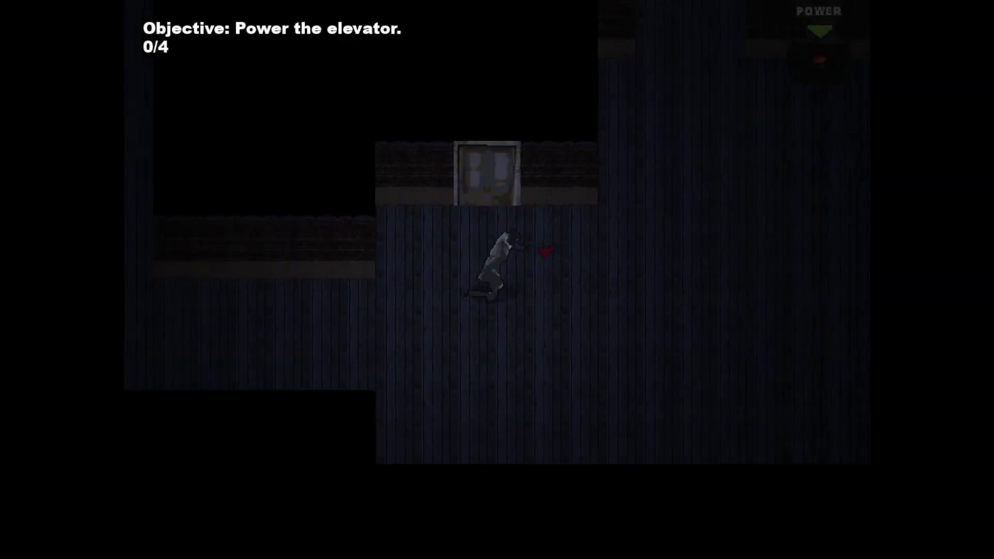
Power the first generator on floor 18, then walk up and left
{"action": "key", "text": "w"}
{"action": "key", "text": "e"}
{"action": "key", "text": "w"}
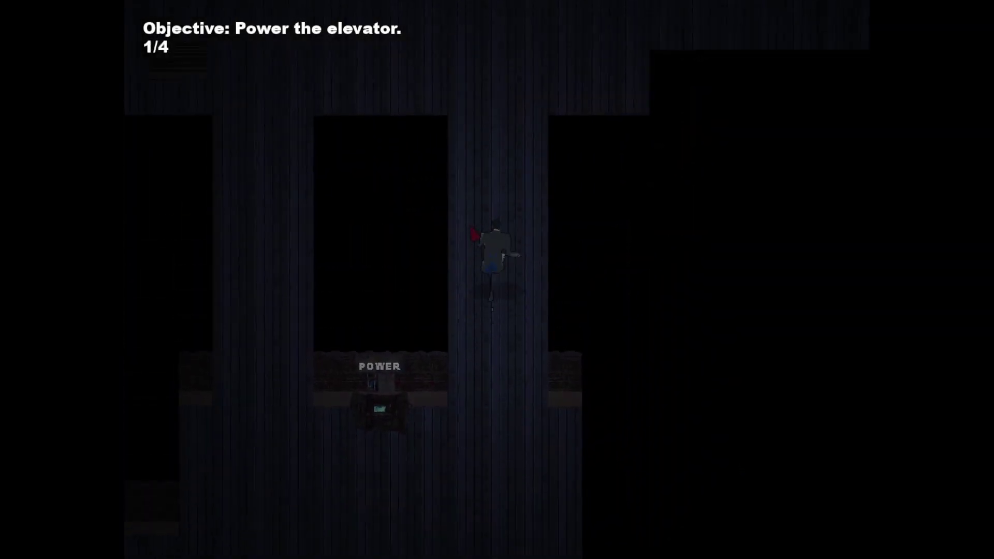
{"action": "key", "text": "w"}
{"action": "key", "text": "a"}
{"action": "key", "text": "w"}
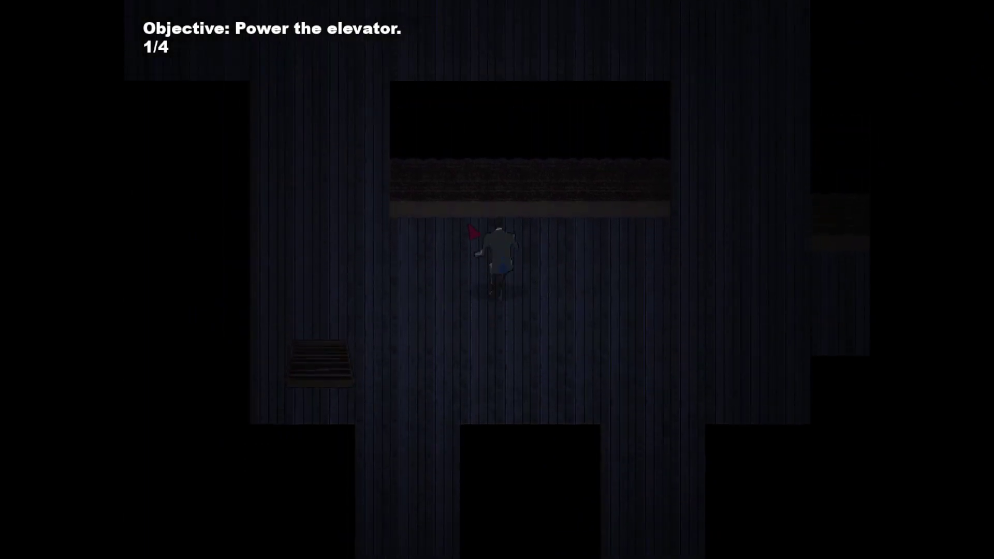
Run right and up the corridor to power the third generator
{"action": "key", "text": "d"}
{"action": "key", "text": "w"}
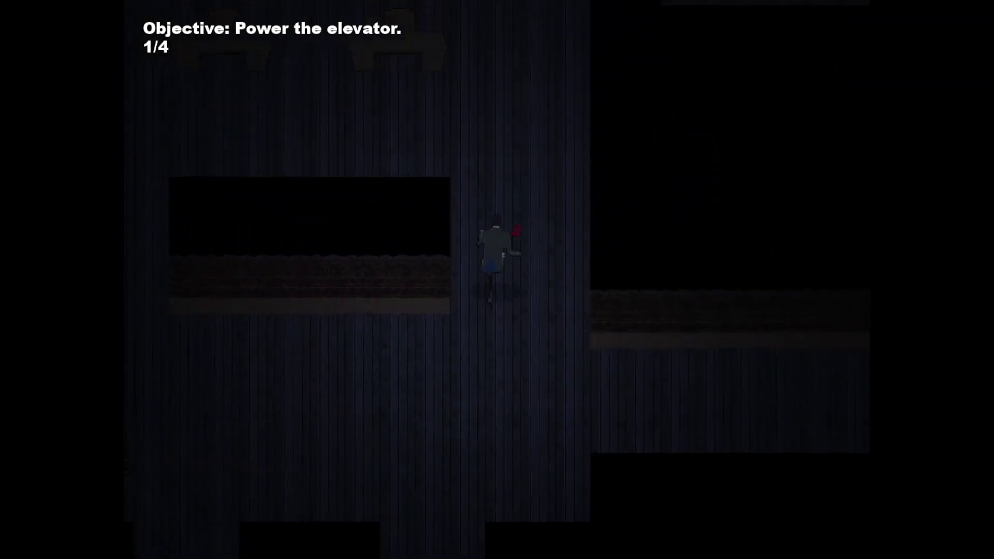
{"action": "key", "text": "w"}
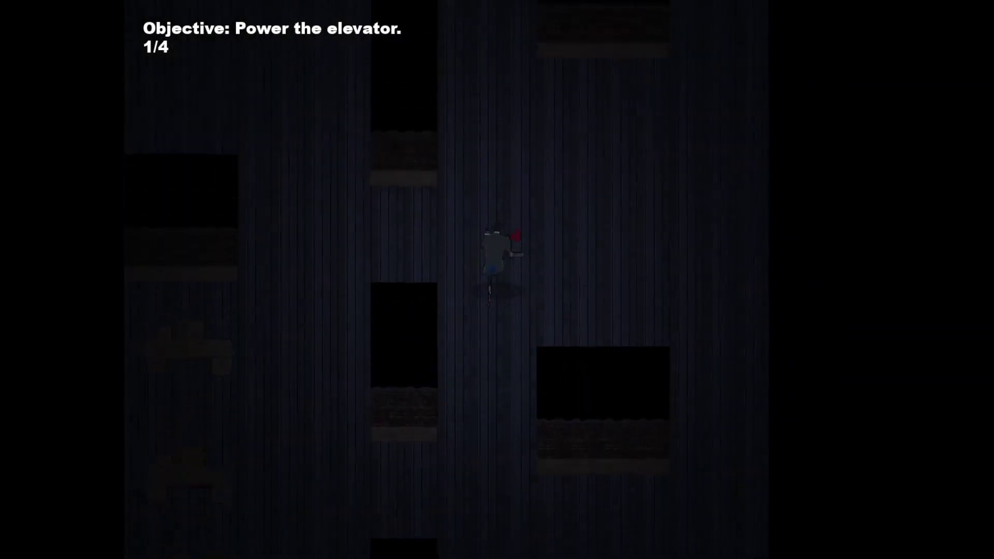
{"action": "key", "text": "w+d"}
{"action": "key", "text": "a"}
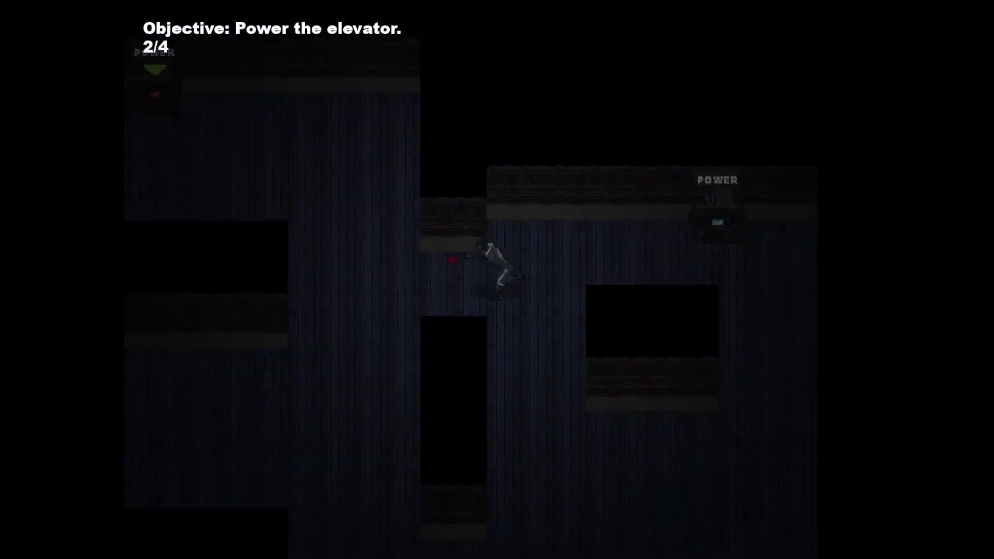
{"action": "key", "text": "d"}
{"action": "key", "text": "e"}
Power the final generator, then walk right and down toward the elevator
{"action": "key", "text": "s"}
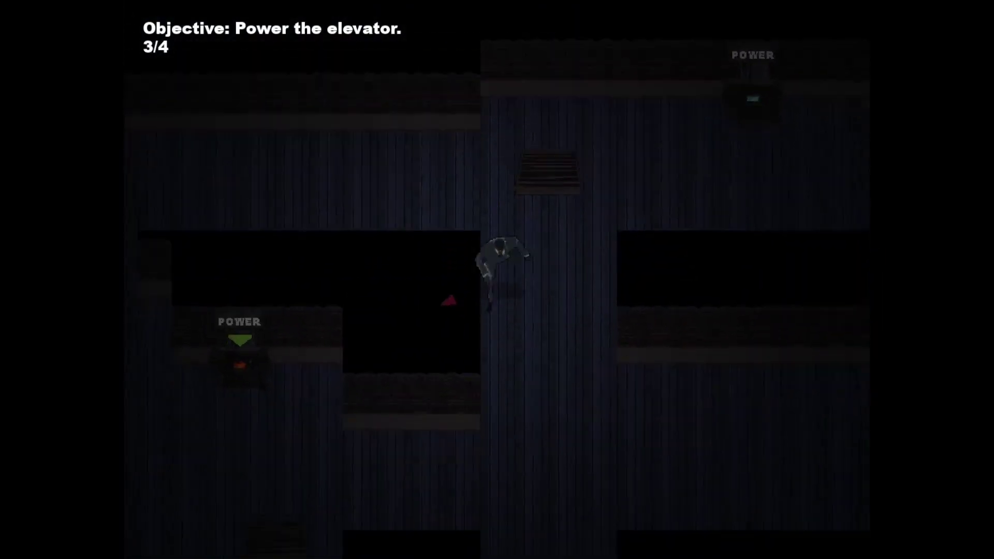
{"action": "key", "text": "a"}
{"action": "key", "text": "e"}
{"action": "key", "text": "s"}
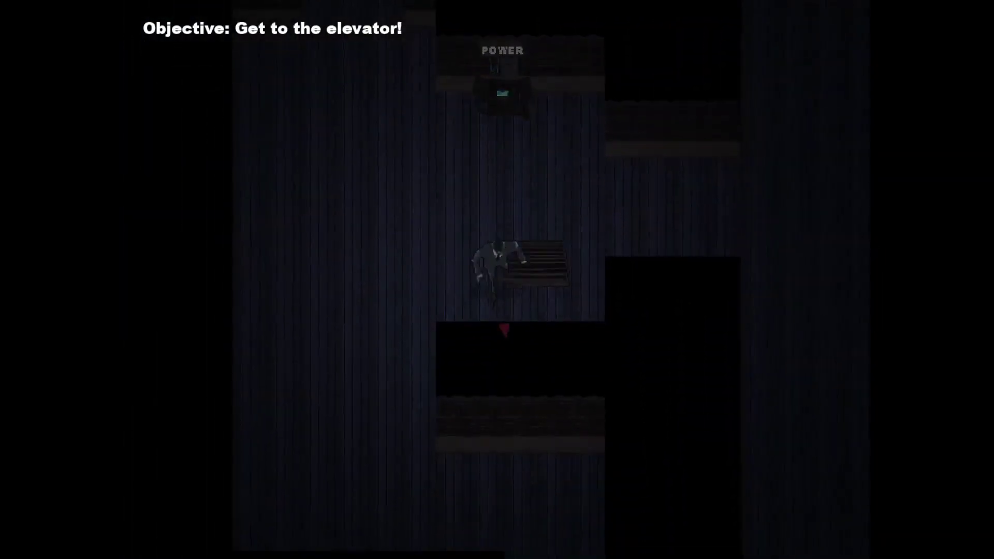
{"action": "key", "text": "a"}
{"action": "key", "text": "d"}
{"action": "key", "text": "s"}
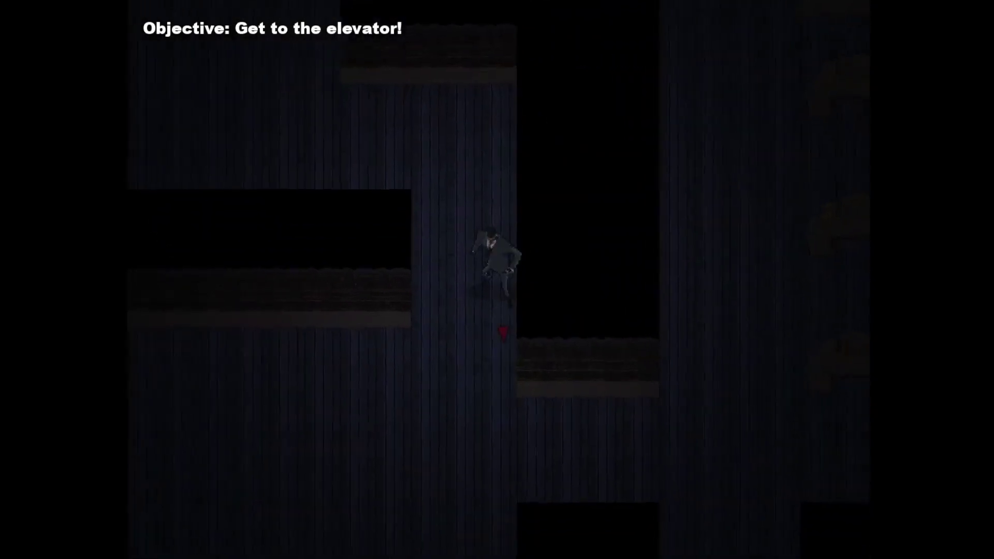
{"action": "key", "text": "w"}
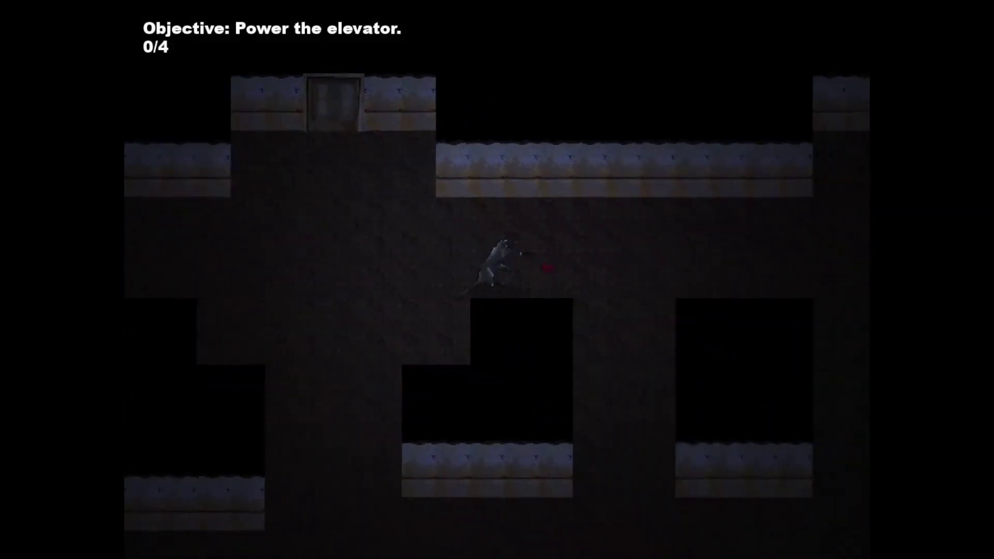
Power the first two generators on this floor (2/4)
{"action": "key", "text": "d"}
{"action": "key", "text": "w"}
{"action": "key", "text": "e"}
{"action": "key", "text": "s"}
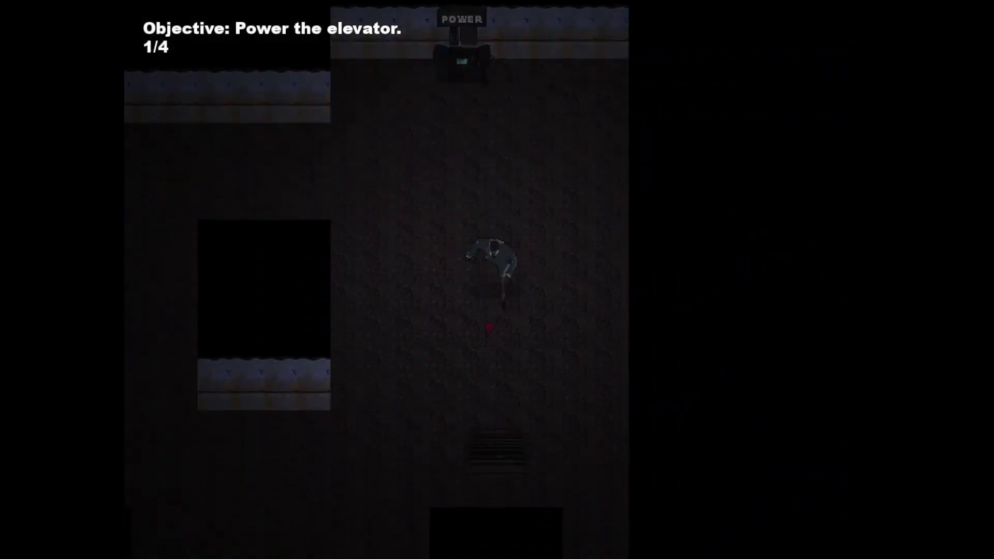
{"action": "key", "text": "s"}
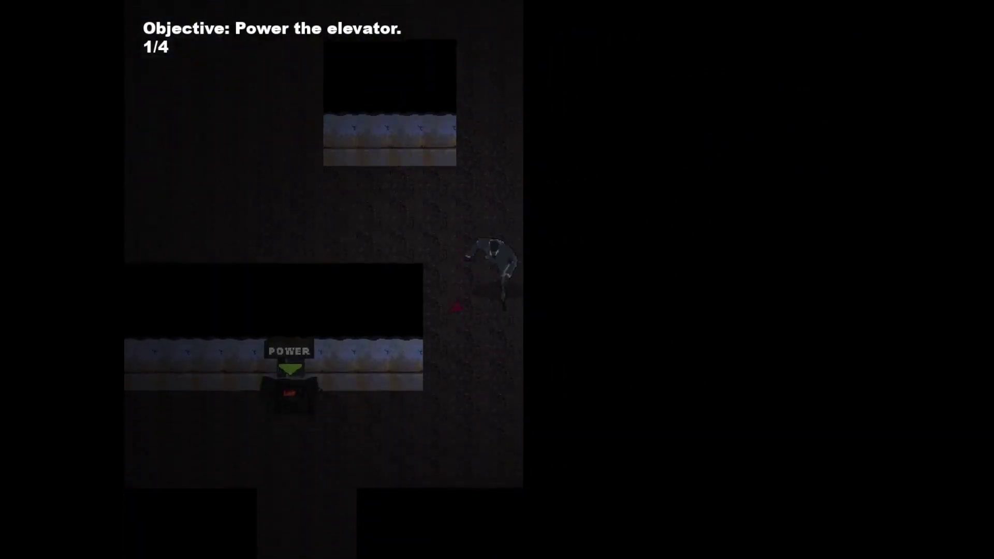
{"action": "key", "text": "a"}
{"action": "key", "text": "w"}
{"action": "key", "text": "e"}
{"action": "key", "text": "s"}
Power the third and fourth generators, then walk into the elevator
{"action": "key", "text": "a"}
{"action": "key", "text": "a"}
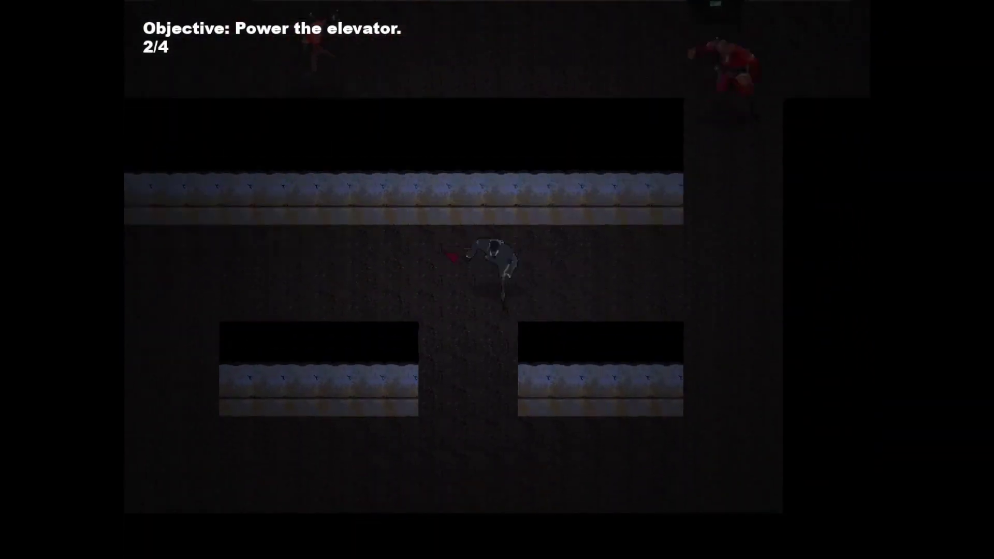
{"action": "key", "text": "w"}
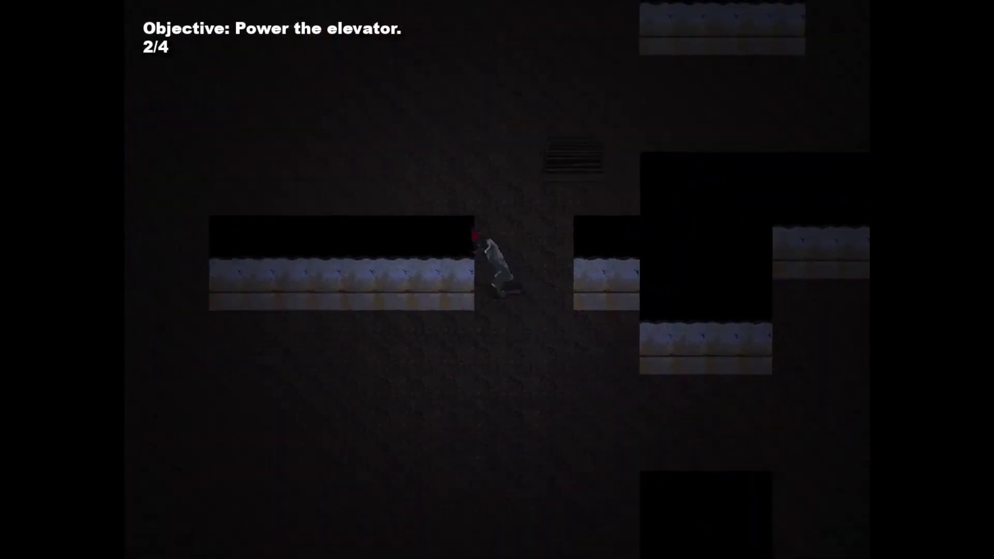
{"action": "key", "text": "e"}
{"action": "key", "text": "d"}
{"action": "key", "text": "w"}
{"action": "key", "text": "a"}
{"action": "key", "text": "w"}
{"action": "key", "text": "s"}
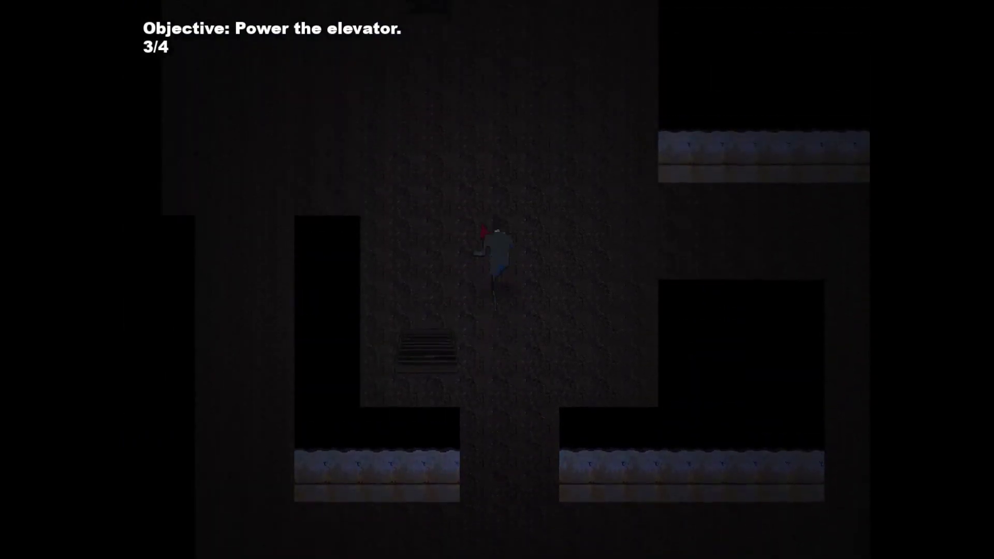
{"action": "key", "text": "d"}
{"action": "key", "text": "e"}
{"action": "key", "text": "d"}
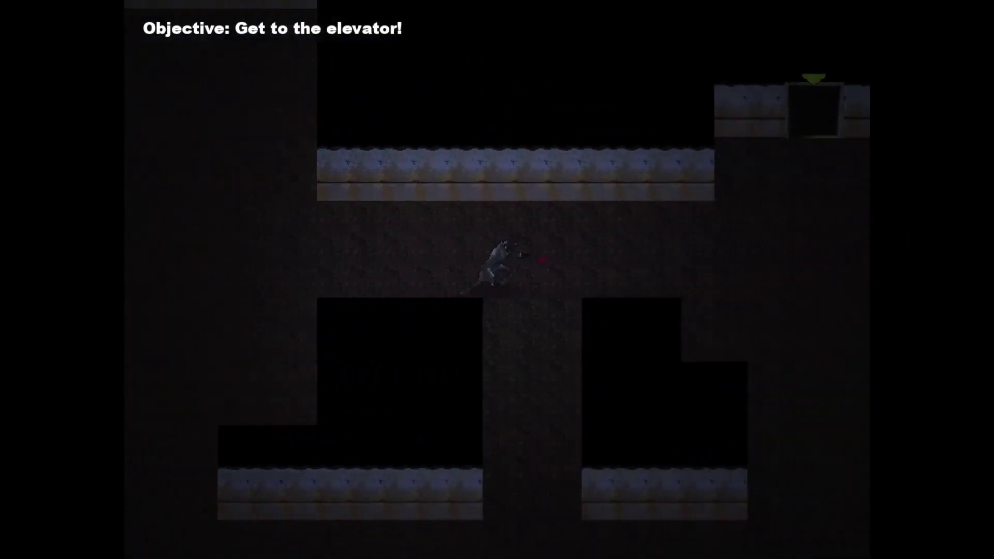
{"action": "key", "text": "w"}
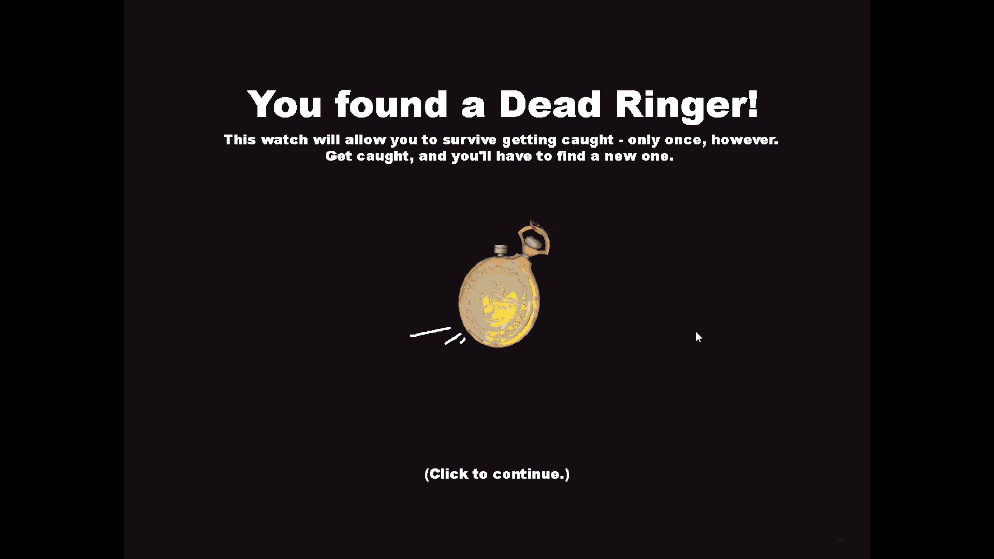
Dismiss the Dead Ringer watch notice to begin Floor 20
{"action": "left_click", "coordinate": [725, 390]}
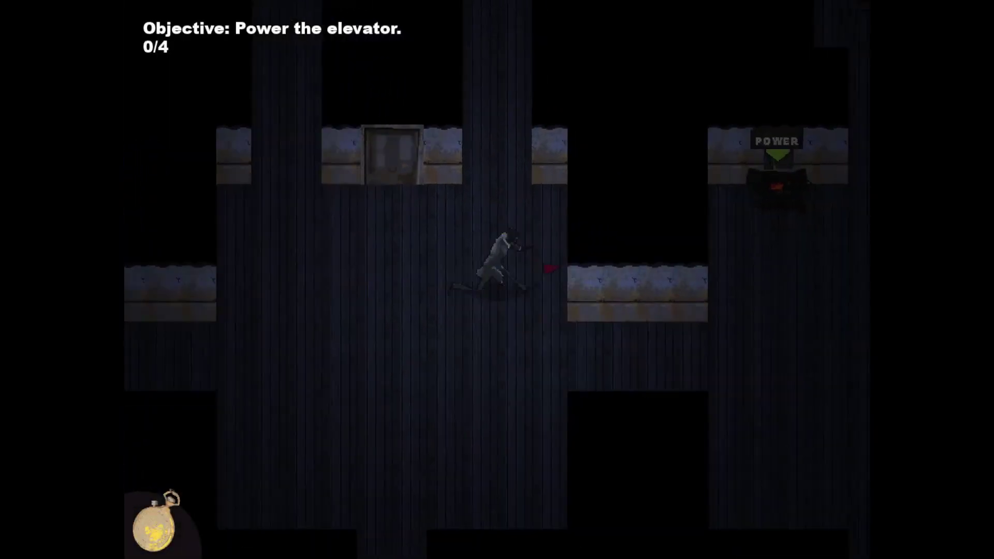
Power the first two generators on Floor 20
{"action": "key", "text": "d"}
{"action": "key", "text": "w"}
{"action": "key", "text": "w"}
{"action": "key", "text": "s"}
{"action": "key", "text": "a"}
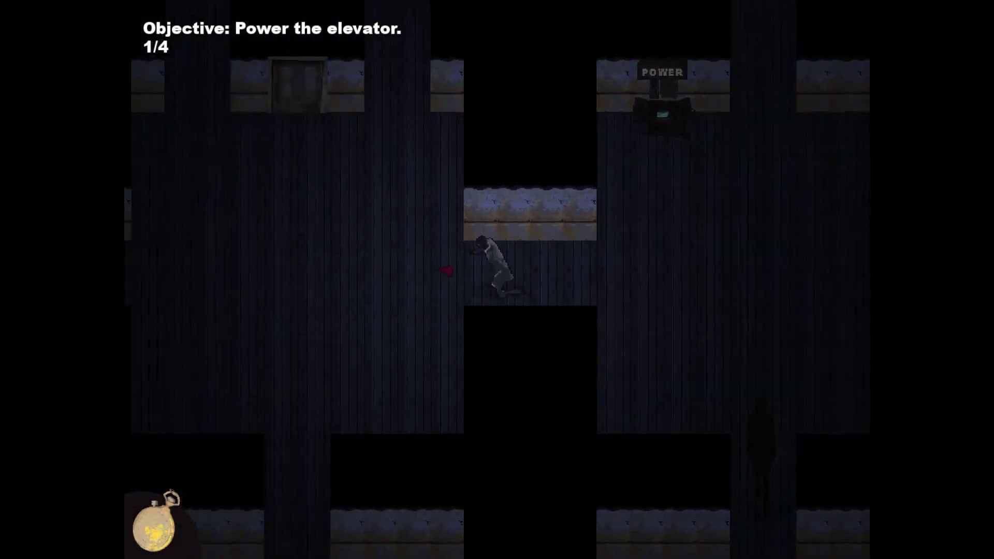
{"action": "key", "text": "d"}
{"action": "key", "text": "s"}
{"action": "key", "text": "s"}
{"action": "key", "text": "a"}
{"action": "key", "text": "w"}
{"action": "key", "text": "a"}
{"action": "key", "text": "w"}
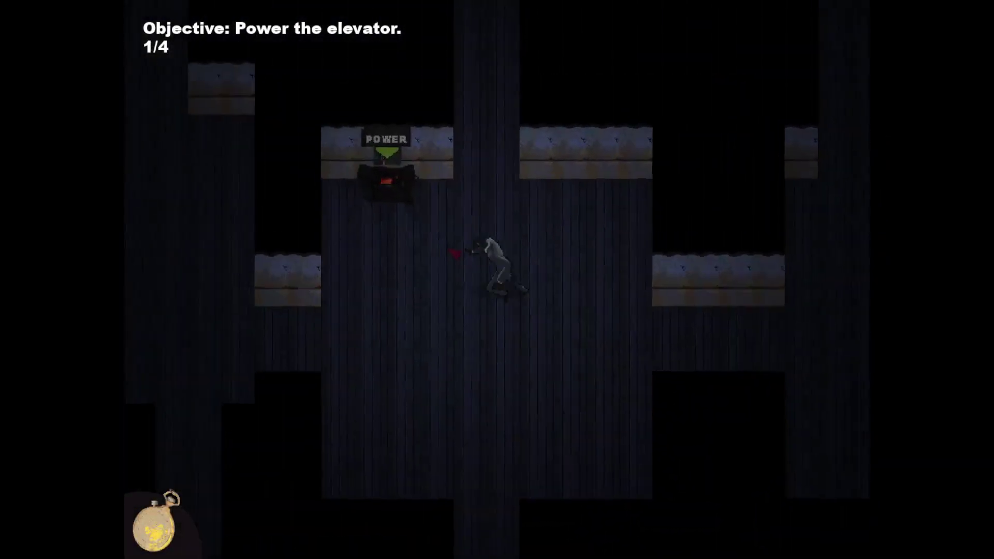
{"action": "key", "text": "a"}
{"action": "key", "text": "w"}
Navigate down through the maze and power the third generator
{"action": "key", "text": "s"}
{"action": "key", "text": "d"}
{"action": "key", "text": "s"}
{"action": "key", "text": "d"}
{"action": "key", "text": "s"}
{"action": "key", "text": "a"}
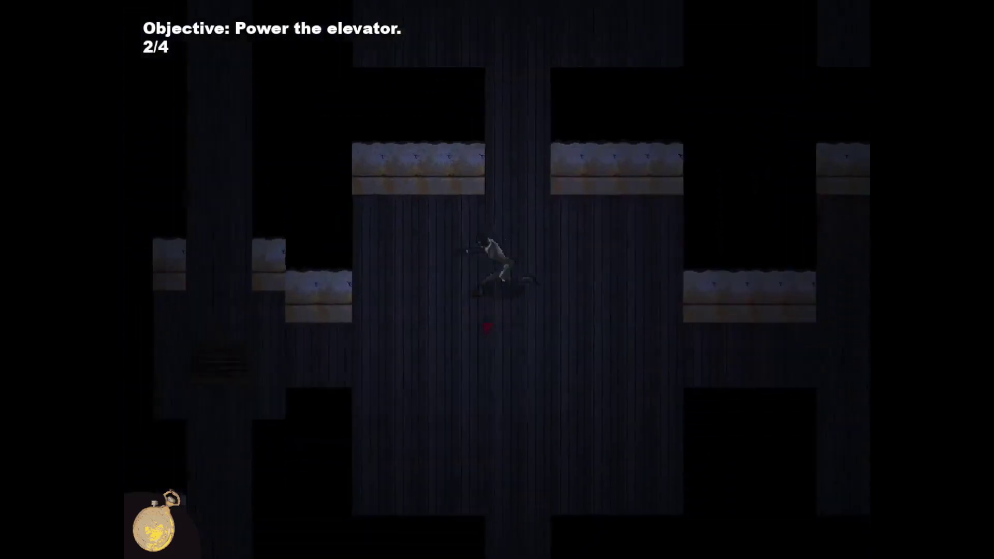
{"action": "key", "text": "s"}
{"action": "key", "text": "s"}
{"action": "key", "text": "d"}
{"action": "key", "text": "s"}
{"action": "key", "text": "a"}
{"action": "key", "text": "s"}
Walk right along the corridor and power the fourth generator (4/4)
{"action": "key", "text": "d"}
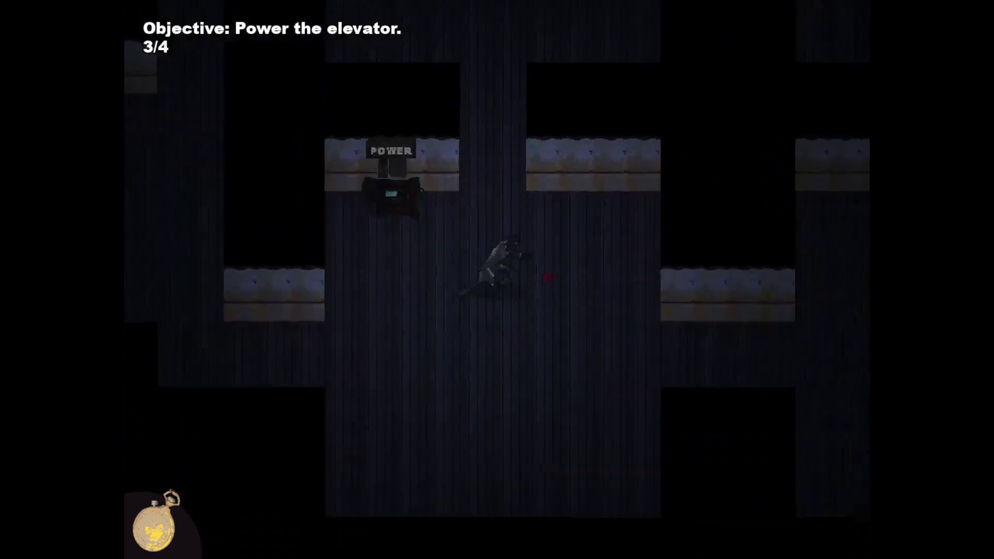
{"action": "key", "text": "d"}
{"action": "key", "text": "s"}
{"action": "key", "text": "d"}
{"action": "key", "text": "d"}
{"action": "key", "text": "d"}
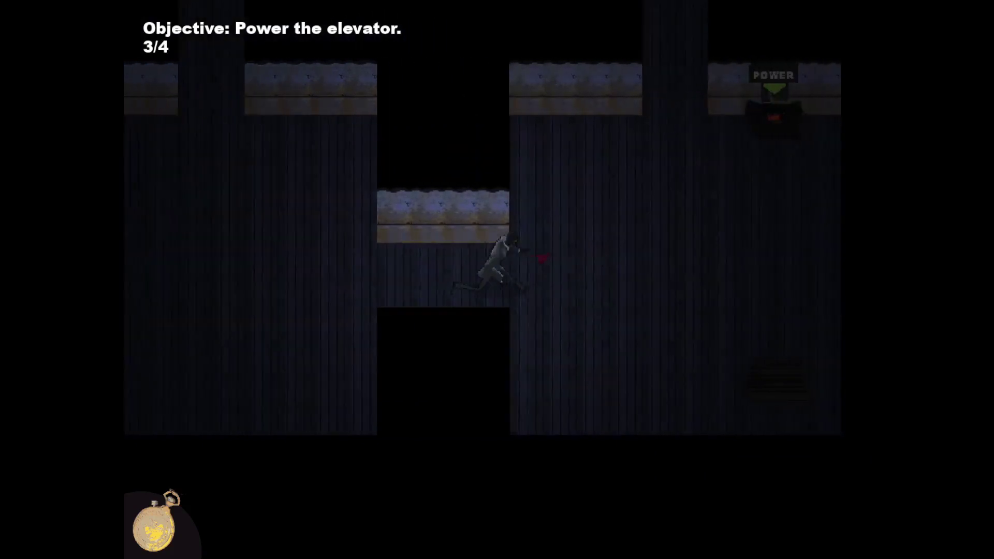
{"action": "key", "text": "d"}
{"action": "key", "text": "w"}
{"action": "key", "text": "d"}
{"action": "key", "text": "w"}
{"action": "key", "text": "a"}
Run up and left through the maze toward the elevator
{"action": "key", "text": "w"}
{"action": "key", "text": "a"}
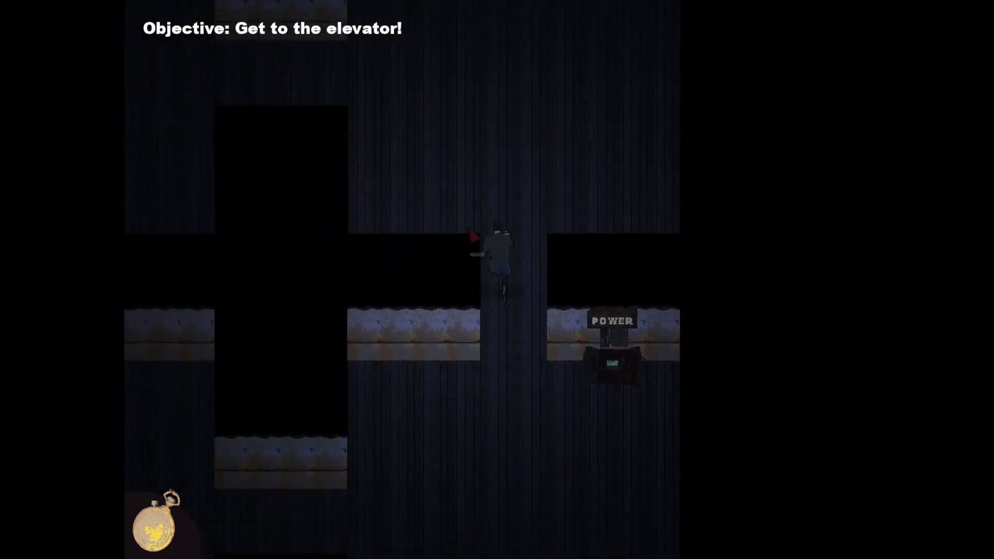
{"action": "key", "text": "w"}
{"action": "key", "text": "w"}
{"action": "key", "text": "a"}
{"action": "key", "text": "a"}
{"action": "key", "text": "w"}
{"action": "key", "text": "a"}
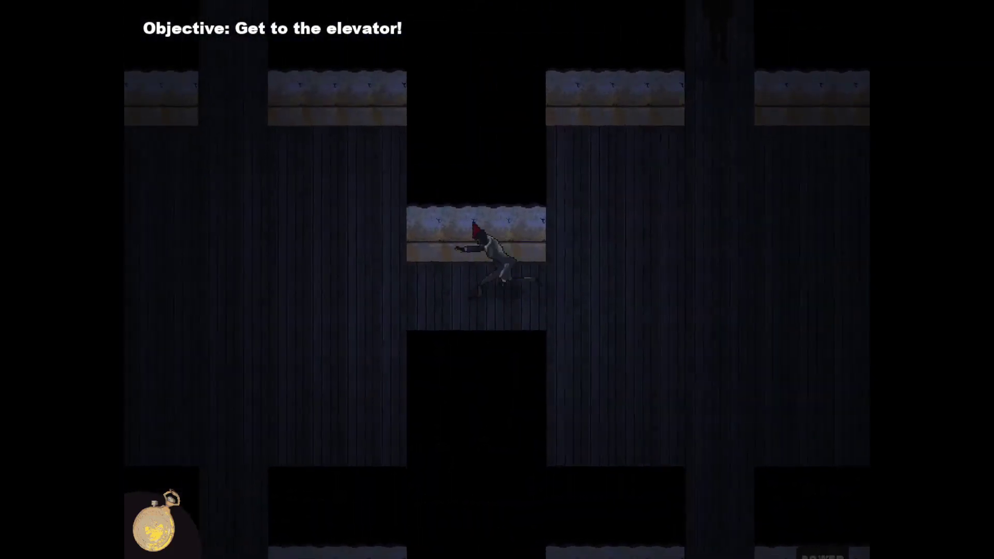
{"action": "key", "text": "a"}
{"action": "key", "text": "w"}
{"action": "key", "text": "a"}
{"action": "key", "text": "d"}
{"action": "key", "text": "s"}
{"action": "key", "text": "s"}
{"action": "key", "text": "s"}
Evade the pale enemy and reach the Floor 20 elevator
{"action": "key", "text": "a"}
{"action": "key", "text": "s"}
{"action": "key", "text": "s"}
{"action": "key", "text": "a"}
{"action": "key", "text": "a"}
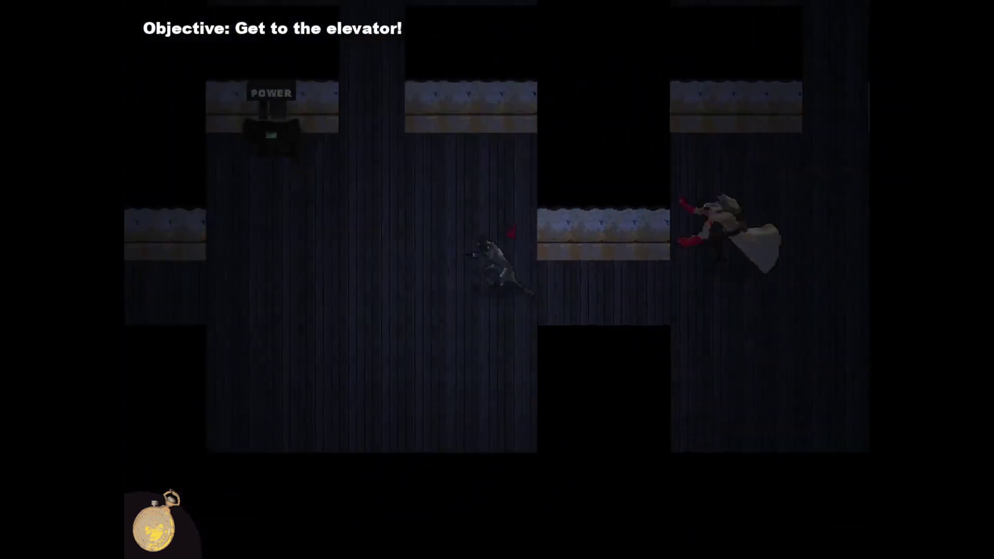
{"action": "key", "text": "w"}
{"action": "key", "text": "a"}
{"action": "key", "text": "w"}
{"action": "key", "text": "d"}
{"action": "key", "text": "w"}
{"action": "key", "text": "d"}
{"action": "key", "text": "d"}
{"action": "key", "text": "s"}
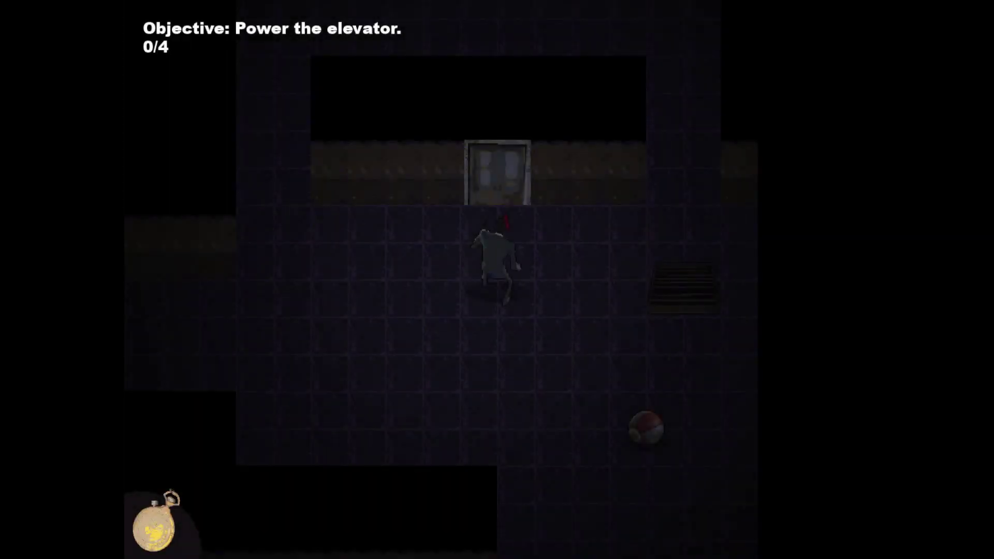
Power the first two generators on Floor 21
{"action": "key", "text": "a"}
{"action": "key", "text": "w"}
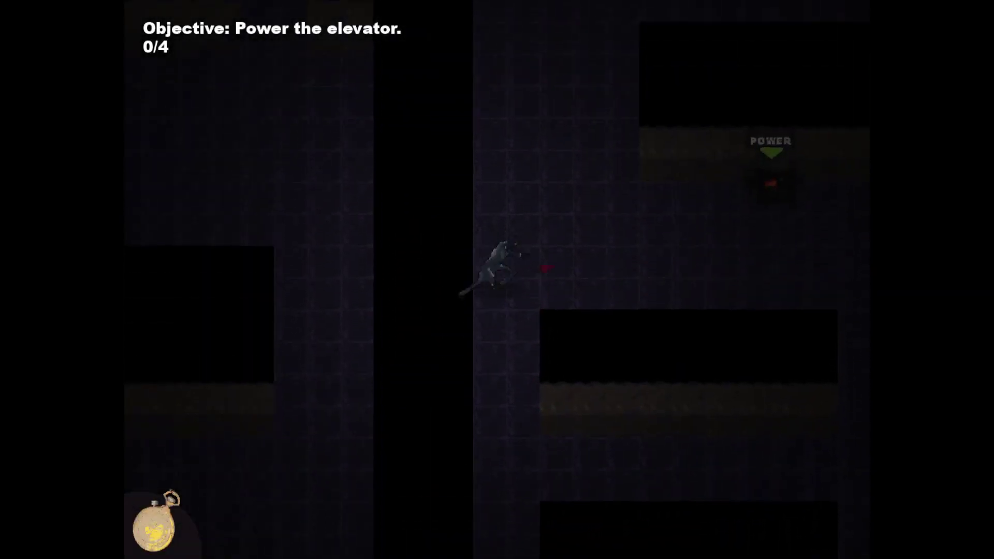
{"action": "key", "text": "d"}
{"action": "key", "text": "a"}
{"action": "key", "text": "w"}
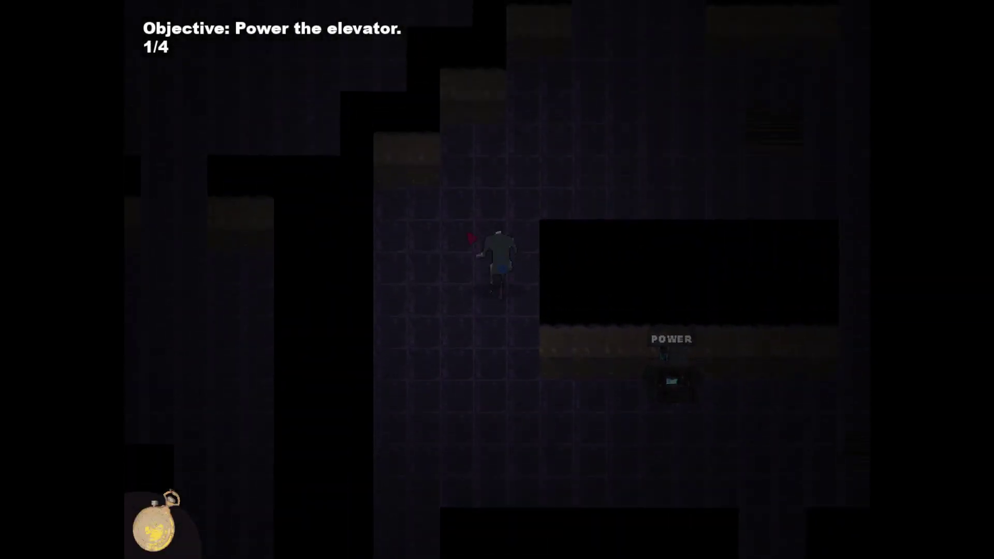
{"action": "key", "text": "a"}
{"action": "key", "text": "w"}
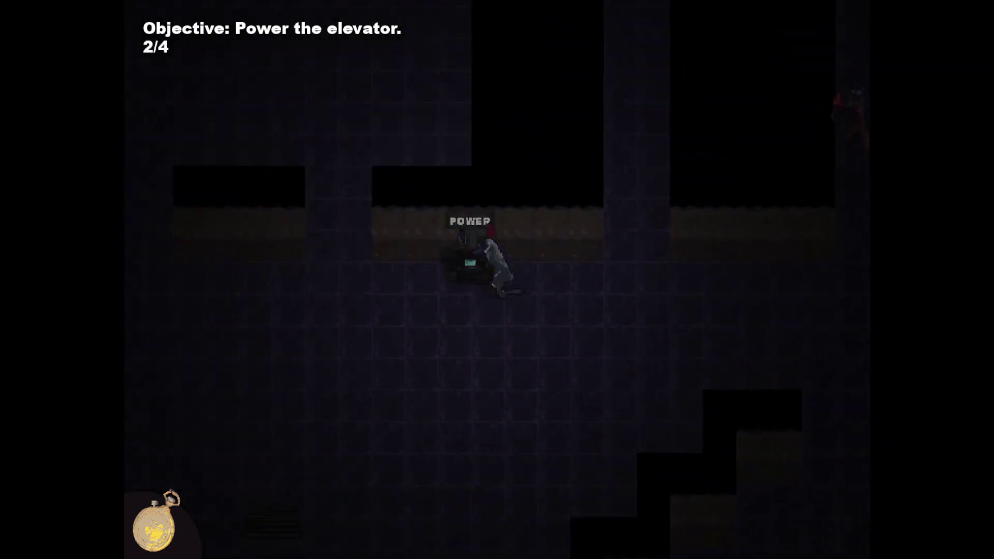
Walk back down and around to power the third generator
{"action": "key", "text": "a"}
{"action": "key", "text": "s"}
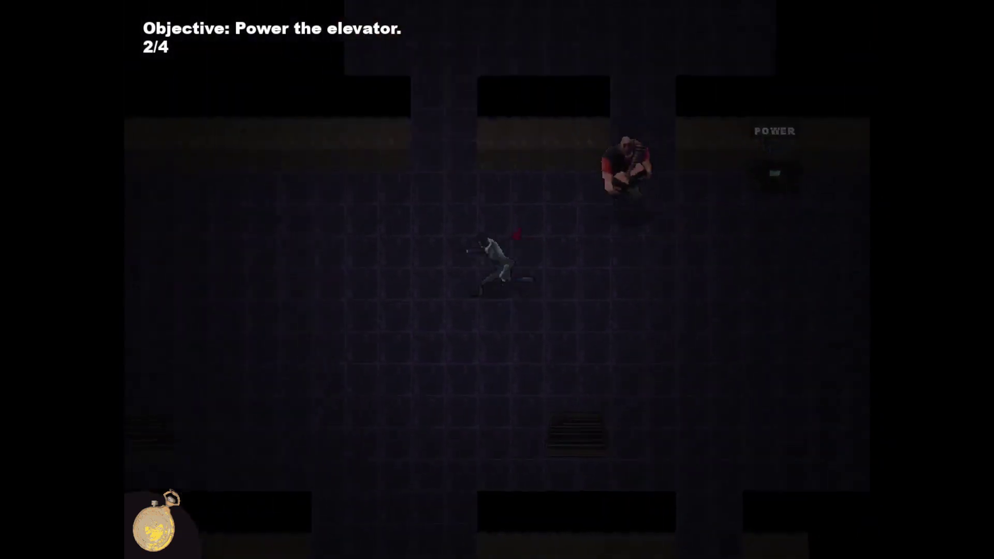
{"action": "key", "text": "w"}
{"action": "key", "text": "d"}
{"action": "key", "text": "w"}
{"action": "key", "text": "d"}
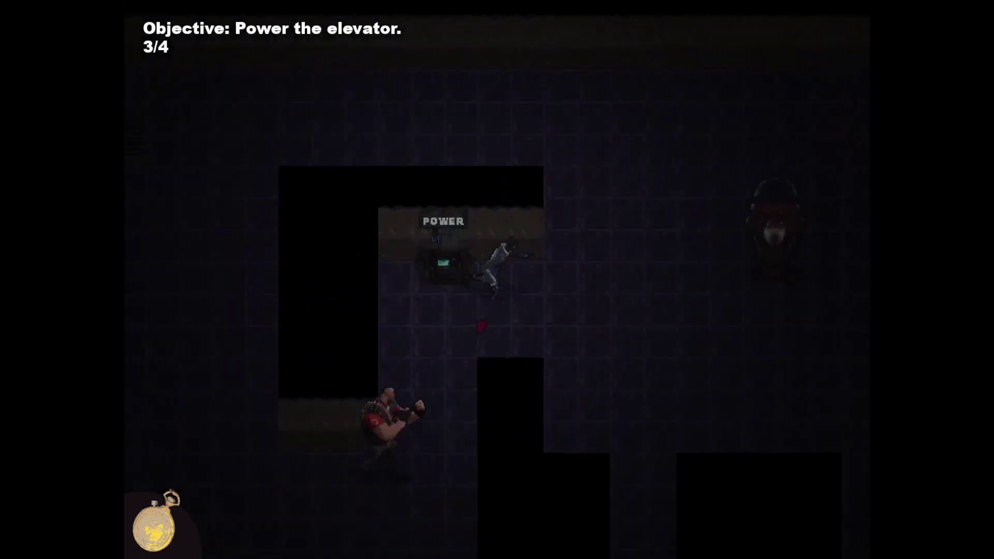
{"action": "key", "text": "a"}
{"action": "key", "text": "a"}
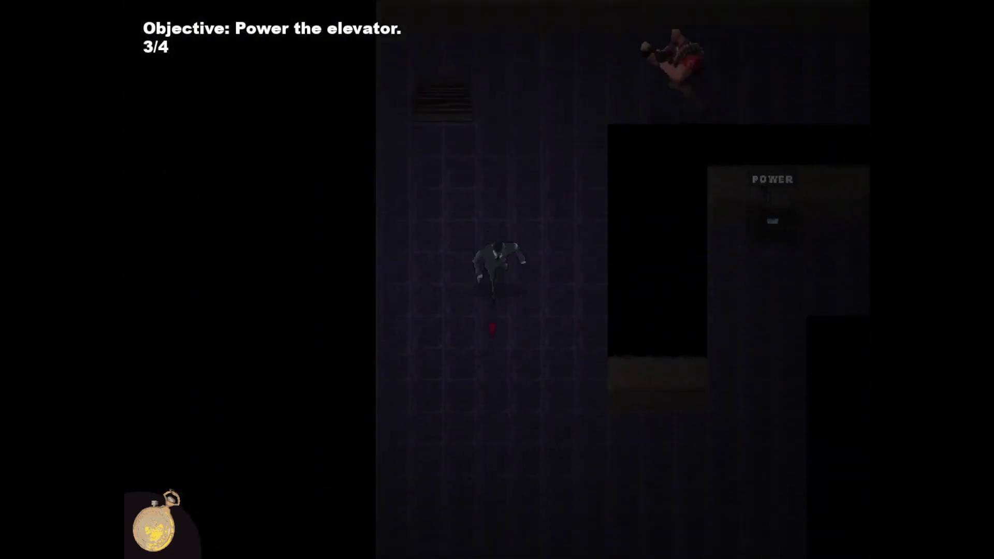
Power the final generator and walk southeast into the elevator
{"action": "key", "text": "s"}
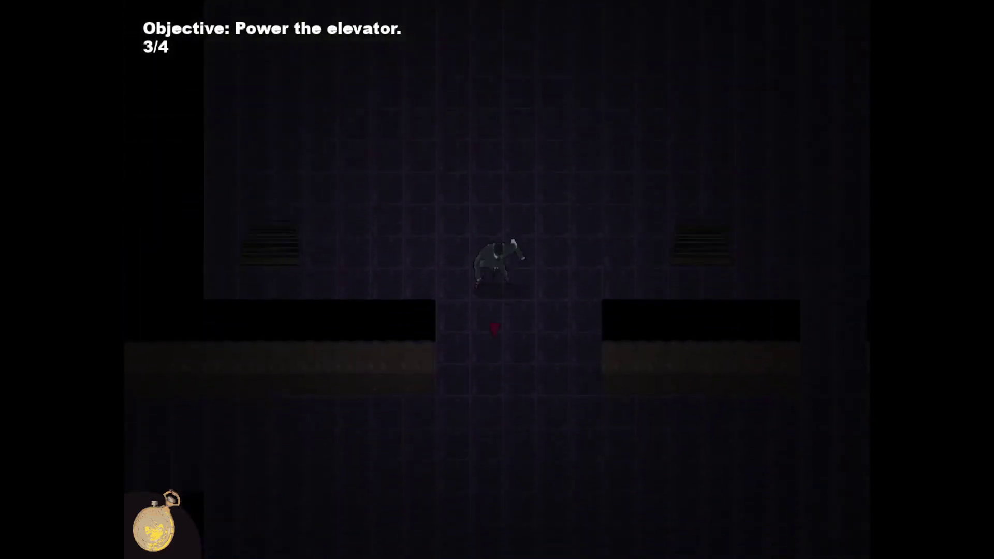
{"action": "key", "text": "s"}
{"action": "key", "text": "d"}
{"action": "key", "text": "e"}
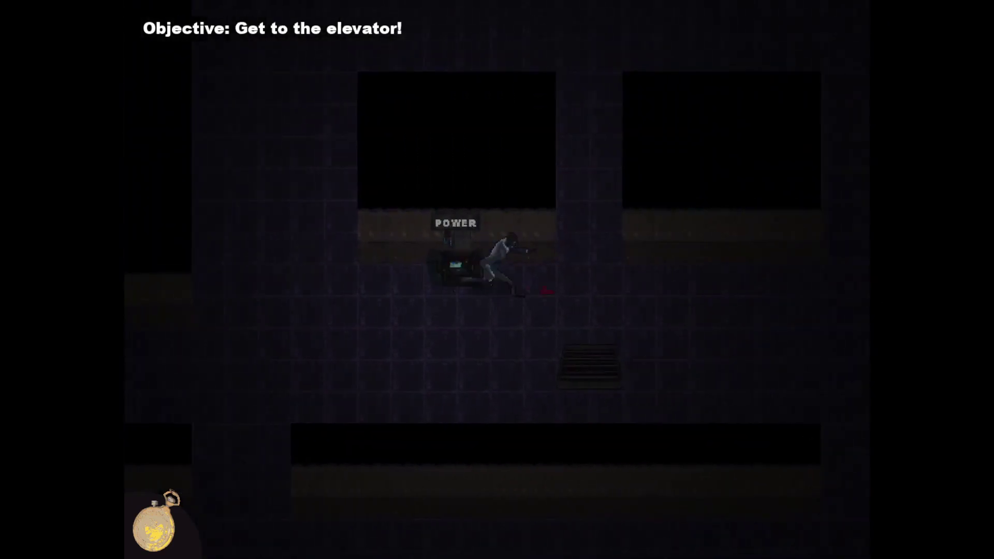
{"action": "key", "text": "d"}
{"action": "key", "text": "s"}
{"action": "key", "text": "d"}
{"action": "key", "text": "s"}
{"action": "key", "text": "d"}
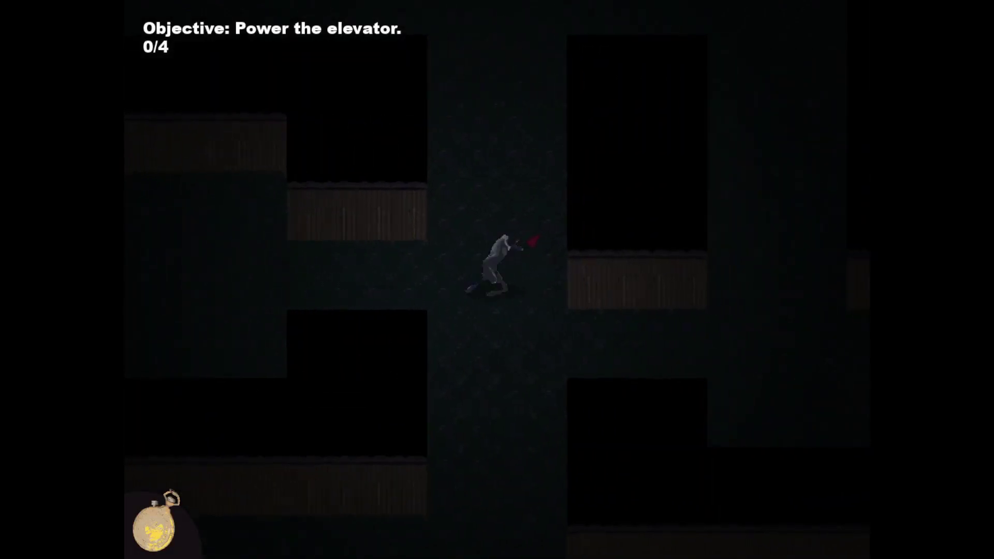
Power the first generator on Floor 22 and head south
{"action": "key", "text": "w"}
{"action": "key", "text": "d"}
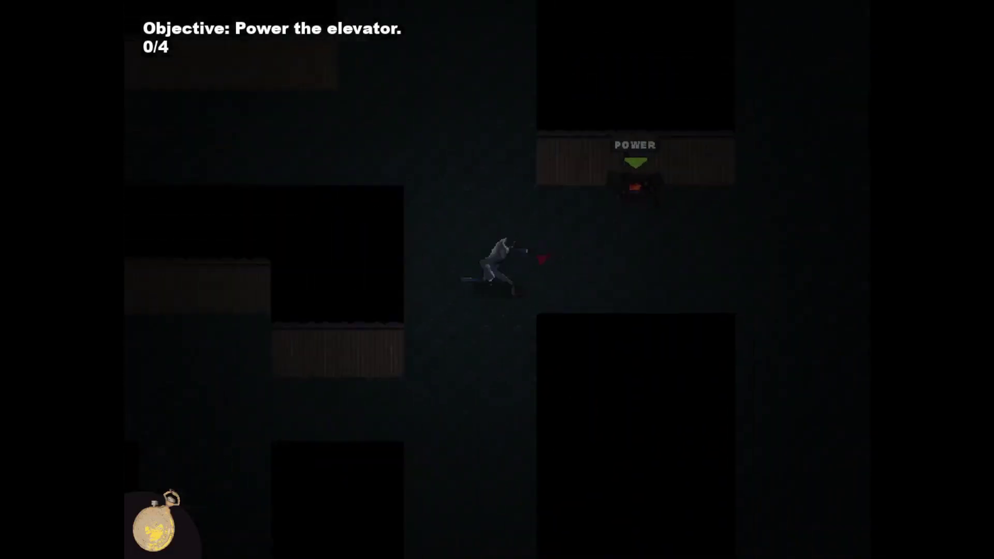
{"action": "key", "text": "d"}
{"action": "key", "text": "e"}
{"action": "key", "text": "s"}
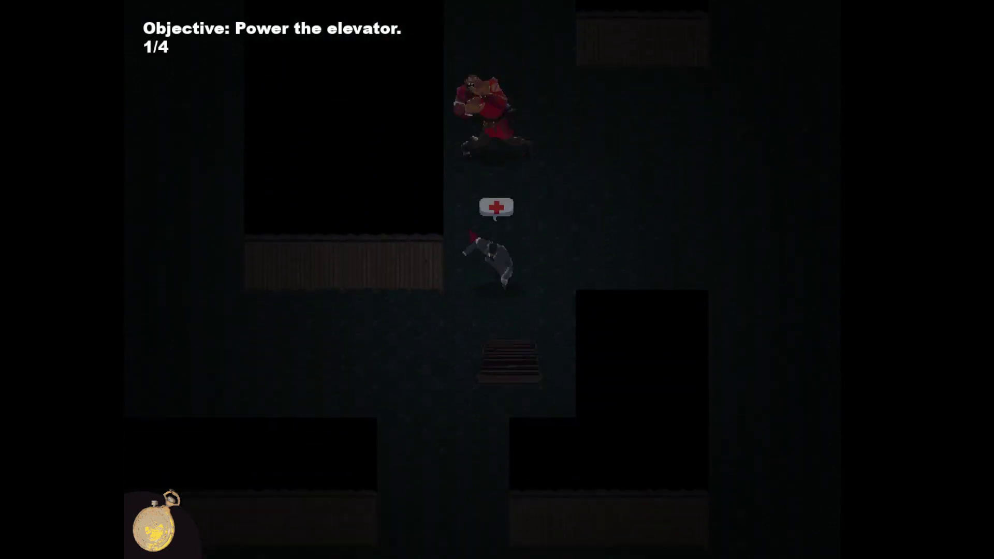
{"action": "key", "text": "s"}
{"action": "key", "text": "d"}
{"action": "key", "text": "d"}
Walk north up the vertical corridor and power the second generator
{"action": "key", "text": "a"}
{"action": "key", "text": "w"}
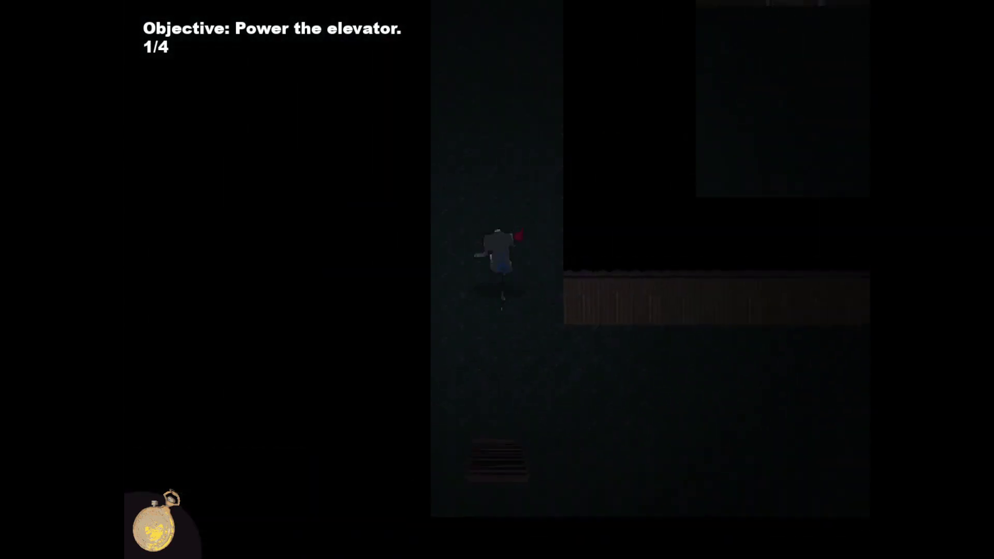
{"action": "key", "text": "w"}
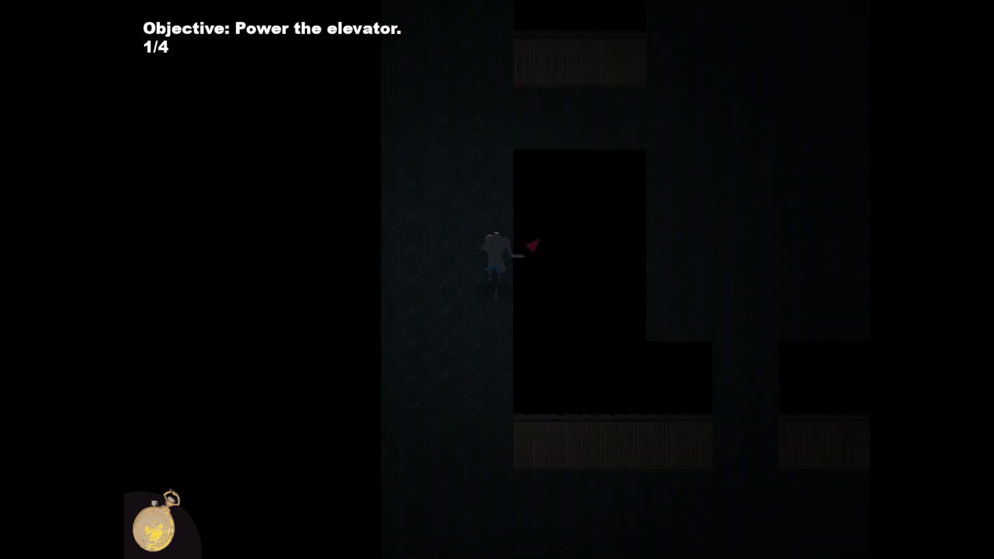
{"action": "key", "text": "w"}
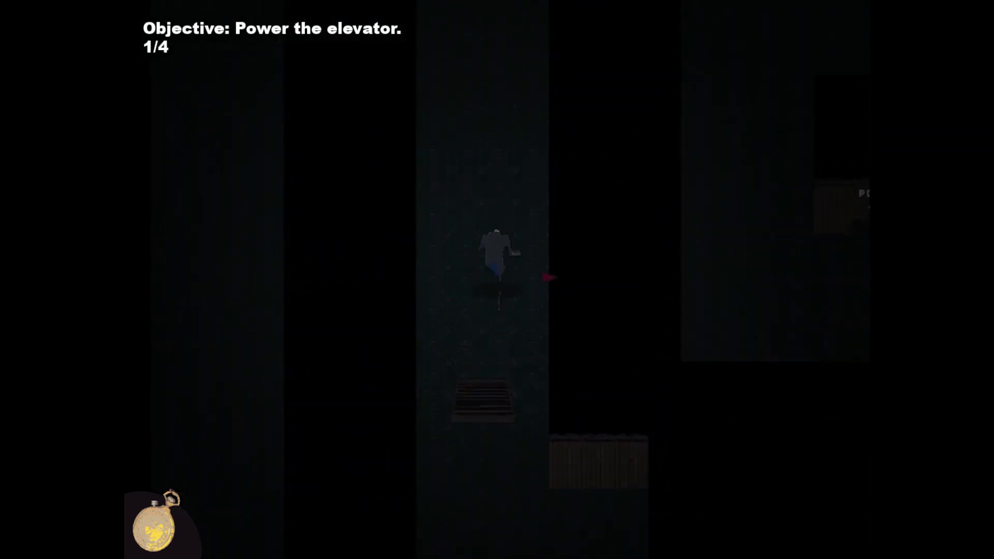
{"action": "key", "text": "w"}
{"action": "key", "text": "e"}
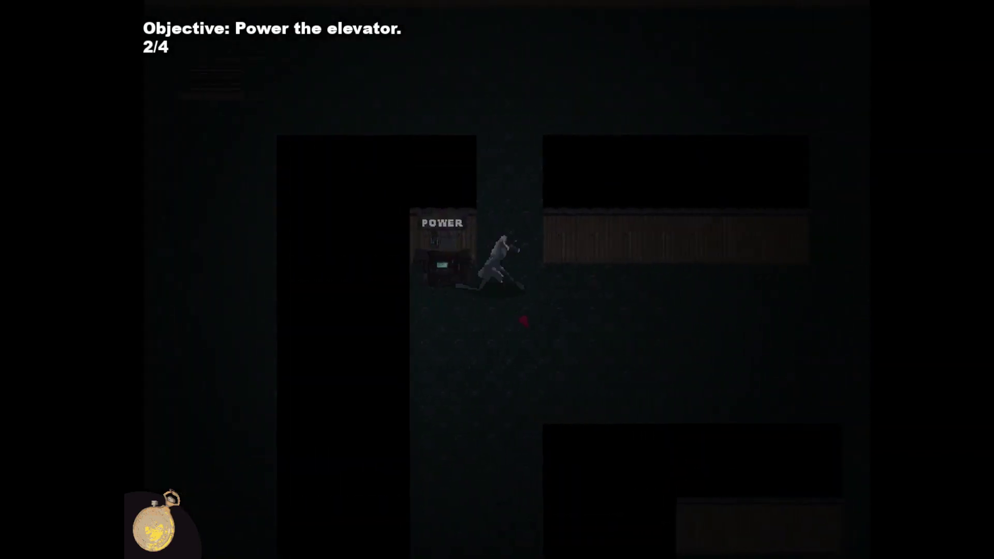
Circle southeast to the third generator and power it
{"action": "key", "text": "d"}
{"action": "key", "text": "s"}
{"action": "key", "text": "s"}
{"action": "key", "text": "a"}
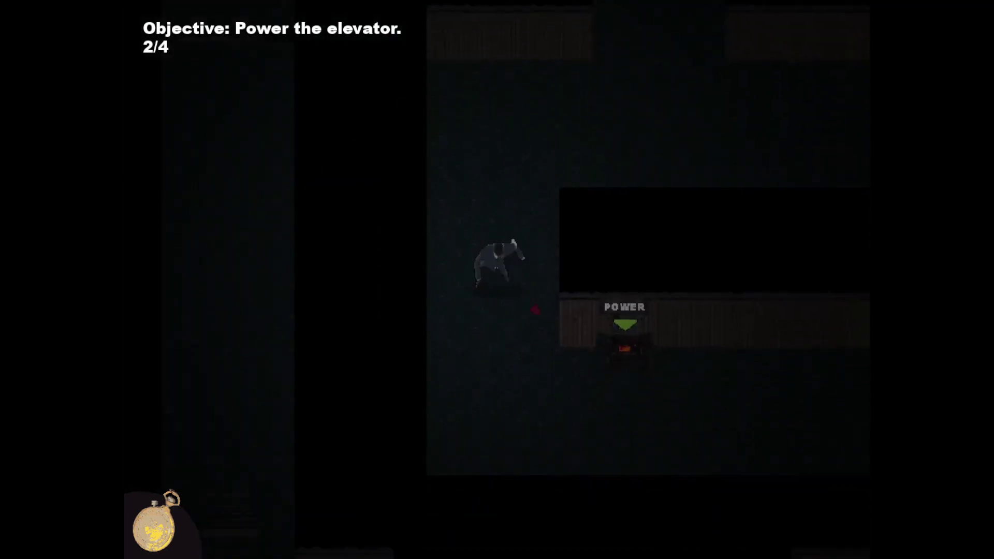
{"action": "key", "text": "d"}
{"action": "key", "text": "e"}
{"action": "key", "text": "a"}
{"action": "key", "text": "s"}
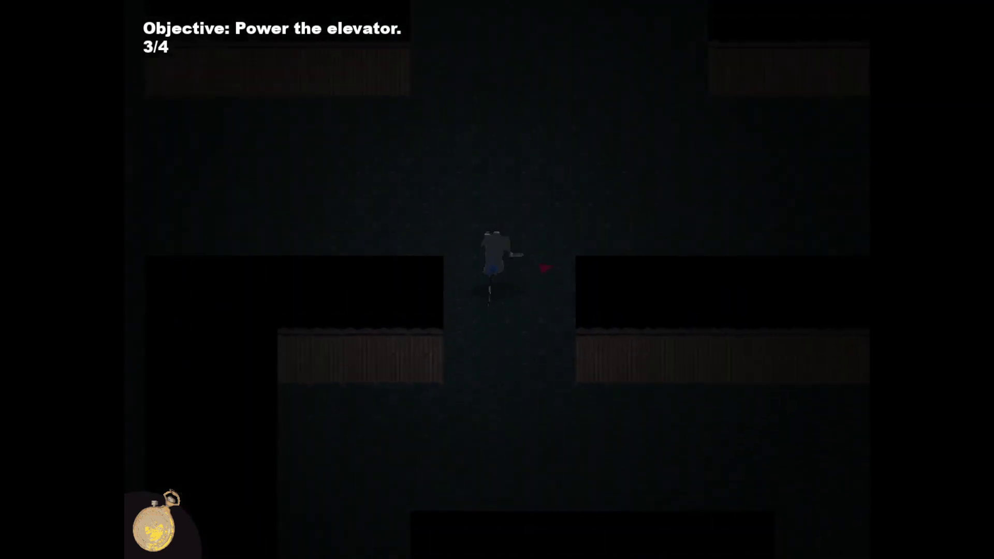
Power the last generator, then walk south into the elevator
{"action": "key", "text": "d"}
{"action": "key", "text": "e"}
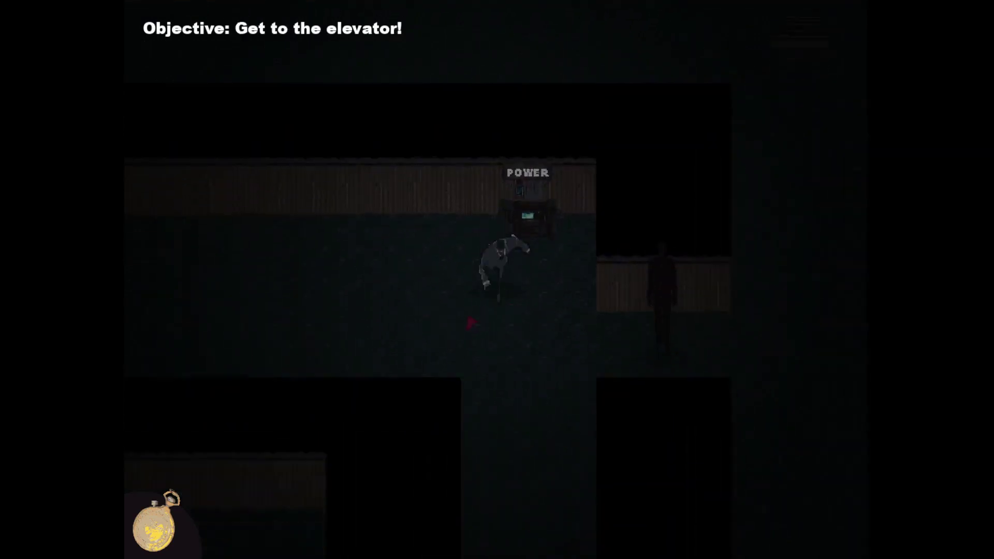
{"action": "key", "text": "s"}
{"action": "key", "text": "s"}
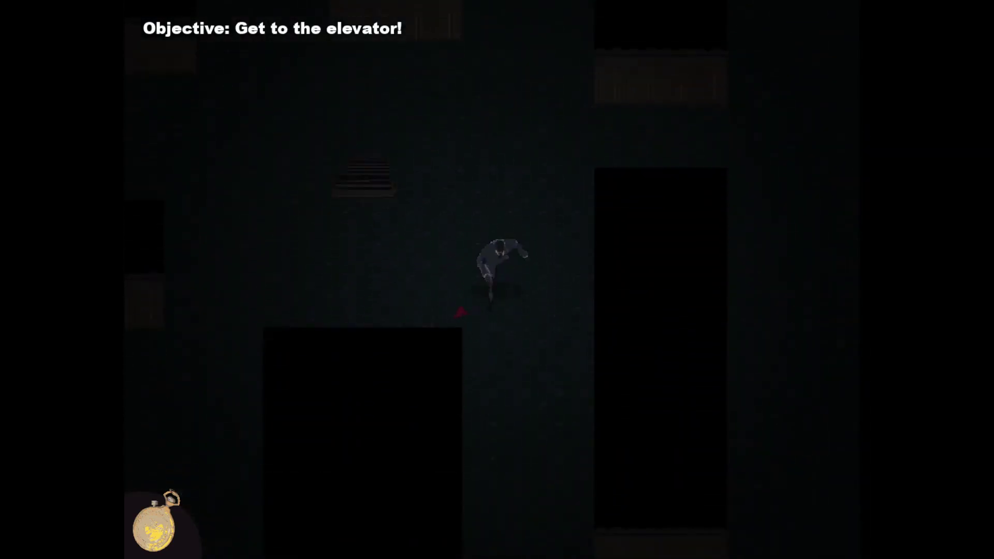
{"action": "key", "text": "a"}
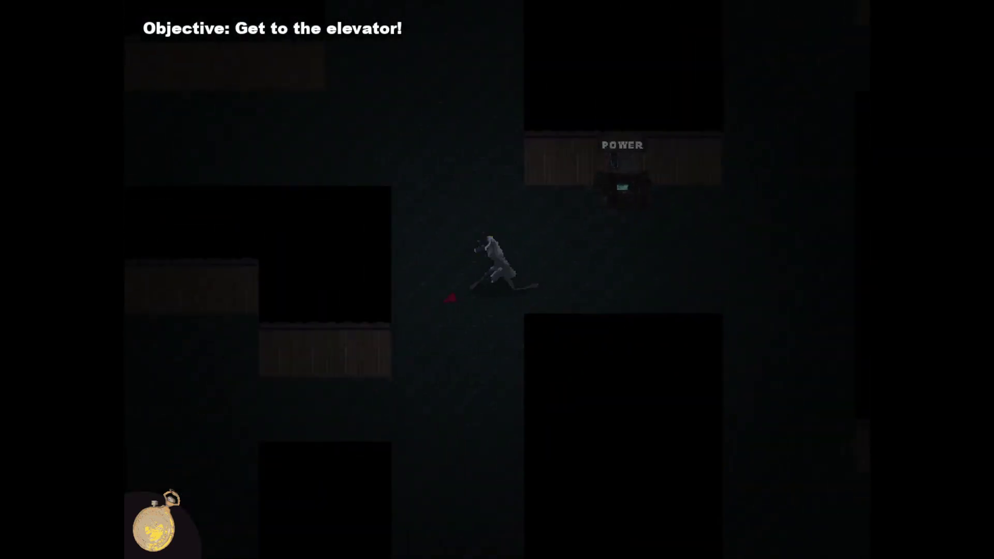
{"action": "key", "text": "s"}
{"action": "key", "text": "a"}
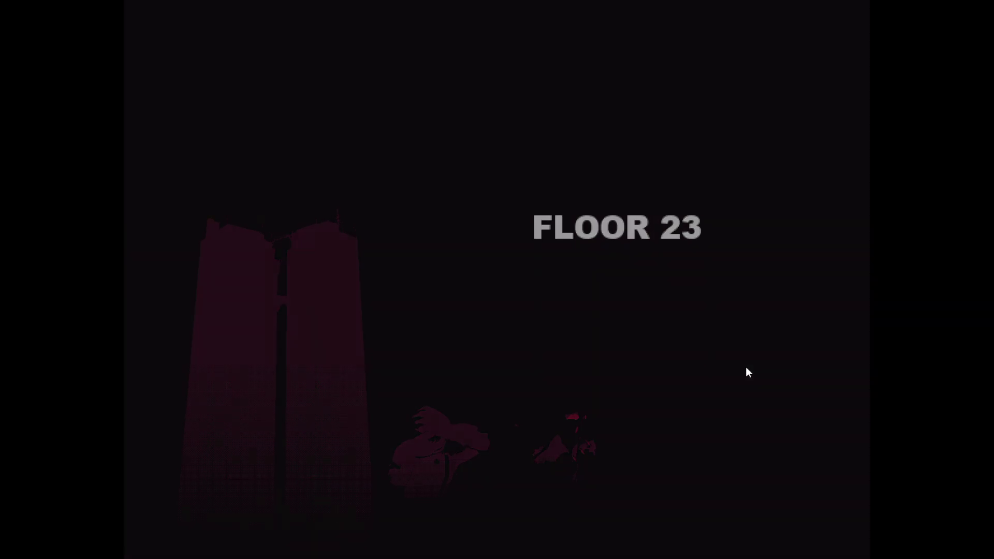
Walk the first corridor of floor 23 and power its first generator
{"action": "key", "text": "Left"}
{"action": "key", "text": "Up"}
{"action": "key", "text": "Up"}
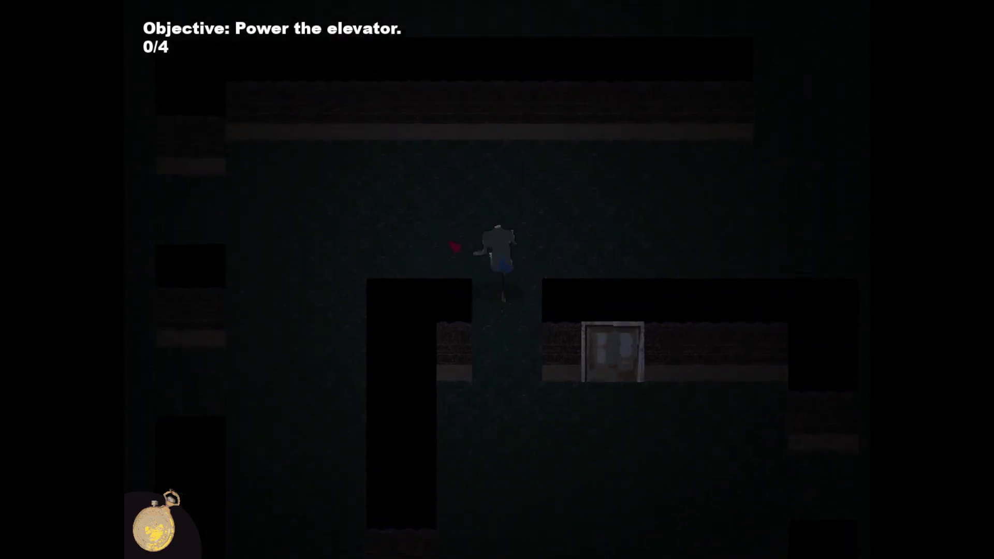
{"action": "key", "text": "Left"}
{"action": "key", "text": "Up"}
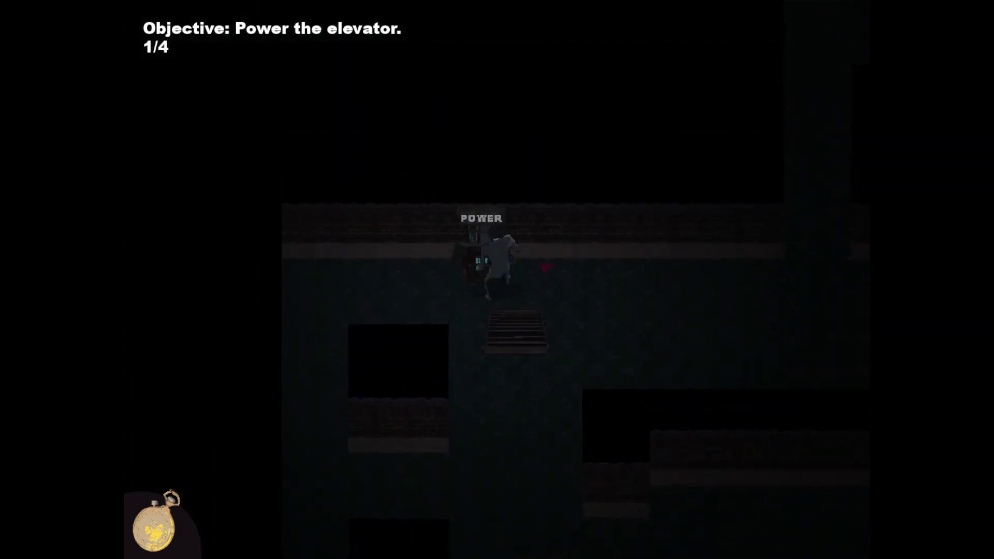
Make your way through the corridors and power the second generator
{"action": "key", "text": "Right"}
{"action": "key", "text": "Up"}
{"action": "key", "text": "Up"}
{"action": "key", "text": "Right"}
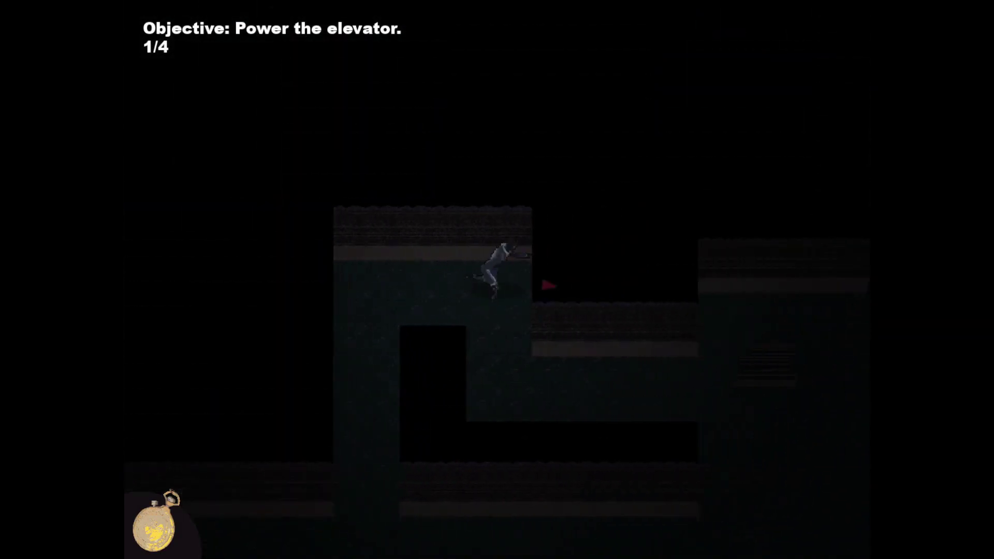
{"action": "key", "text": "Down"}
{"action": "key", "text": "Right"}
{"action": "key", "text": "Up"}
Evade the pale pursuer and power the third and fourth generators
{"action": "key", "text": "Down"}
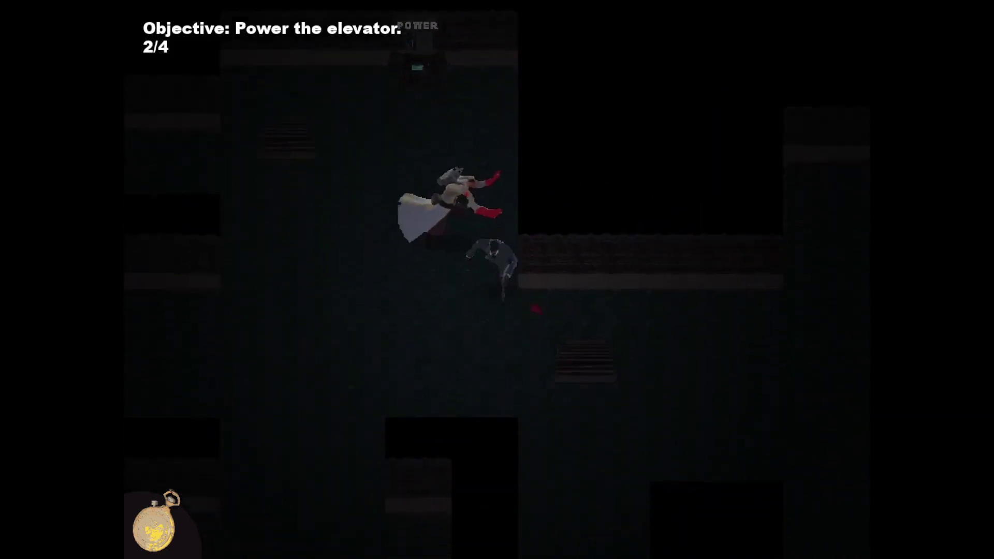
{"action": "key", "text": "Right"}
{"action": "key", "text": "Right"}
{"action": "key", "text": "Down"}
{"action": "key", "text": "Left"}
{"action": "key", "text": "Down"}
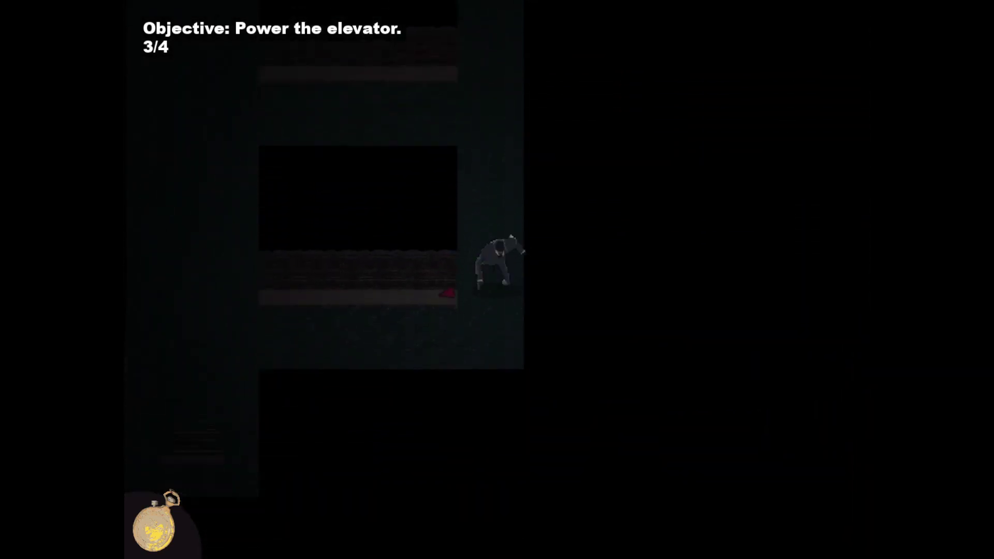
Walk to the elevator and enter it to reach Floor 24
{"action": "key", "text": "Left"}
{"action": "key", "text": "Up"}
{"action": "key", "text": "Left"}
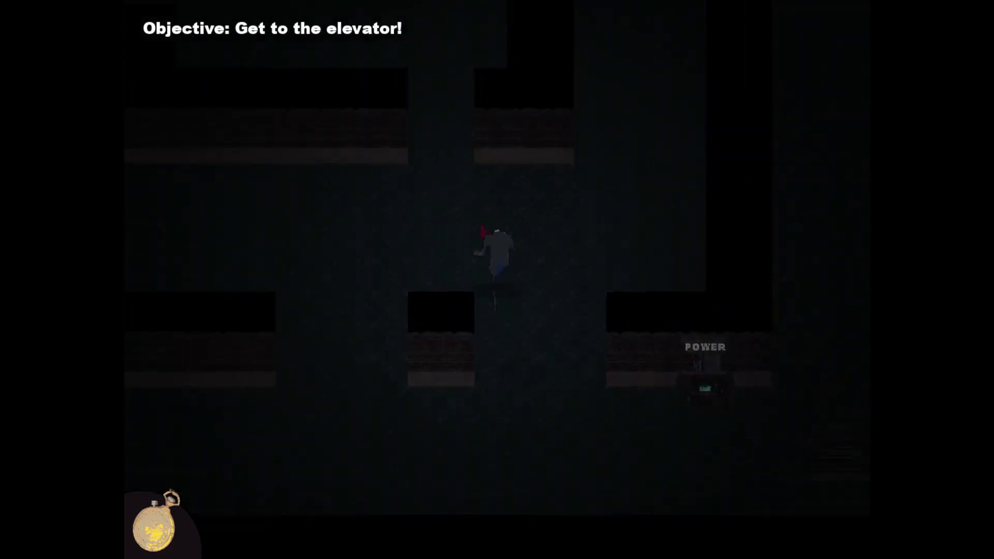
{"action": "key", "text": "Up"}
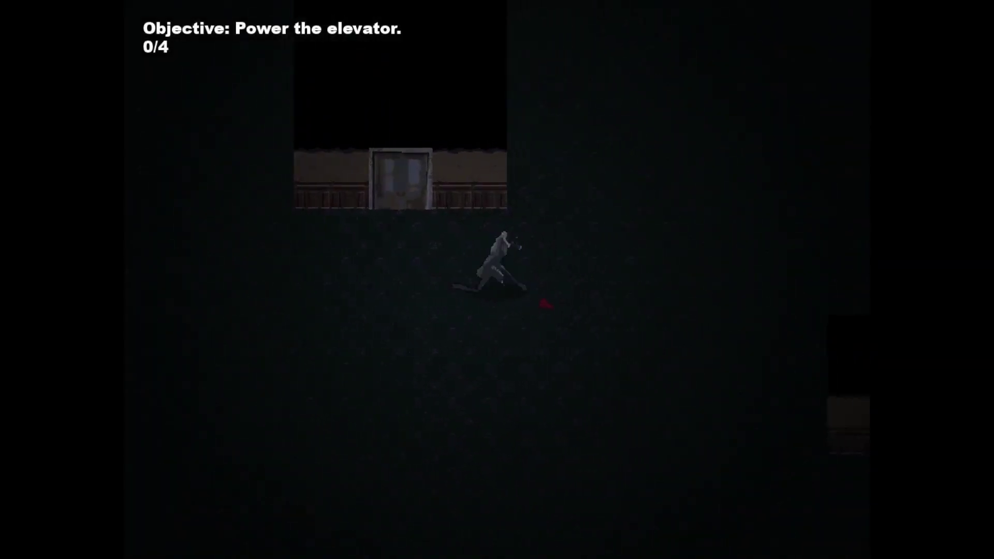
Power the first three generators on floor 24
{"action": "key", "text": "d"}
{"action": "key", "text": "e"}
{"action": "key", "text": "d"}
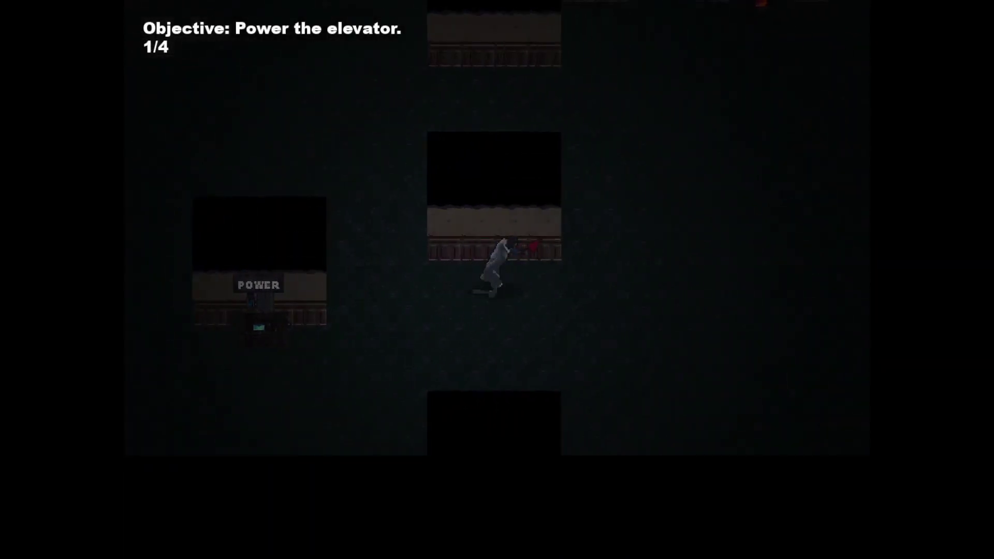
{"action": "key", "text": "w"}
{"action": "key", "text": "e"}
{"action": "key", "text": "w"}
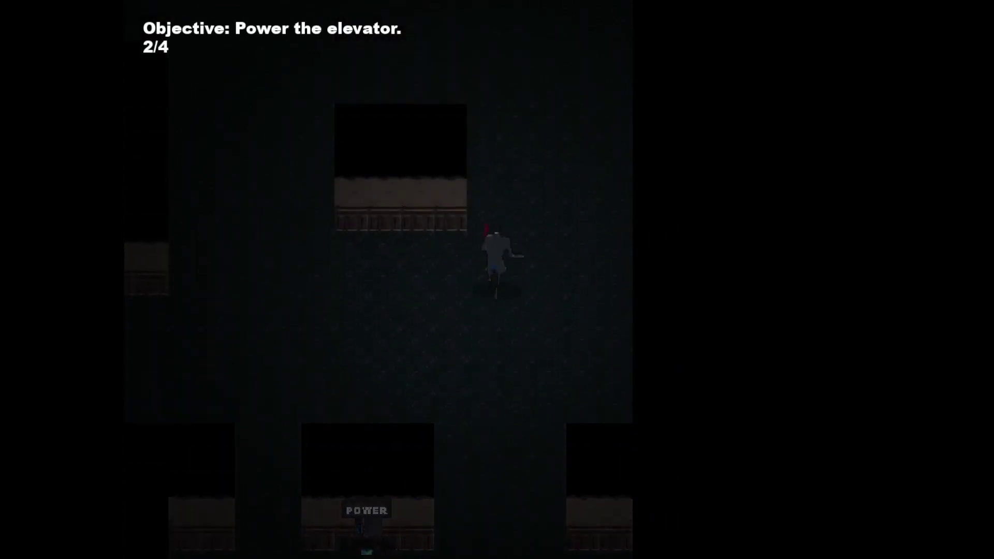
{"action": "key", "text": "e"}
{"action": "key", "text": "d"}
Run to the fourth generator, power it, and head for the elevator
{"action": "key", "text": "w"}
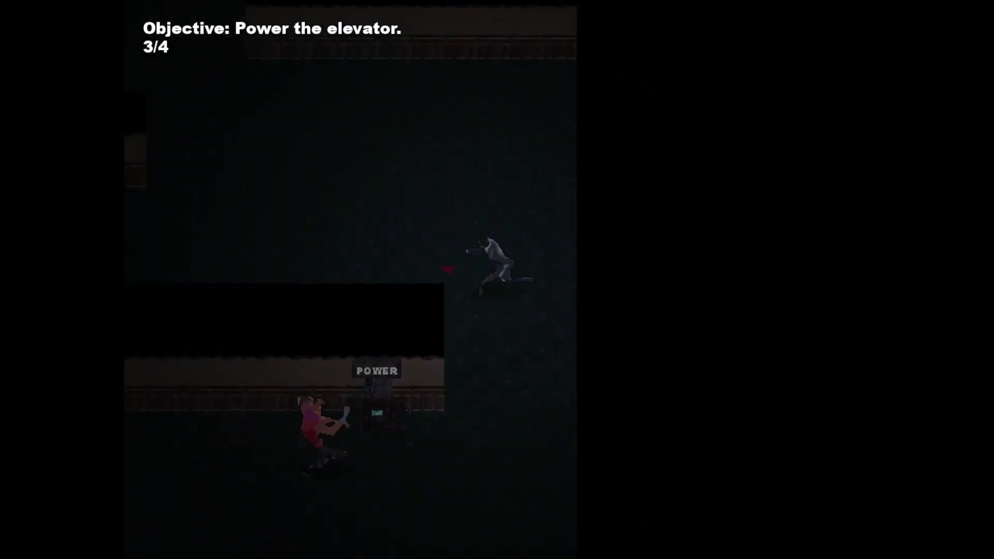
{"action": "key", "text": "a"}
{"action": "key", "text": "w"}
{"action": "key", "text": "s"}
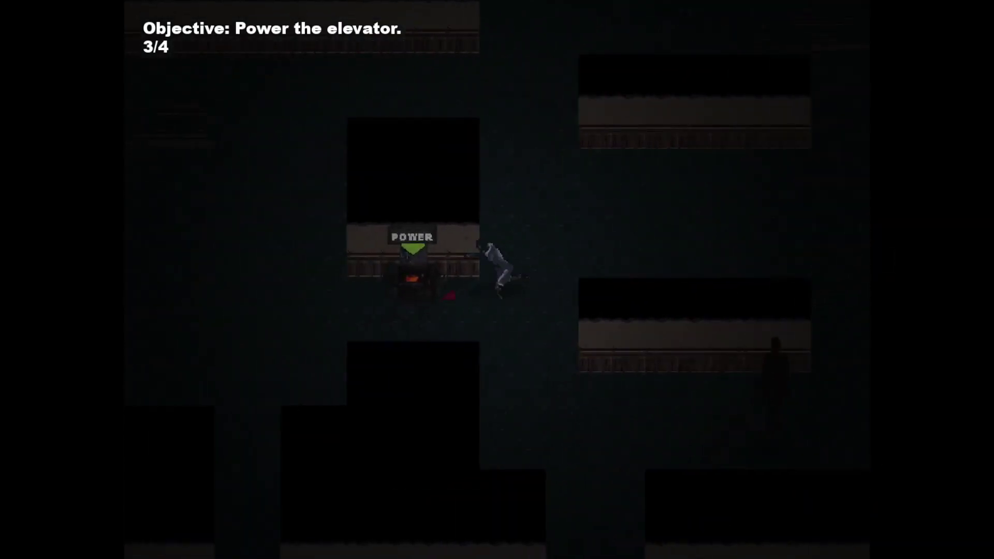
{"action": "key", "text": "e"}
{"action": "key", "text": "a"}
{"action": "key", "text": "s"}
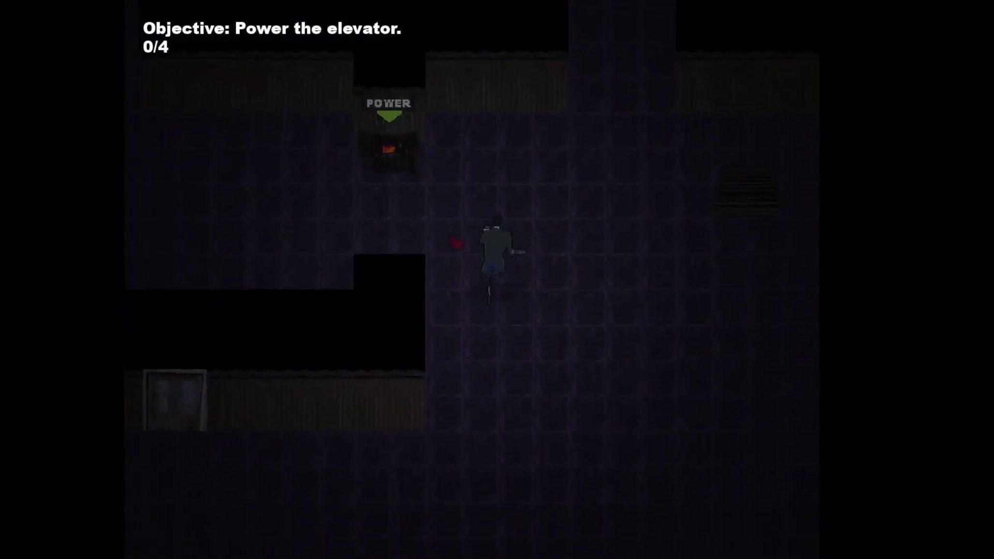
Power the first generator on the purple floor and stay ahead of the red figure
{"action": "key", "text": "a"}
{"action": "key", "text": "w"}
{"action": "key", "text": "a"}
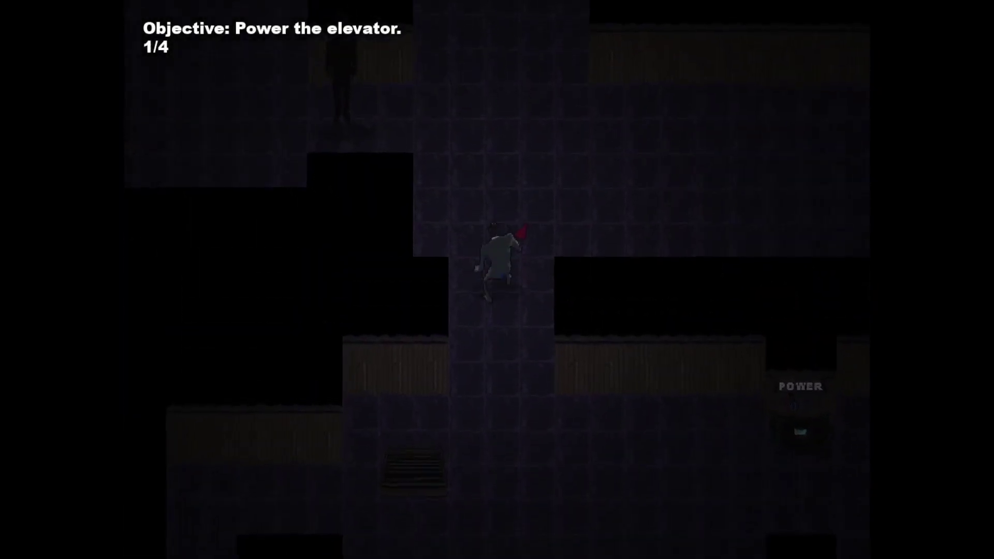
{"action": "key", "text": "d"}
{"action": "key", "text": "a"}
{"action": "key", "text": "w"}
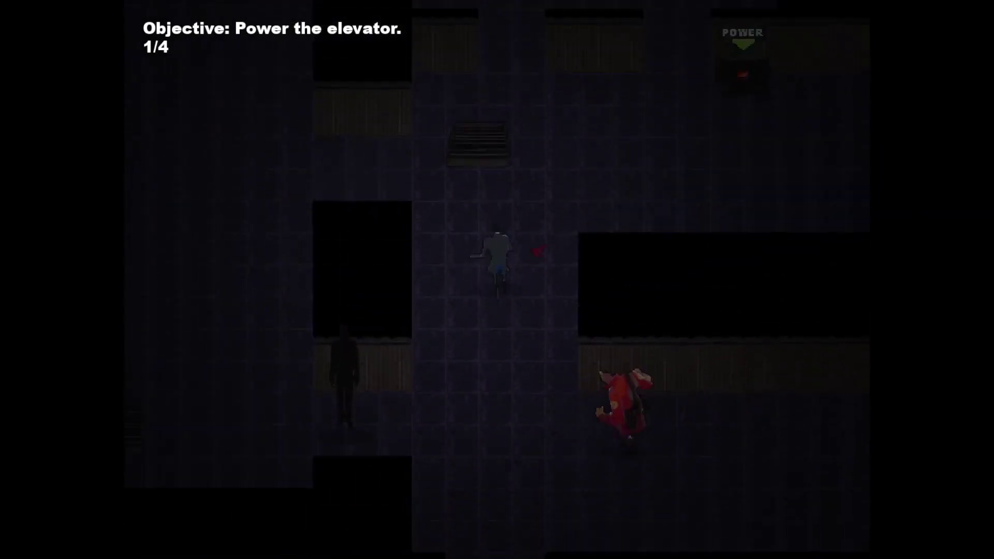
Head down to the second generator and power it
{"action": "key", "text": "d"}
{"action": "key", "text": "s"}
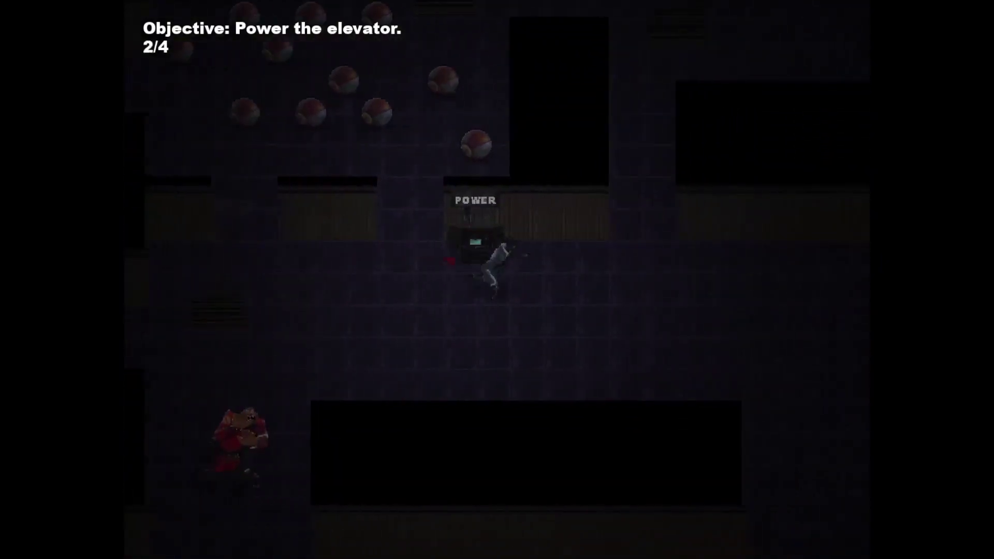
{"action": "key", "text": "w"}
{"action": "key", "text": "a"}
{"action": "key", "text": "a"}
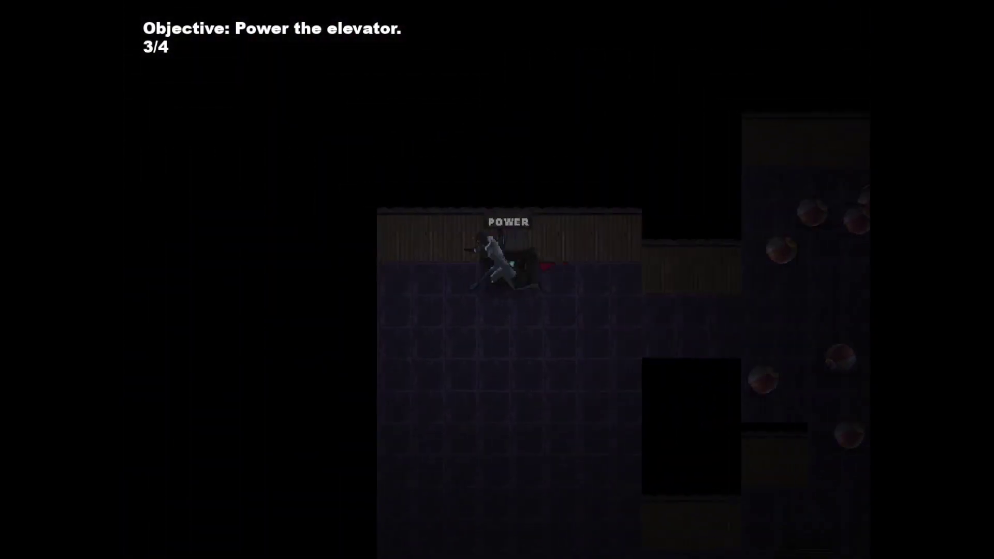
Power the third generator, then slip past enemies to power the final one
{"action": "key", "text": "s"}
{"action": "key", "text": "d"}
{"action": "key", "text": "d"}
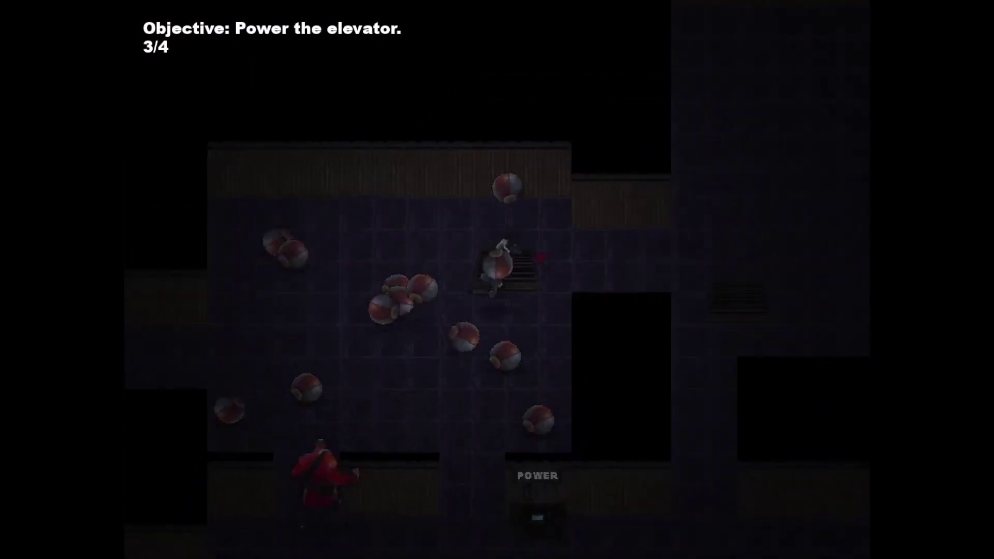
{"action": "key", "text": "s"}
{"action": "key", "text": "d"}
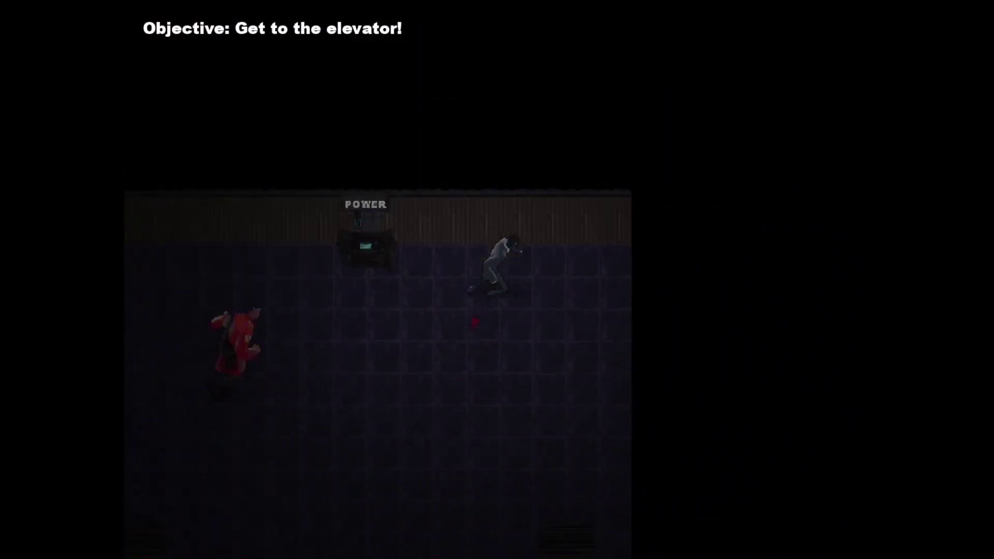
{"action": "key", "text": "s"}
Circle around the wall to the elevator and ride it up to floor 26
{"action": "key", "text": "s"}
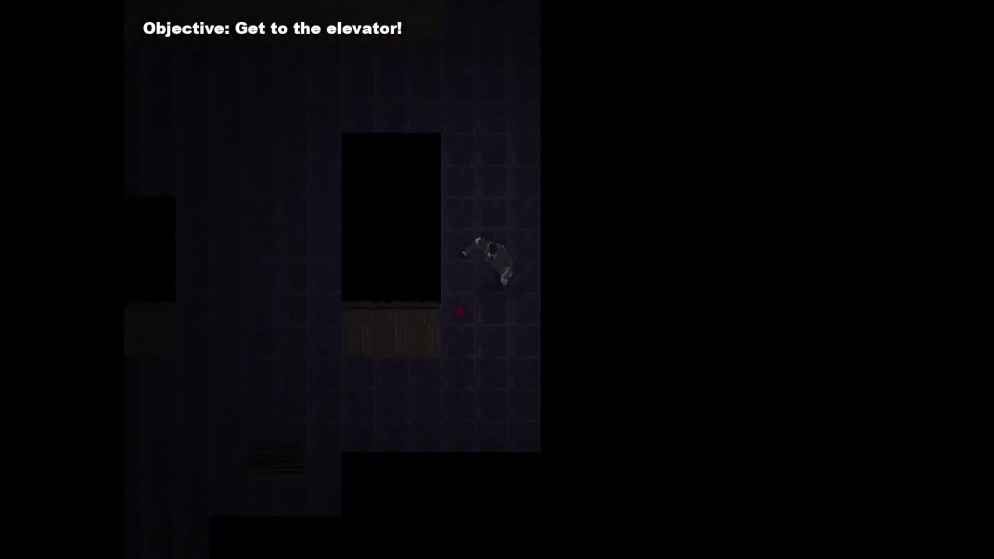
{"action": "key", "text": "d"}
{"action": "key", "text": "s"}
{"action": "key", "text": "a"}
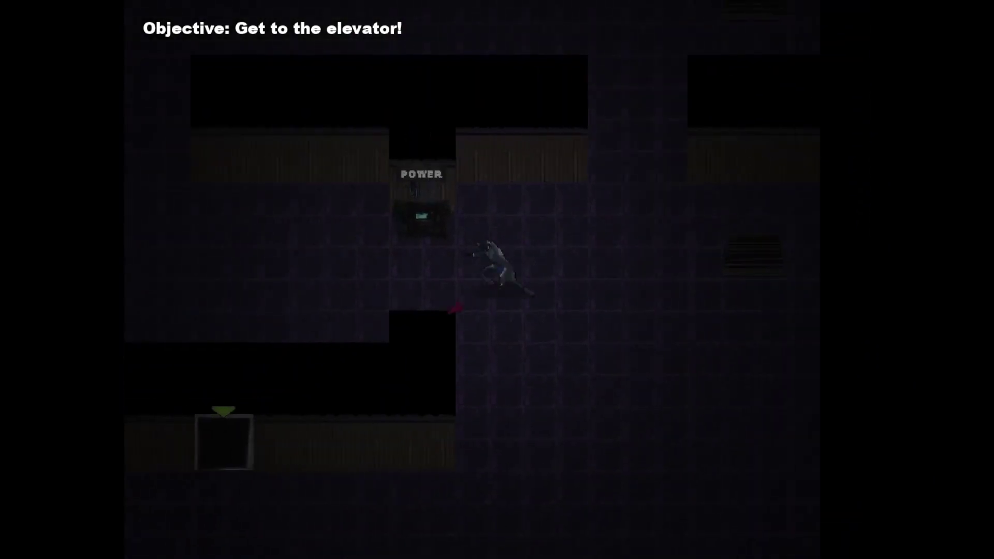
{"action": "key", "text": "d"}
{"action": "key", "text": "s"}
{"action": "key", "text": "a"}
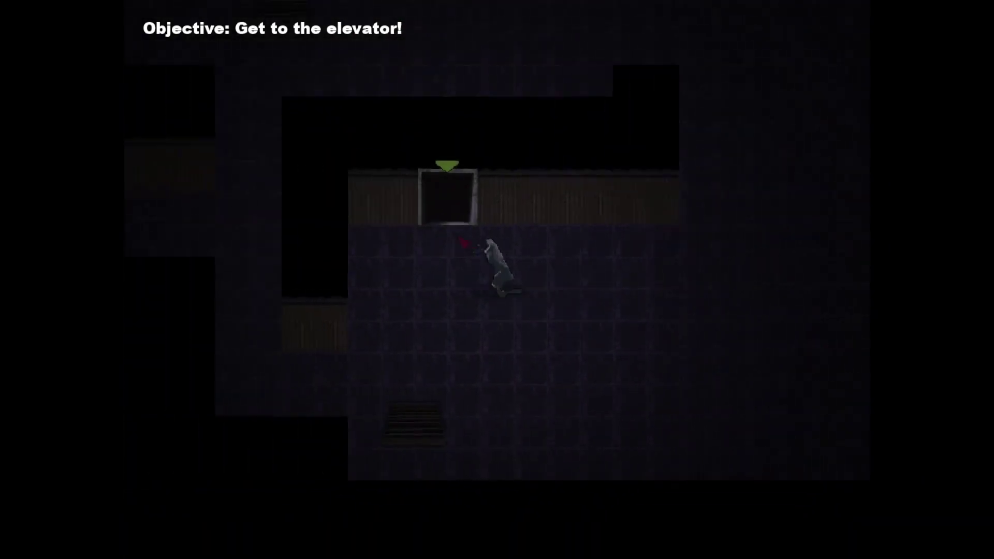
{"action": "key", "text": "w"}
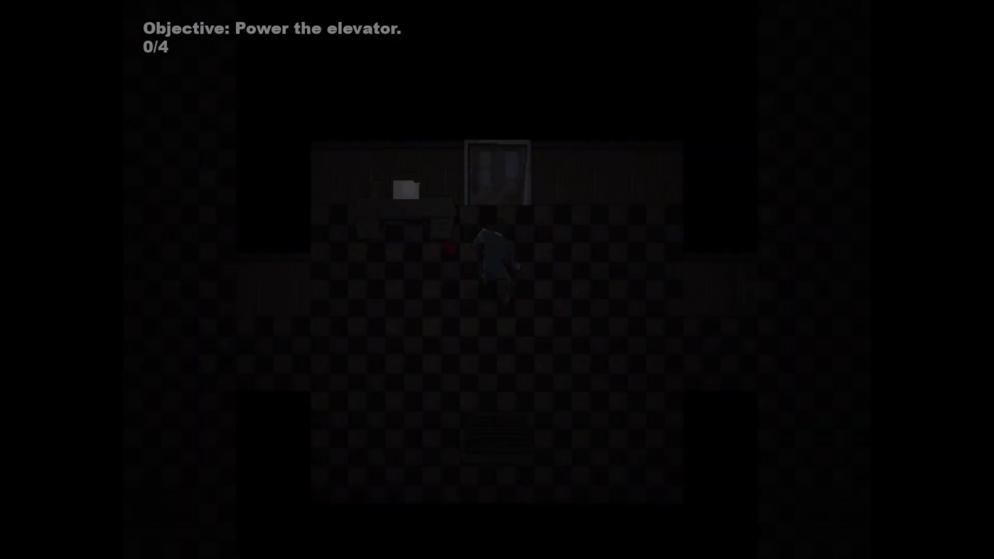
Leave the elevator room and power the first generator on floor 26
{"action": "key", "text": "a"}
{"action": "key", "text": "w"}
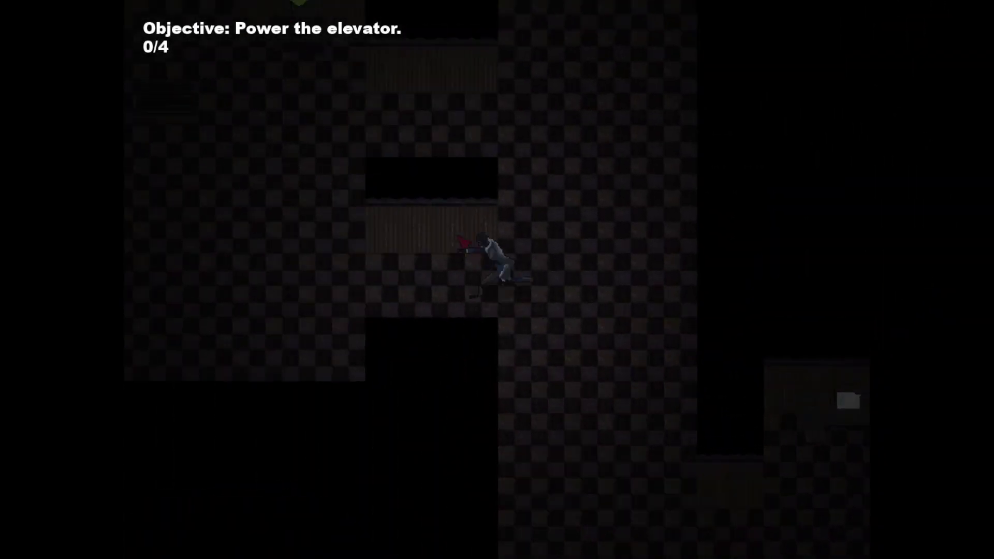
{"action": "key", "text": "a"}
{"action": "key", "text": "w"}
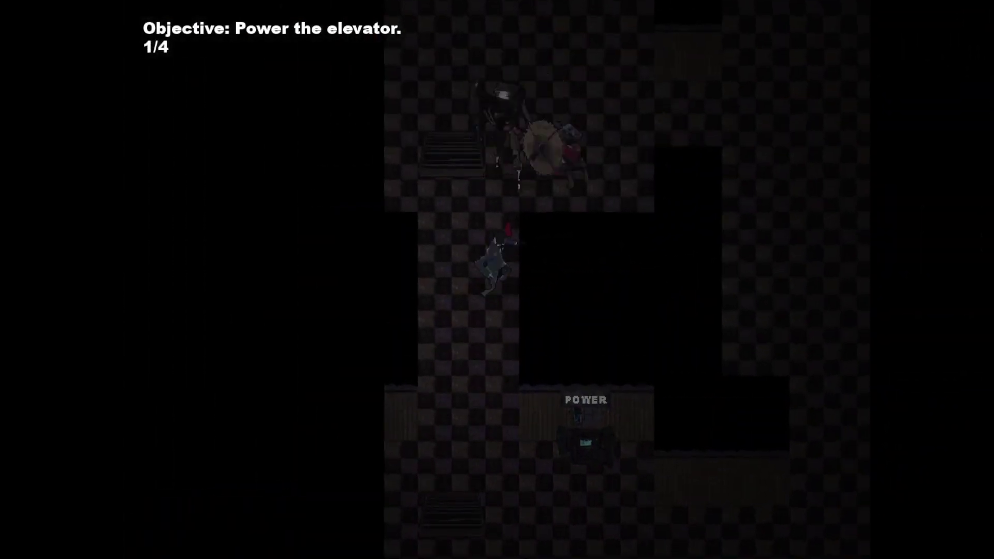
{"action": "key", "text": "s"}
{"action": "key", "text": "d"}
{"action": "key", "text": "d"}
Power the second and third generators, reaching 3/4
{"action": "key", "text": "w"}
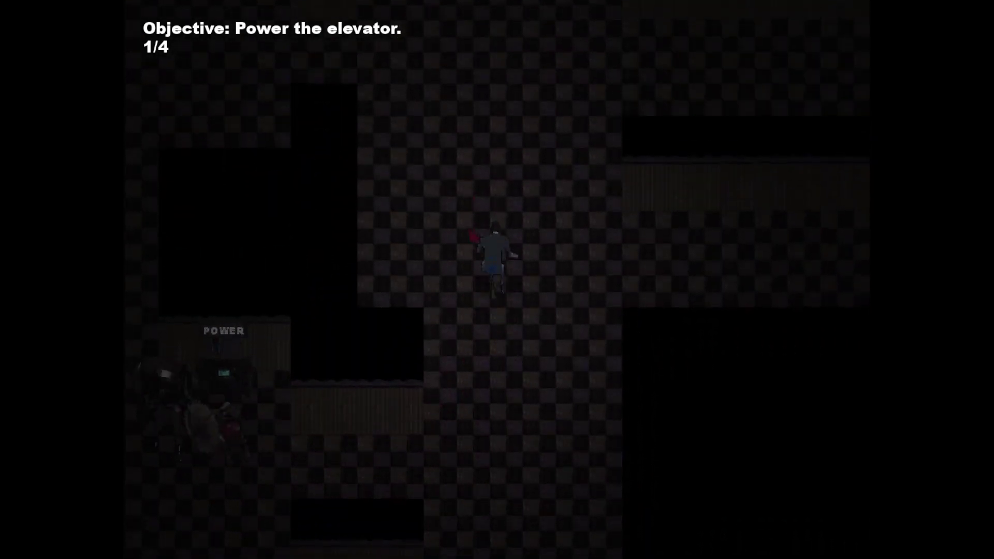
{"action": "key", "text": "w"}
{"action": "key", "text": "e"}
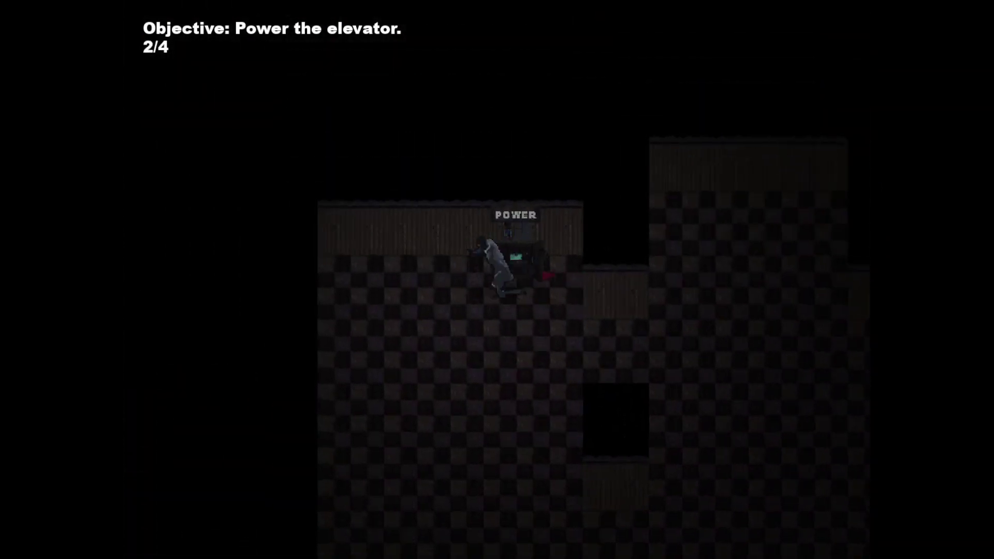
{"action": "key", "text": "d"}
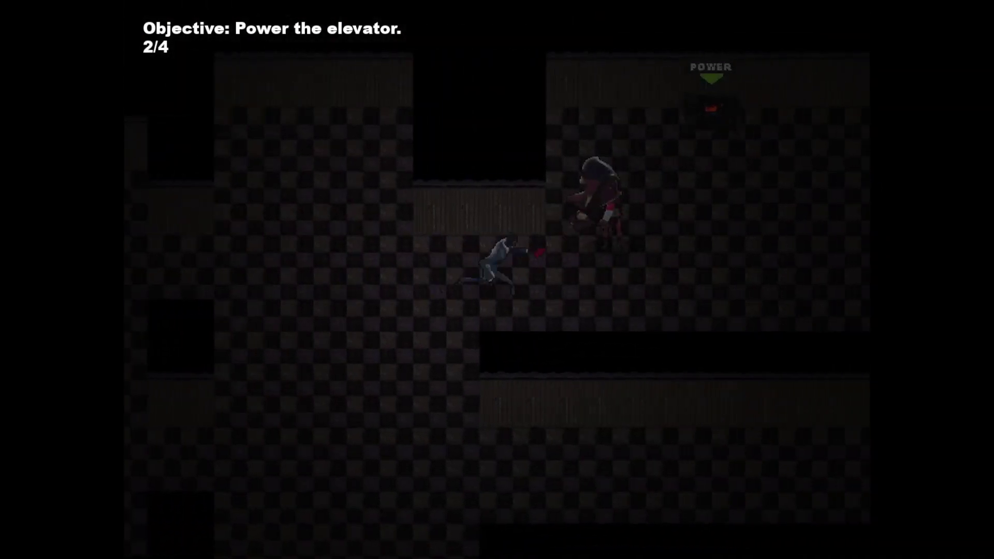
{"action": "key", "text": "w"}
{"action": "key", "text": "e"}
Move away from the enemy, power the last generator, and walk to the elevator
{"action": "key", "text": "s"}
{"action": "key", "text": "a"}
{"action": "key", "text": "d"}
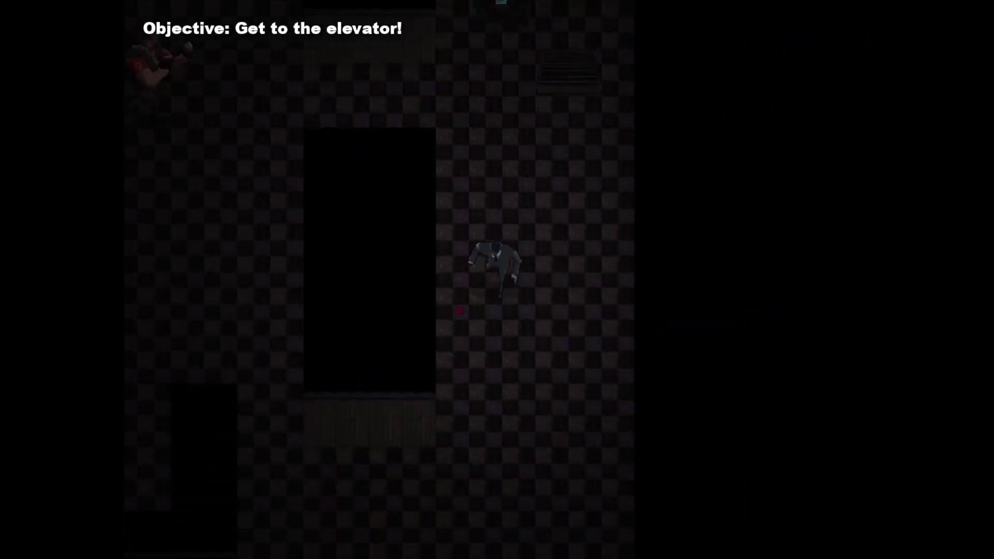
{"action": "key", "text": "s"}
{"action": "key", "text": "a"}
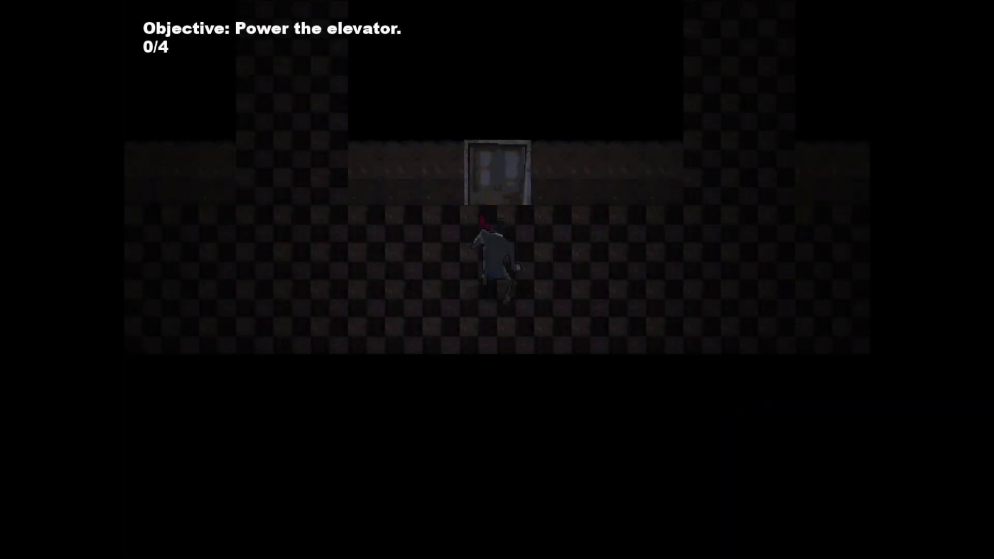
Power the first generator on floor 27, making 1/4
{"action": "key", "text": "a"}
{"action": "key", "text": "w"}
{"action": "key", "text": "d"}
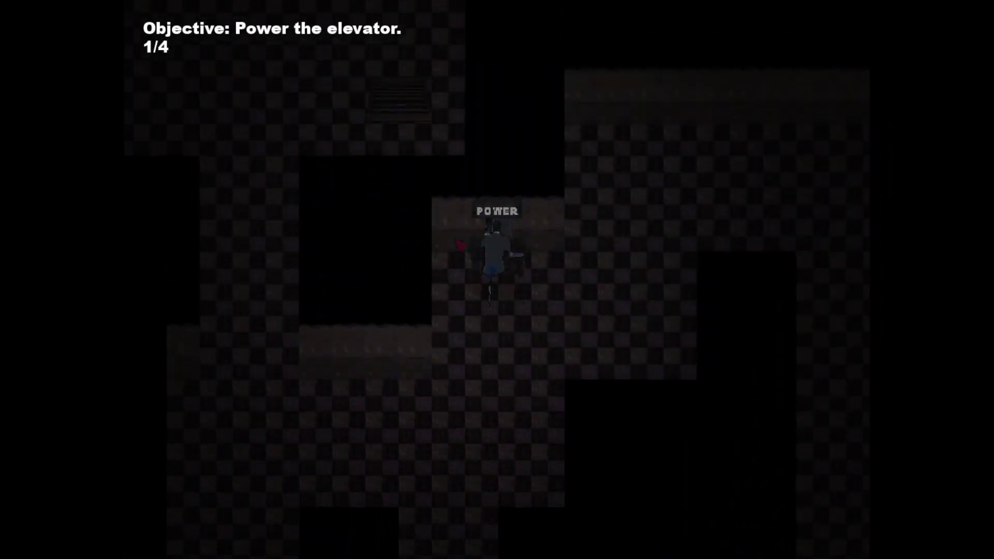
{"action": "key", "text": "s"}
Explore the corridors and power the second generator, making 2/4
{"action": "key", "text": "a"}
{"action": "key", "text": "w"}
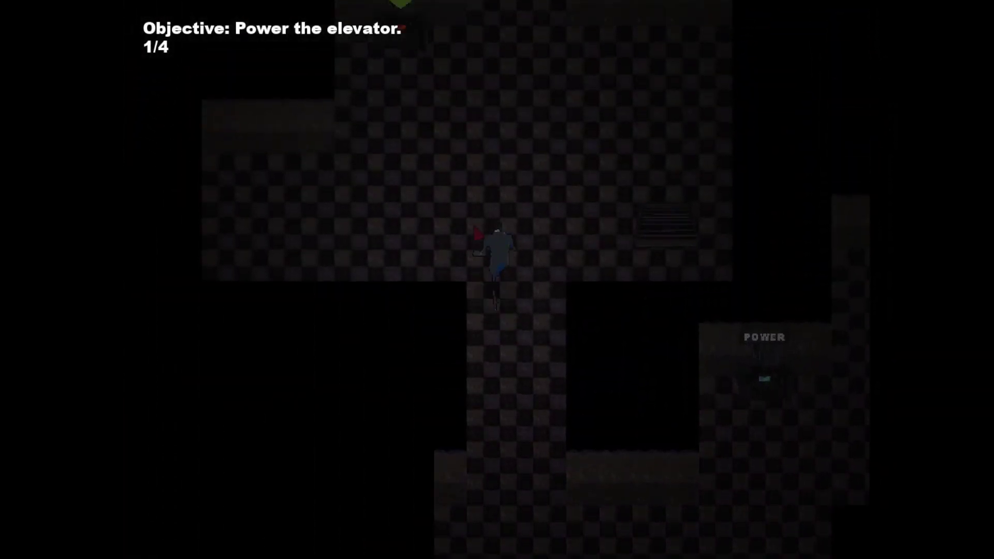
{"action": "key", "text": "s"}
{"action": "key", "text": "d"}
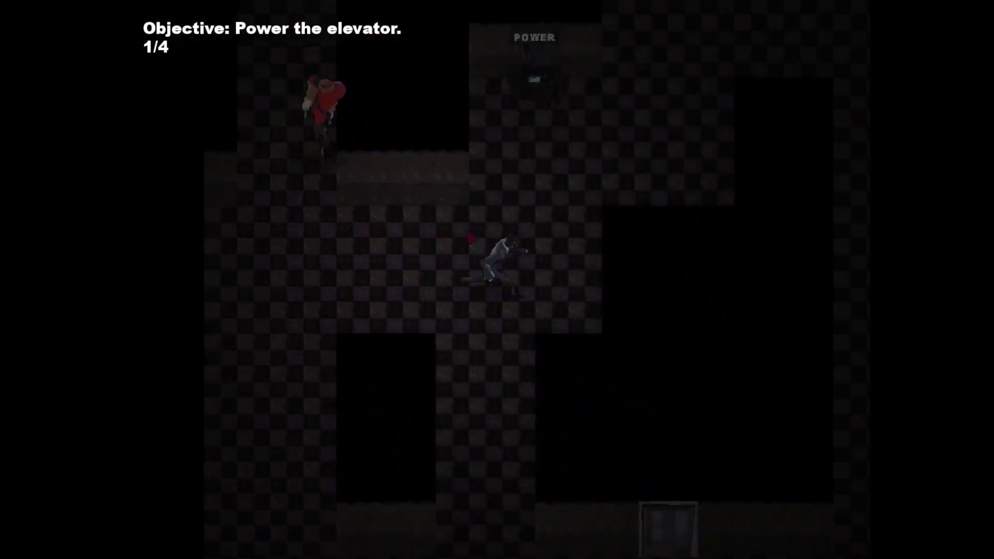
{"action": "key", "text": "w"}
{"action": "key", "text": "d"}
{"action": "key", "text": "w"}
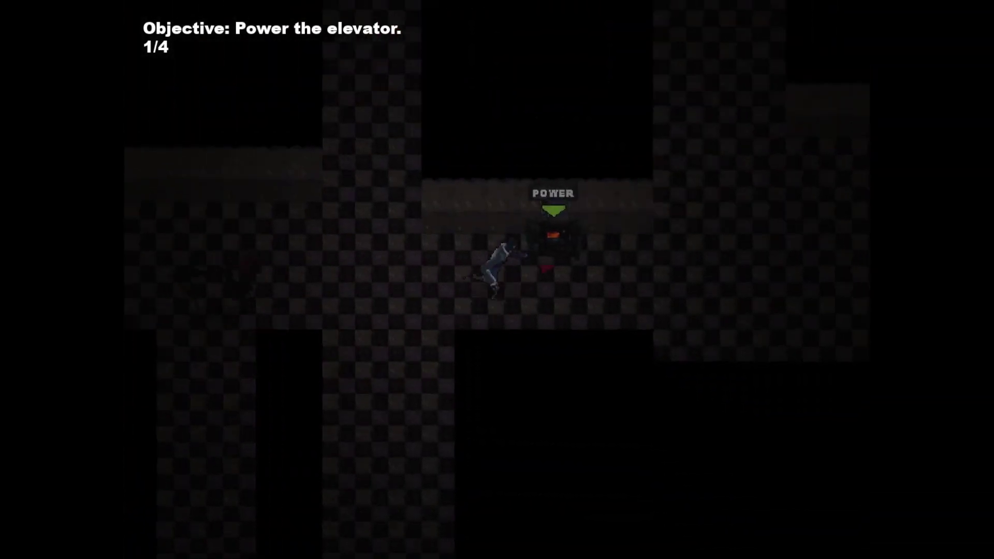
{"action": "key", "text": "w"}
Power the third generator and the final one in the next room, unlocking the elevator
{"action": "key", "text": "w"}
{"action": "key", "text": "w"}
{"action": "key", "text": "w"}
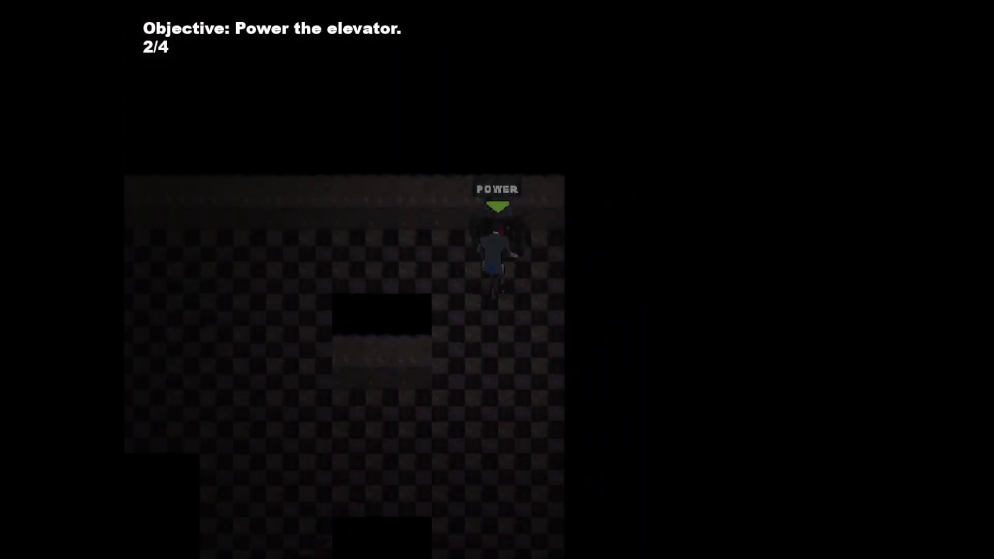
{"action": "key", "text": "a"}
{"action": "key", "text": "a"}
{"action": "key", "text": "w"}
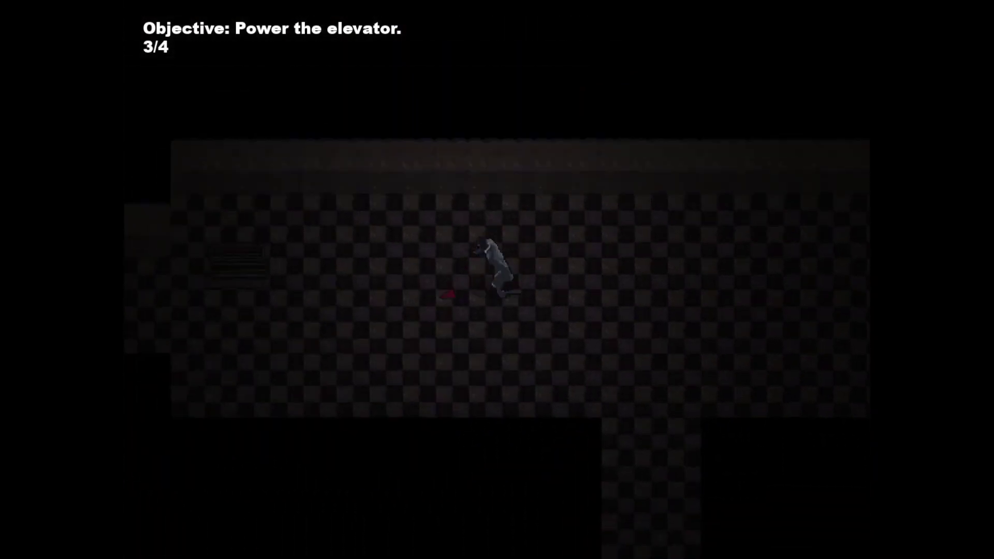
{"action": "key", "text": "a"}
{"action": "key", "text": "a"}
{"action": "key", "text": "s"}
{"action": "key", "text": "s"}
{"action": "key", "text": "a"}
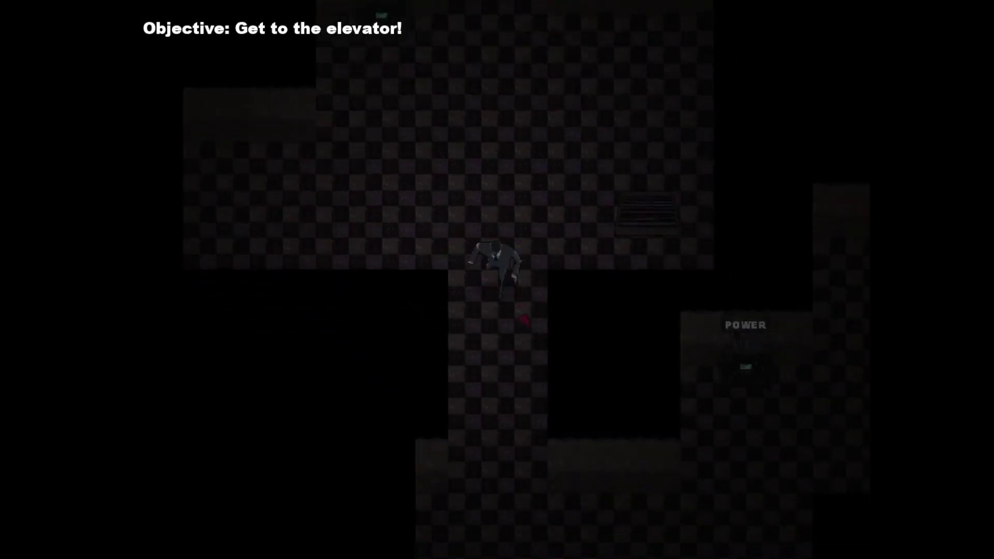
{"action": "key", "text": "s"}
{"action": "key", "text": "s"}
{"action": "key", "text": "s"}
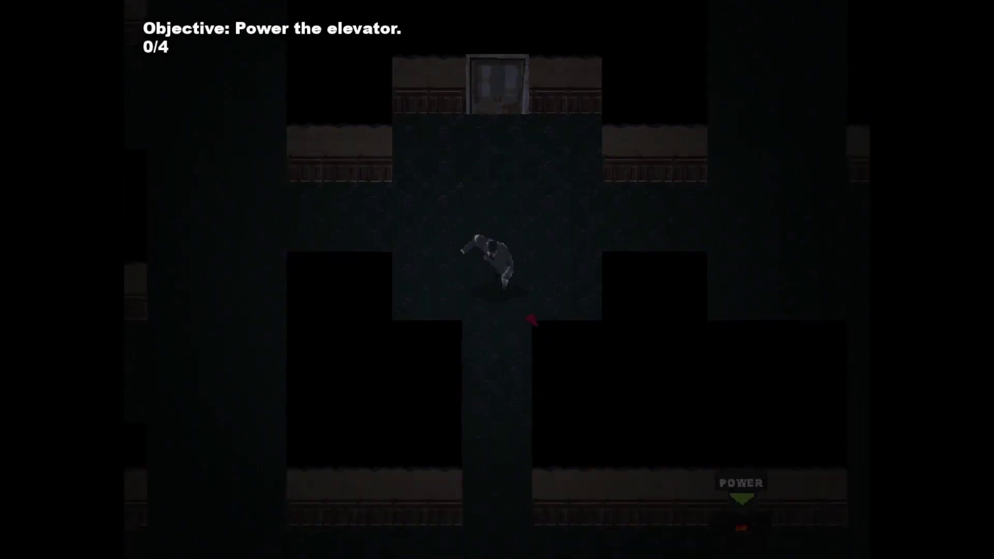
Power the first two generators on the carpeted floor, making 2/4
{"action": "key", "text": "d"}
{"action": "key", "text": "d"}
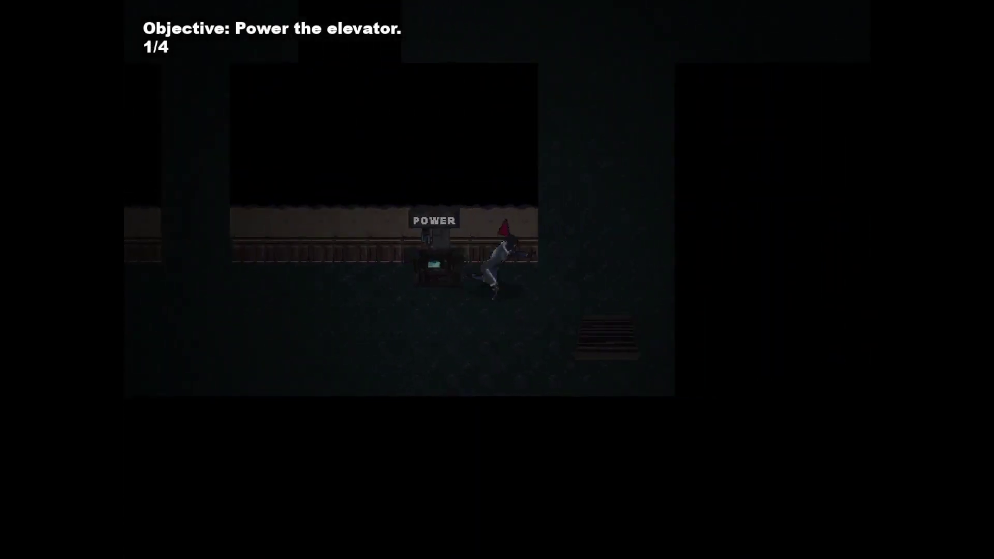
{"action": "key", "text": "w"}
{"action": "key", "text": "w"}
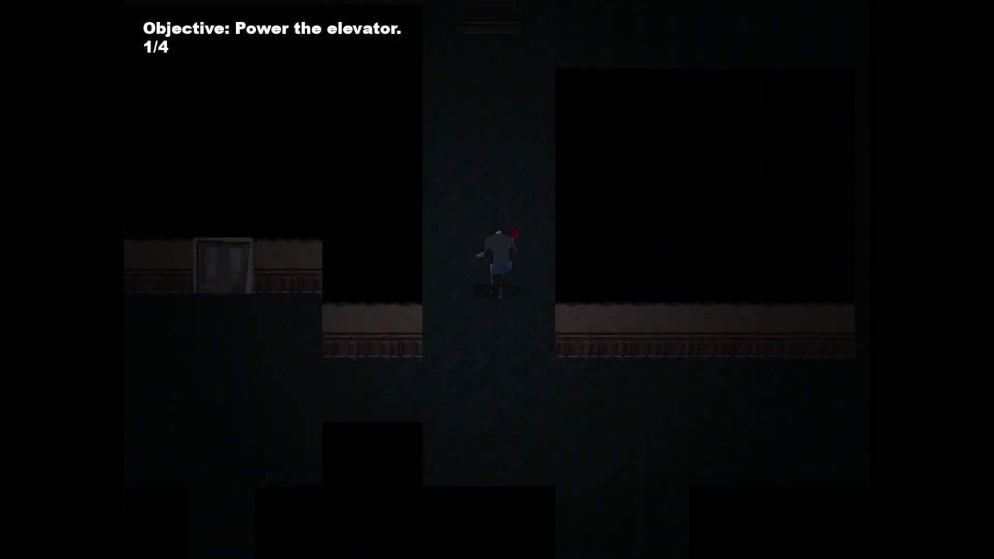
{"action": "key", "text": "d"}
{"action": "key", "text": "a"}
{"action": "key", "text": "a"}
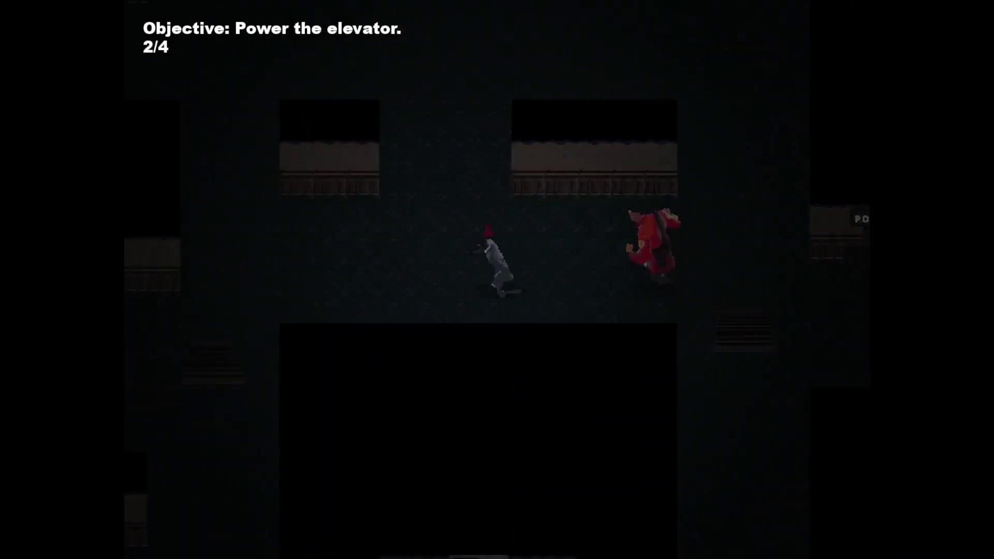
Walk up the corridor and power the third generator, making 3/4
{"action": "key", "text": "w"}
{"action": "key", "text": "w"}
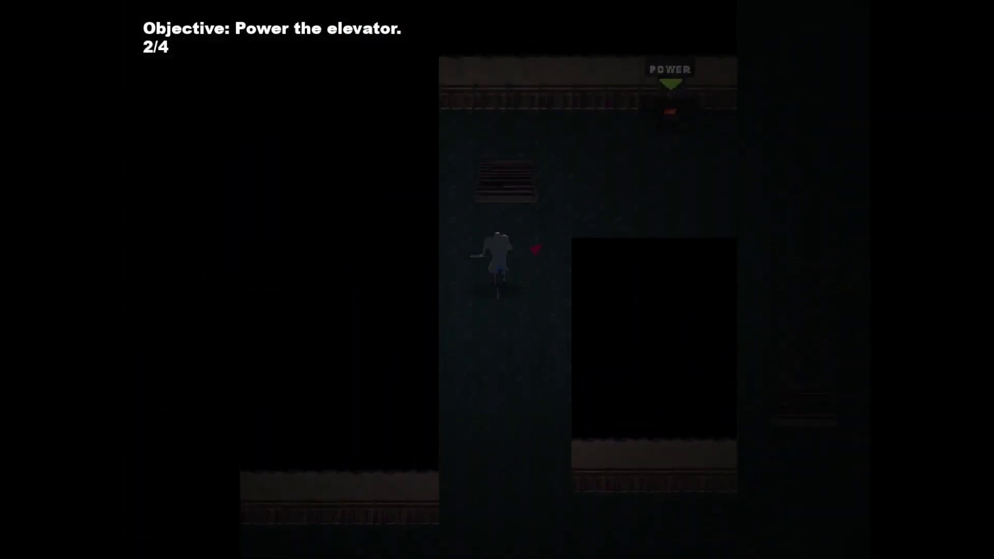
{"action": "key", "text": "d"}
{"action": "key", "text": "d"}
{"action": "key", "text": "w"}
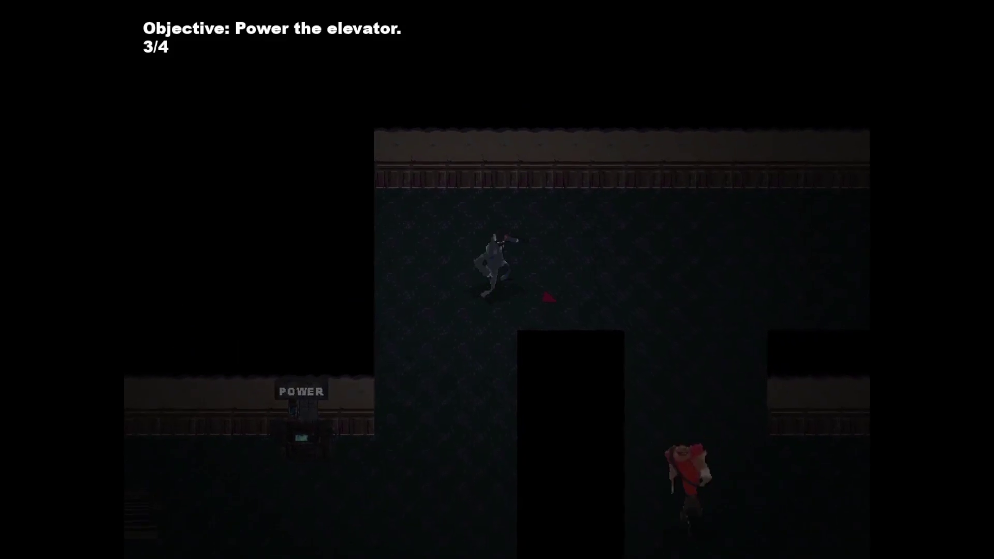
Cross the room and power the final generator to unlock the elevator
{"action": "key", "text": "d"}
{"action": "key", "text": "s"}
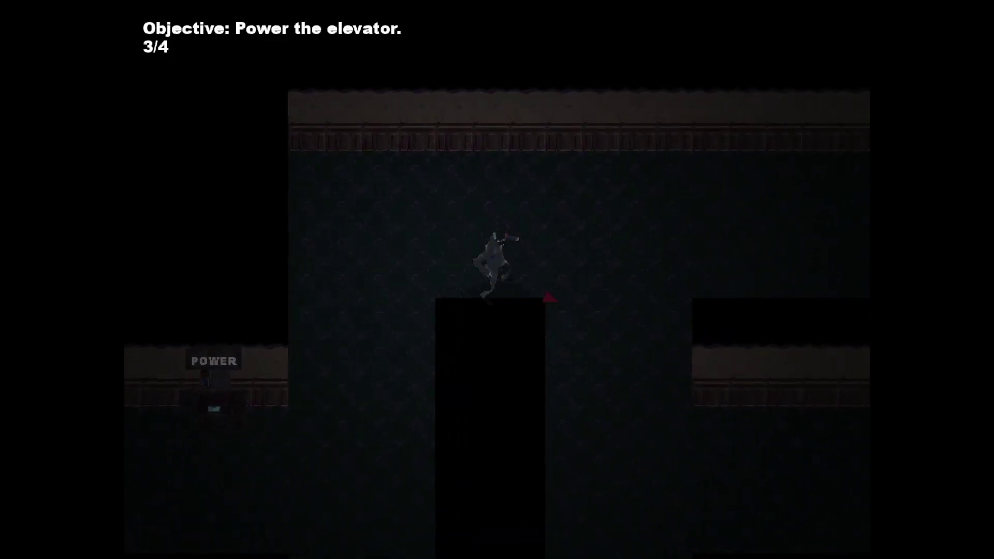
{"action": "key", "text": "d"}
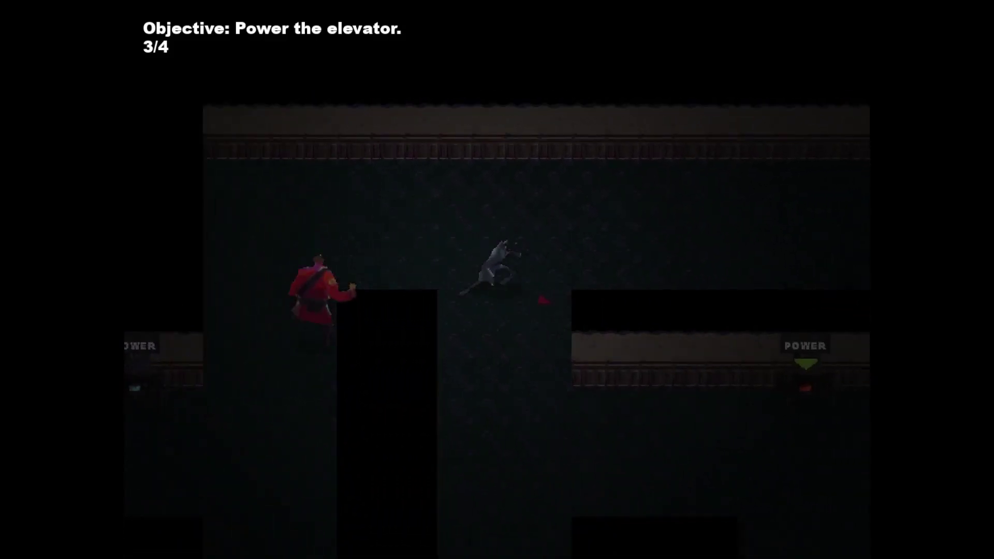
{"action": "key", "text": "s"}
{"action": "key", "text": "d"}
{"action": "key", "text": "d"}
{"action": "key", "text": "d"}
Head back up the corridors toward the elevator while escaping the red enemy
{"action": "key", "text": "s"}
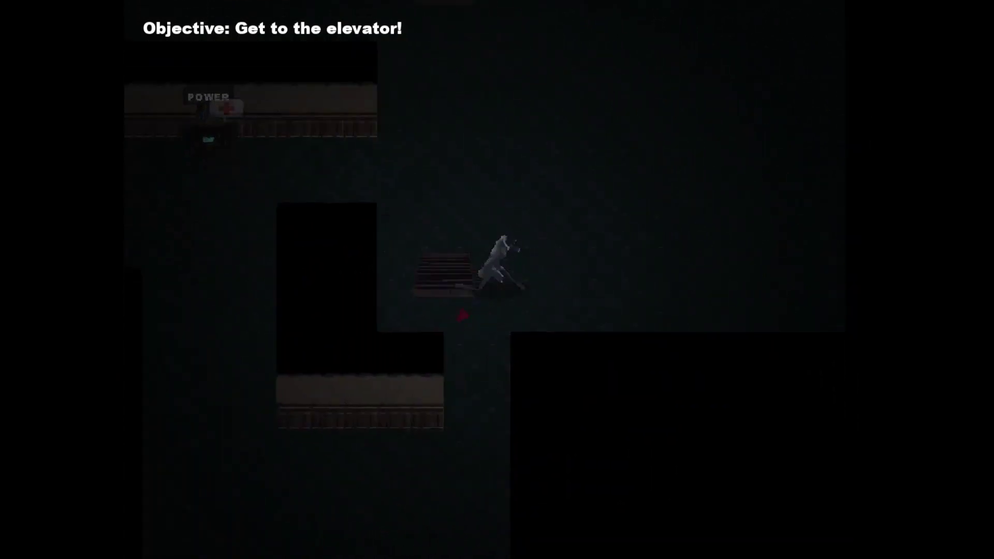
{"action": "key", "text": "w"}
{"action": "key", "text": "w"}
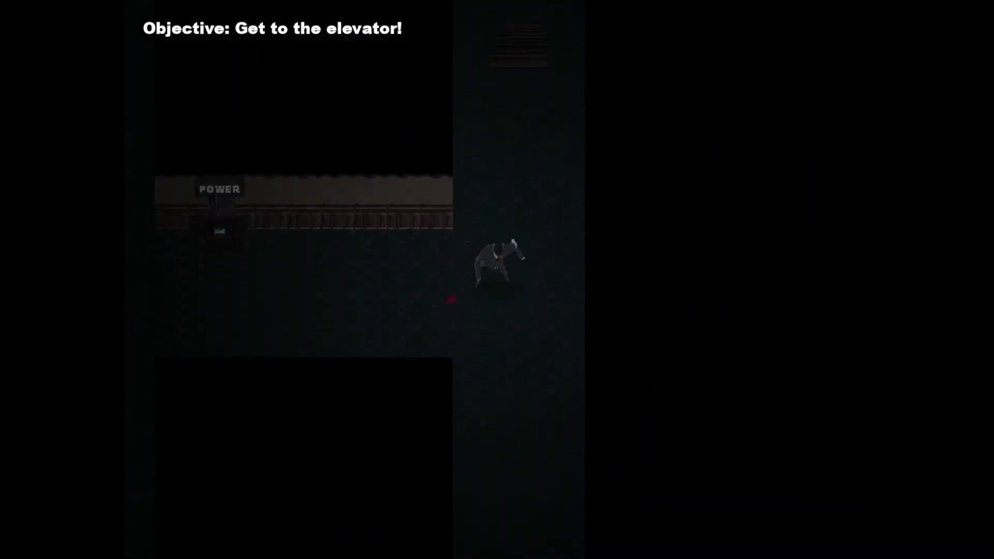
{"action": "key", "text": "w"}
{"action": "key", "text": "w"}
{"action": "key", "text": "w"}
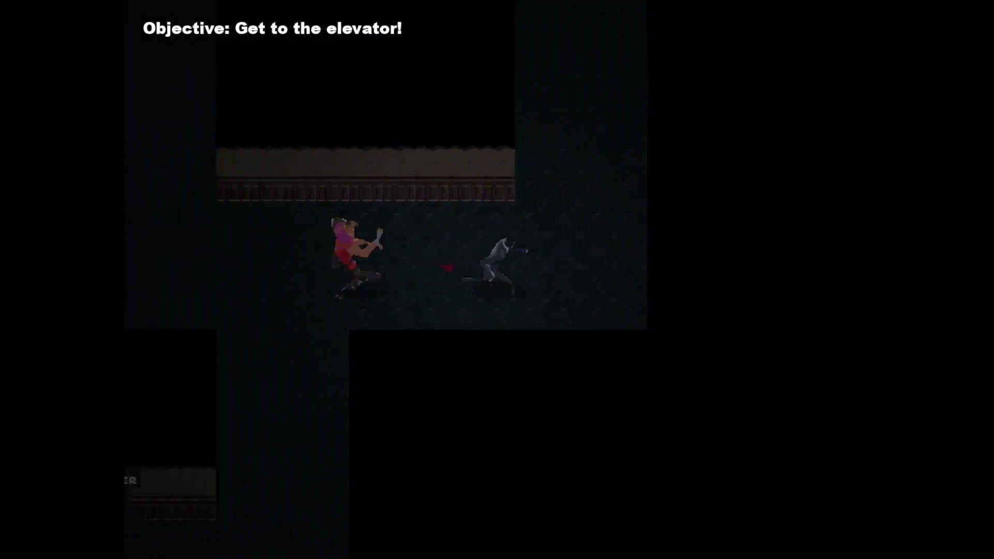
{"action": "key", "text": "w"}
{"action": "key", "text": "d"}
{"action": "key", "text": "w"}
{"action": "key", "text": "w"}
{"action": "key", "text": "a"}
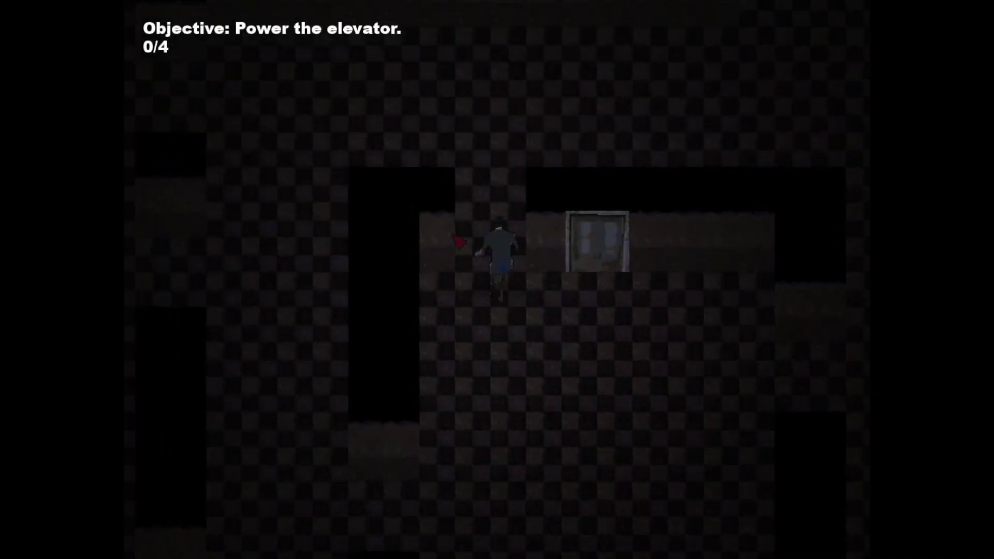
Walk up-left from the elevator and power the first generator, making 1/4
{"action": "key", "text": "w"}
{"action": "key", "text": "w"}
{"action": "key", "text": "a"}
{"action": "key", "text": "a"}
{"action": "key", "text": "w"}
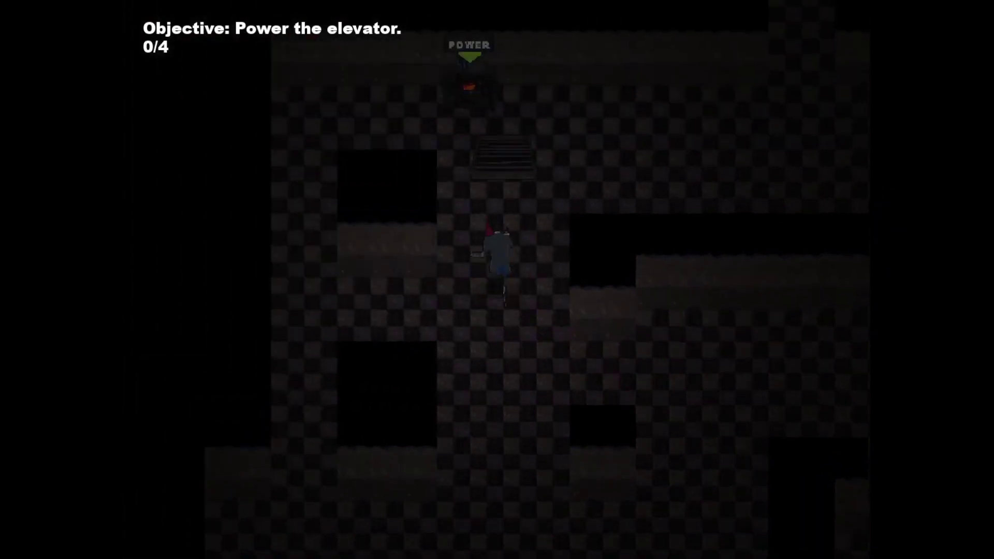
{"action": "key", "text": "w"}
{"action": "key", "text": "e"}
Head right along the corridor and power the second generator, making 2/4
{"action": "key", "text": "d"}
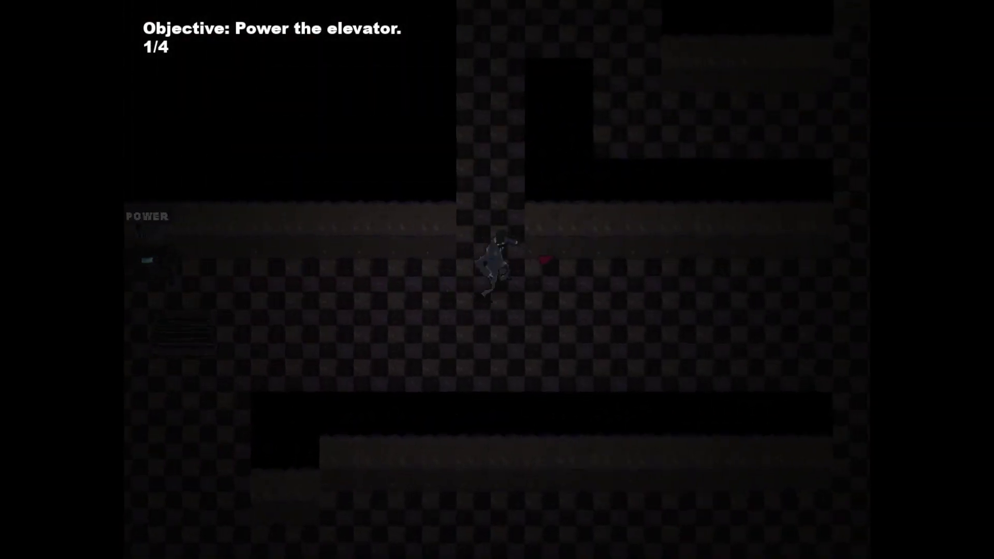
{"action": "key", "text": "w"}
{"action": "key", "text": "w"}
{"action": "key", "text": "d"}
{"action": "key", "text": "d"}
{"action": "key", "text": "s"}
{"action": "key", "text": "d"}
{"action": "key", "text": "w"}
Slip past the enemy and power the third generator, making 3/4
{"action": "key", "text": "d"}
{"action": "key", "text": "e"}
{"action": "key", "text": "w"}
{"action": "key", "text": "a"}
{"action": "key", "text": "w"}
{"action": "key", "text": "w"}
{"action": "key", "text": "a"}
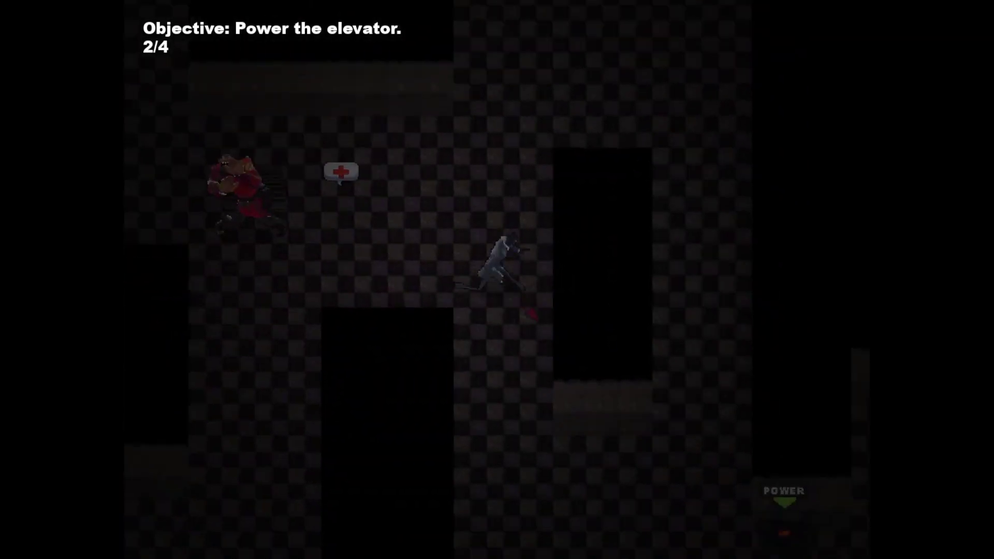
{"action": "key", "text": "s"}
{"action": "key", "text": "d"}
{"action": "key", "text": "s"}
{"action": "key", "text": "e"}
Go down-left and power the last generator to unlock the elevator
{"action": "key", "text": "s"}
{"action": "key", "text": "a"}
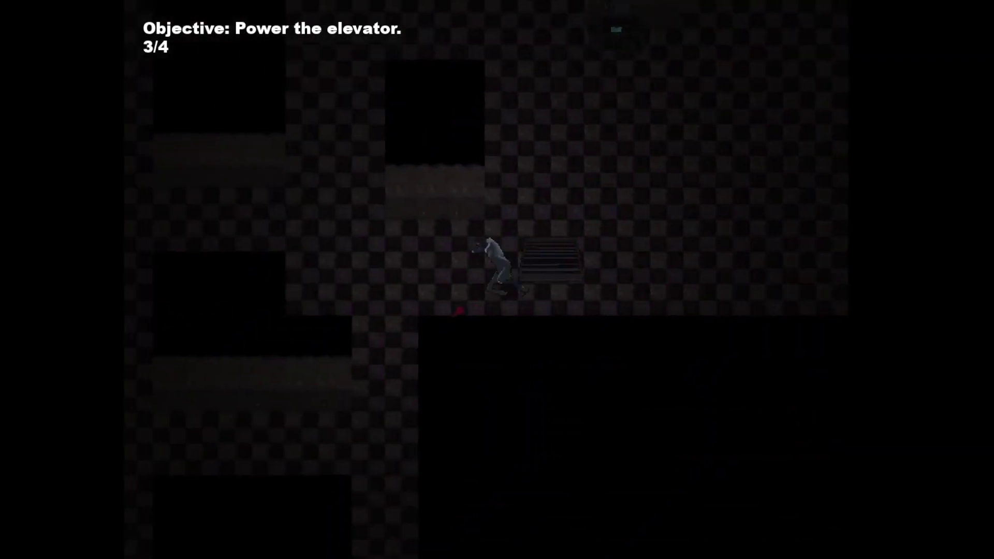
{"action": "key", "text": "s"}
{"action": "key", "text": "a"}
{"action": "key", "text": "s"}
{"action": "key", "text": "s"}
{"action": "key", "text": "a"}
{"action": "key", "text": "a"}
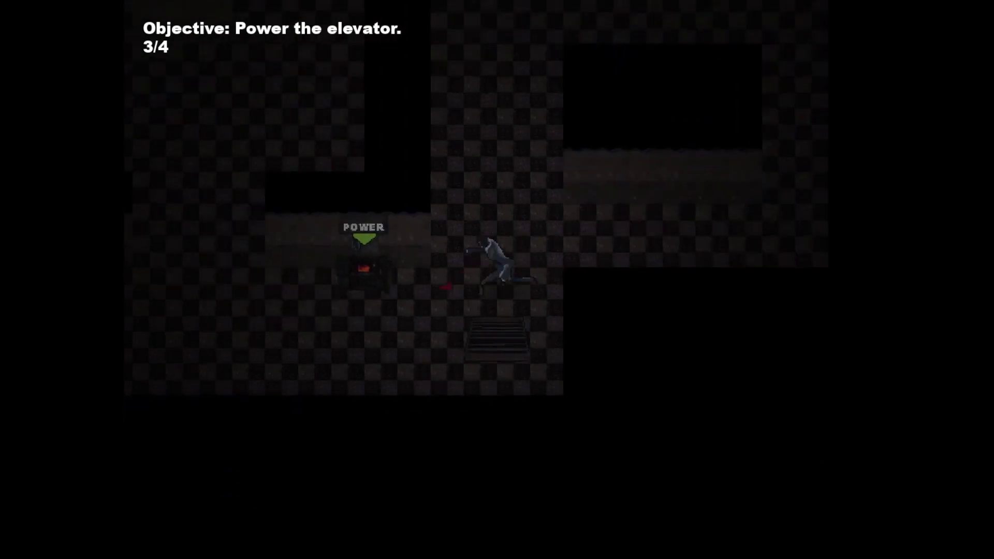
{"action": "key", "text": "a"}
{"action": "key", "text": "e"}
Head up-left toward the elevator until the Dead Ringer announcement appears
{"action": "key", "text": "w"}
{"action": "key", "text": "a"}
{"action": "key", "text": "w"}
{"action": "key", "text": "a"}
{"action": "key", "text": "w"}
{"action": "key", "text": "w"}
{"action": "key", "text": "w"}
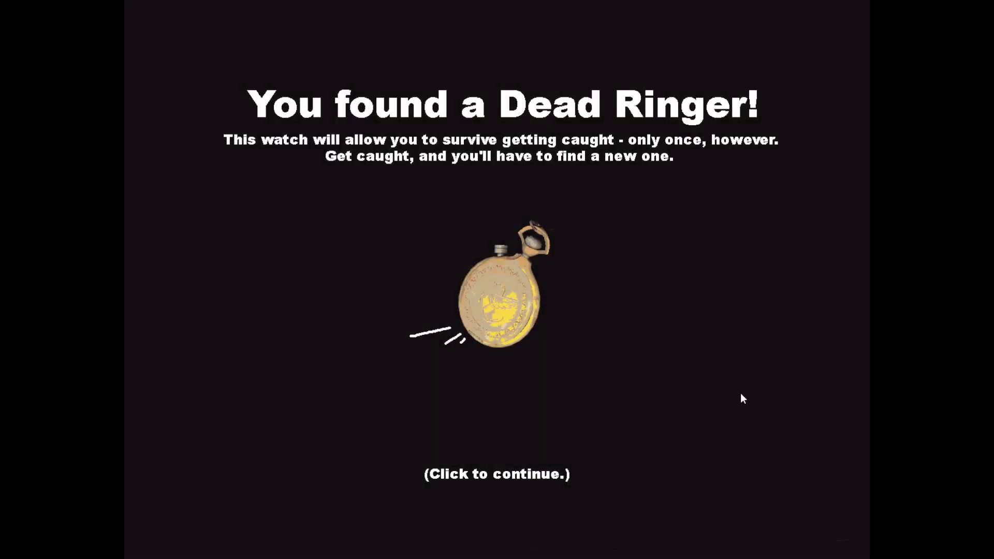
Dismiss the Dead Ringer notice and power the first generator on floor 30
{"action": "left_click", "coordinate": [740, 393]}
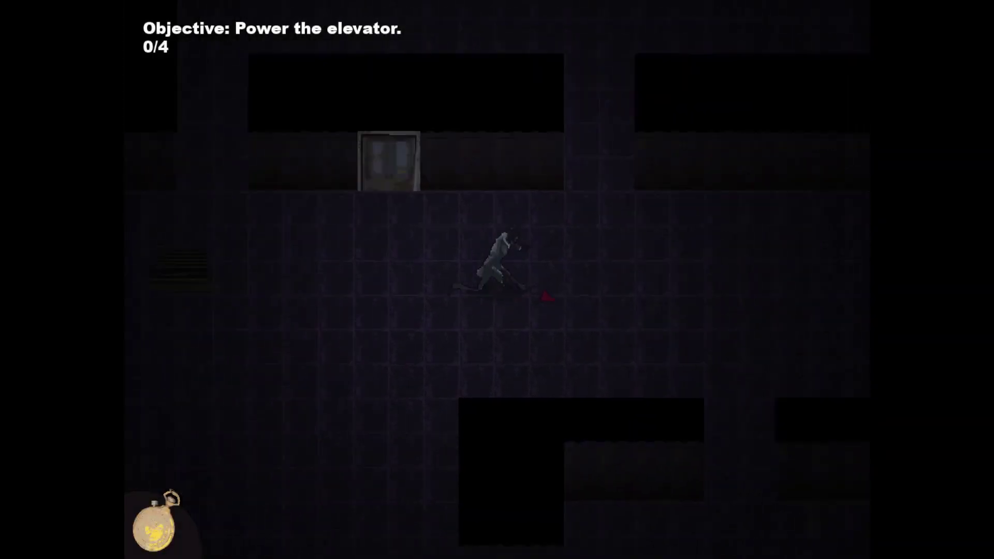
{"action": "key", "text": "d"}
{"action": "key", "text": "s"}
{"action": "key", "text": "s"}
{"action": "key", "text": "d"}
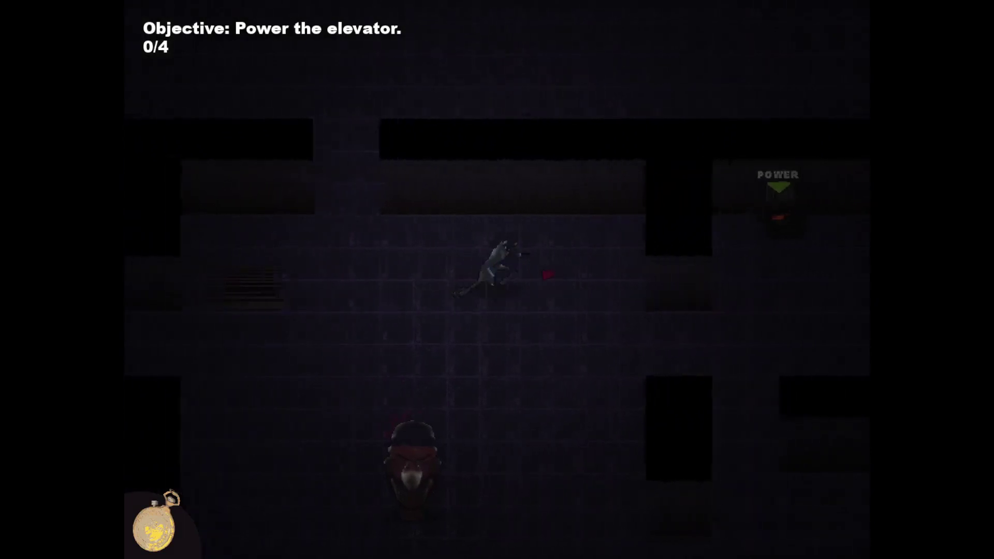
{"action": "key", "text": "d"}
{"action": "key", "text": "w"}
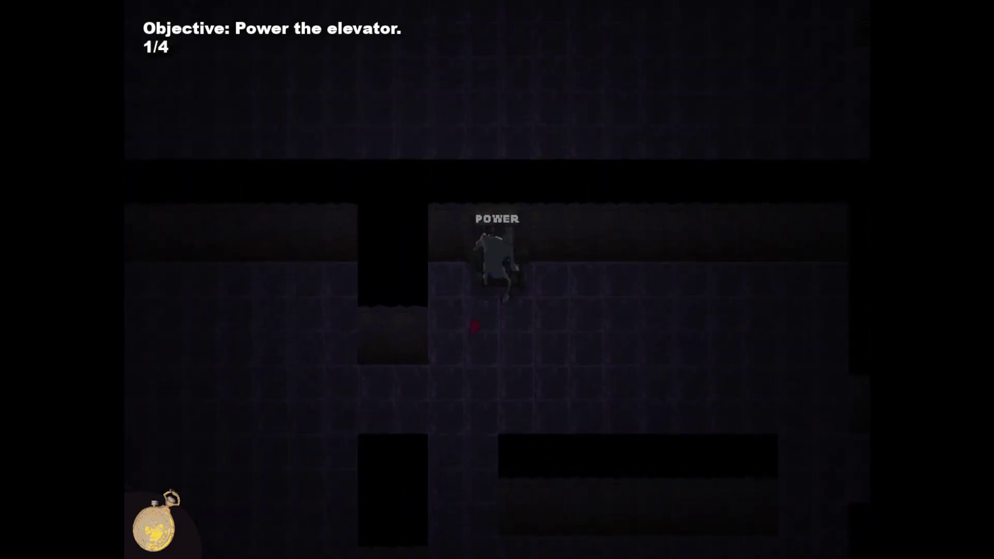
{"action": "key", "text": "a"}
Power the second and third generators on floor 30
{"action": "key", "text": "d"}
{"action": "key", "text": "s"}
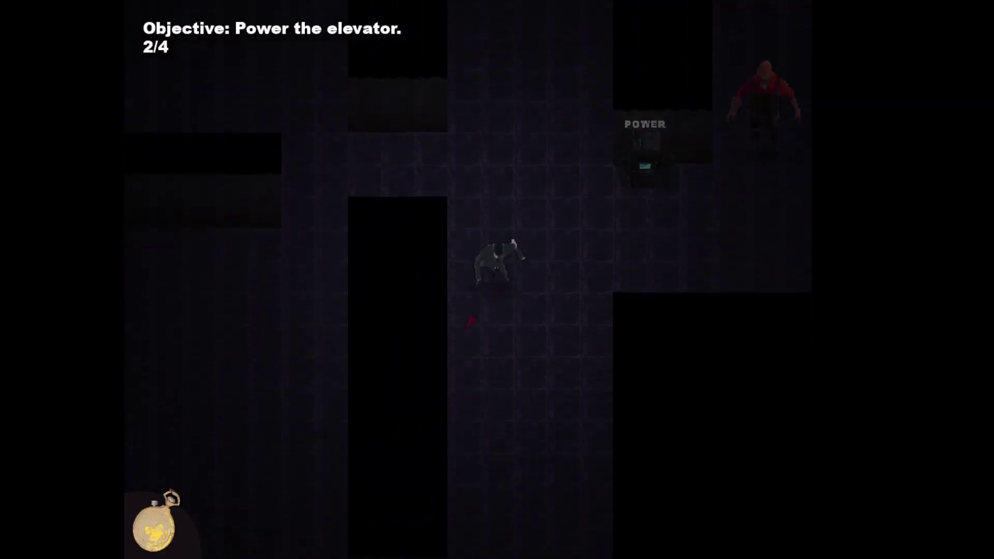
{"action": "key", "text": "a"}
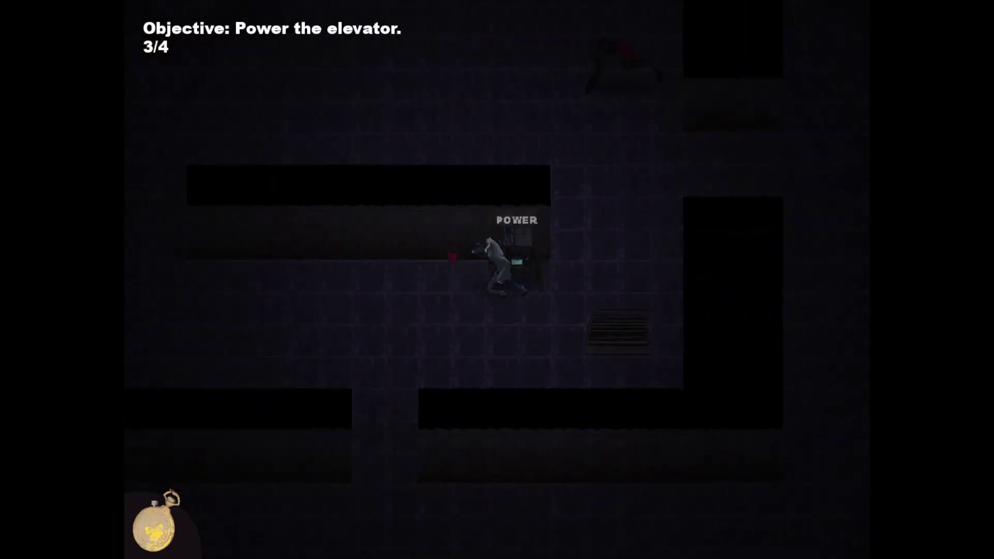
{"action": "key", "text": "a"}
{"action": "key", "text": "d"}
{"action": "key", "text": "w"}
Power the last generator and walk past the red figure into the elevator
{"action": "key", "text": "d"}
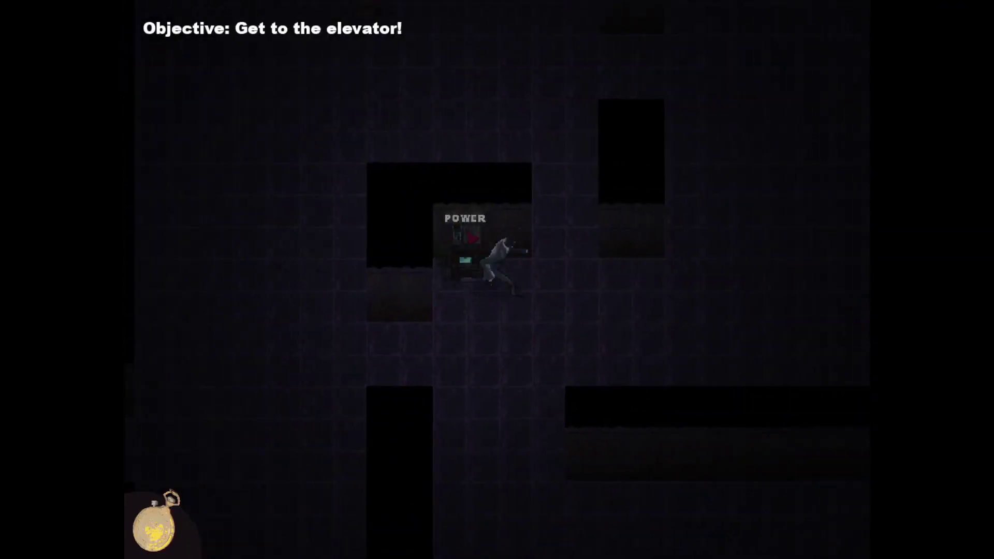
{"action": "key", "text": "w"}
{"action": "key", "text": "a"}
{"action": "key", "text": "a"}
{"action": "key", "text": "s"}
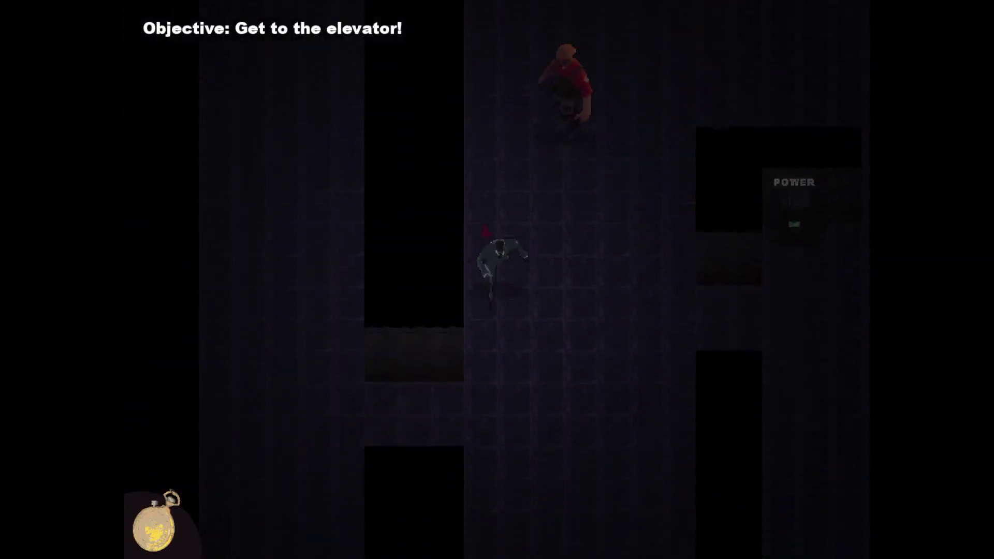
{"action": "key", "text": "a"}
{"action": "key", "text": "w"}
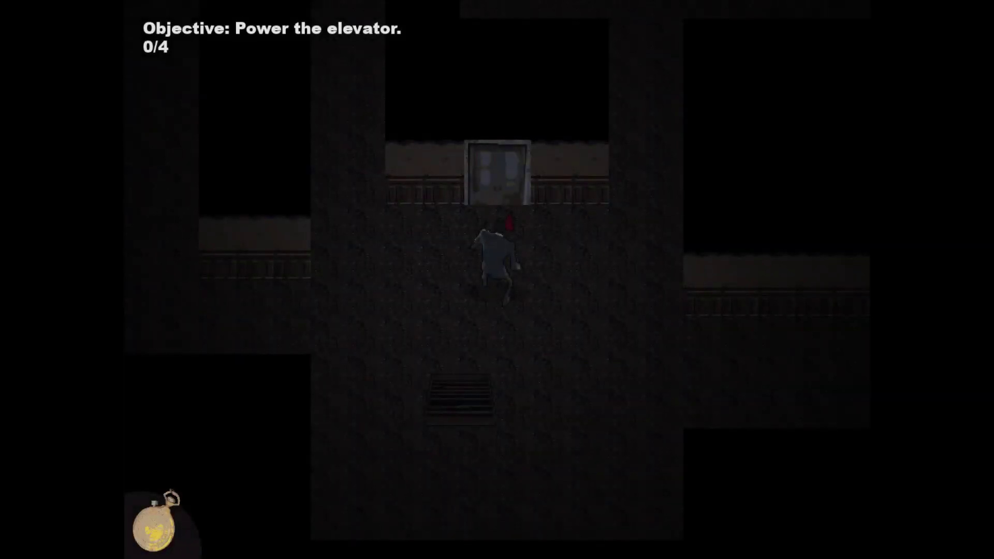
Walk up the corridor and power the first generator on floor 31
{"action": "key", "text": "d"}
{"action": "key", "text": "w"}
{"action": "key", "text": "w"}
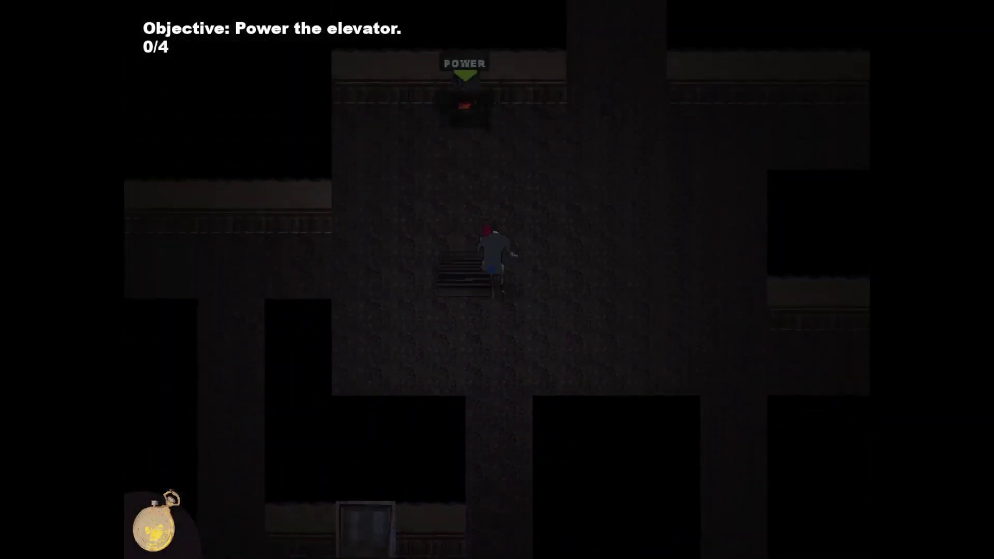
{"action": "key", "text": "e"}
{"action": "key", "text": "d"}
{"action": "key", "text": "d"}
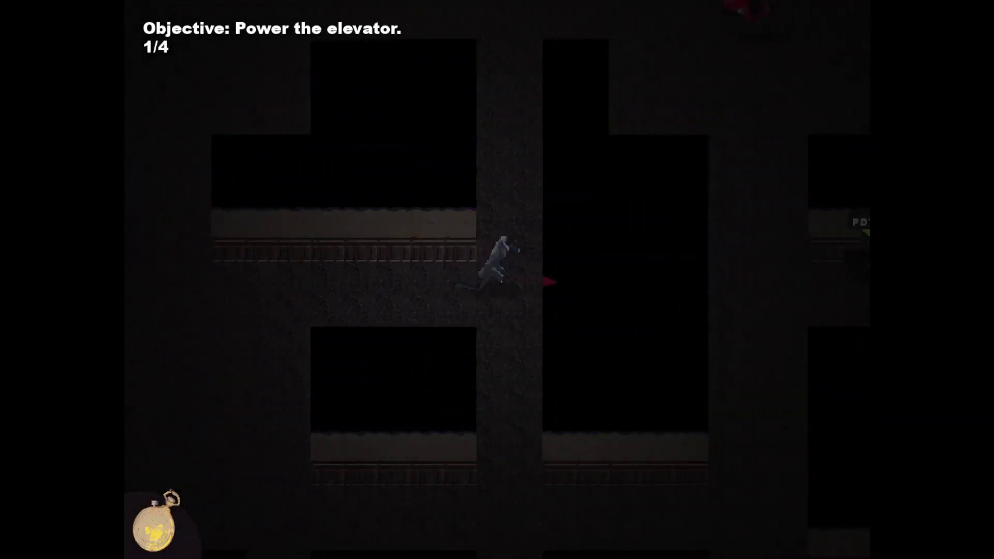
Reach and power the second generator on floor 31
{"action": "key", "text": "w"}
{"action": "key", "text": "s"}
{"action": "key", "text": "w"}
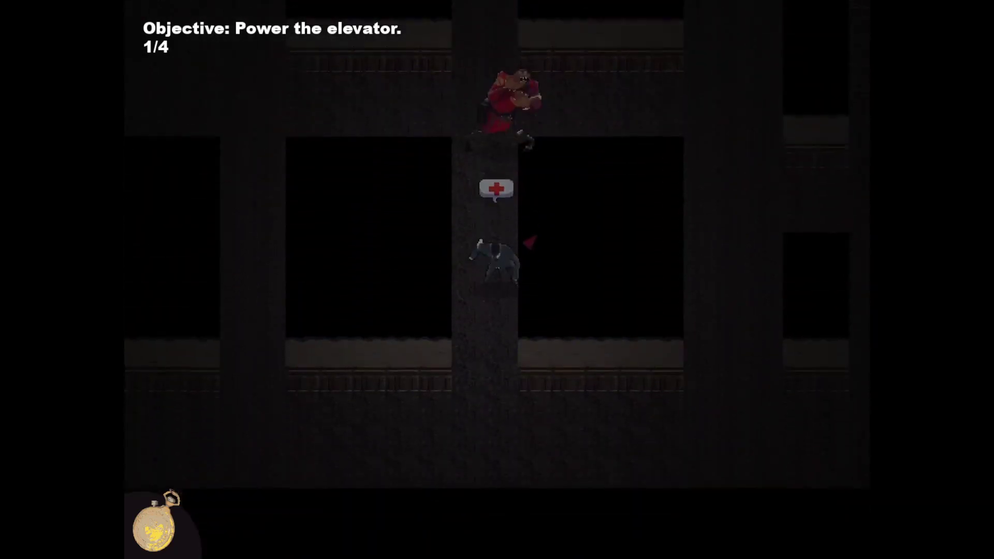
{"action": "key", "text": "w"}
{"action": "key", "text": "d"}
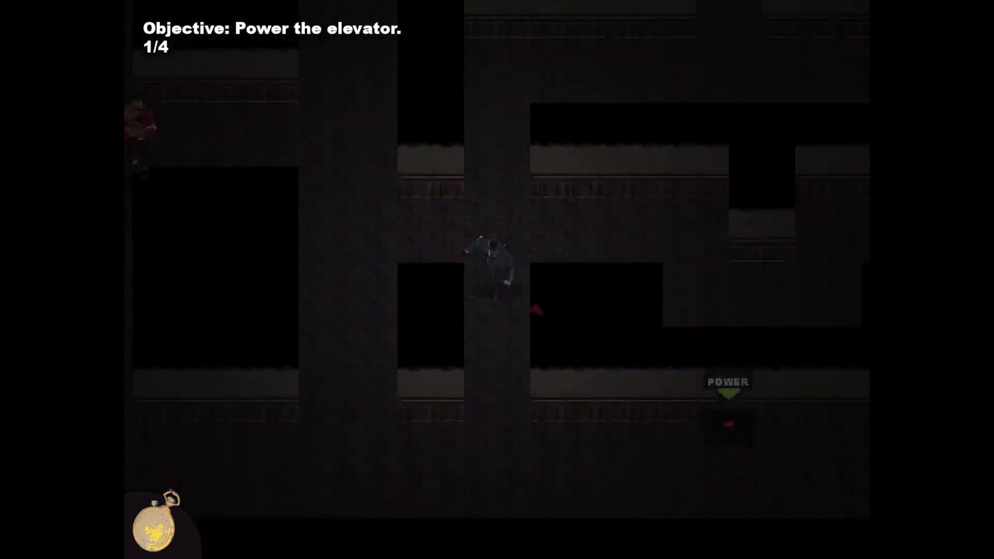
{"action": "key", "text": "s"}
{"action": "key", "text": "d"}
{"action": "key", "text": "e"}
Walk up the long corridor and power the third generator
{"action": "key", "text": "a"}
{"action": "key", "text": "w"}
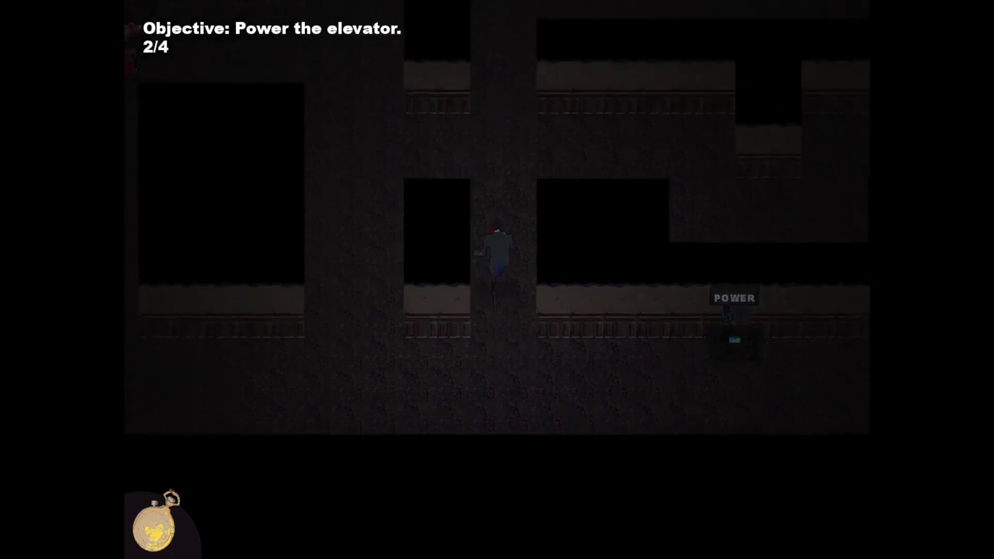
{"action": "key", "text": "d"}
{"action": "key", "text": "w"}
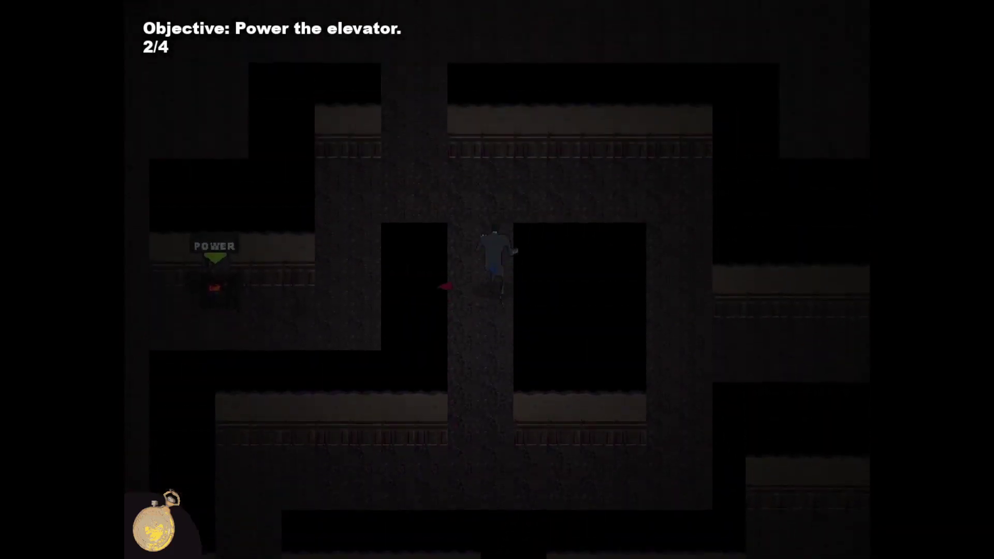
{"action": "key", "text": "a"}
{"action": "key", "text": "s"}
{"action": "key", "text": "d"}
{"action": "key", "text": "e"}
Power the fourth generator and weave through the maze toward the elevator
{"action": "key", "text": "w"}
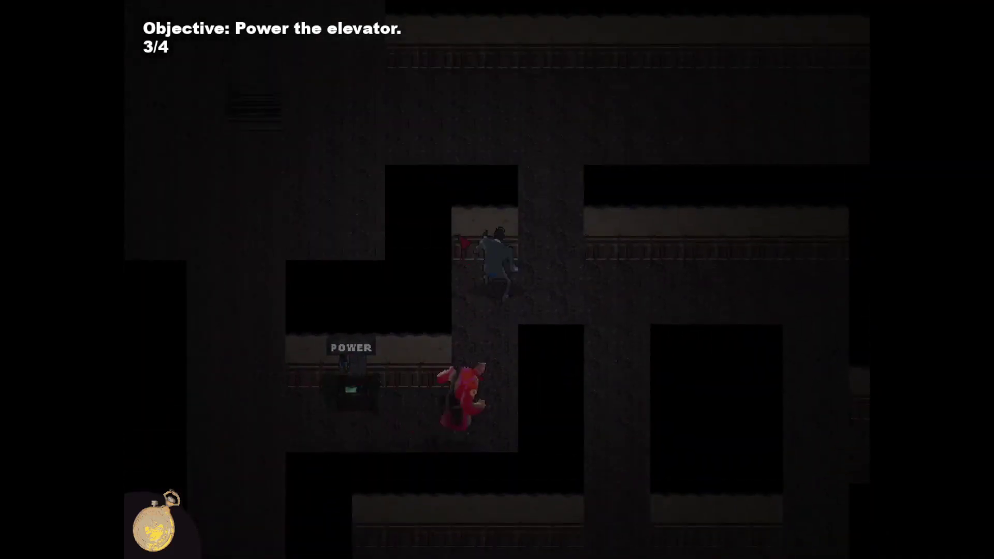
{"action": "key", "text": "d"}
{"action": "key", "text": "w"}
{"action": "key", "text": "a"}
{"action": "key", "text": "w"}
{"action": "key", "text": "e"}
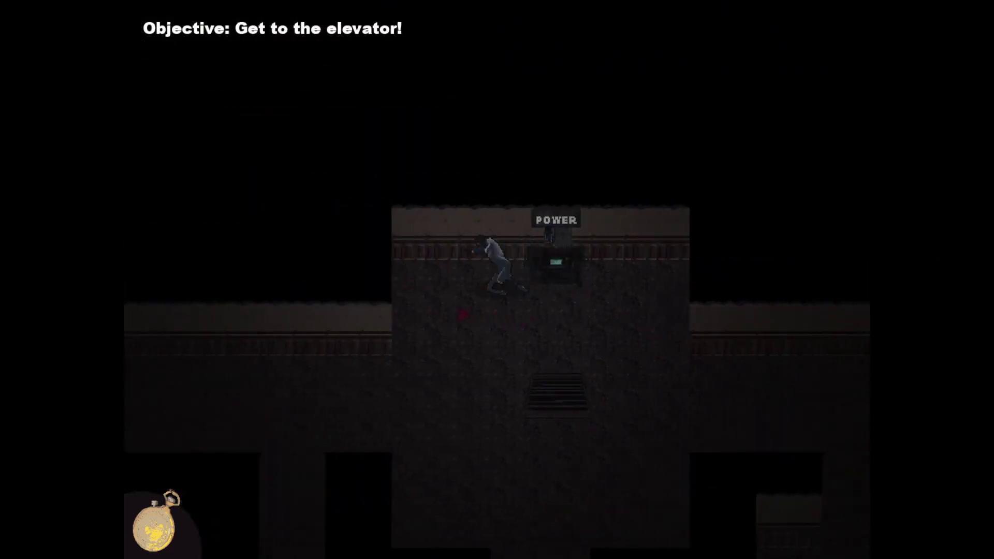
{"action": "key", "text": "a"}
{"action": "key", "text": "a"}
{"action": "key", "text": "s"}
{"action": "key", "text": "s"}
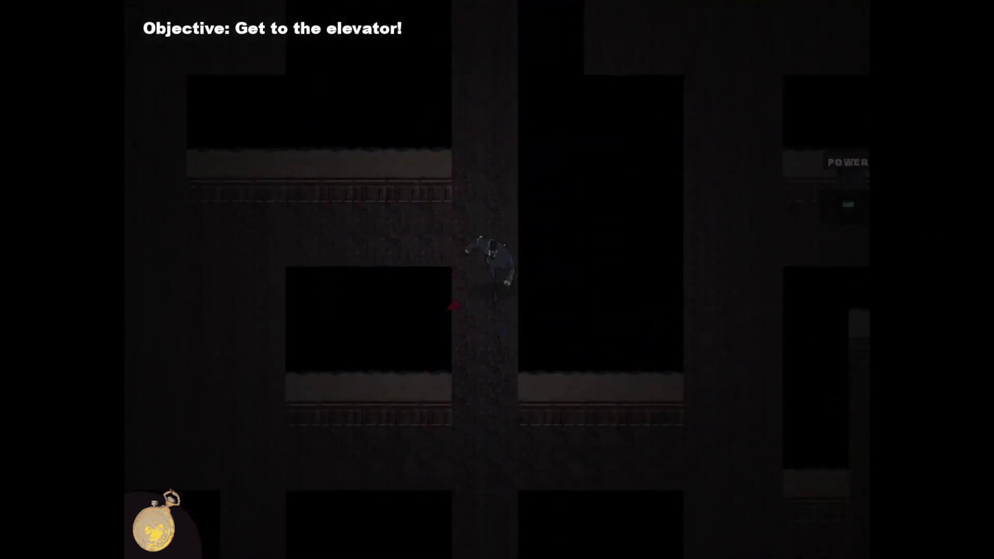
{"action": "key", "text": "a"}
{"action": "key", "text": "w"}
{"action": "key", "text": "s"}
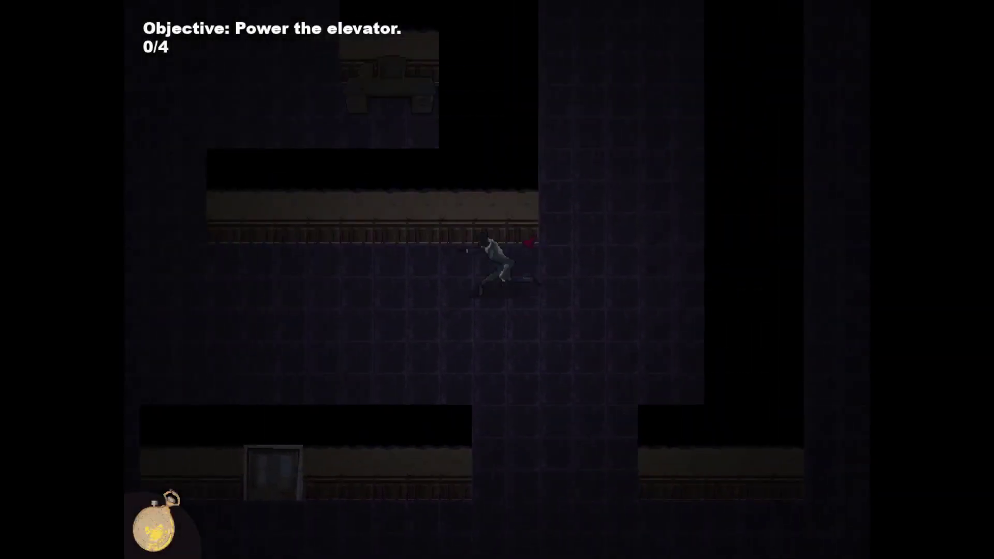
Explore the purple-tiled floor and power its first generator
{"action": "key", "text": "a"}
{"action": "key", "text": "w"}
{"action": "key", "text": "w"}
{"action": "key", "text": "d"}
{"action": "key", "text": "a"}
{"action": "key", "text": "d"}
{"action": "key", "text": "d"}
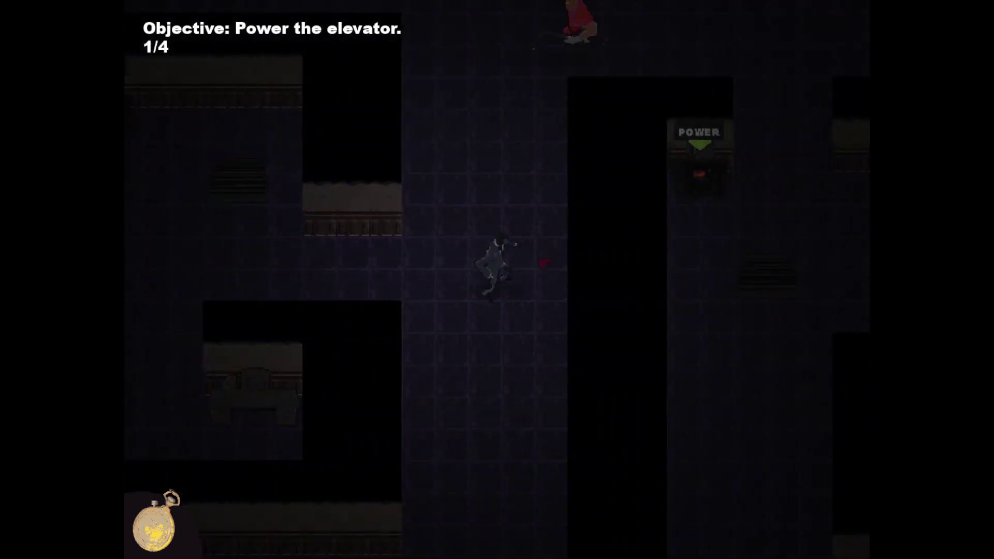
Weave down-right through the corridors and power the second generator
{"action": "key", "text": "s"}
{"action": "key", "text": "s"}
{"action": "key", "text": "a"}
{"action": "key", "text": "d"}
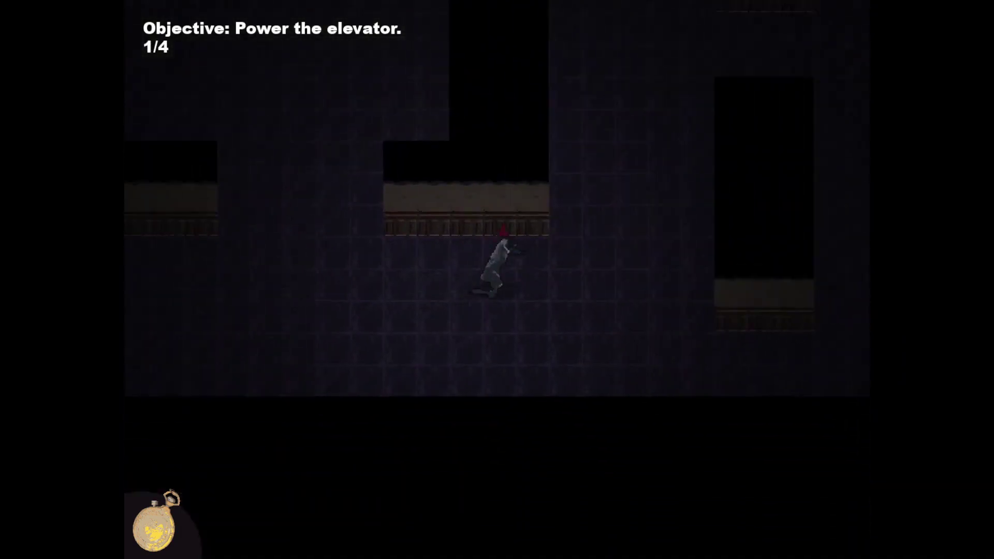
{"action": "key", "text": "w"}
{"action": "key", "text": "w"}
{"action": "key", "text": "a"}
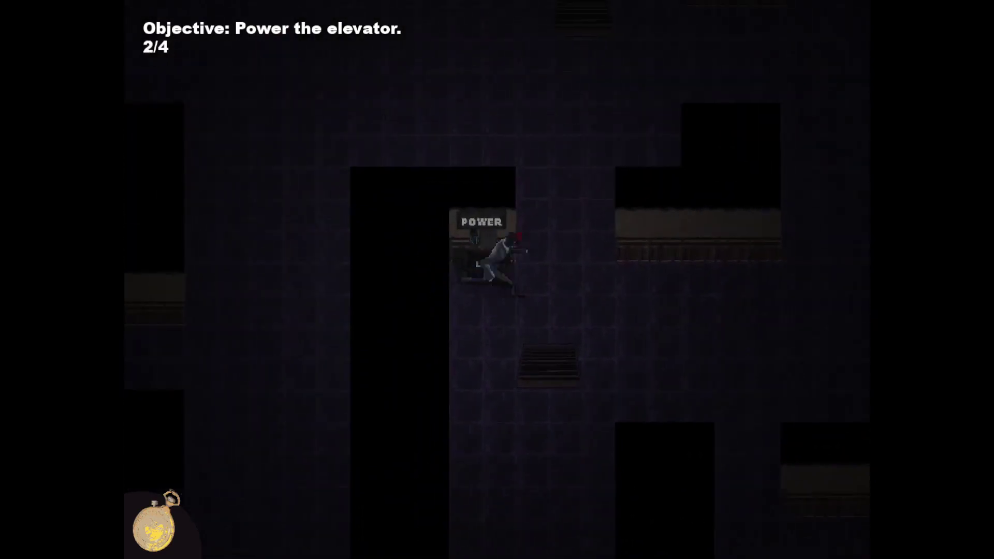
{"action": "key", "text": "d"}
{"action": "key", "text": "w"}
{"action": "key", "text": "w"}
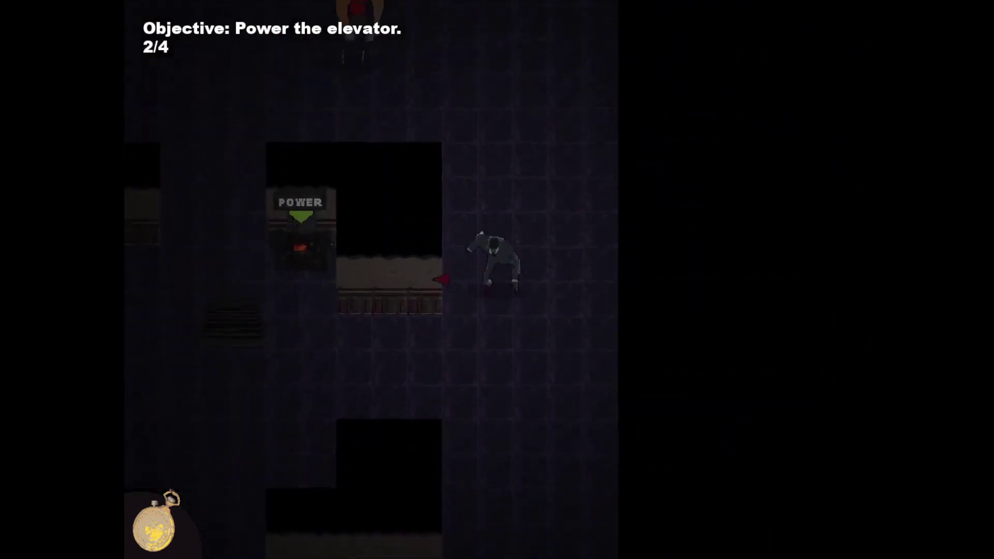
Flee the enemy while powering the third and final generators, then run toward the elevator
{"action": "key", "text": "a"}
{"action": "key", "text": "a"}
{"action": "key", "text": "a"}
{"action": "key", "text": "a"}
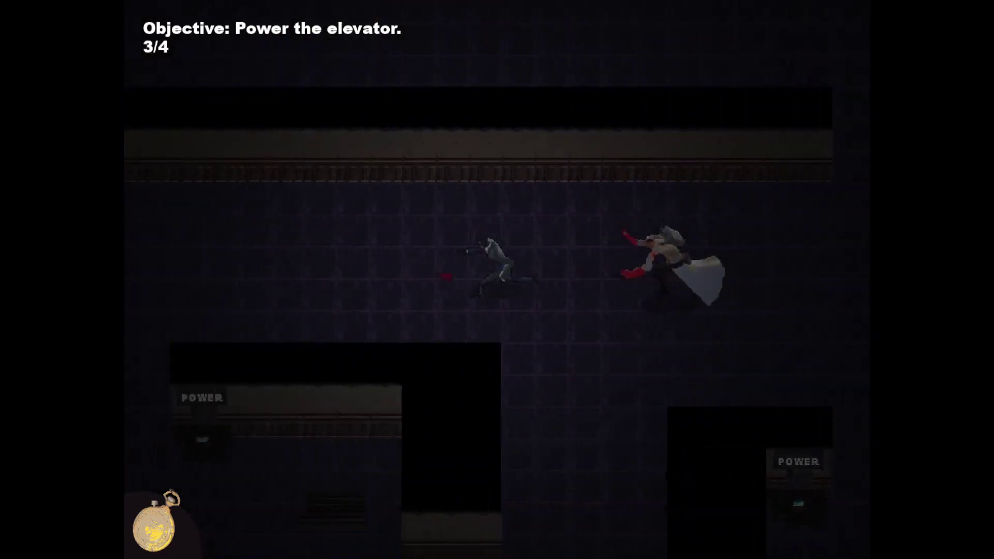
{"action": "key", "text": "a"}
{"action": "key", "text": "a"}
{"action": "key", "text": "a"}
{"action": "key", "text": "a"}
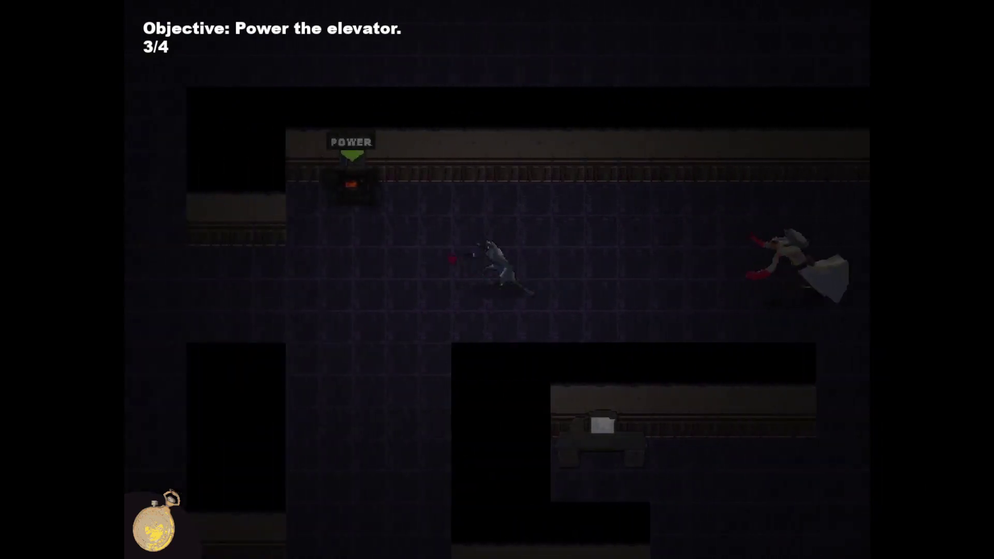
{"action": "key", "text": "a"}
{"action": "key", "text": "s"}
{"action": "key", "text": "s"}
{"action": "key", "text": "s"}
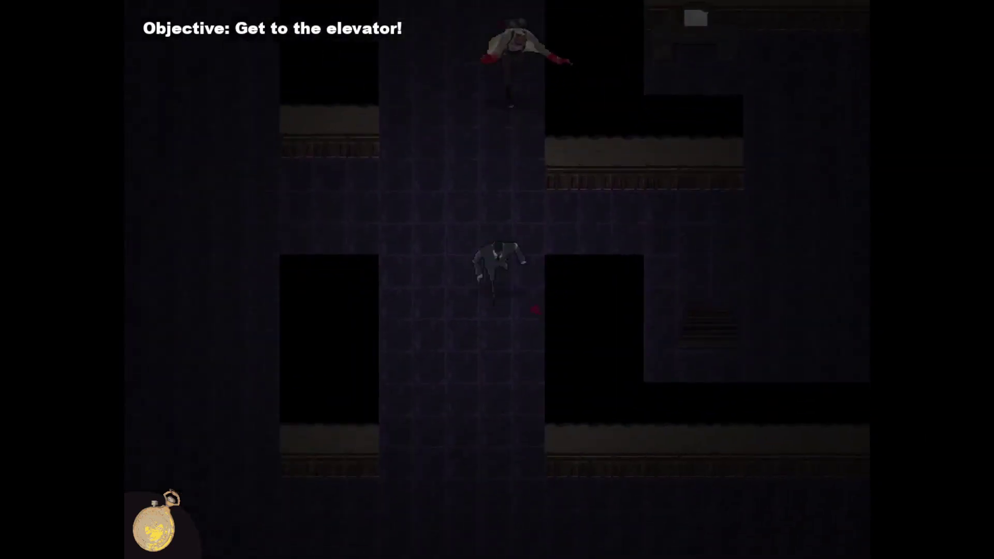
{"action": "key", "text": "s"}
{"action": "key", "text": "d"}
{"action": "key", "text": "d"}
{"action": "key", "text": "a"}
{"action": "key", "text": "s"}
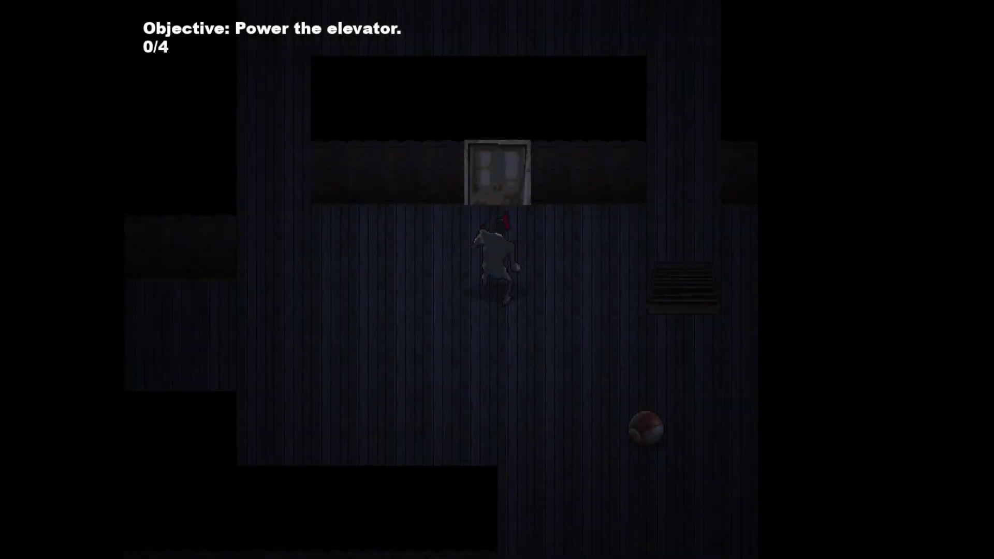
Walk up into the room and power the first generator on floor 33
{"action": "key", "text": "d"}
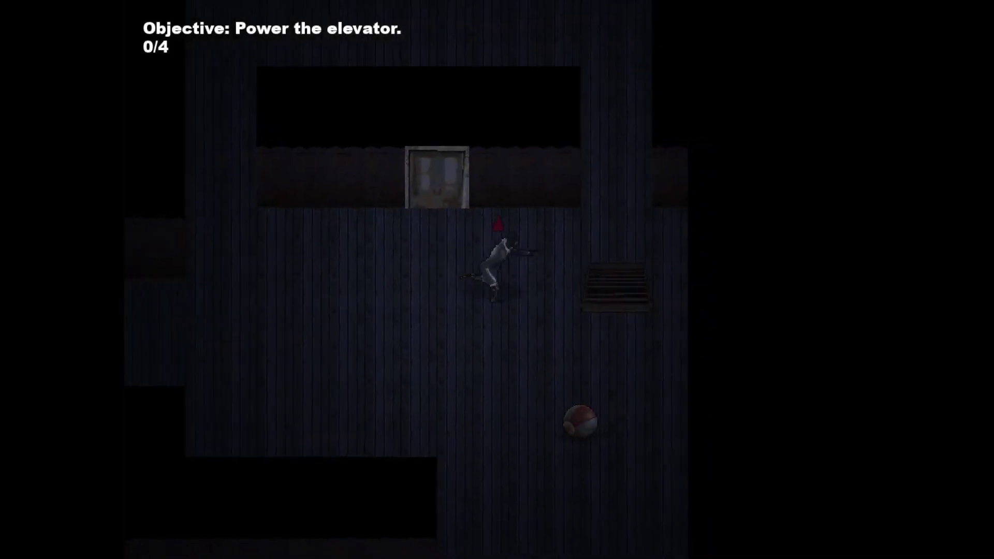
{"action": "key", "text": "w"}
{"action": "key", "text": "e"}
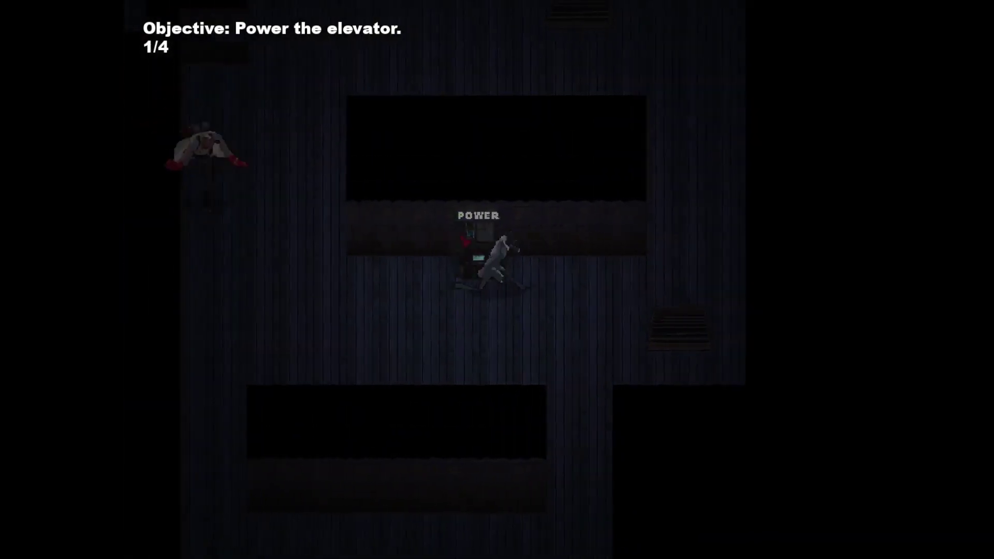
{"action": "key", "text": "d"}
{"action": "key", "text": "w"}
{"action": "key", "text": "a"}
Power the second and third generators on floor 33
{"action": "key", "text": "w"}
{"action": "key", "text": "a"}
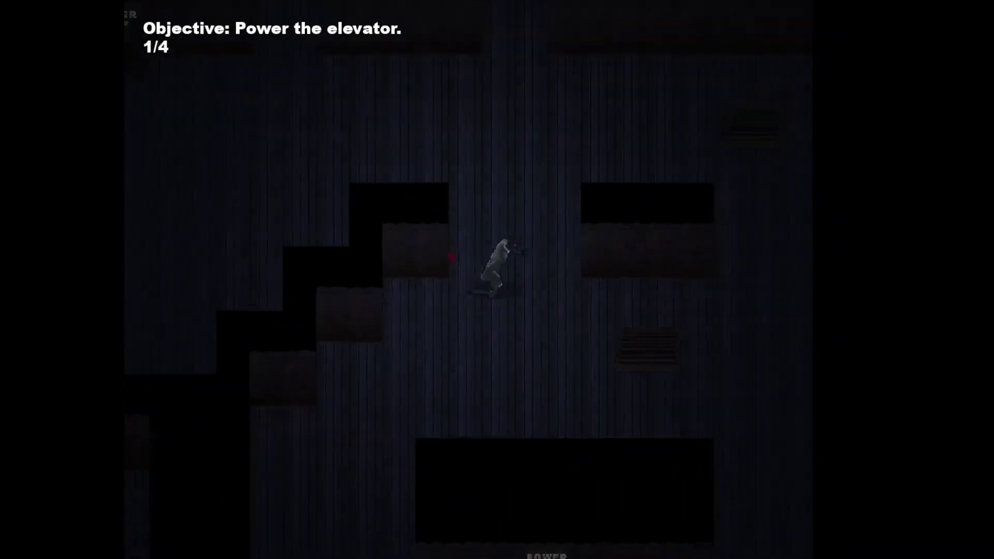
{"action": "key", "text": "e"}
{"action": "key", "text": "a"}
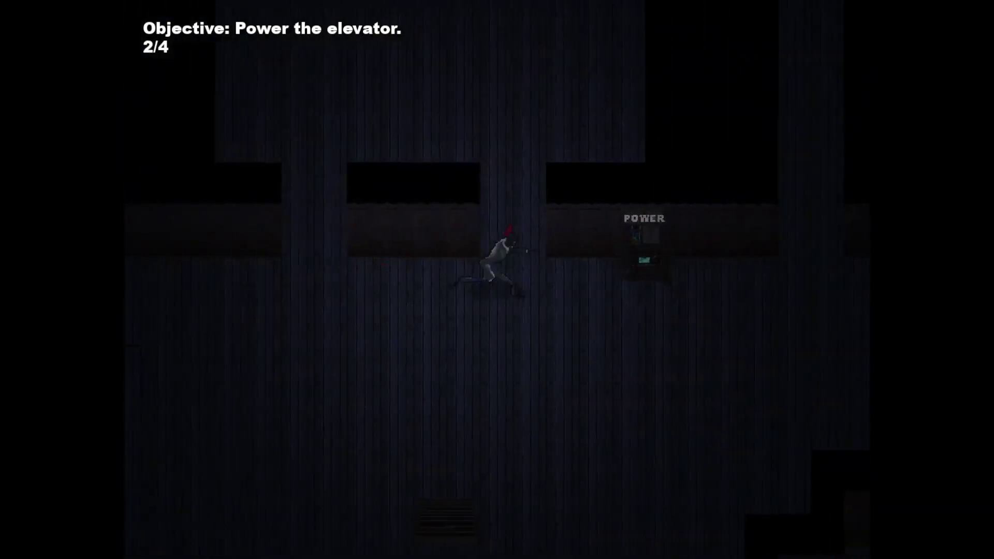
{"action": "key", "text": "w"}
{"action": "key", "text": "w"}
{"action": "key", "text": "e"}
{"action": "key", "text": "d"}
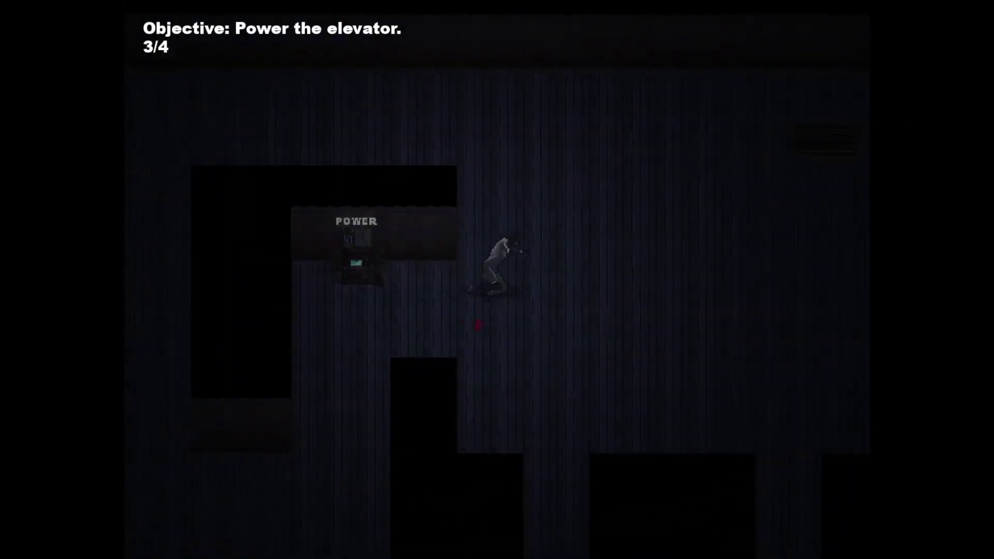
{"action": "key", "text": "a"}
Go left and down to power the last generator, then head right toward the elevator
{"action": "key", "text": "s"}
{"action": "key", "text": "a"}
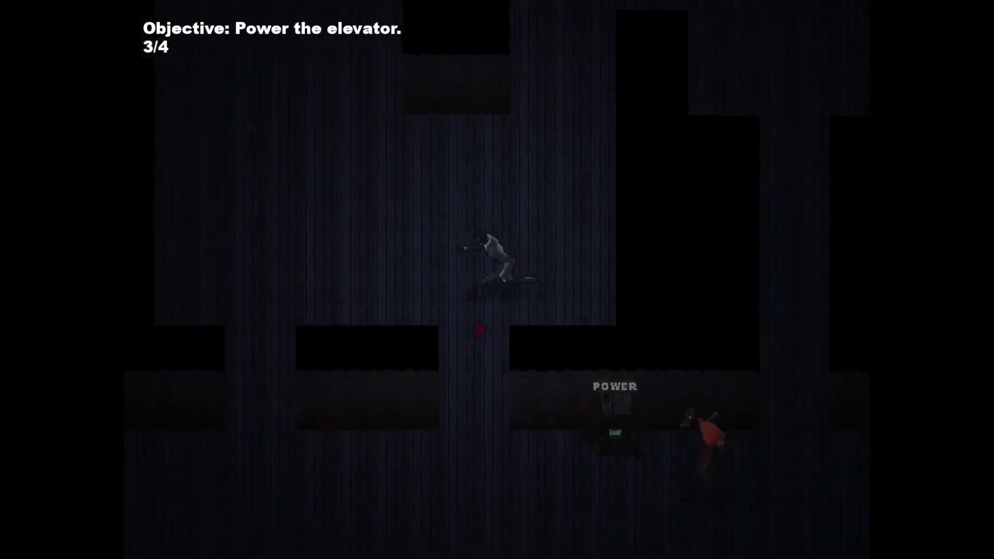
{"action": "key", "text": "s"}
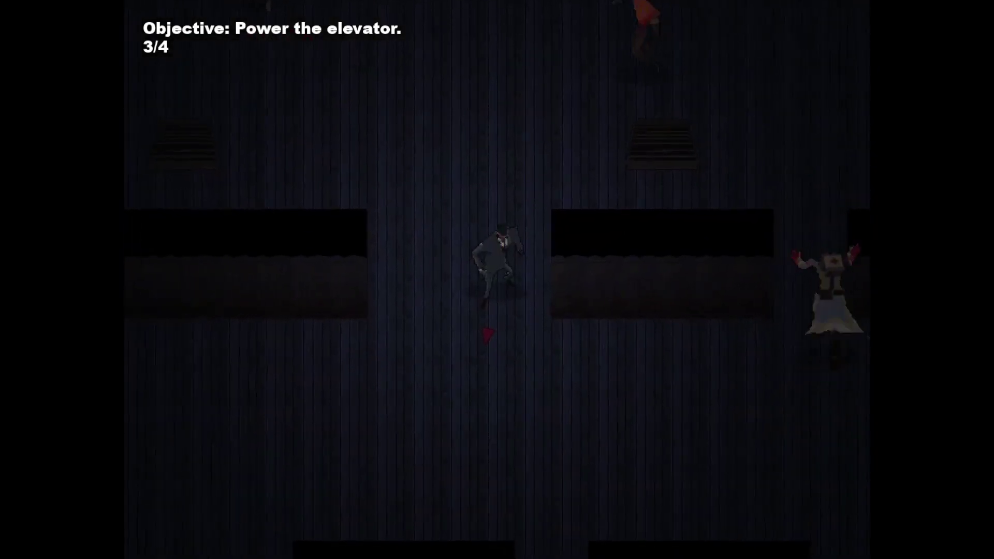
{"action": "key", "text": "s"}
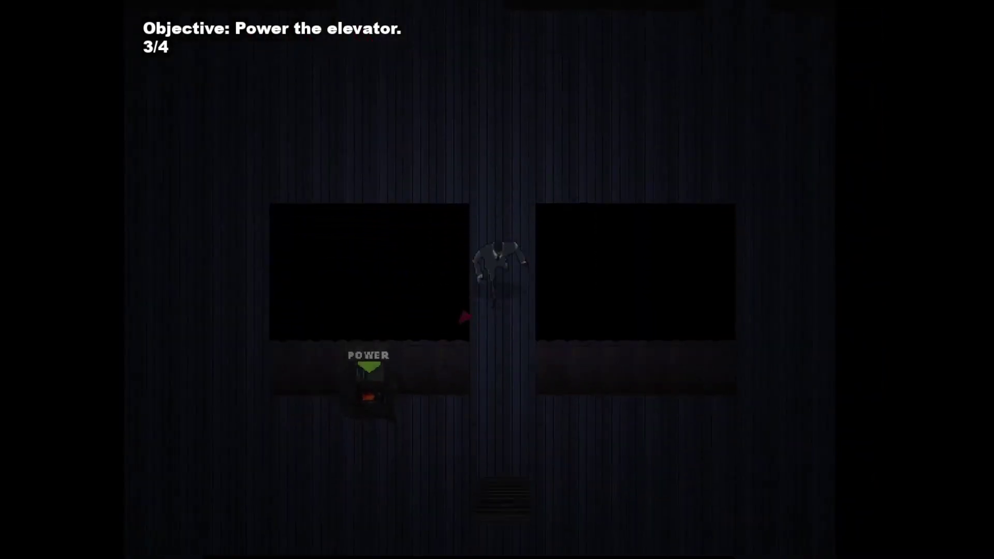
{"action": "key", "text": "a"}
{"action": "key", "text": "e"}
{"action": "key", "text": "s"}
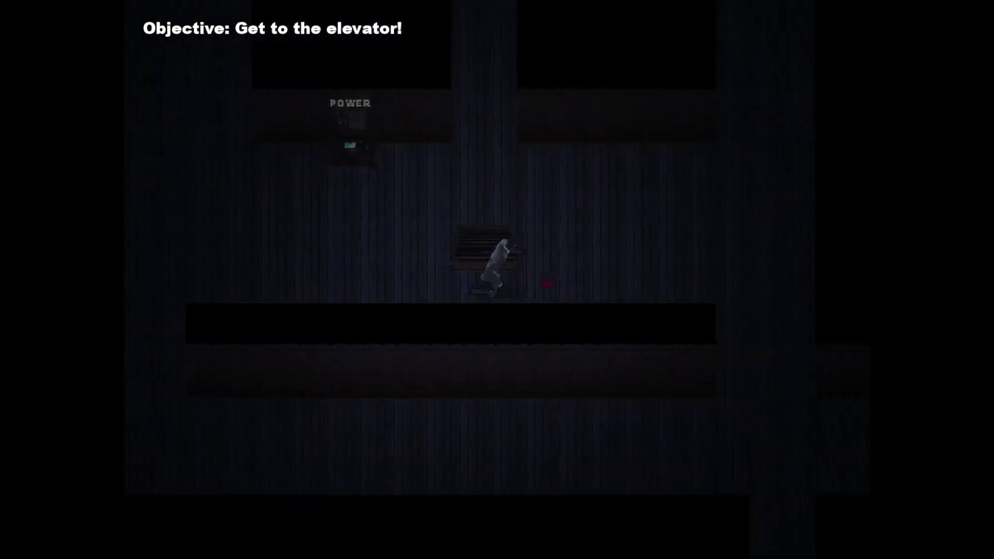
{"action": "key", "text": "d"}
Ride the elevator up to floor 34 and search its corridors for generators
{"action": "key", "text": "w"}
{"action": "key", "text": "d"}
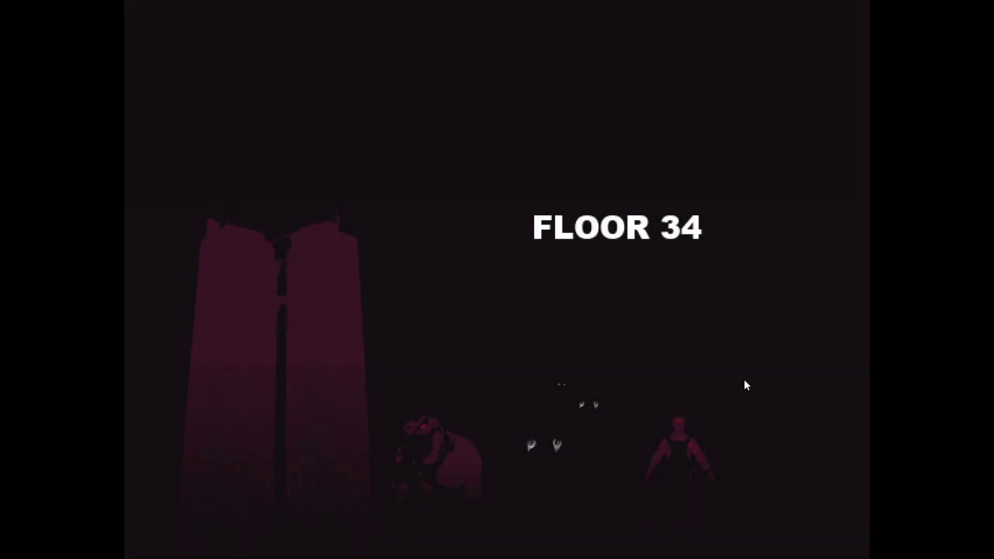
{"action": "key", "text": "w"}
{"action": "key", "text": "d"}
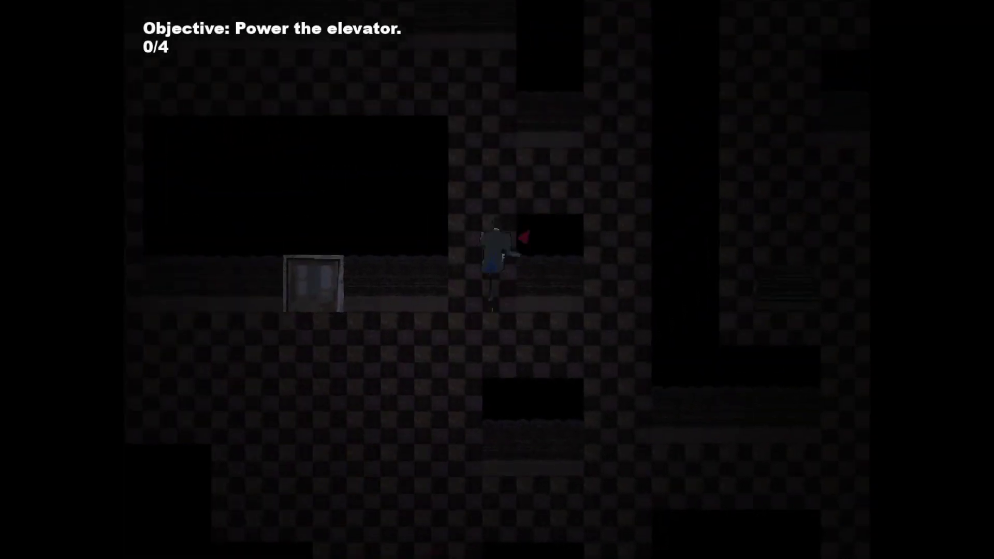
{"action": "key", "text": "w"}
{"action": "key", "text": "d"}
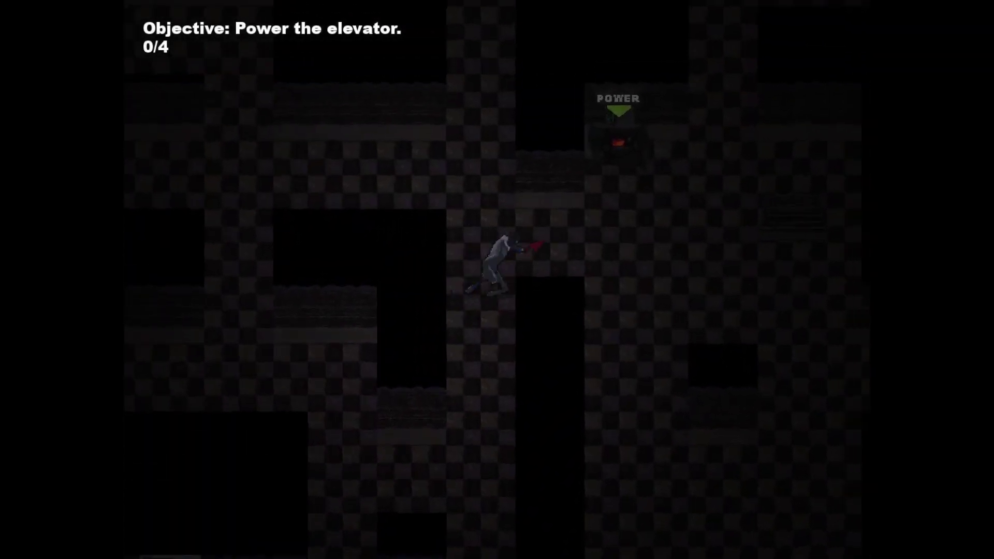
{"action": "key", "text": "s"}
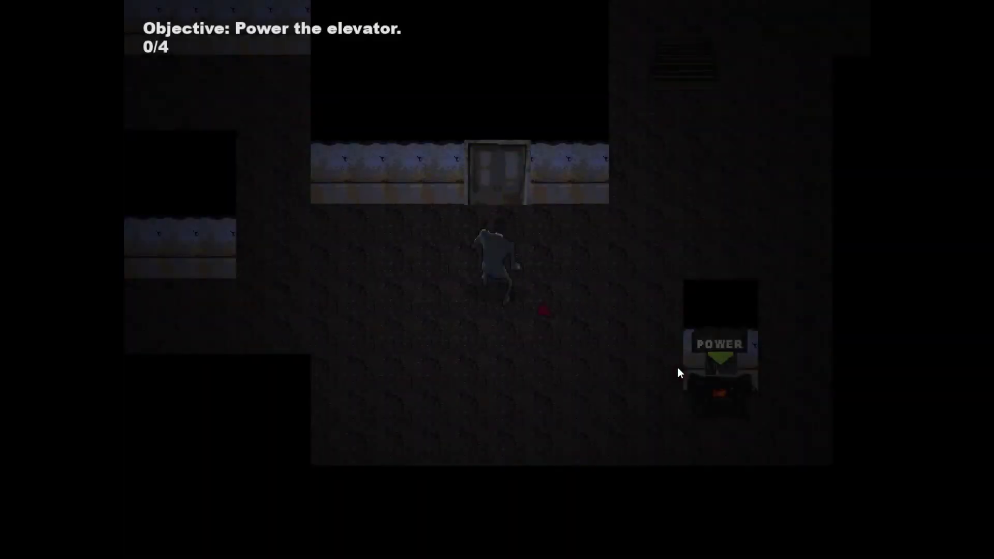
Start floor 35 and power its first generator
{"action": "left_click", "coordinate": [678, 367]}
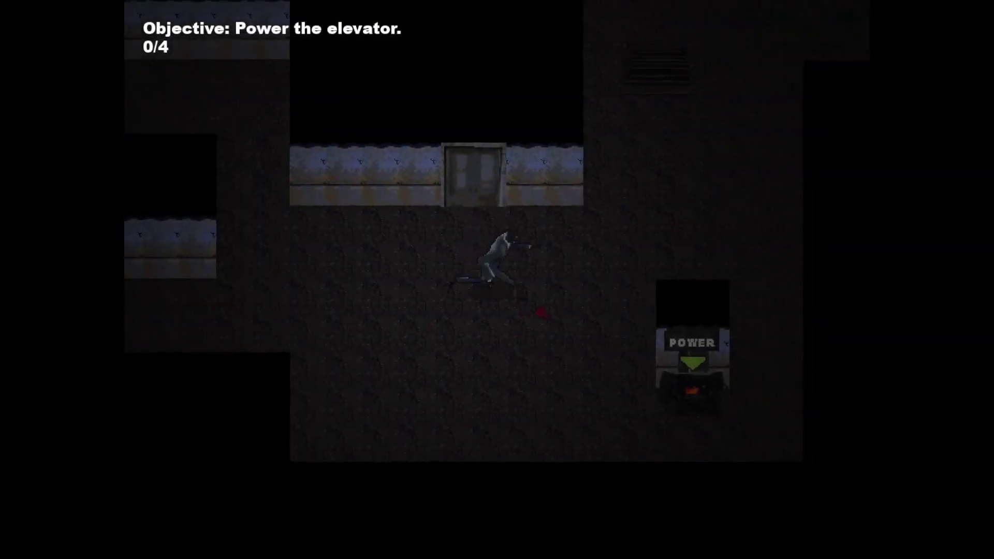
{"action": "key", "text": "e"}
{"action": "key", "text": "w"}
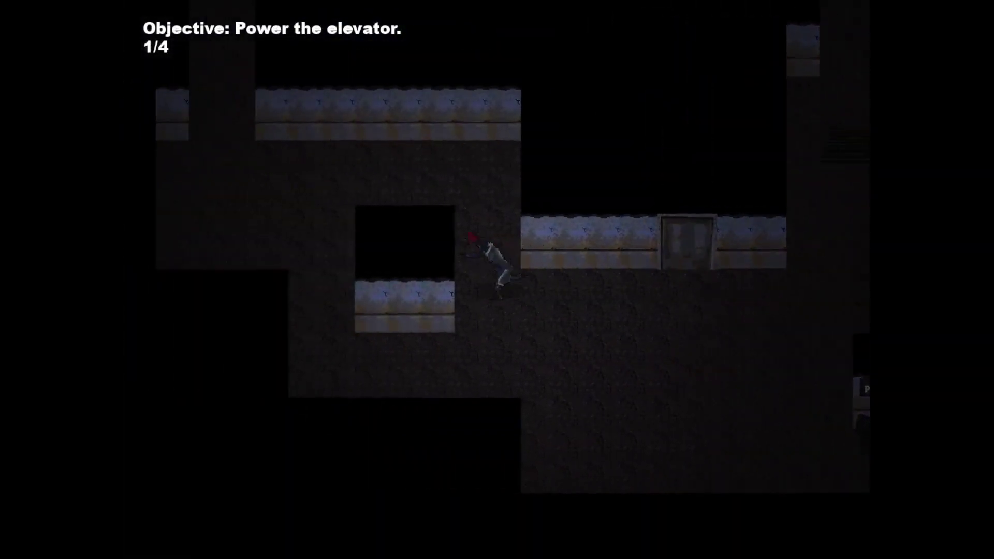
Walk the corridors past the red creature and power the second generator
{"action": "key", "text": "d"}
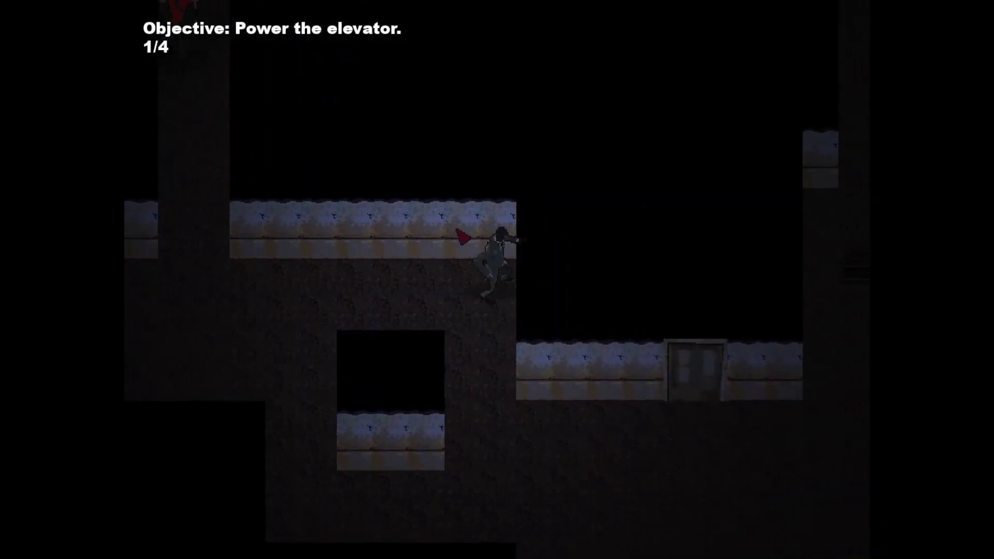
{"action": "key", "text": "s"}
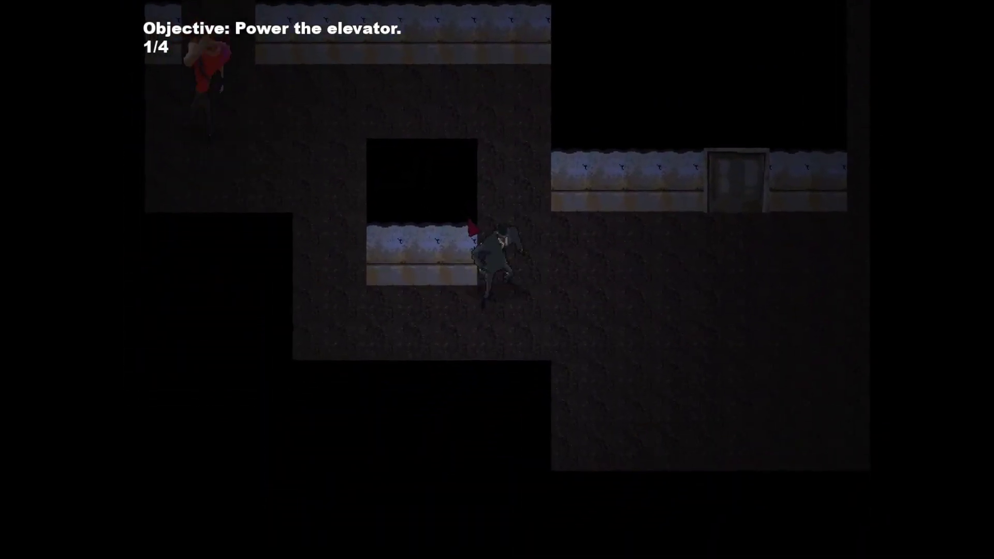
{"action": "key", "text": "w"}
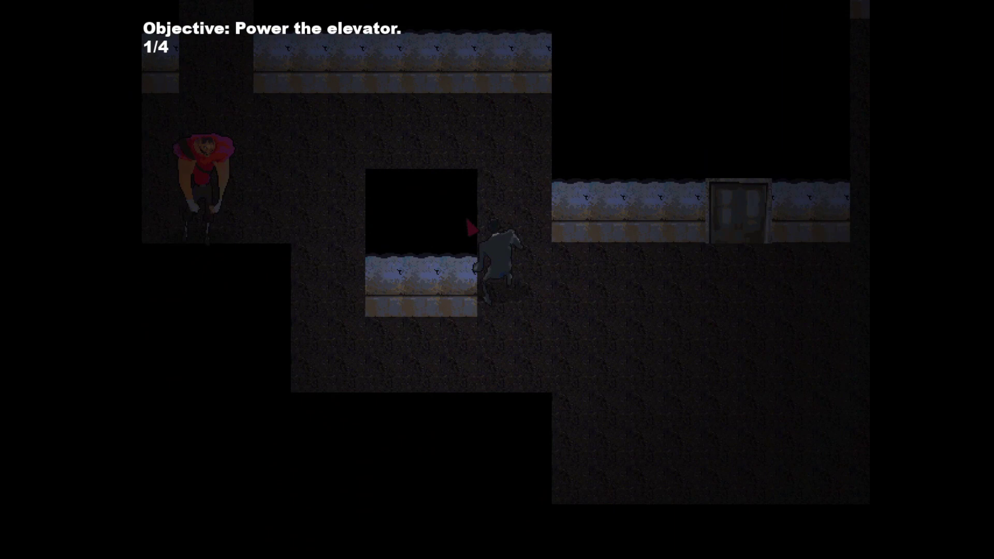
{"action": "key", "text": "s"}
{"action": "key", "text": "w"}
{"action": "key", "text": "d"}
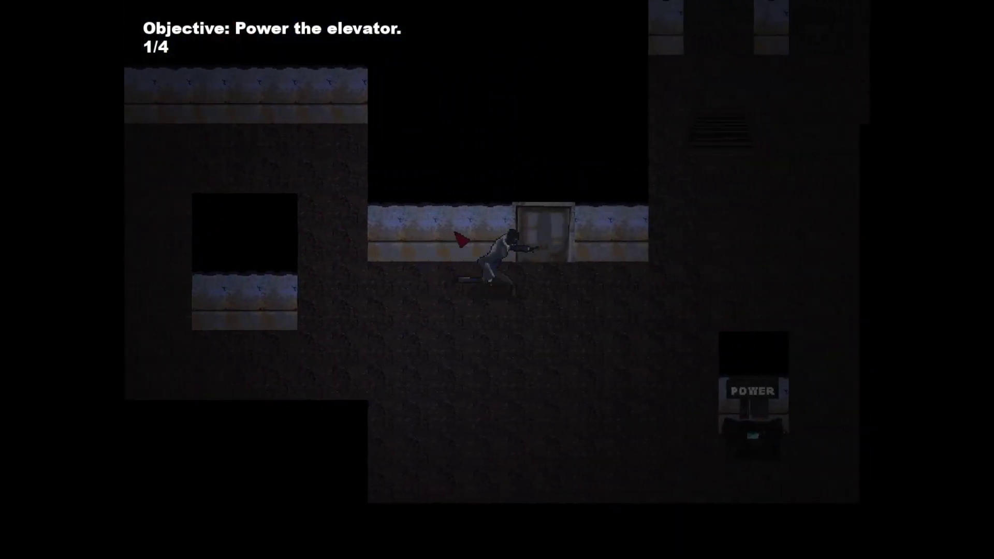
{"action": "key", "text": "a"}
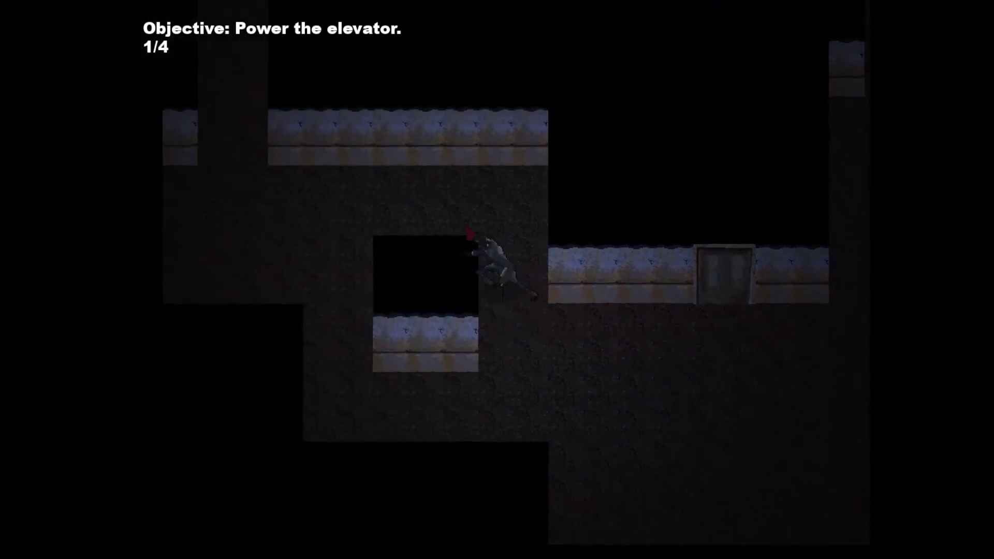
{"action": "key", "text": "w"}
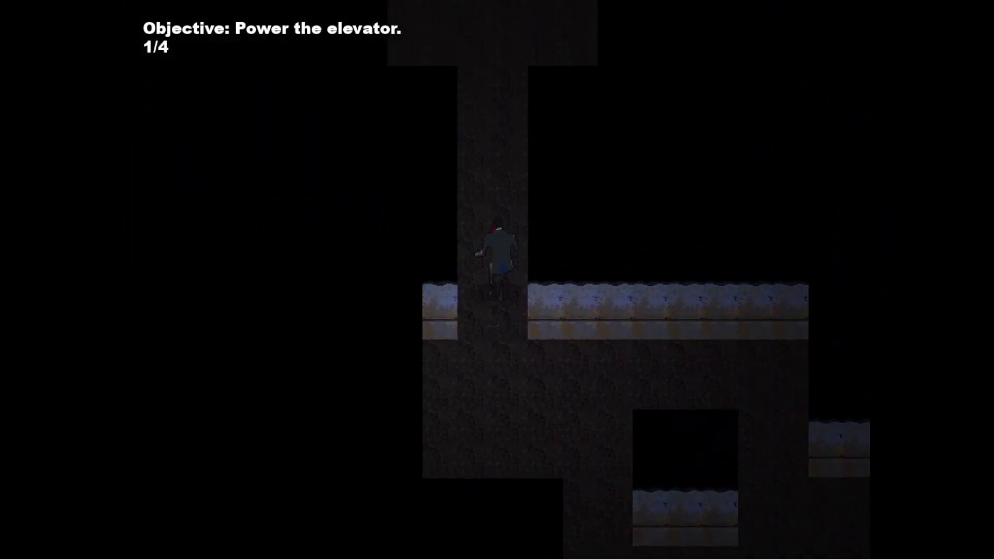
{"action": "key", "text": "w"}
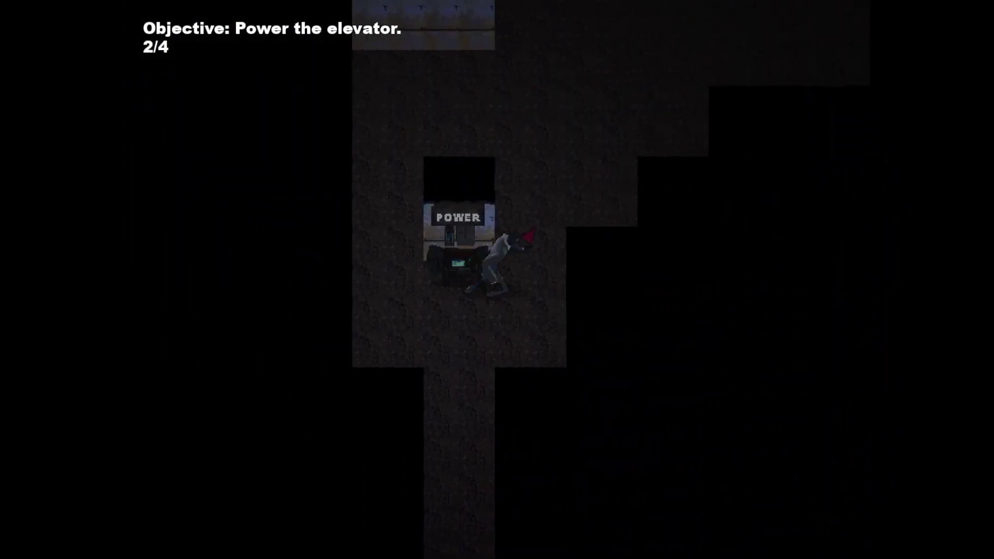
Dodge the red enemy around the wall block and power the third generator
{"action": "key", "text": "w"}
{"action": "key", "text": "d"}
{"action": "key", "text": "a"}
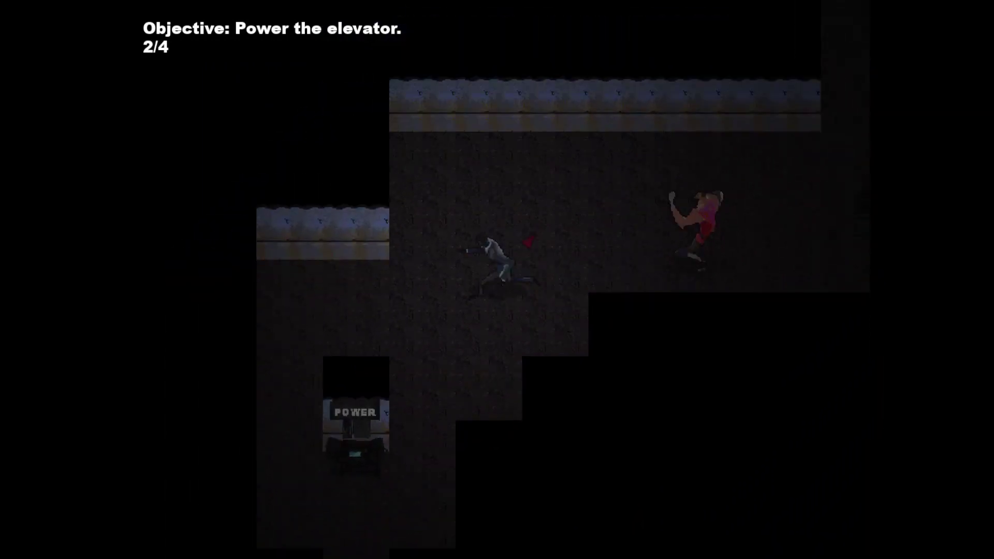
{"action": "key", "text": "s"}
{"action": "key", "text": "a"}
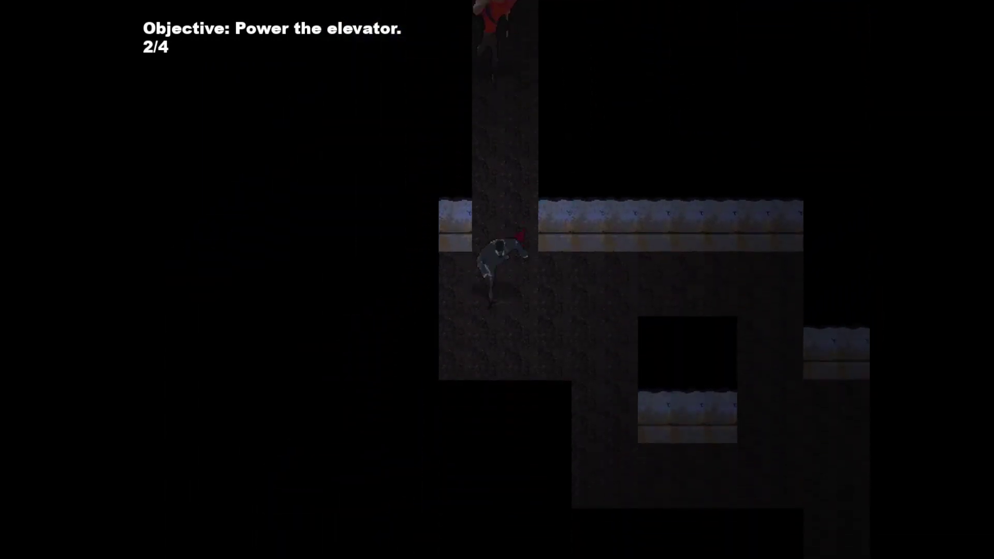
{"action": "key", "text": "s"}
{"action": "key", "text": "d"}
{"action": "key", "text": "a"}
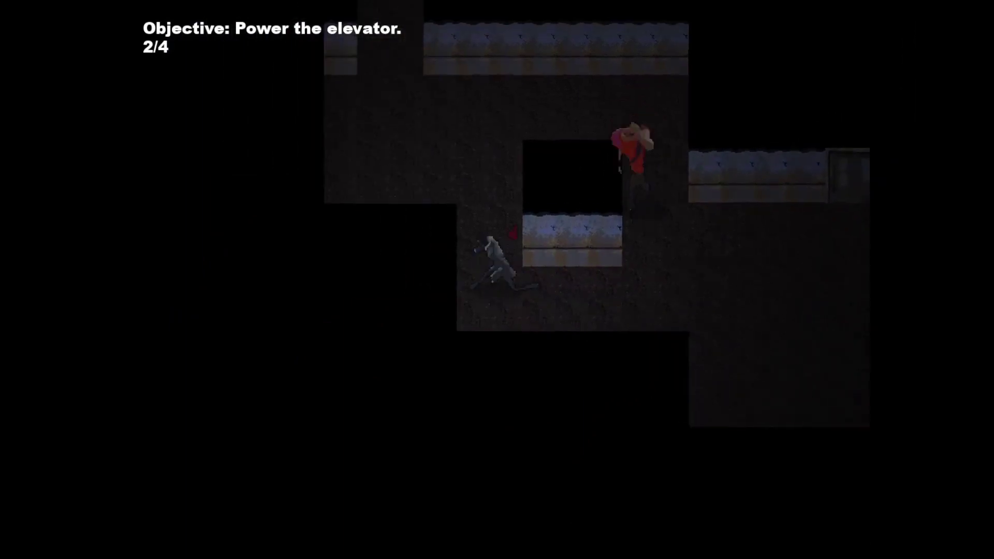
{"action": "key", "text": "w"}
{"action": "key", "text": "a"}
{"action": "key", "text": "d"}
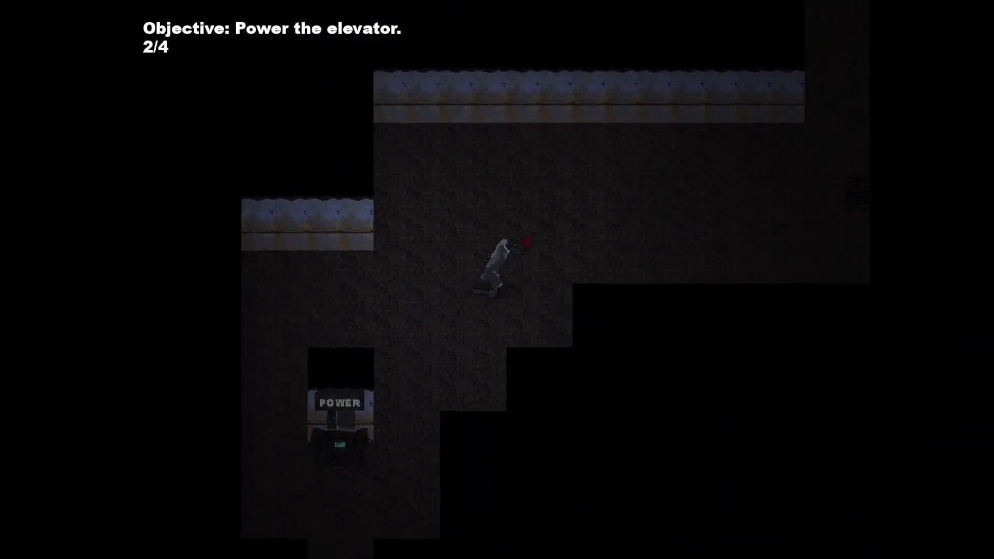
{"action": "key", "text": "w"}
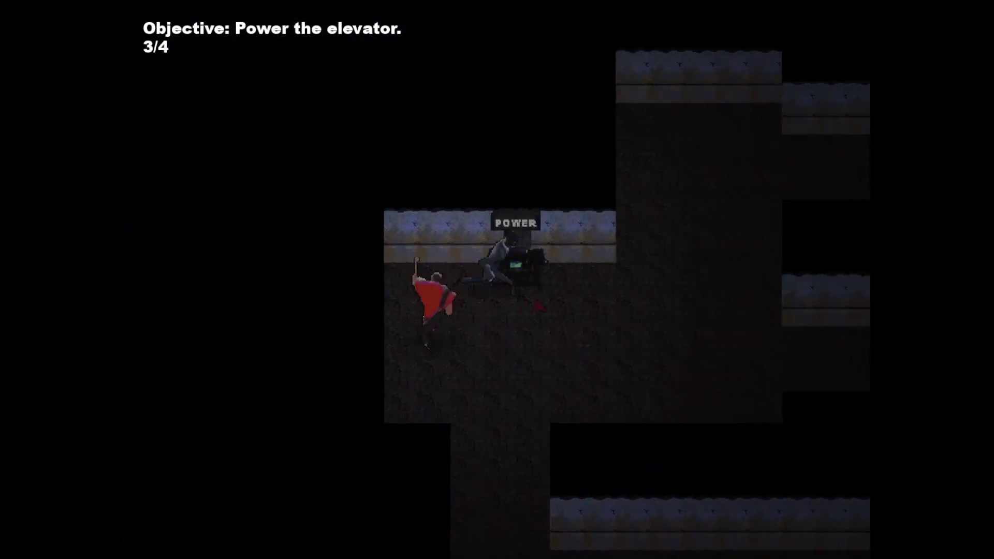
Power the fourth generator through the wall gap and head for the elevator
{"action": "key", "text": "d"}
{"action": "key", "text": "s"}
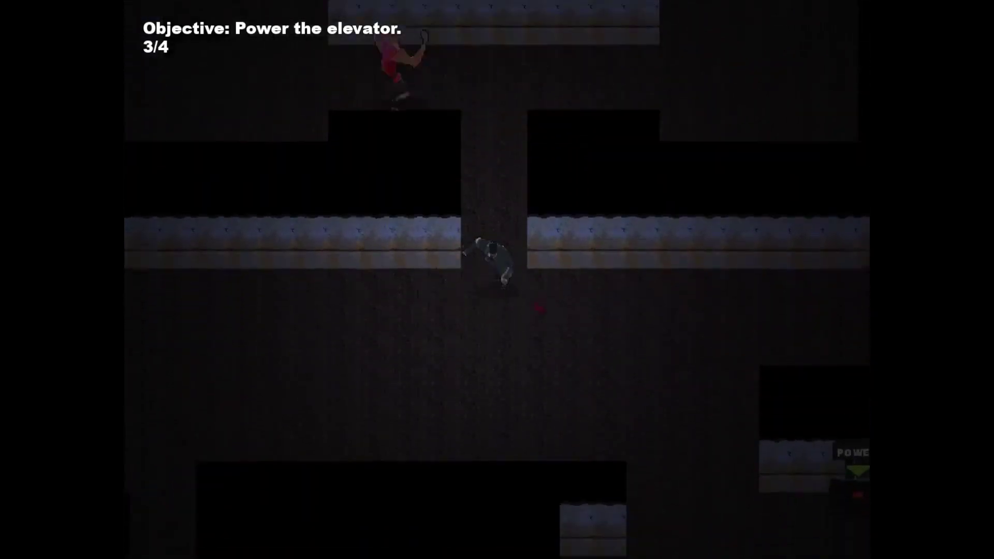
{"action": "key", "text": "d"}
{"action": "key", "text": "a"}
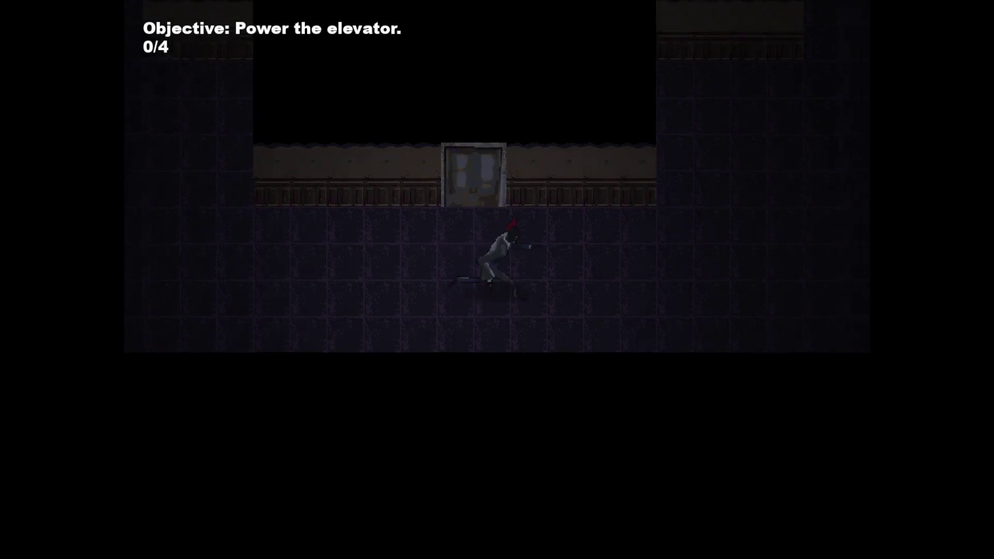
Explore floor 36's side corridor, retreating from the red enemy
{"action": "key", "text": "d"}
{"action": "key", "text": "w"}
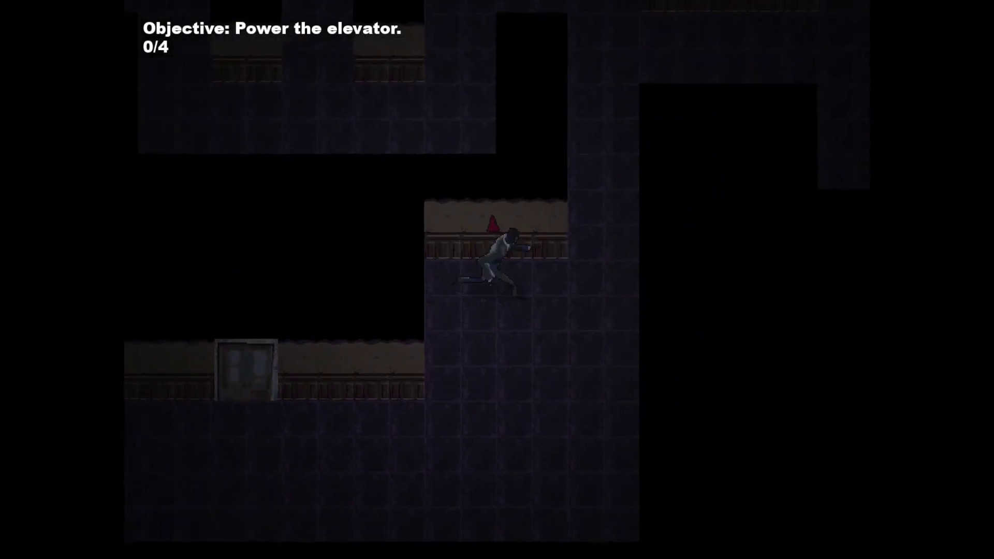
{"action": "key", "text": "w"}
{"action": "key", "text": "s"}
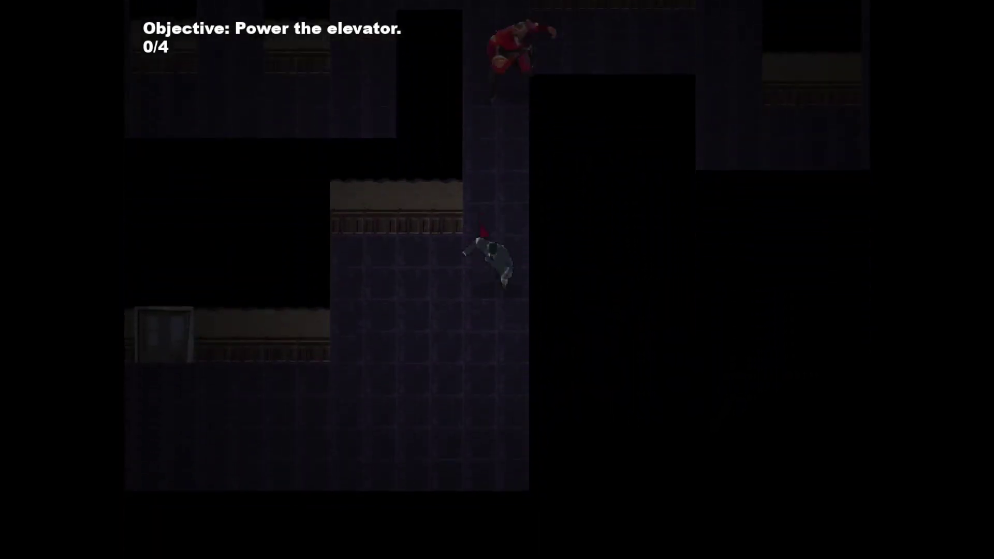
{"action": "key", "text": "s"}
Run up through the corridors and power floor 36's first generator
{"action": "key", "text": "a"}
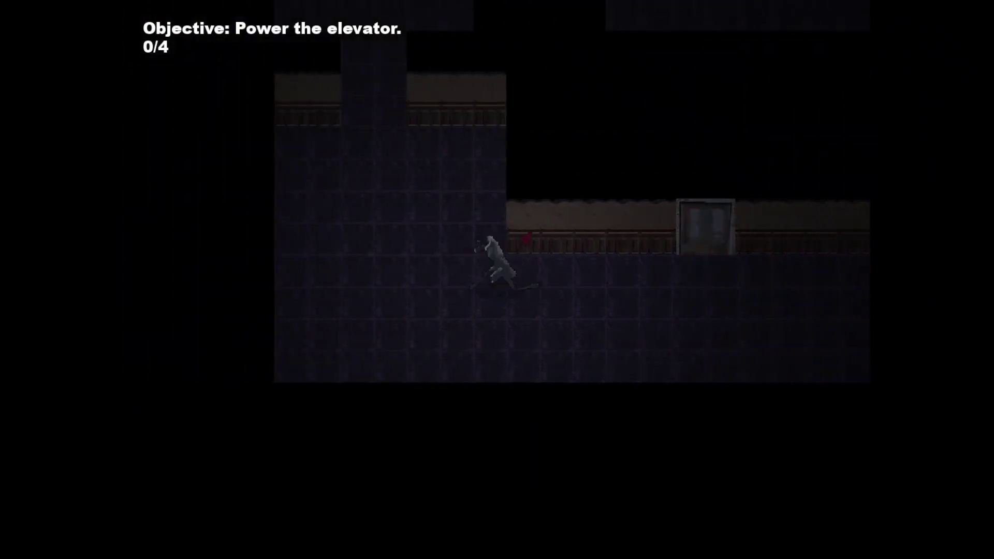
{"action": "key", "text": "w"}
{"action": "key", "text": "d"}
{"action": "key", "text": "d"}
{"action": "key", "text": "w"}
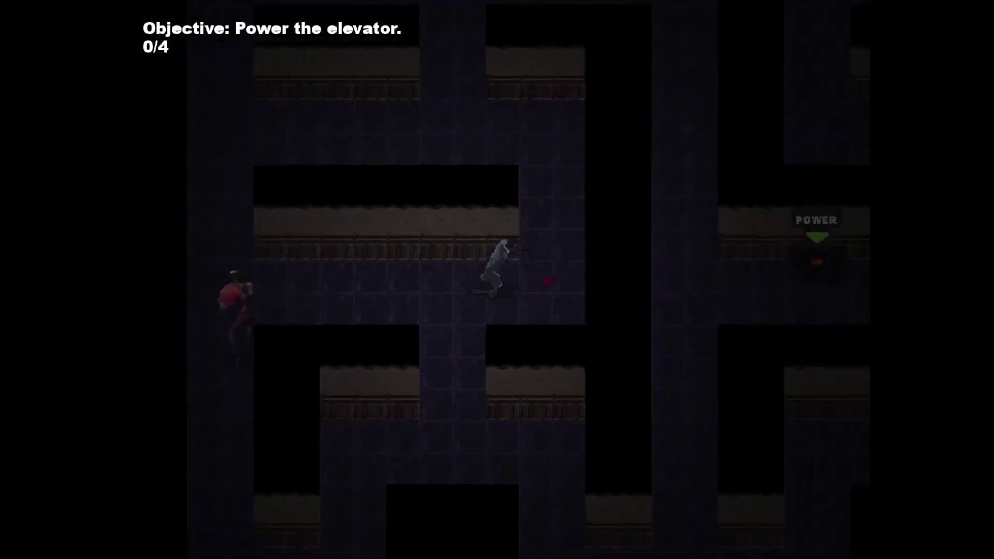
{"action": "key", "text": "a"}
{"action": "key", "text": "d"}
{"action": "key", "text": "s"}
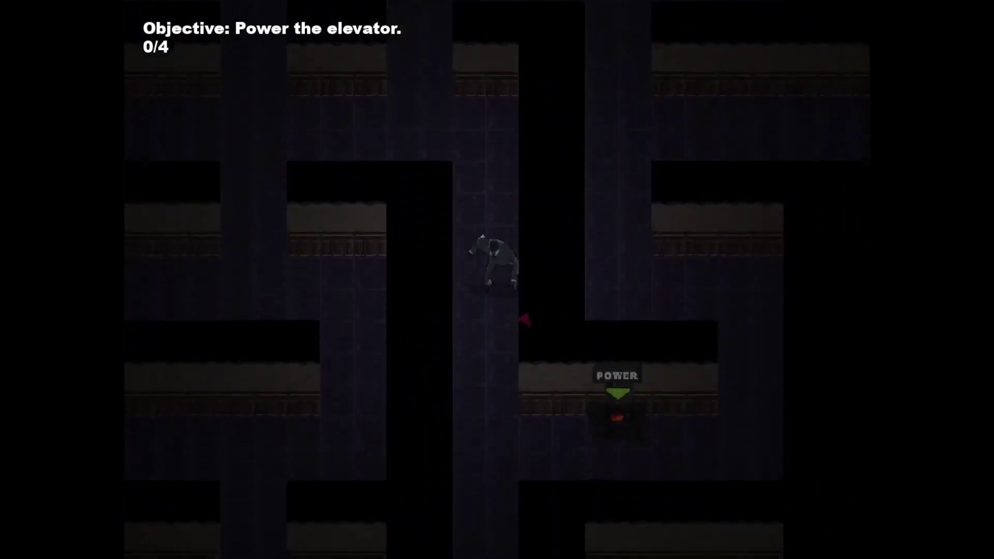
{"action": "key", "text": "e"}
Power the second generator, bringing the count to 2/4
{"action": "key", "text": "w"}
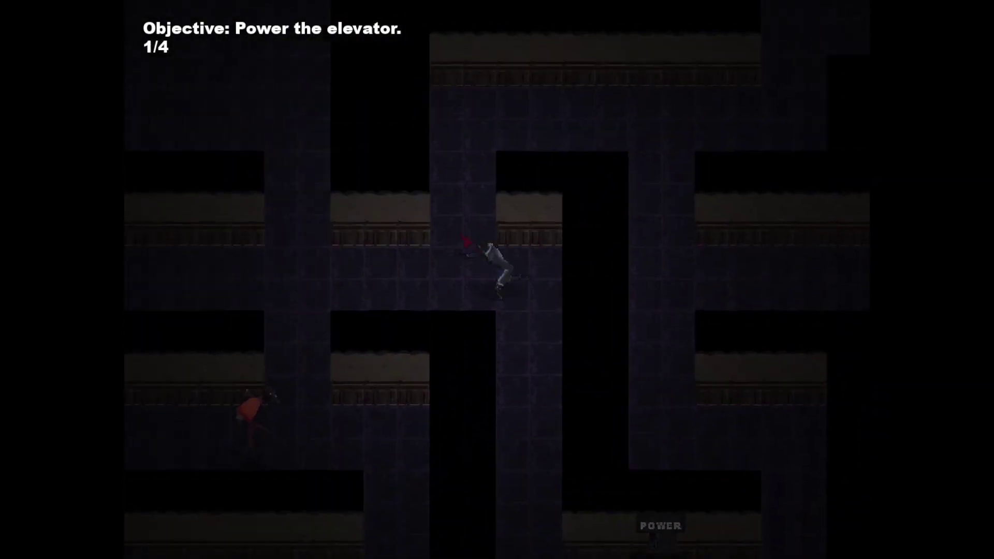
{"action": "key", "text": "a"}
{"action": "key", "text": "w"}
{"action": "key", "text": "e"}
{"action": "key", "text": "s"}
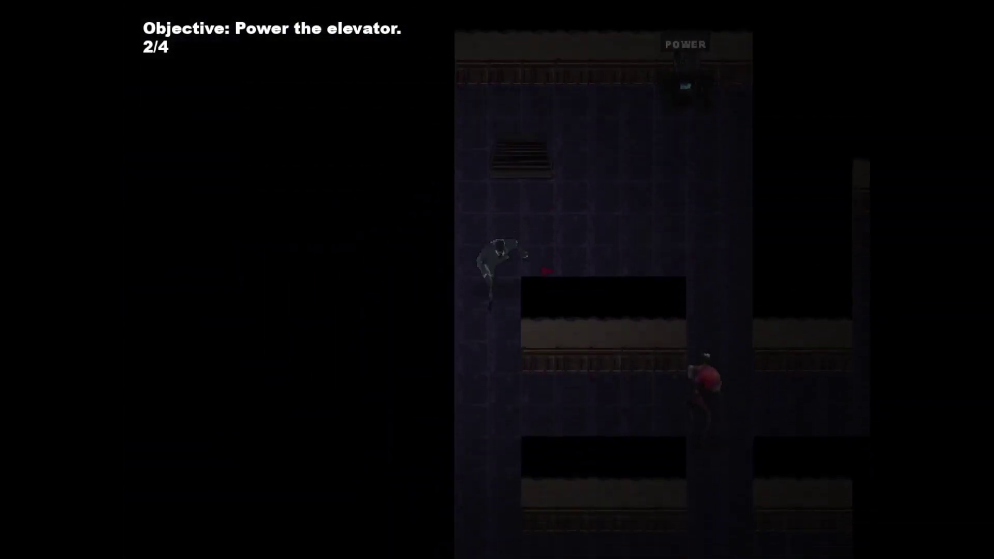
Power the third and fourth generators, then walk to the elevator
{"action": "key", "text": "d"}
{"action": "key", "text": "s"}
{"action": "key", "text": "d"}
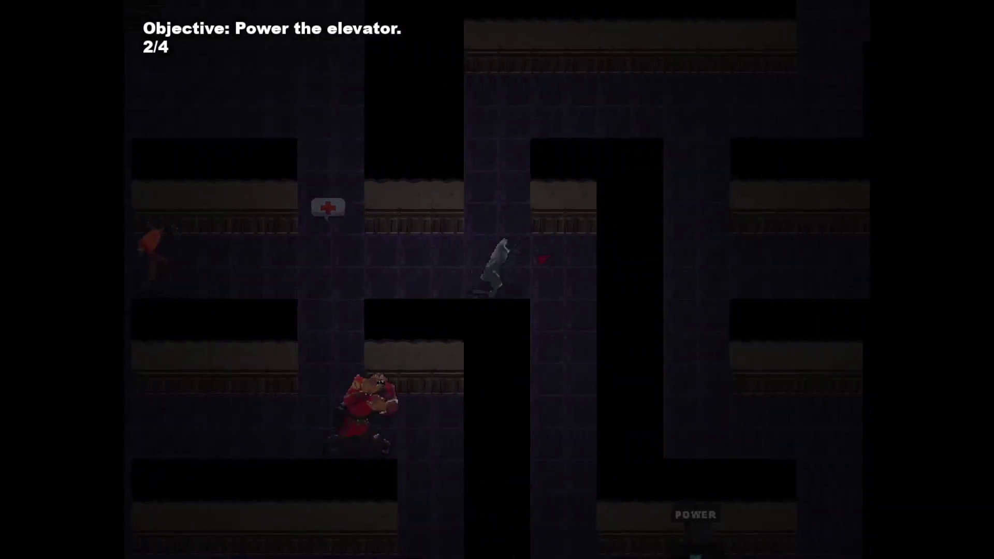
{"action": "key", "text": "w"}
{"action": "key", "text": "d"}
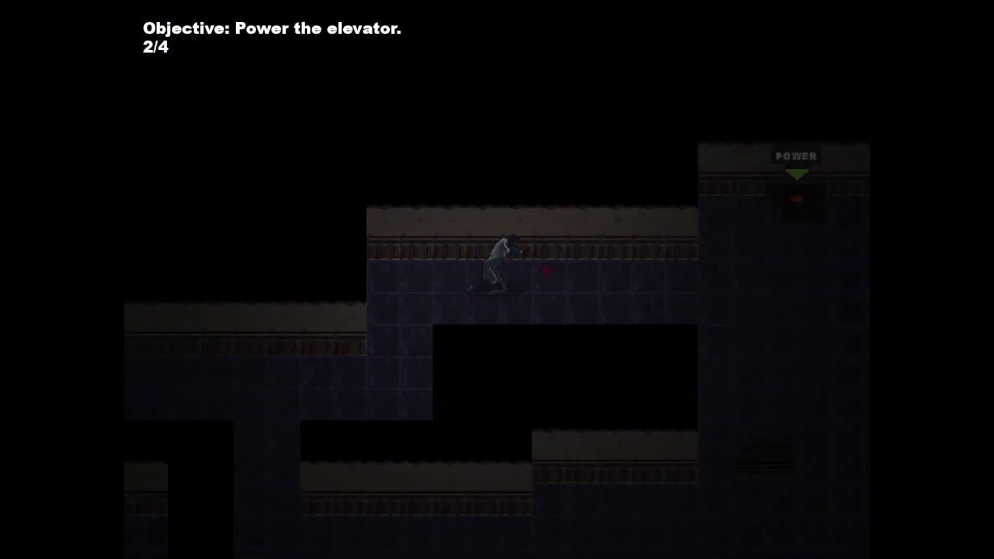
{"action": "key", "text": "s"}
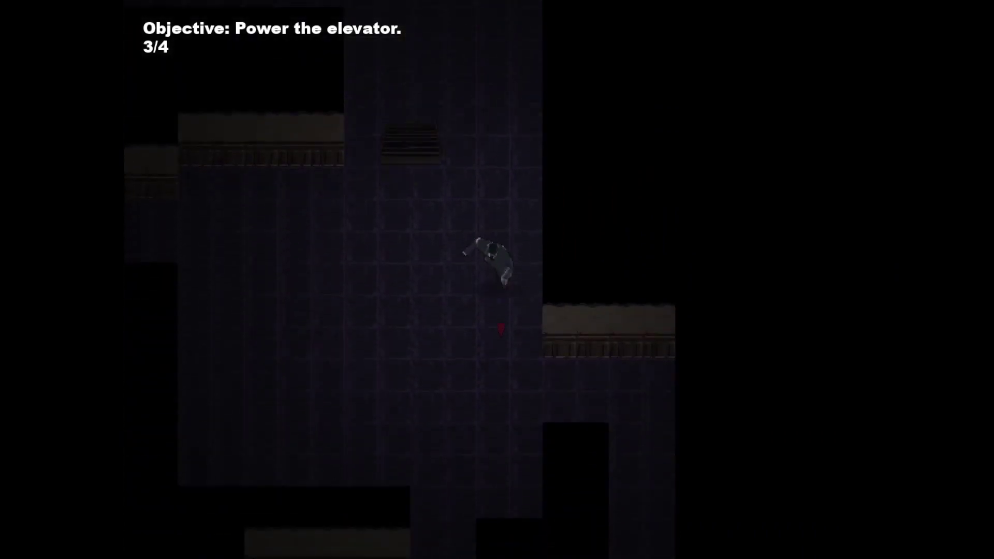
{"action": "key", "text": "d"}
{"action": "key", "text": "e"}
{"action": "key", "text": "a"}
{"action": "key", "text": "a"}
{"action": "key", "text": "a"}
{"action": "key", "text": "d"}
{"action": "key", "text": "s"}
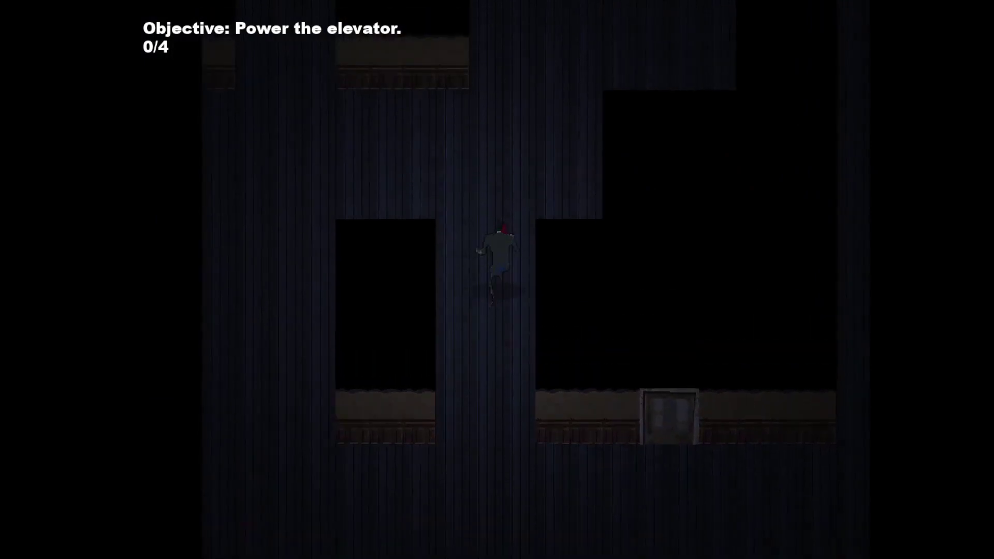
Power floor 37's first two generators, reaching 2/4
{"action": "key", "text": "e"}
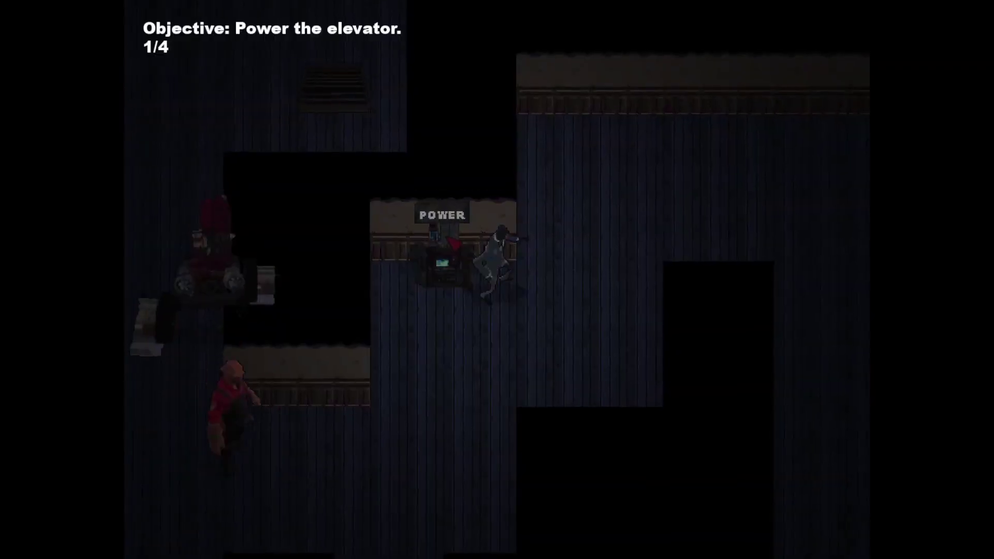
{"action": "key", "text": "w"}
{"action": "key", "text": "d"}
{"action": "key", "text": "d"}
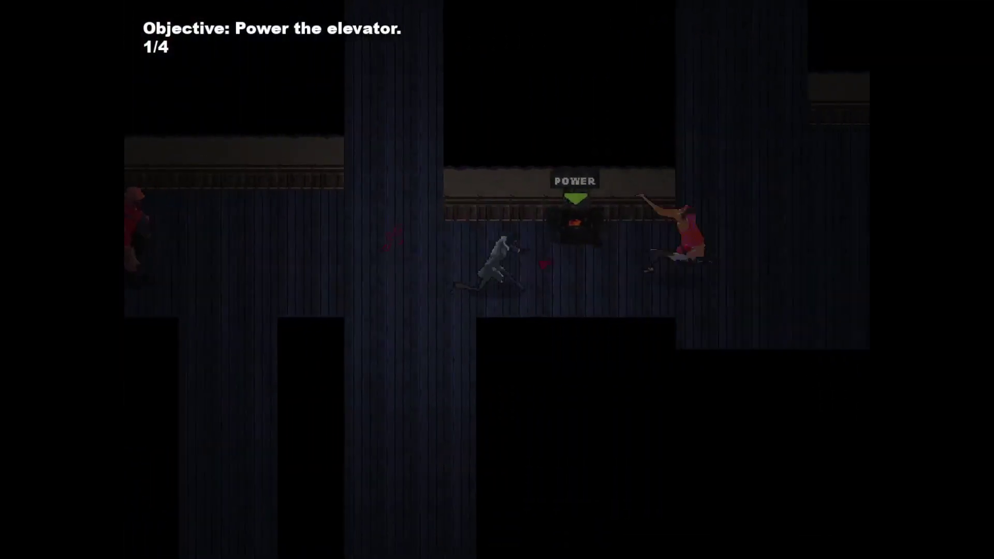
{"action": "key", "text": "e"}
{"action": "key", "text": "s"}
{"action": "key", "text": "s"}
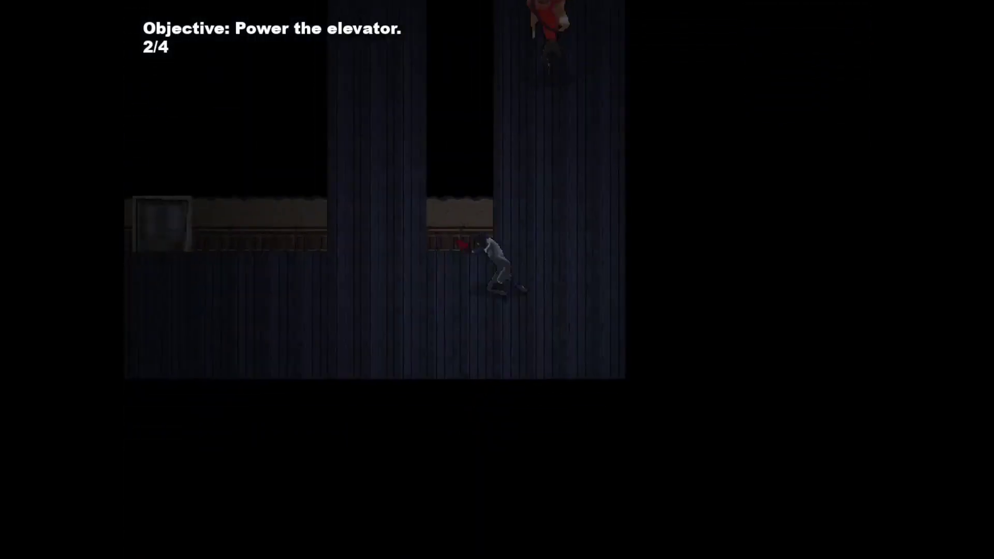
Go up the vertical corridor and power the third generator (3/4)
{"action": "key", "text": "w"}
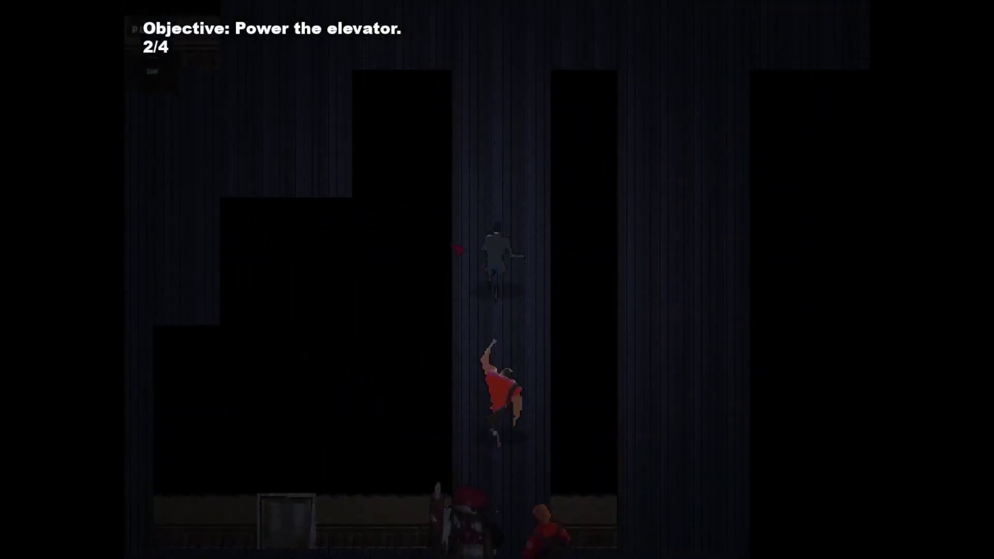
{"action": "key", "text": "w"}
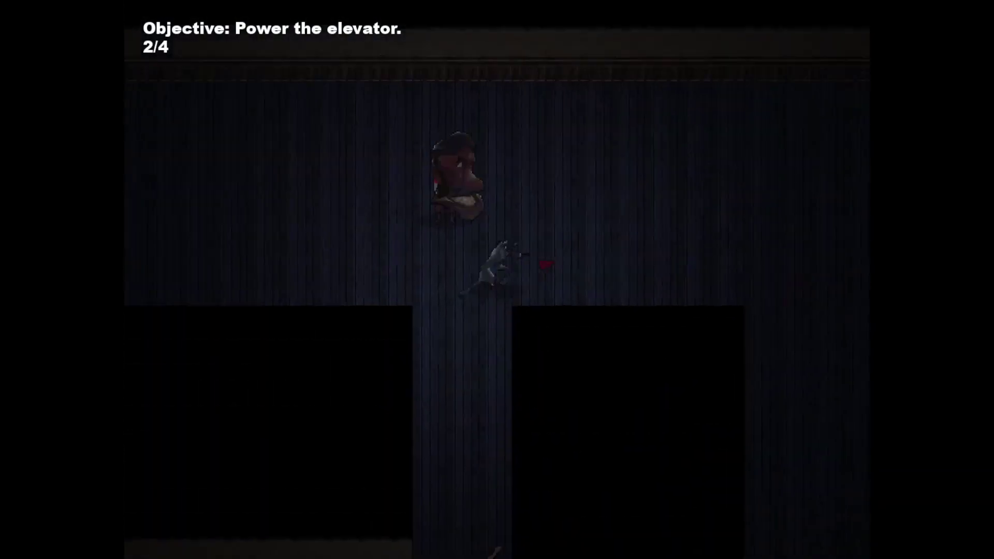
{"action": "key", "text": "d"}
{"action": "key", "text": "e"}
{"action": "key", "text": "s"}
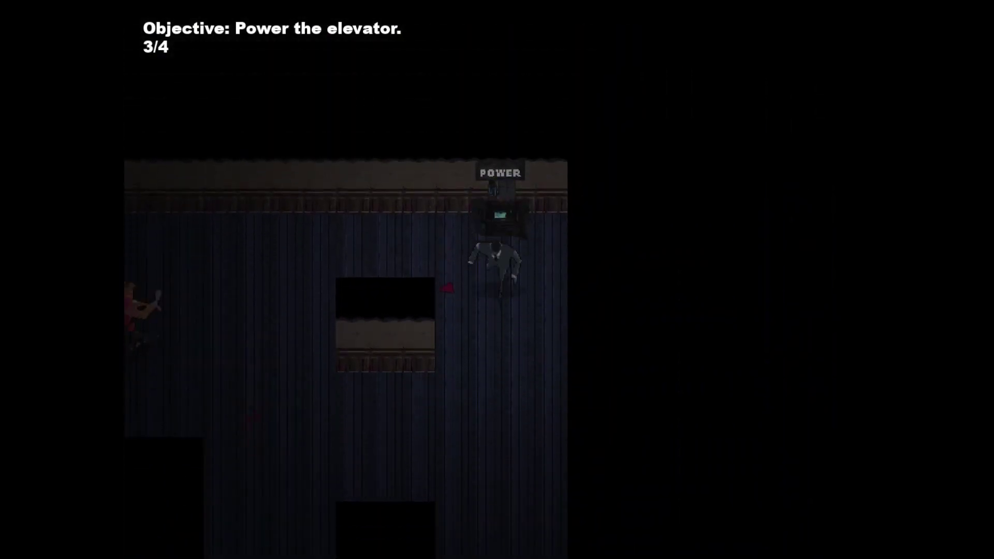
{"action": "key", "text": "a"}
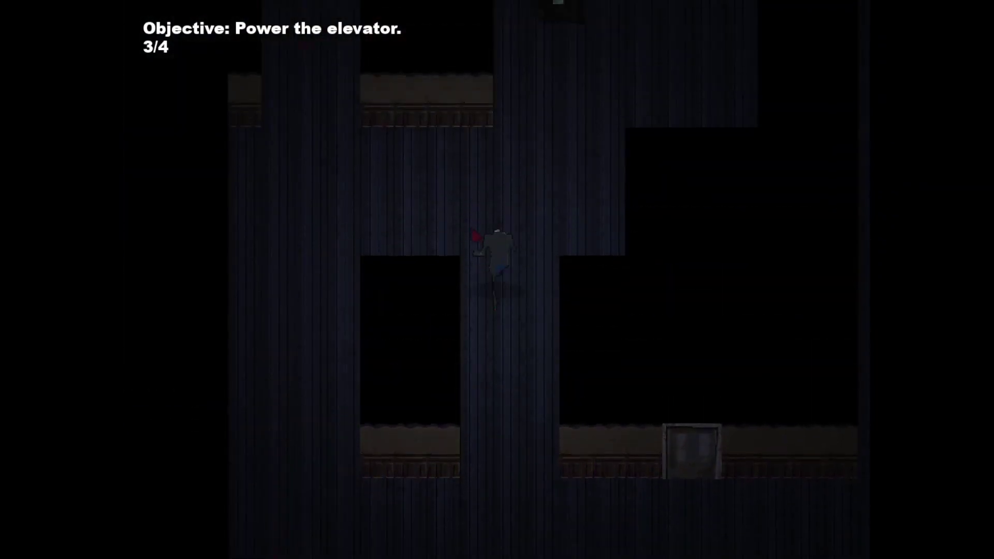
Power the fourth generator and enter the elevator to floor 38
{"action": "key", "text": "w"}
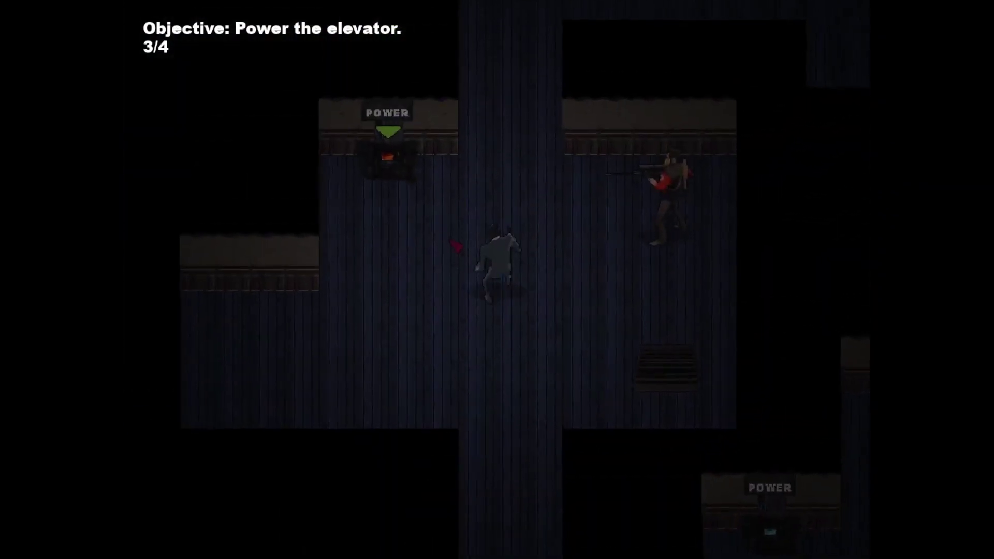
{"action": "key", "text": "w"}
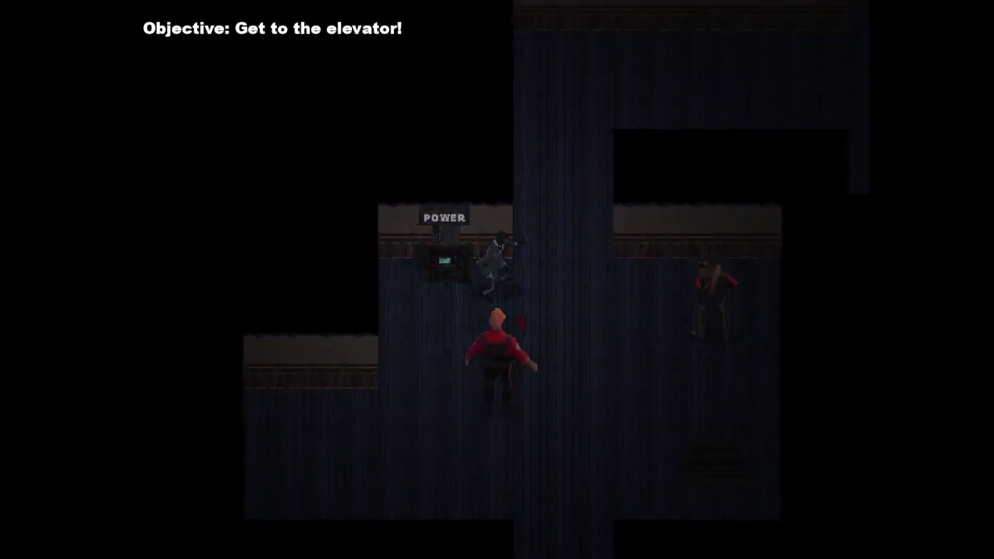
{"action": "key", "text": "w"}
{"action": "key", "text": "w"}
{"action": "key", "text": "a"}
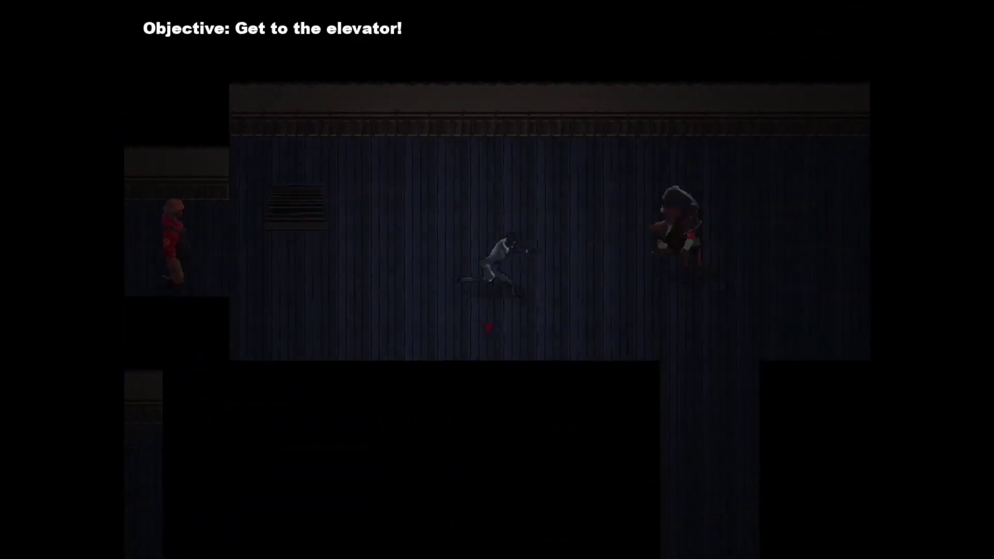
{"action": "key", "text": "s"}
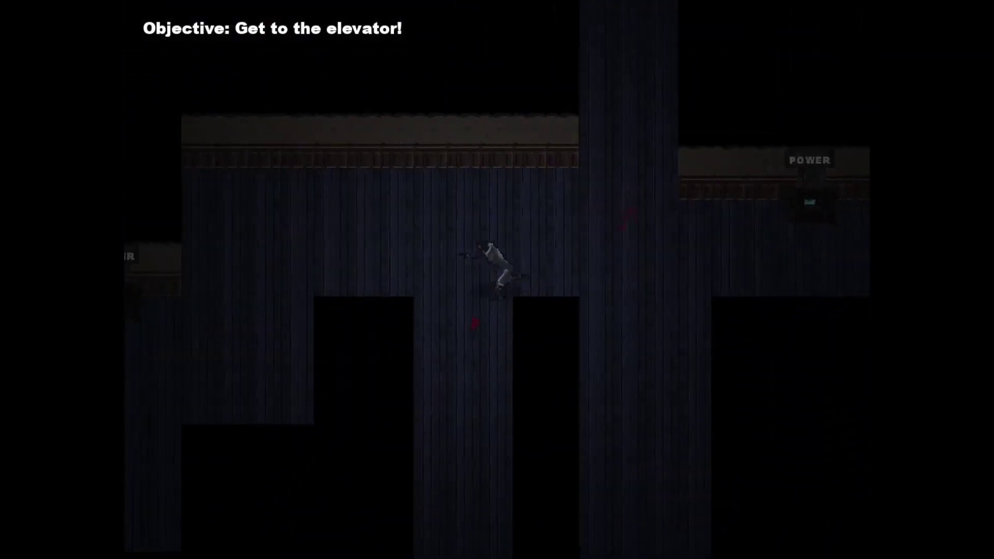
{"action": "key", "text": "s"}
{"action": "key", "text": "a"}
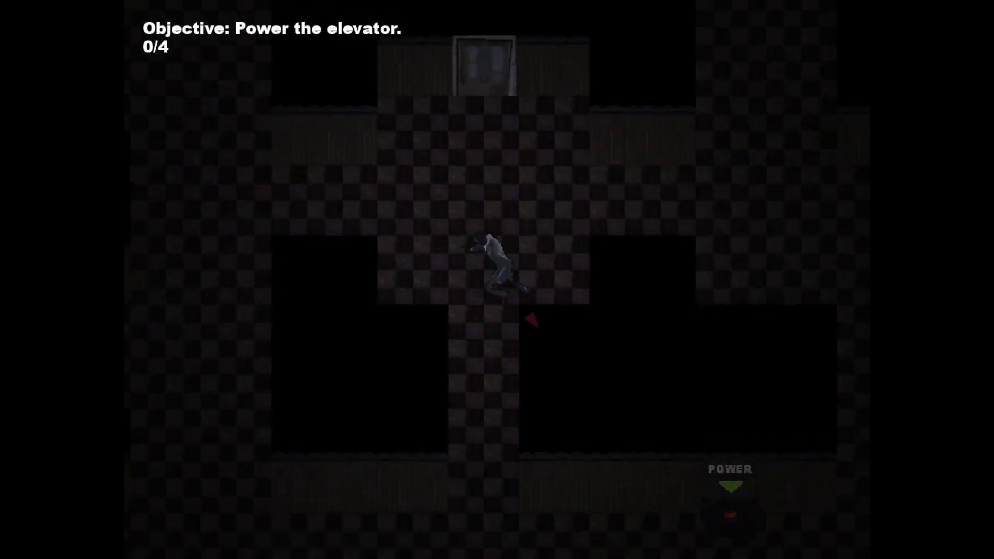
Power the checkered floor's first generator
{"action": "key", "text": "s"}
{"action": "key", "text": "s"}
{"action": "key", "text": "d"}
{"action": "key", "text": "d"}
{"action": "key", "text": "e"}
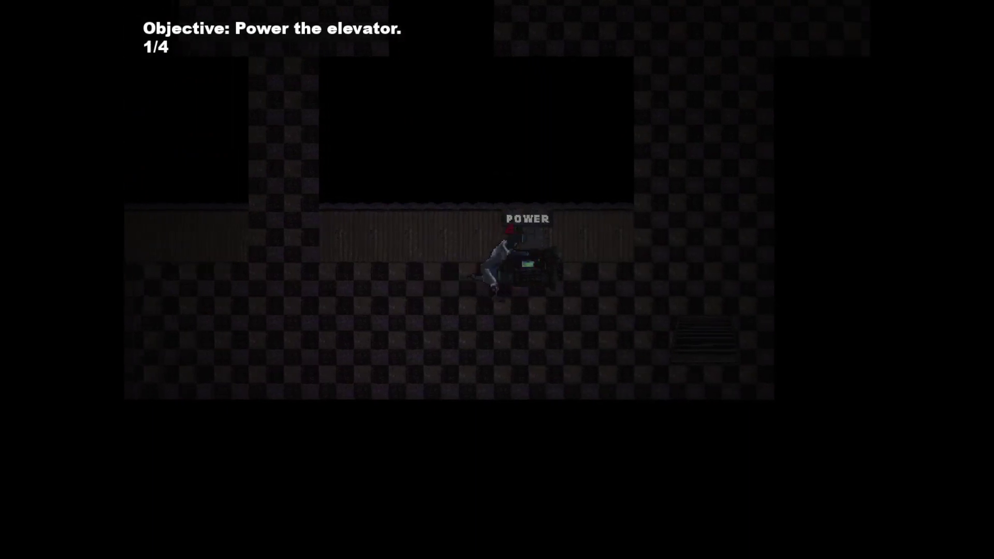
Head up the corridor and power the second and third generators (3/4)
{"action": "key", "text": "a"}
{"action": "key", "text": "d"}
{"action": "key", "text": "d"}
{"action": "key", "text": "w"}
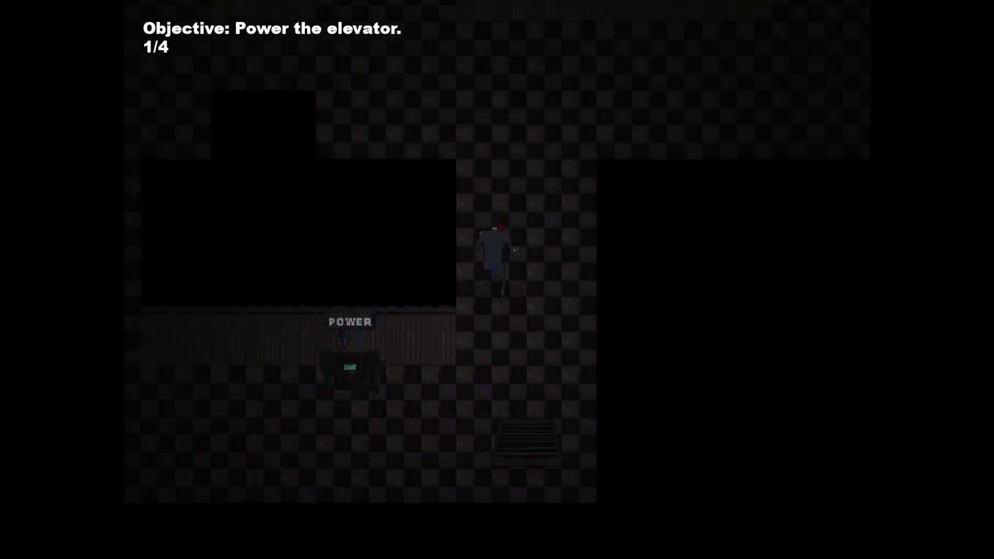
{"action": "key", "text": "w"}
{"action": "key", "text": "w"}
{"action": "key", "text": "w"}
{"action": "key", "text": "w"}
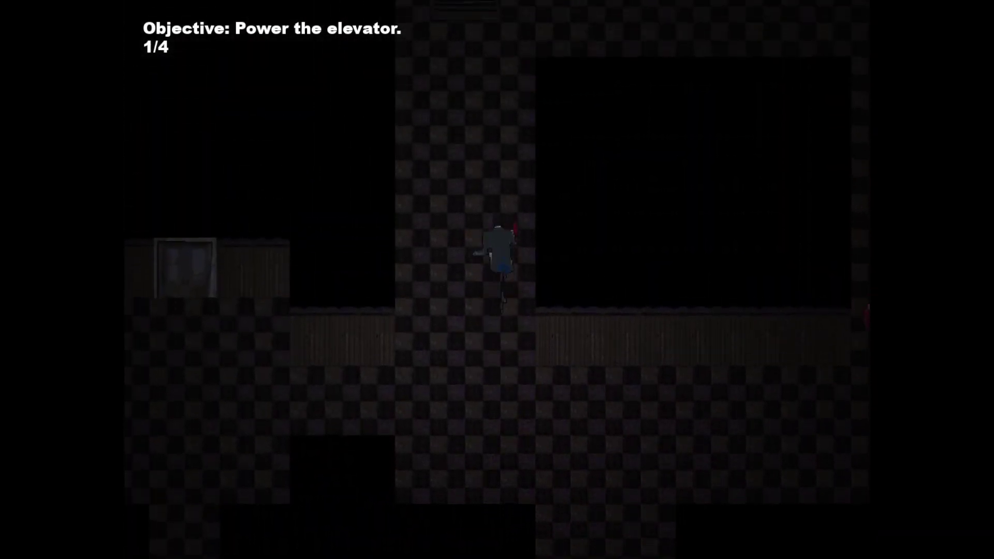
{"action": "key", "text": "w"}
{"action": "key", "text": "w"}
{"action": "key", "text": "e"}
{"action": "key", "text": "d"}
{"action": "key", "text": "d"}
{"action": "key", "text": "w"}
{"action": "key", "text": "w"}
{"action": "key", "text": "w"}
{"action": "key", "text": "e"}
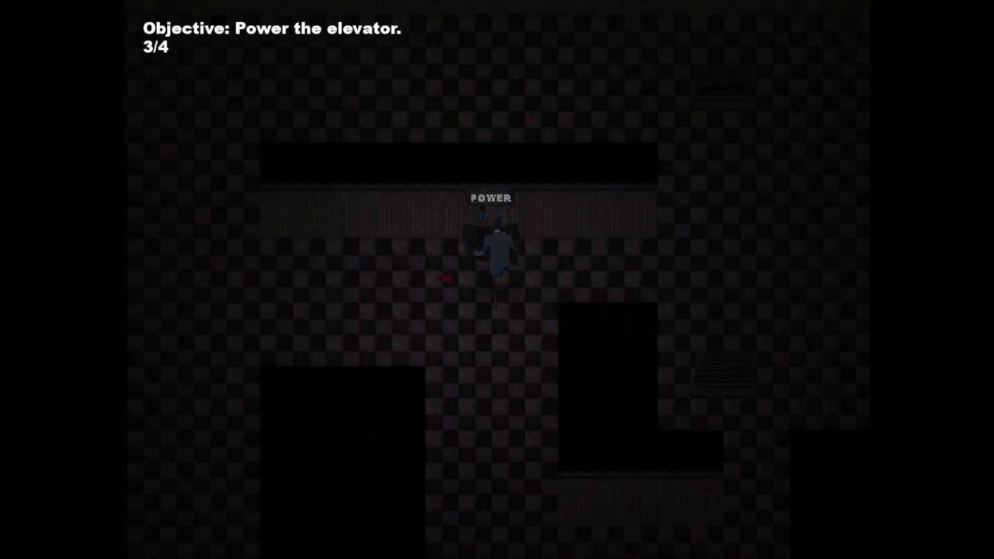
Cross the lower room to the last generator and walk down toward the elevator
{"action": "key", "text": "a"}
{"action": "key", "text": "s"}
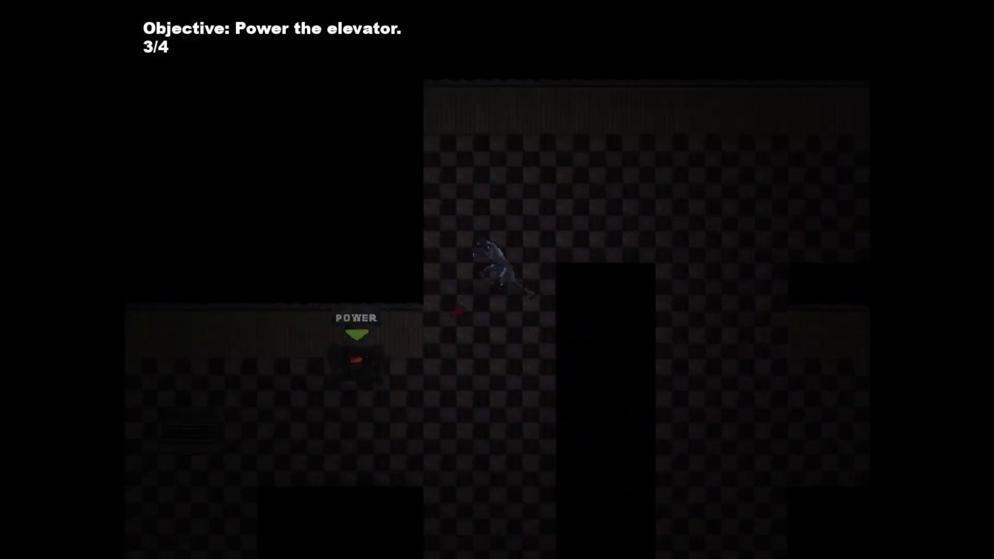
{"action": "key", "text": "s"}
{"action": "key", "text": "w"}
{"action": "key", "text": "d"}
{"action": "key", "text": "s"}
{"action": "key", "text": "d"}
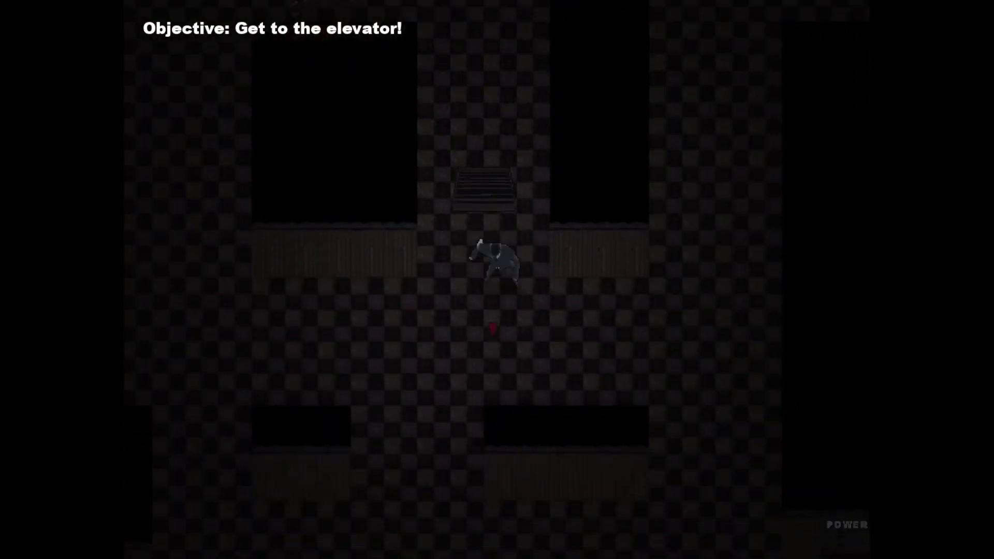
{"action": "key", "text": "s"}
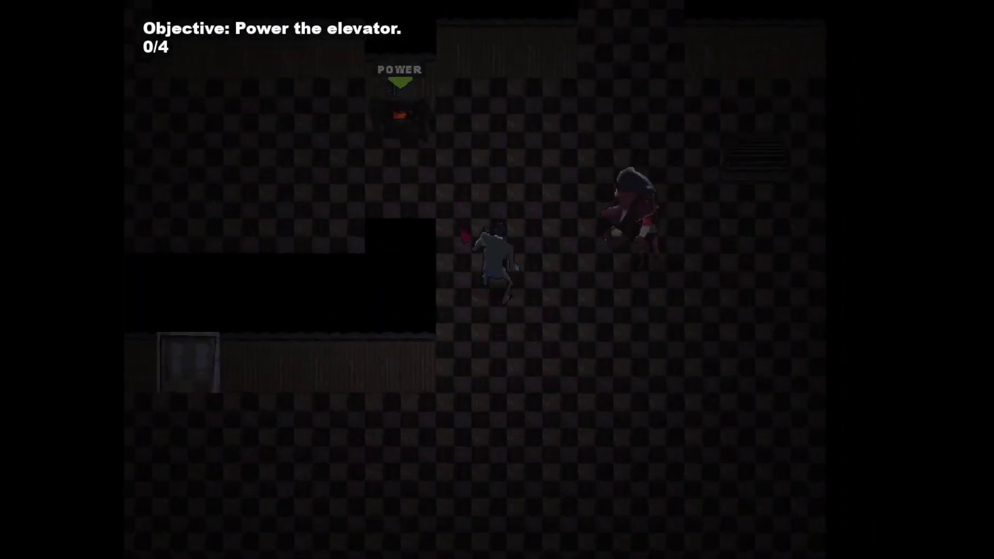
Walk north then east to the new floor's first generator
{"action": "key", "text": "w"}
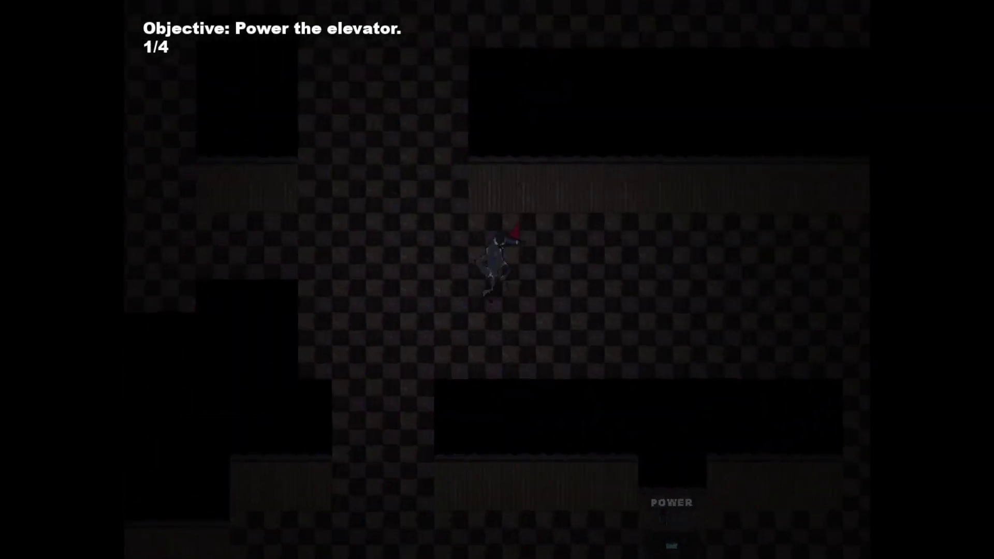
{"action": "key", "text": "s"}
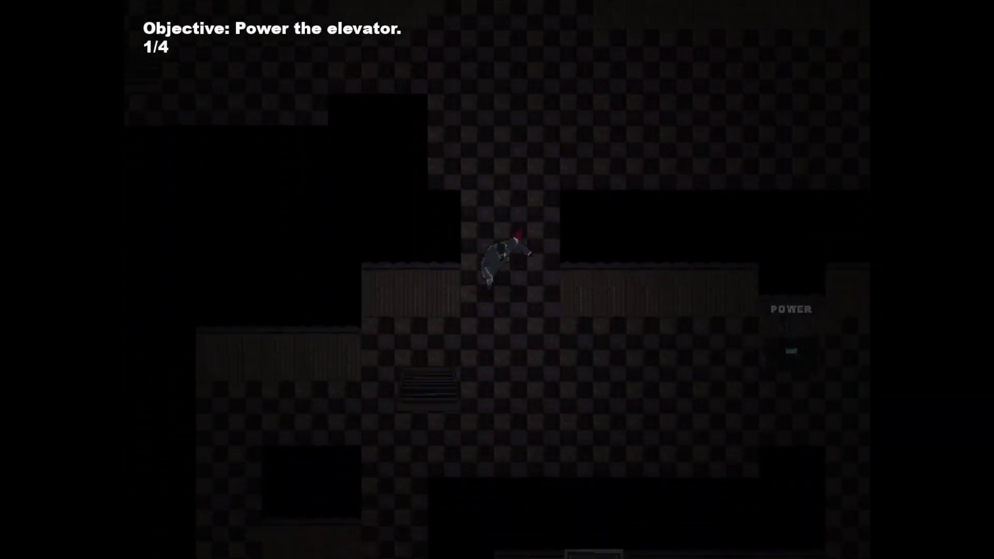
{"action": "key", "text": "w"}
{"action": "key", "text": "d"}
Power a second generator for 2/4 and head toward the next one
{"action": "key", "text": "w"}
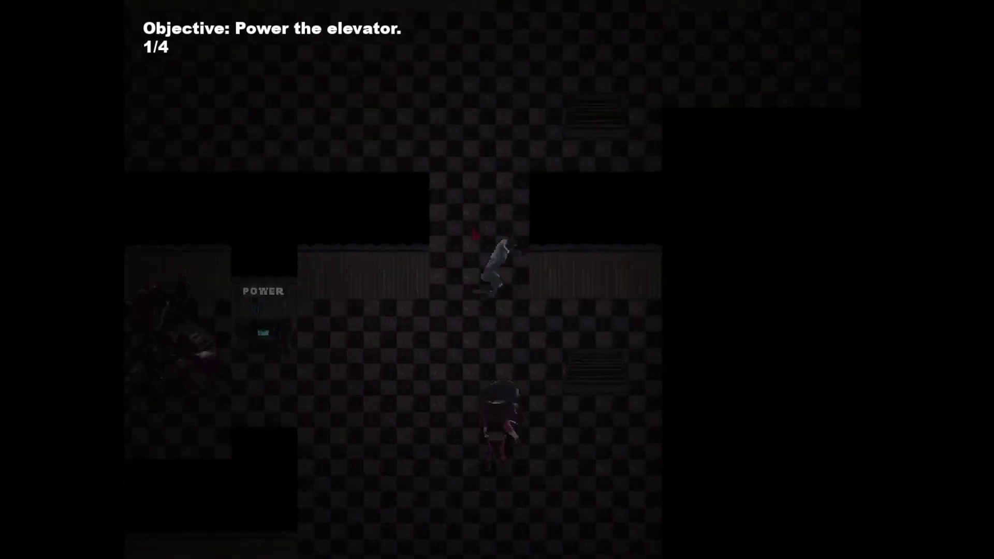
{"action": "key", "text": "s"}
{"action": "key", "text": "a"}
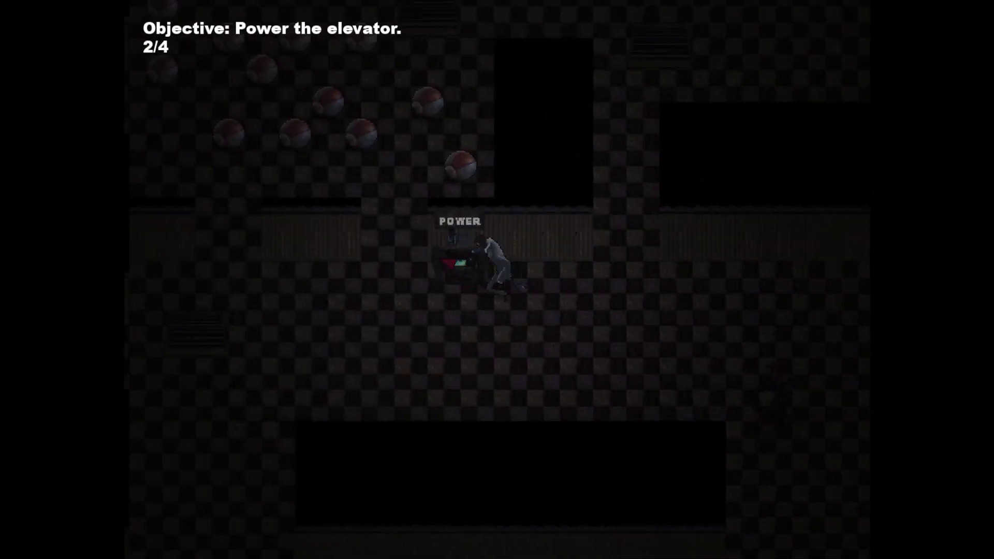
{"action": "key", "text": "s"}
{"action": "key", "text": "w"}
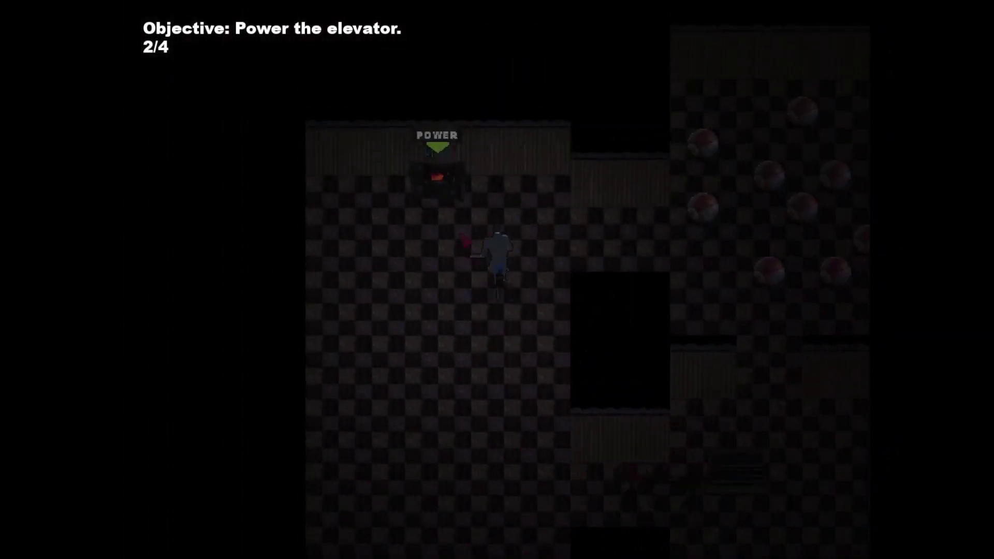
Keep heading for the third generator until caught and the game over screen appears
{"action": "key", "text": "a"}
{"action": "key", "text": "s"}
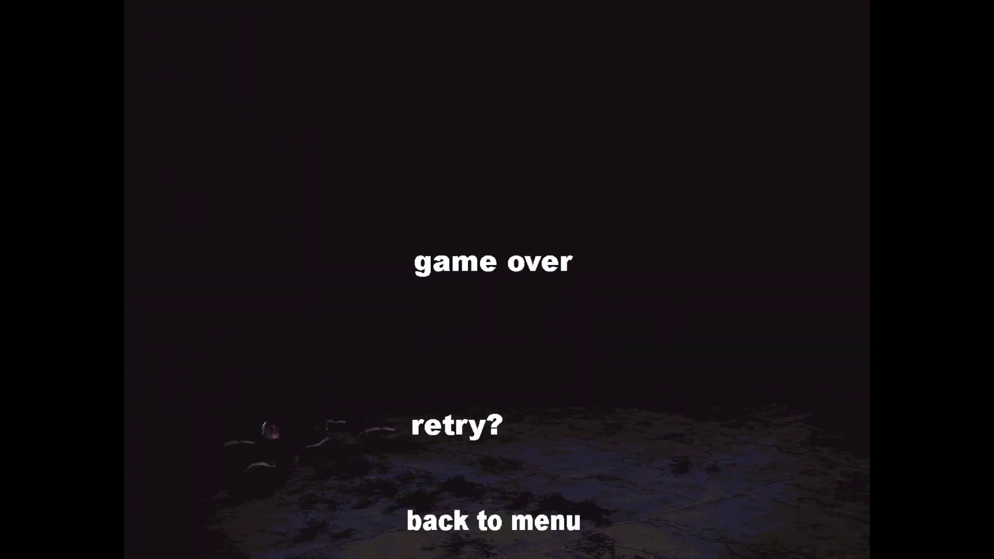